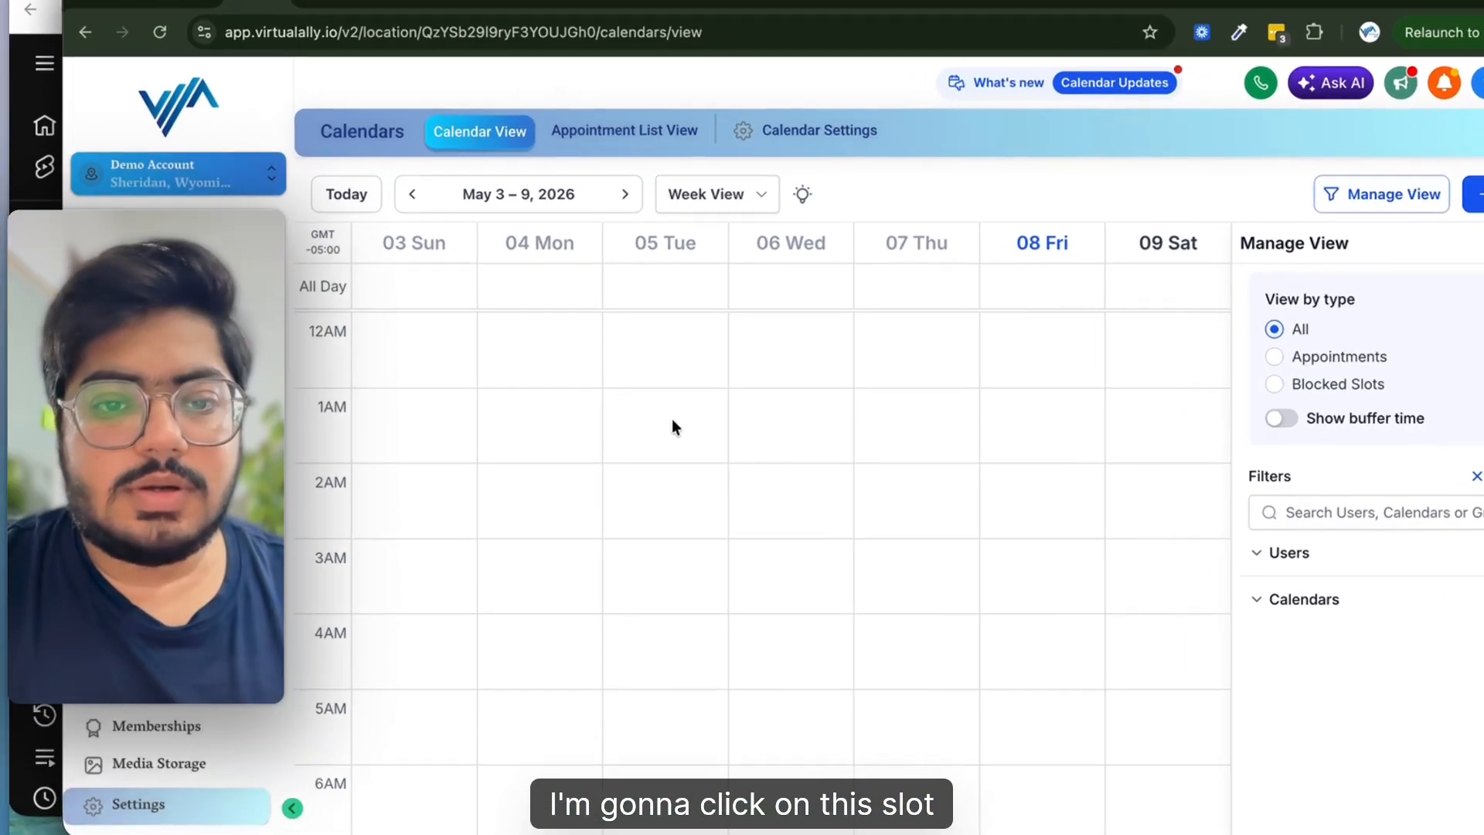
# Step: Start an appointment in the Tuesday, May 5, 2026 1:00 AM slot and set its calendar to Demo User's Personal Calendar
pyautogui.click(612, 422)
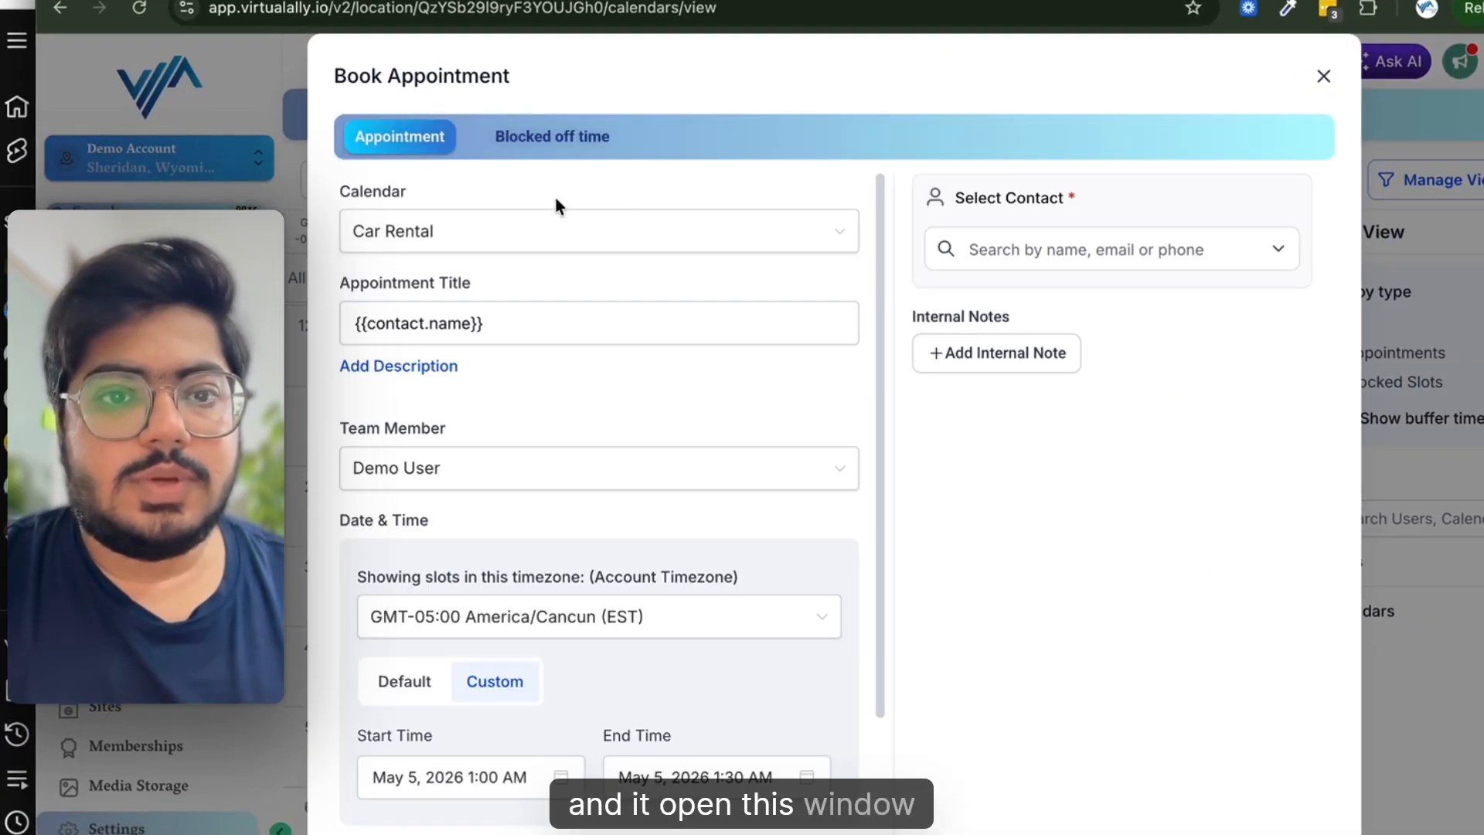
pyautogui.click(553, 139)
pyautogui.click(400, 136)
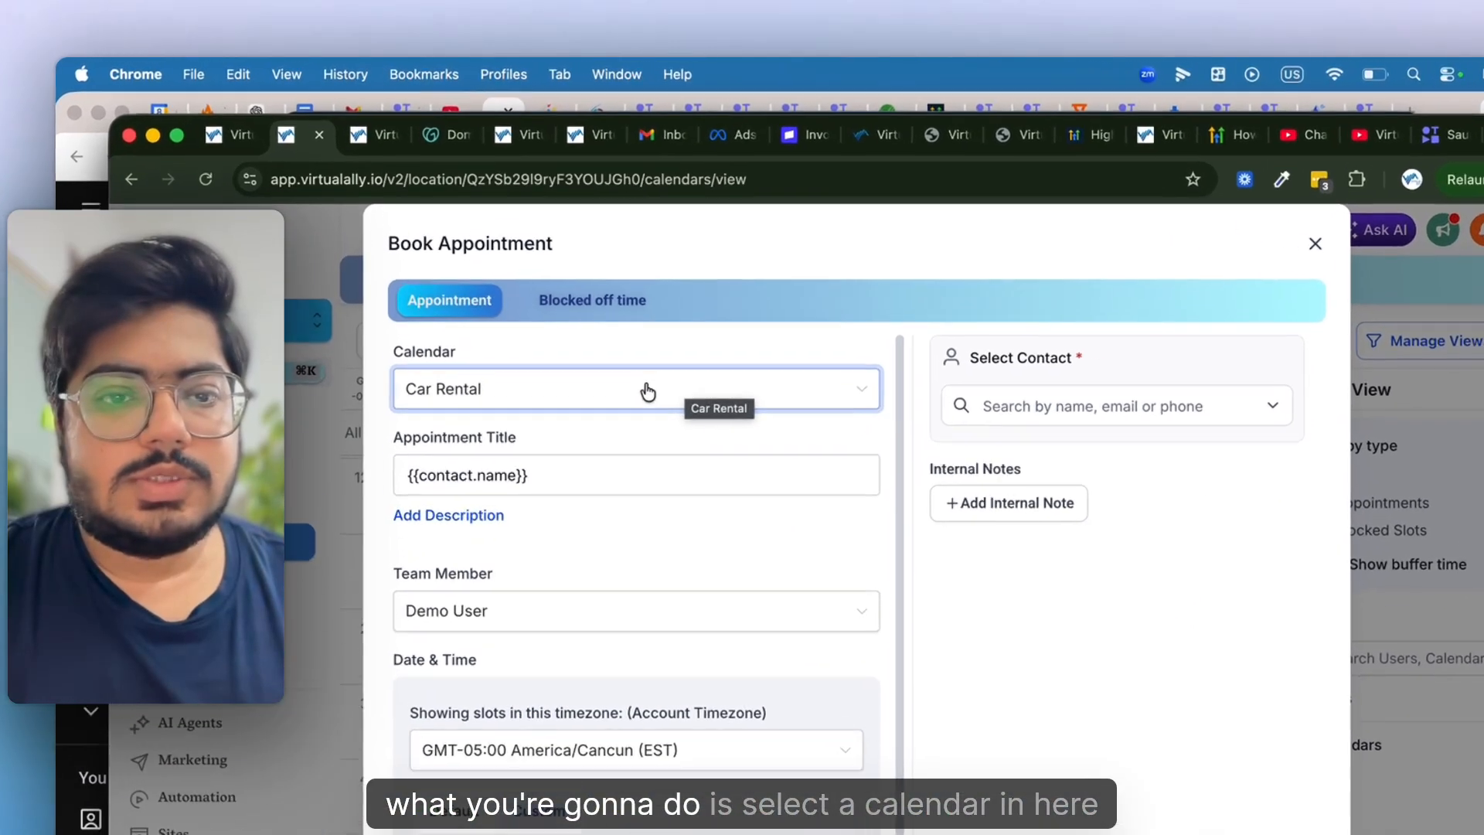
pyautogui.click(594, 292)
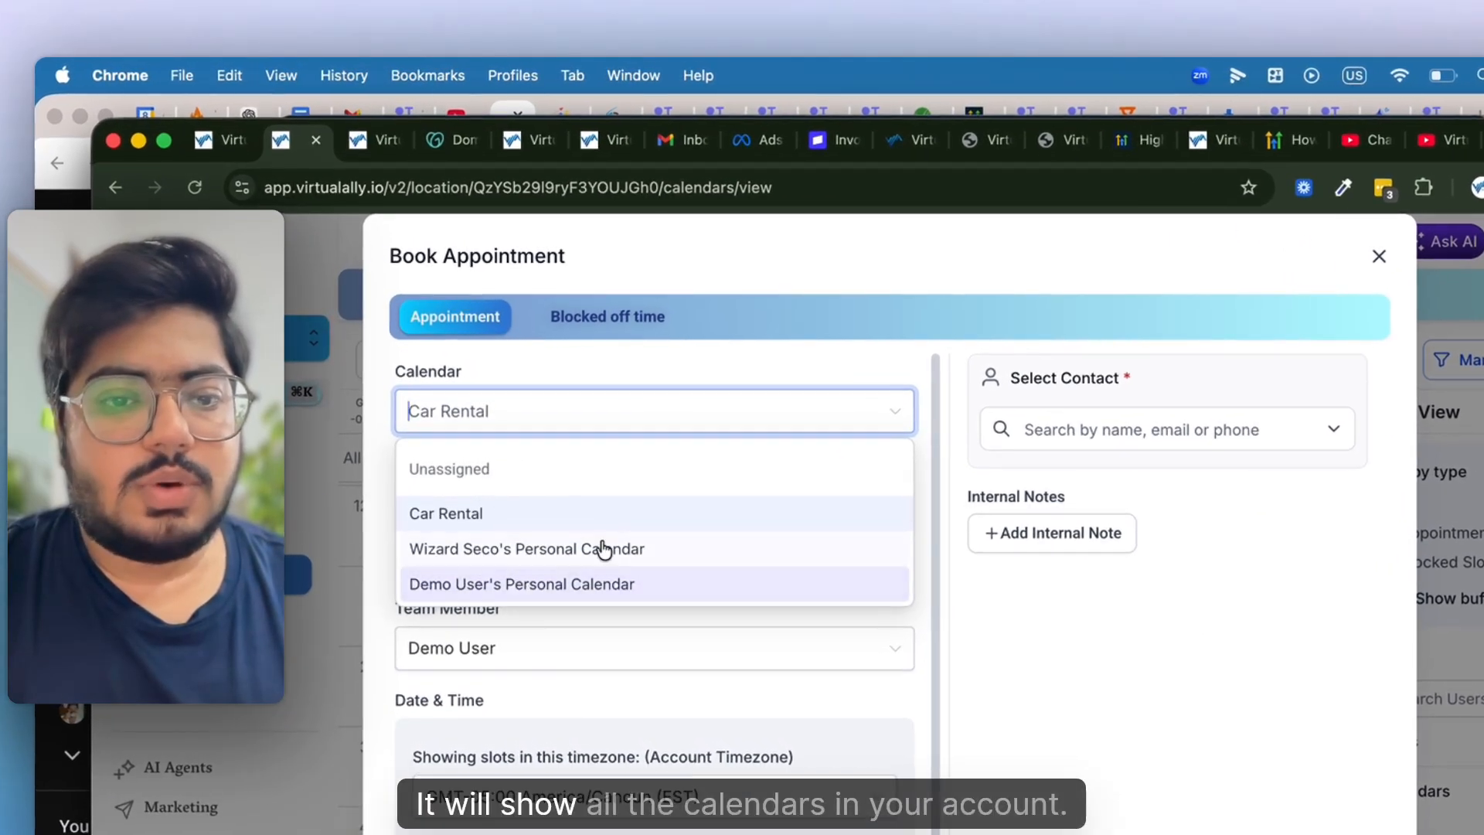
pyautogui.click(591, 586)
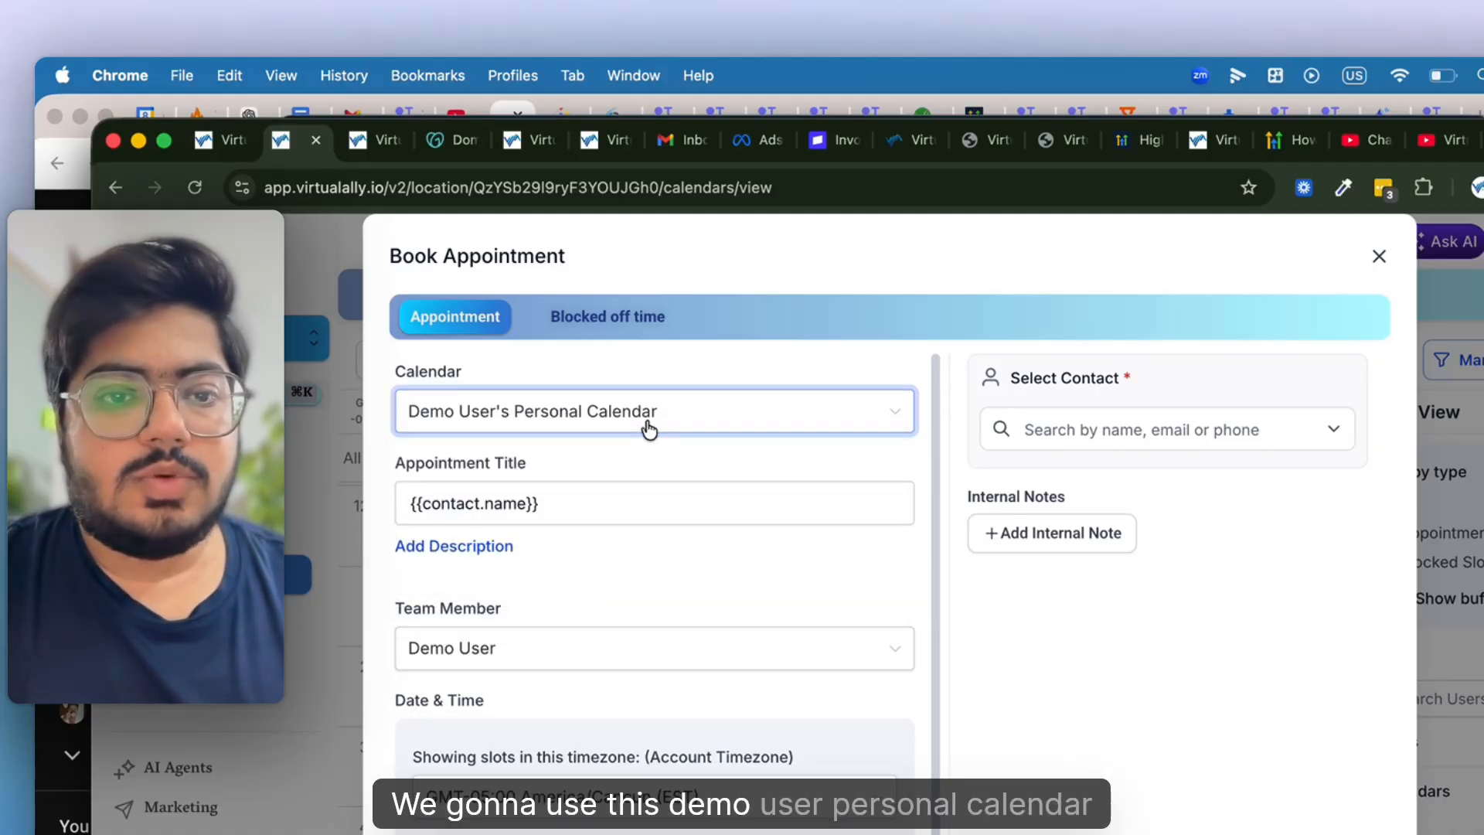
# Step: Extend the appointment title so that it reads "{{contact.name}} X Virtual Ally"
pyautogui.click(607, 514)
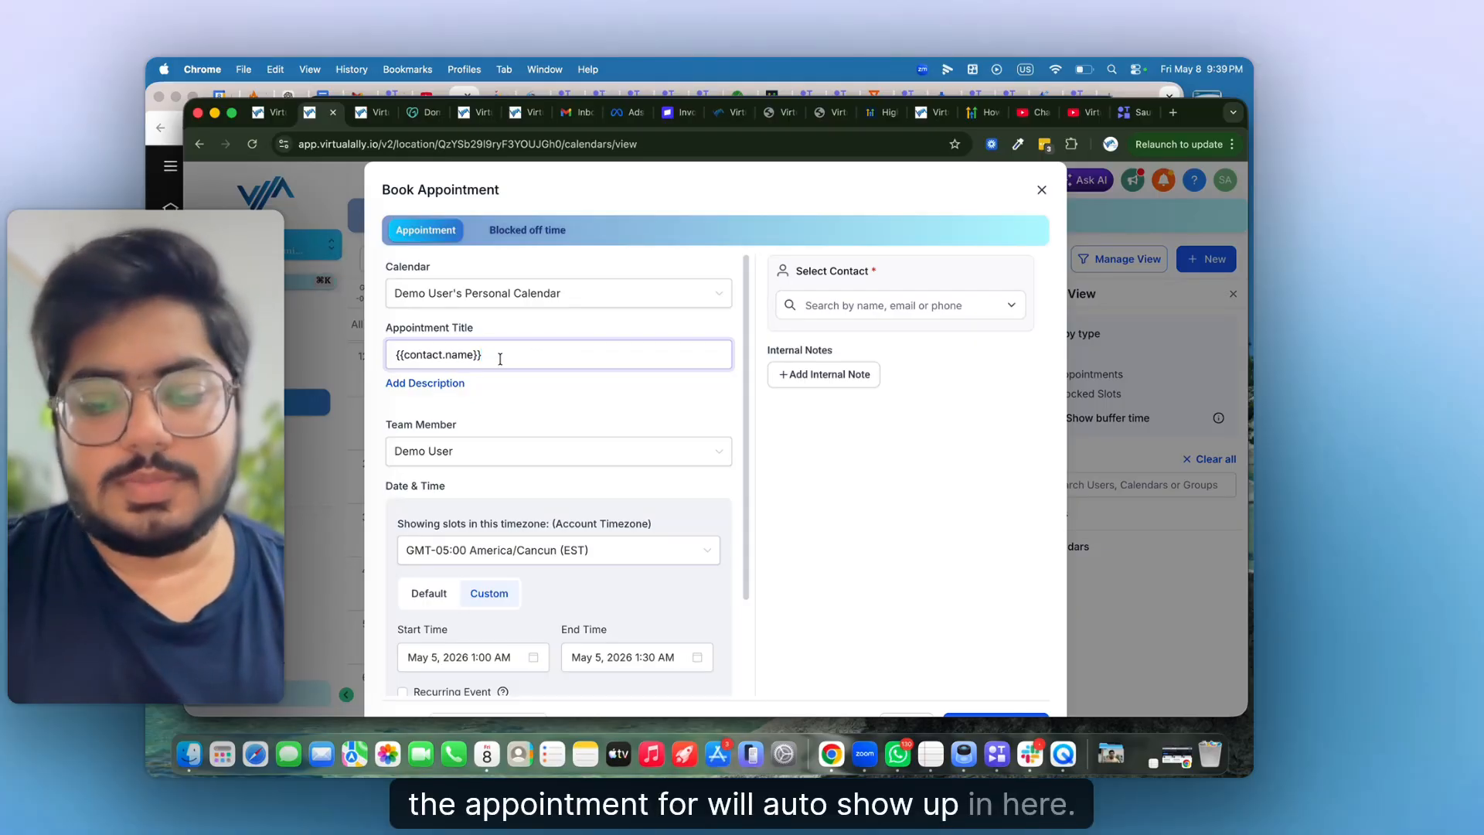
pyautogui.write('X ')
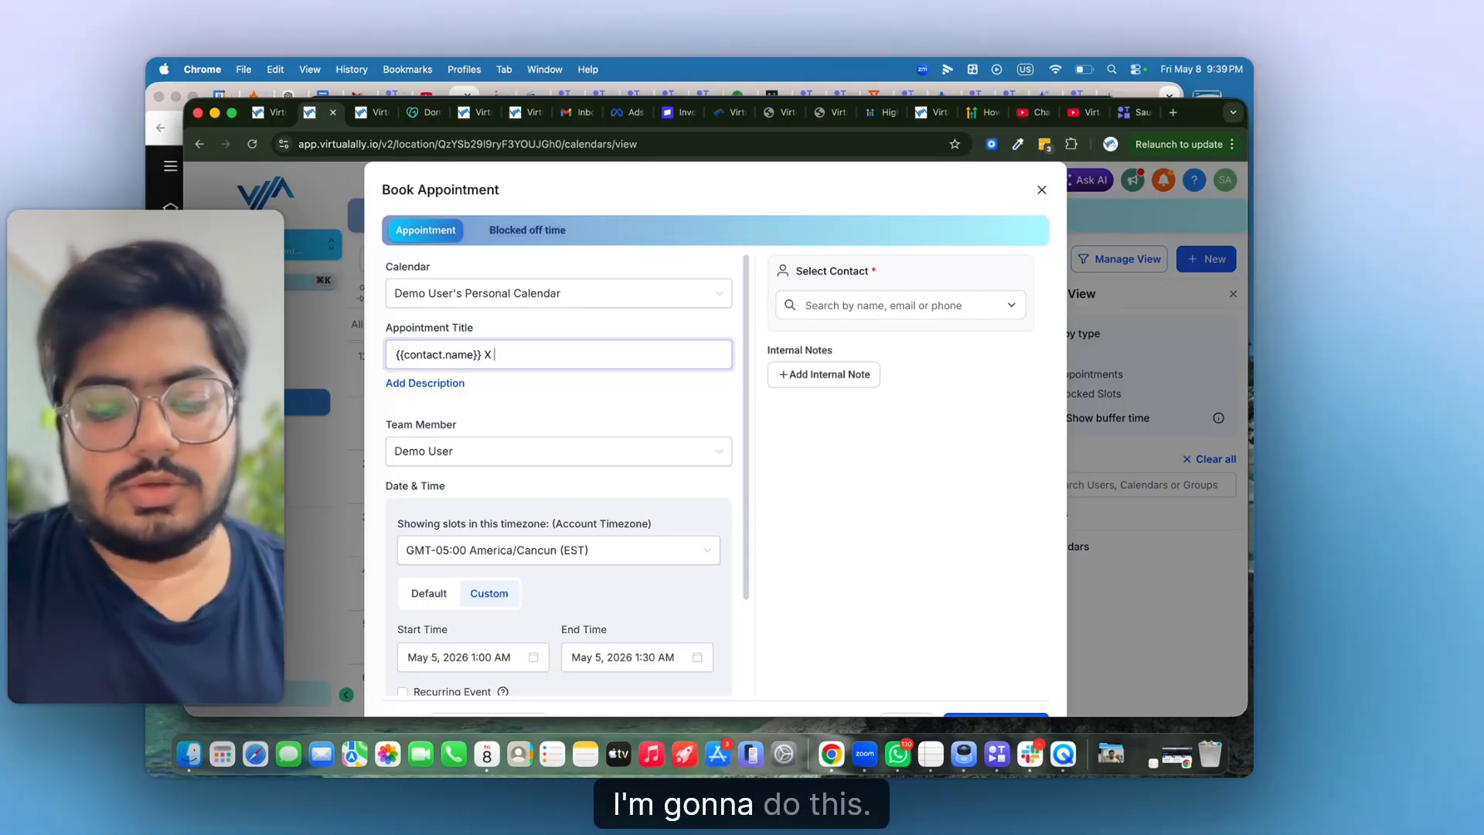
pyautogui.write('Virtual Ally')
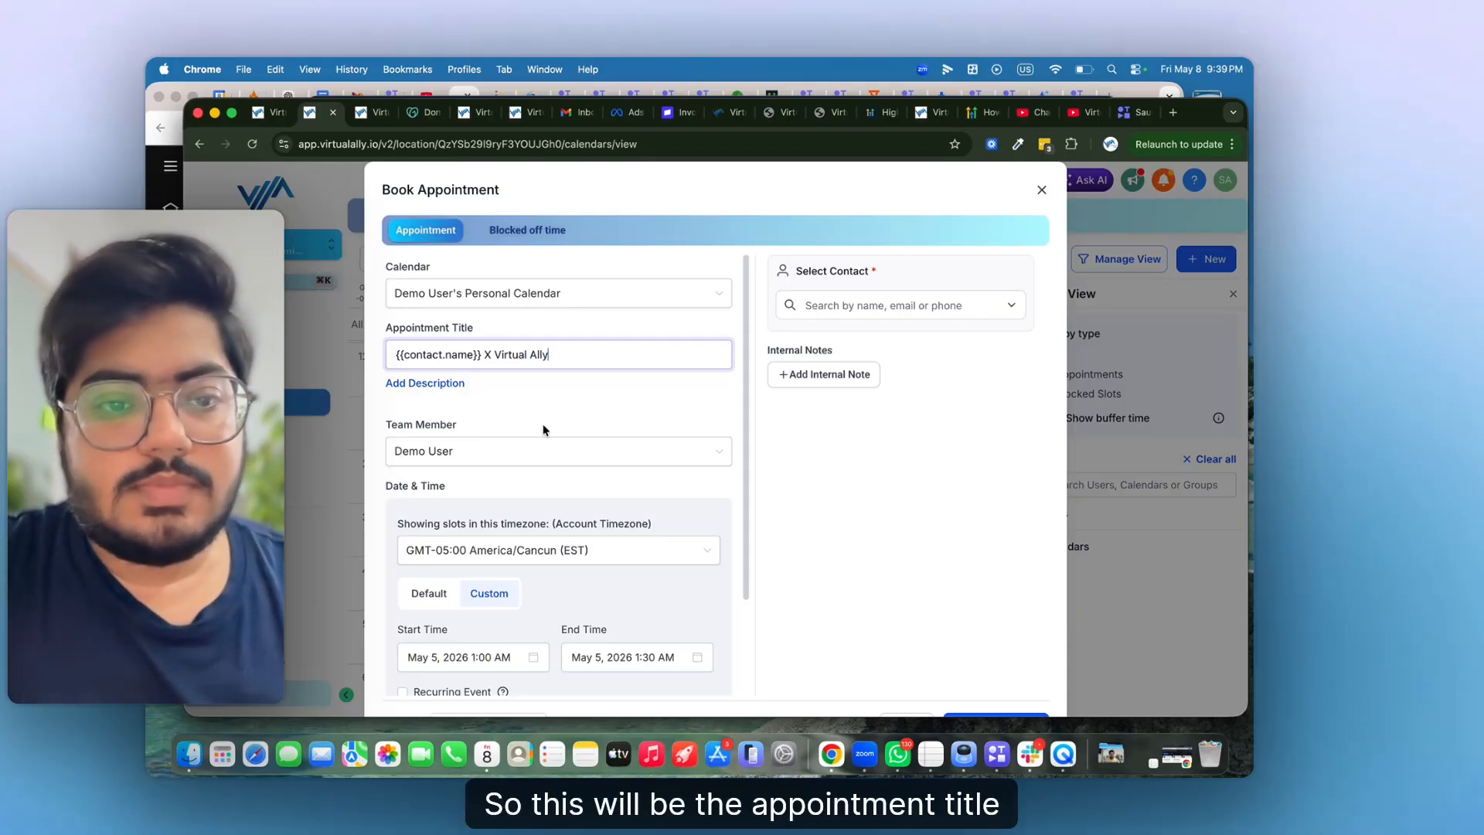
# Step: Choose Demo User as the appointment's team member and review the date, time and meeting location settings
pyautogui.scroll(-2, 543, 423)
pyautogui.click(661, 442)
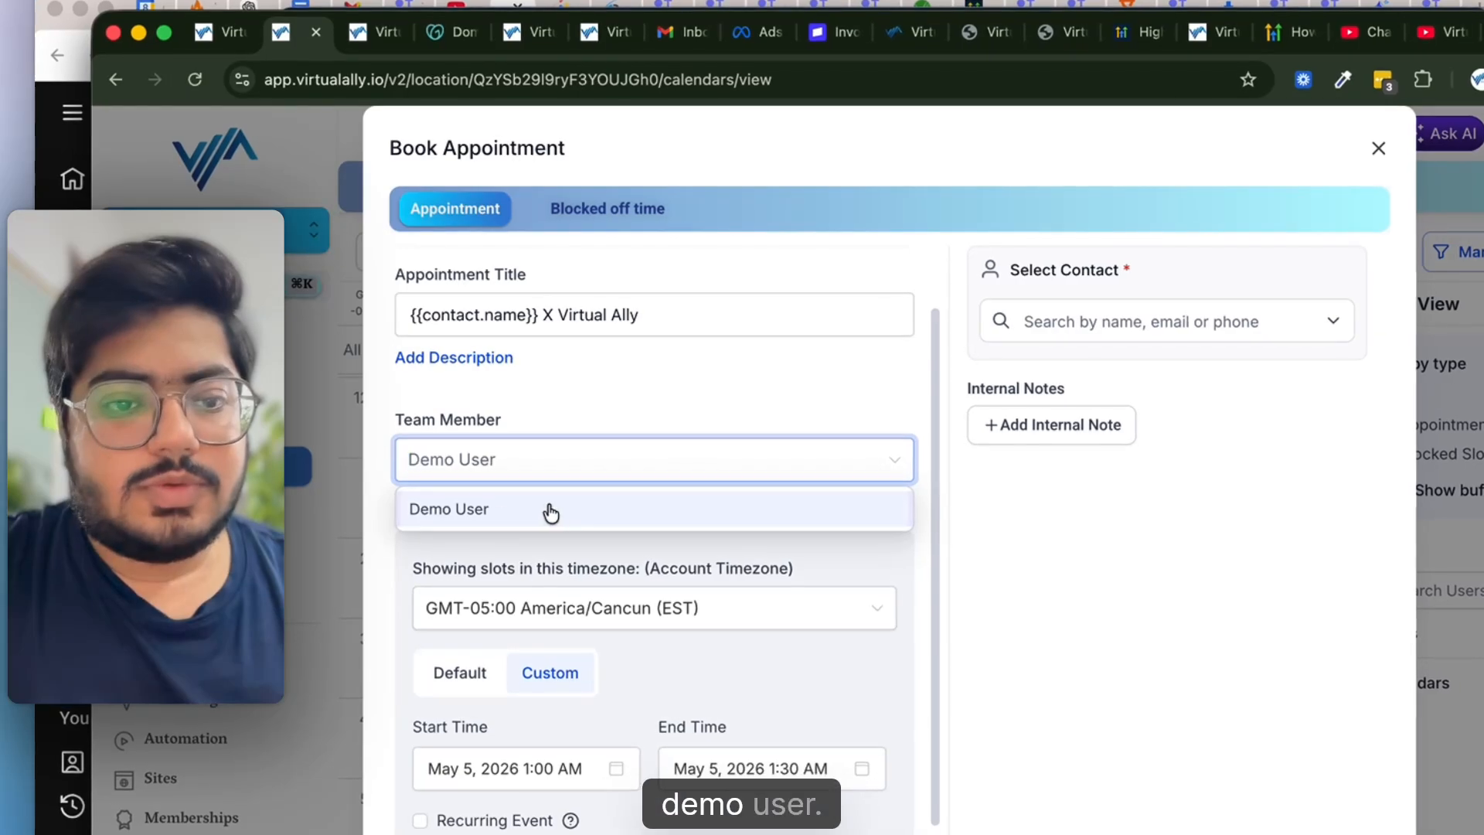
pyautogui.click(532, 490)
pyautogui.scroll(2, 562, 454)
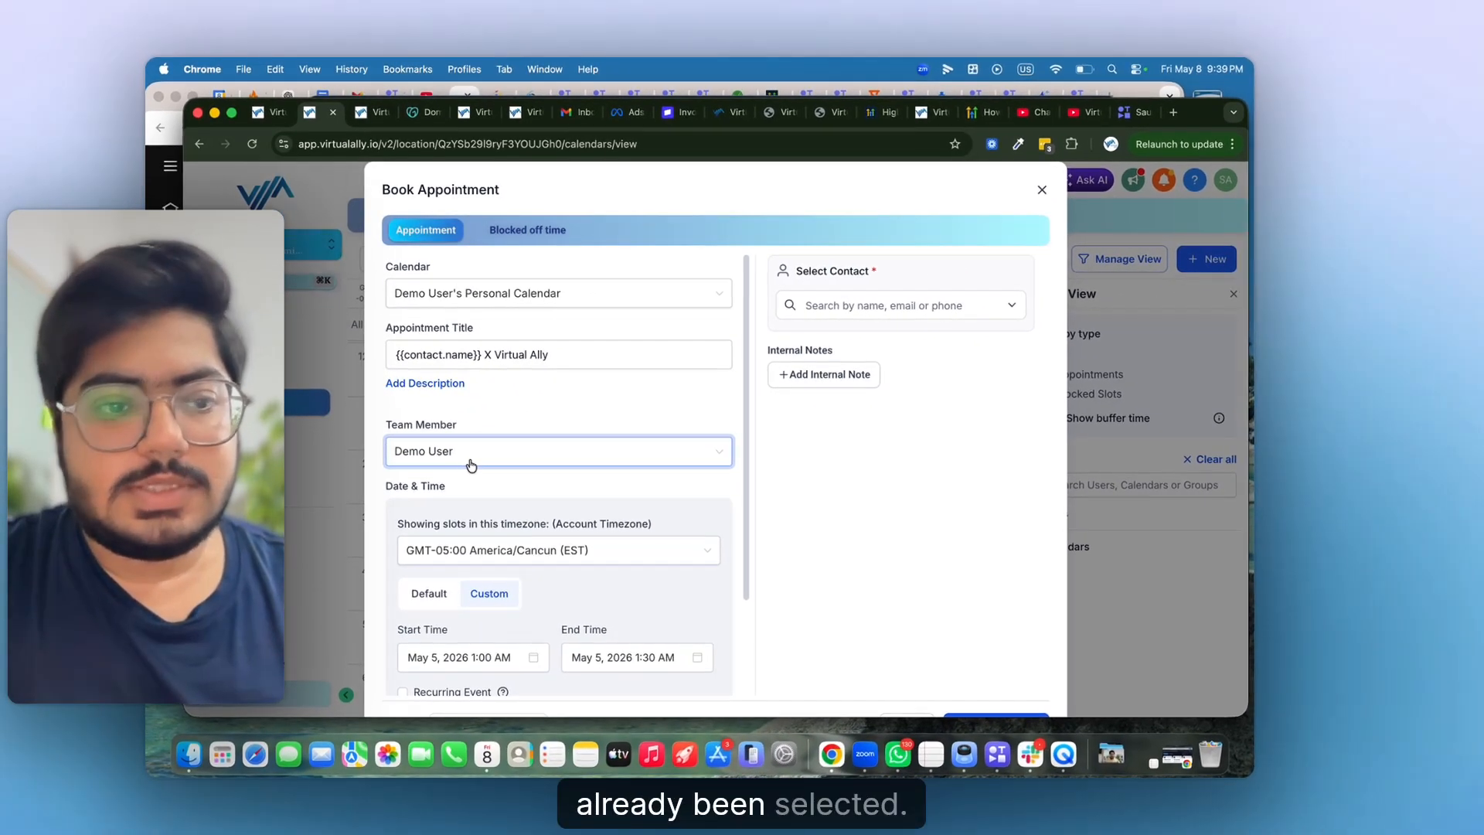
pyautogui.scroll(-3, 548, 474)
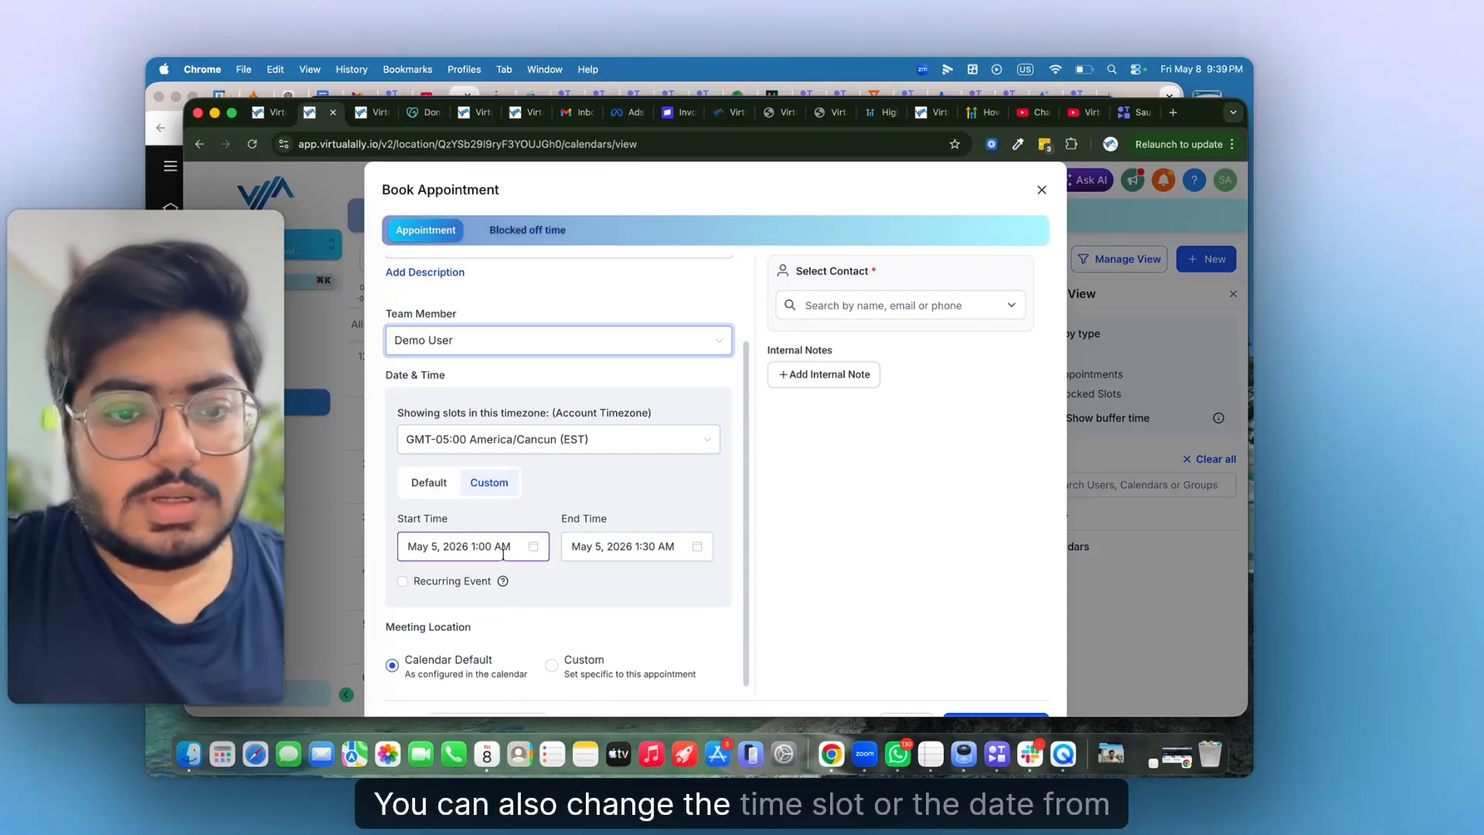
pyautogui.scroll(-1, 569, 496)
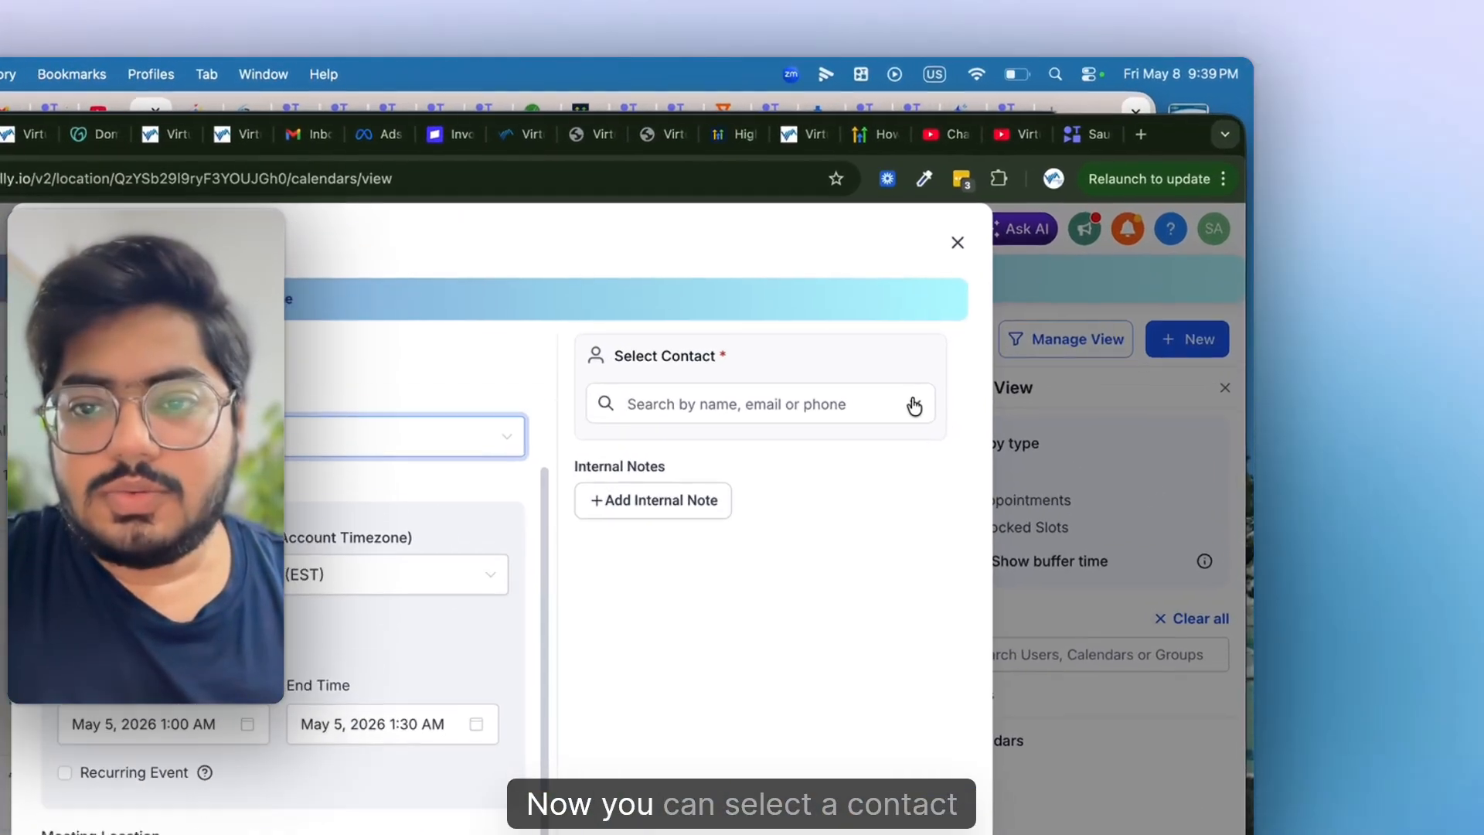
# Step: Assign the second suggested contact to the appointment and book it
pyautogui.click(1021, 309)
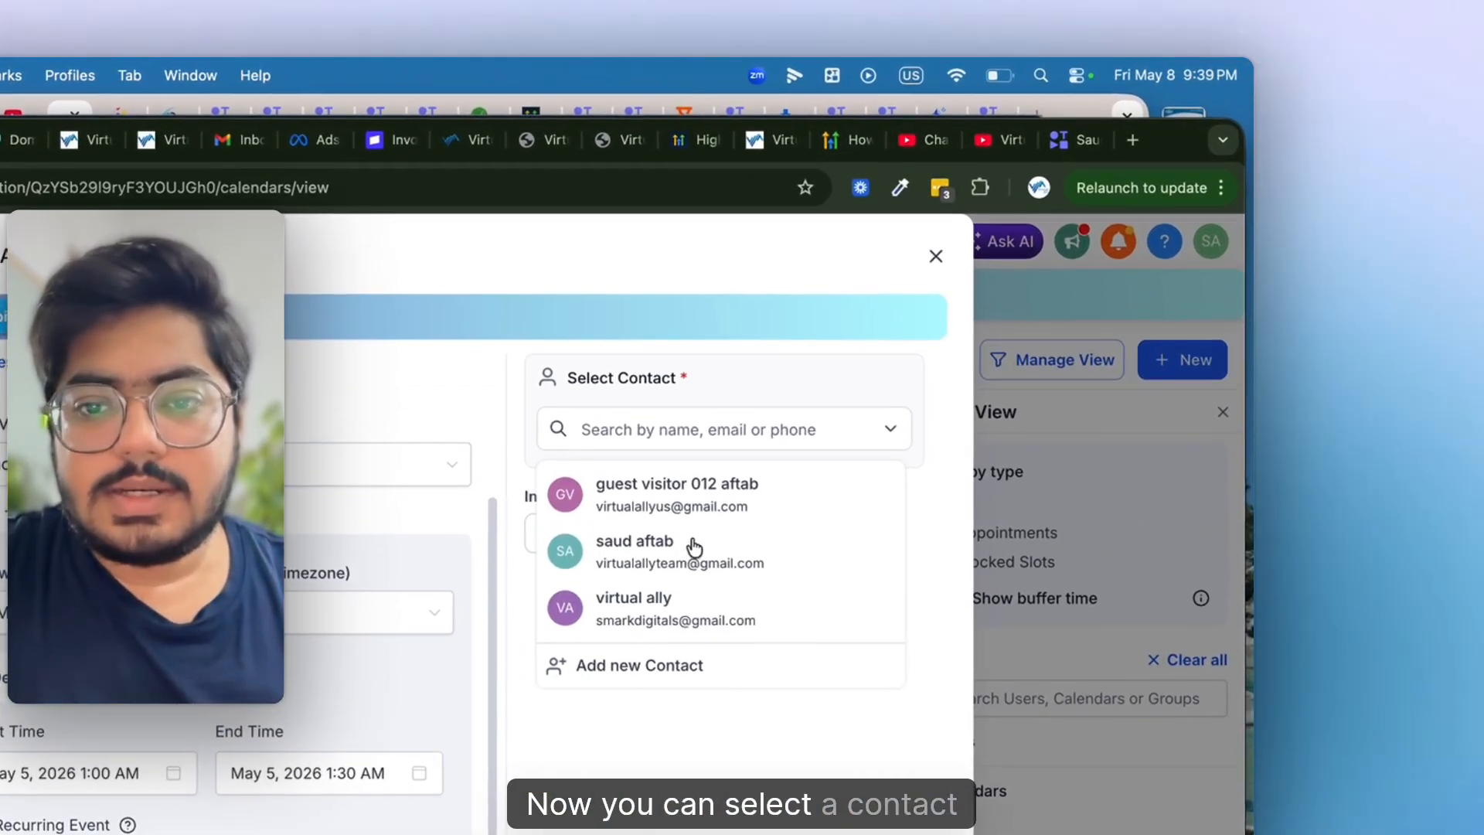
pyautogui.click(640, 564)
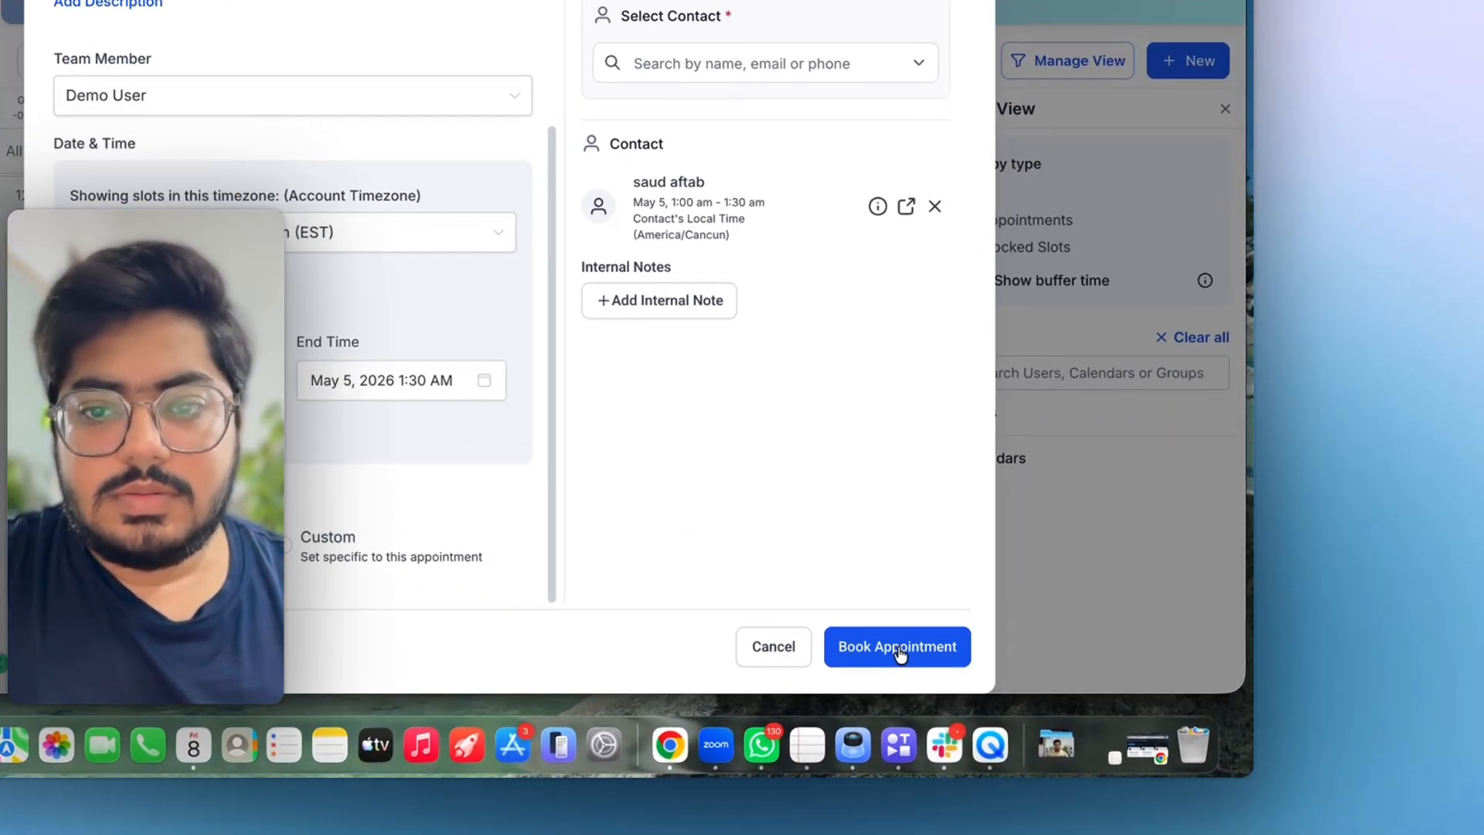
pyautogui.click(996, 684)
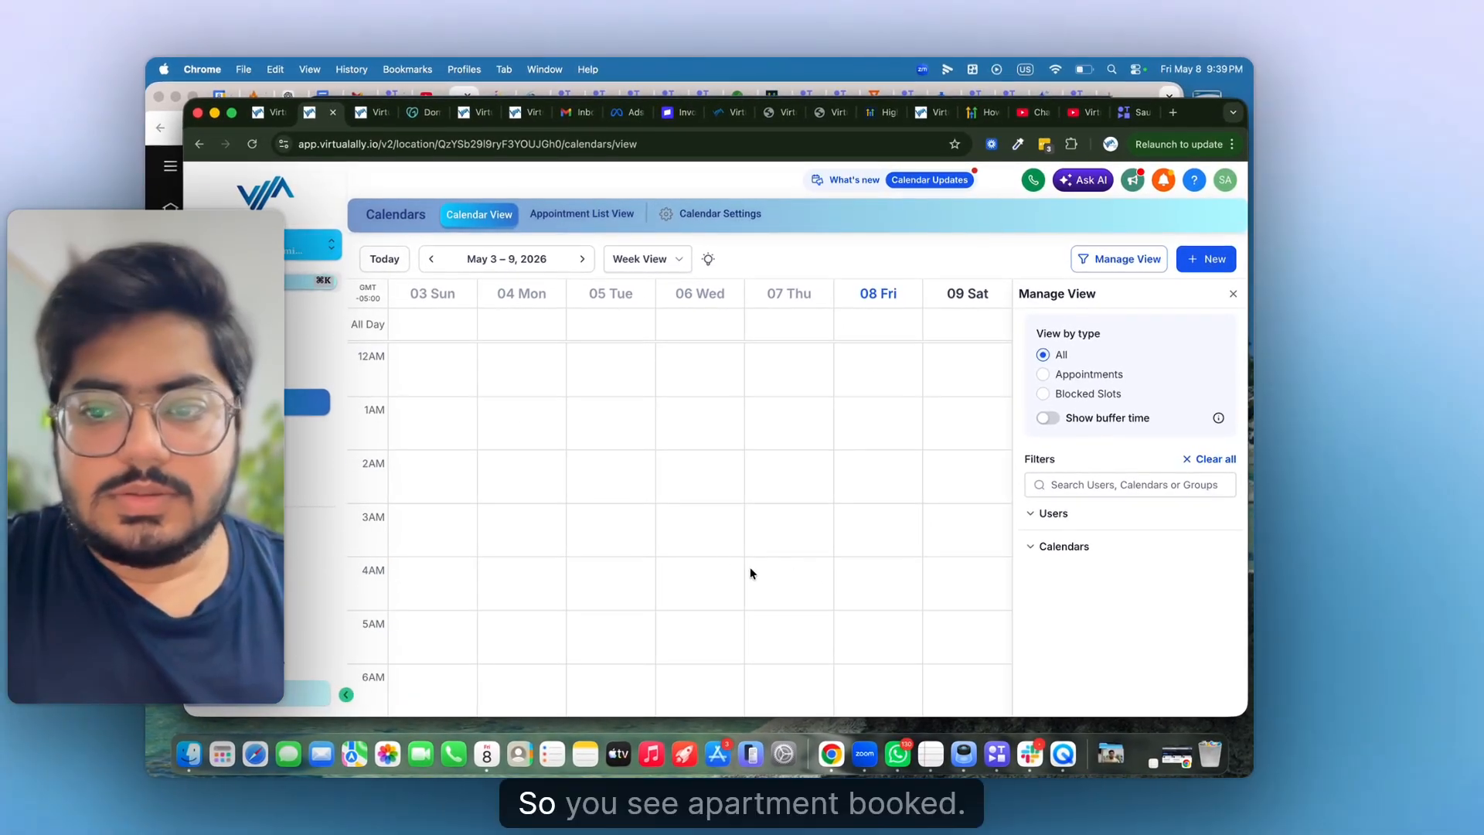
# Step: Look over the user and calendar filters and filter the week's schedule by the user Demo User
pyautogui.scroll(-3, 713, 562)
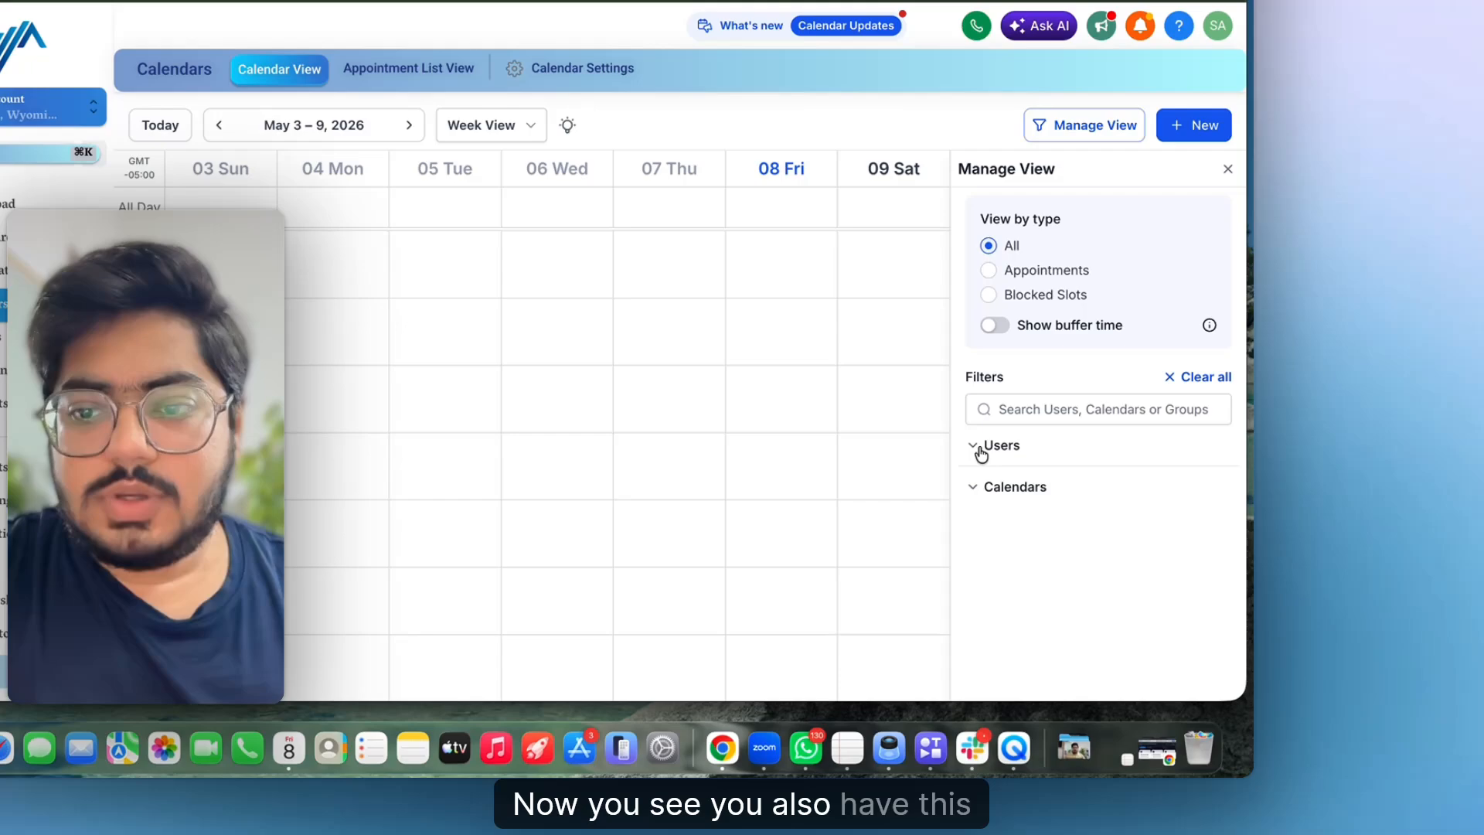
pyautogui.click(980, 451)
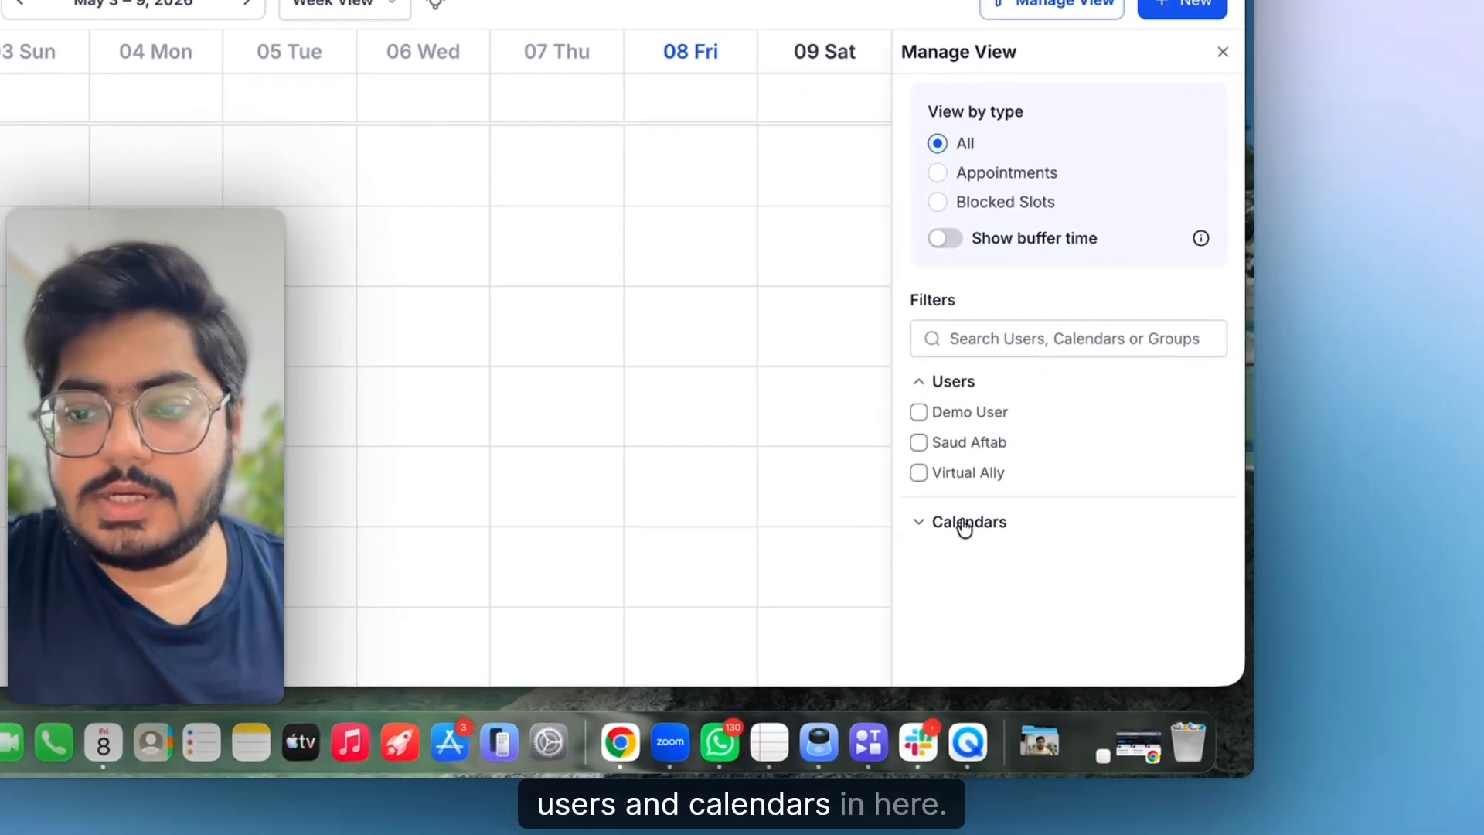
pyautogui.click(964, 526)
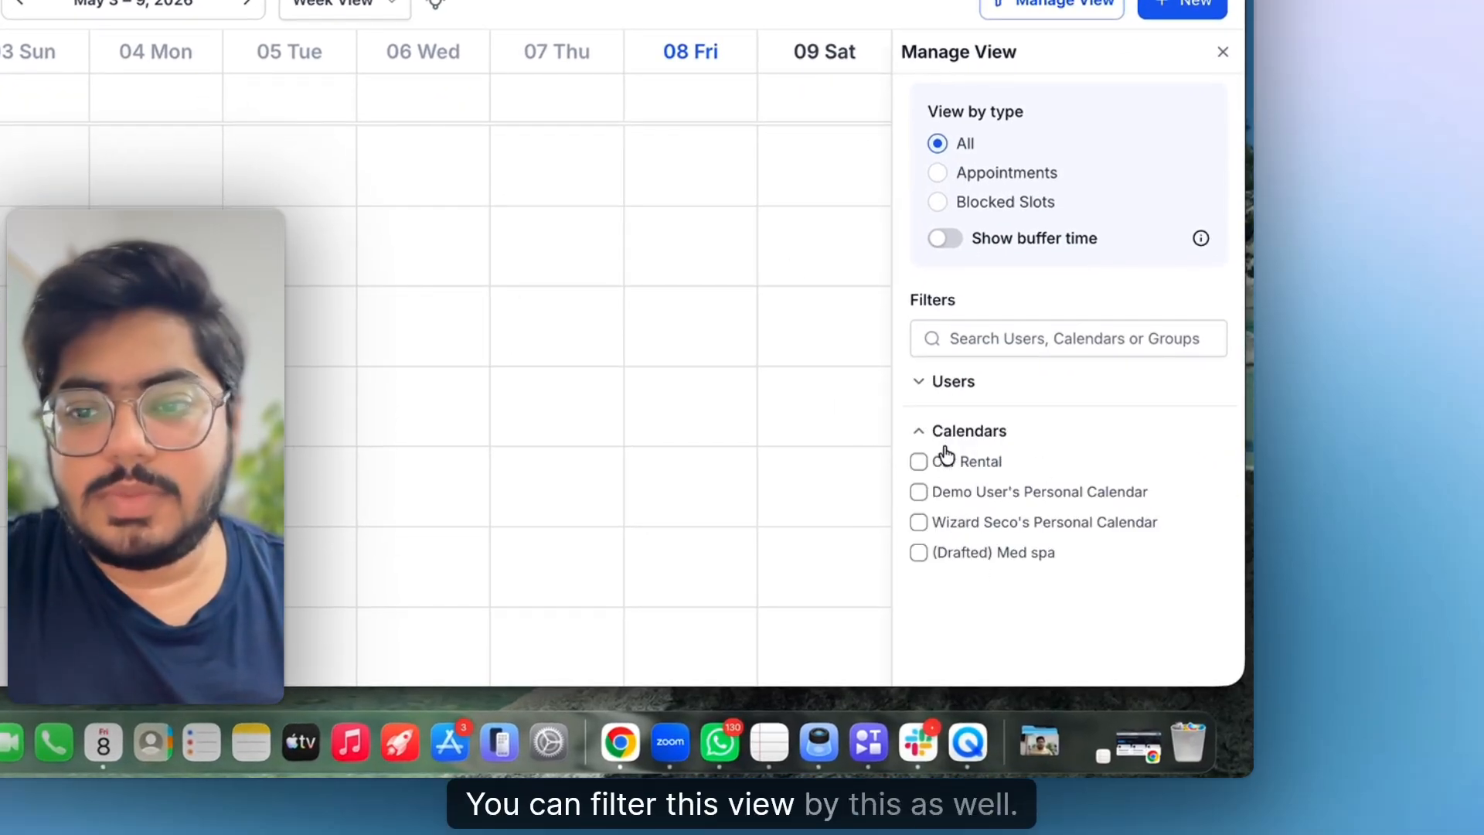
pyautogui.click(941, 438)
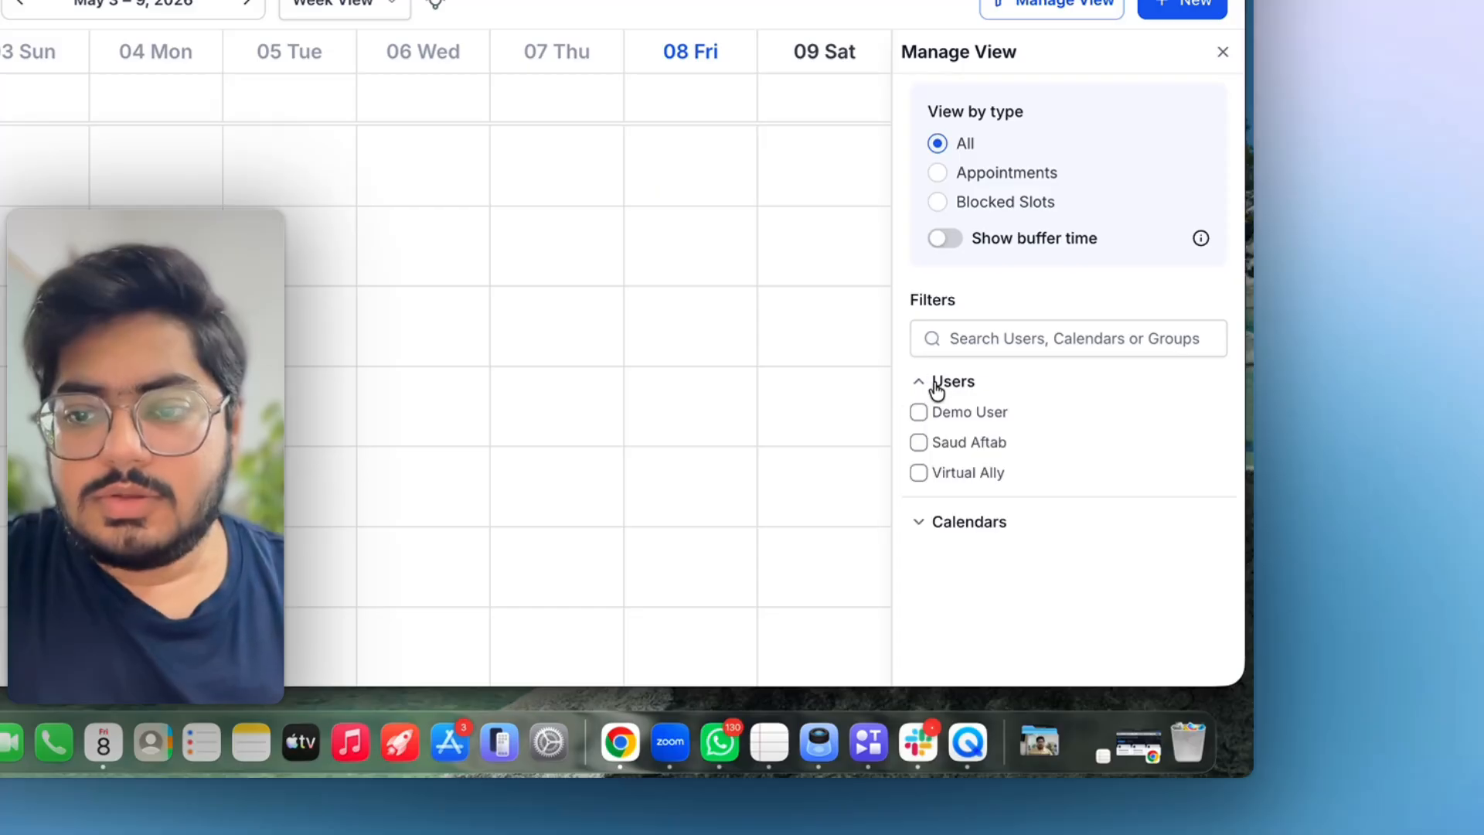
pyautogui.click(920, 412)
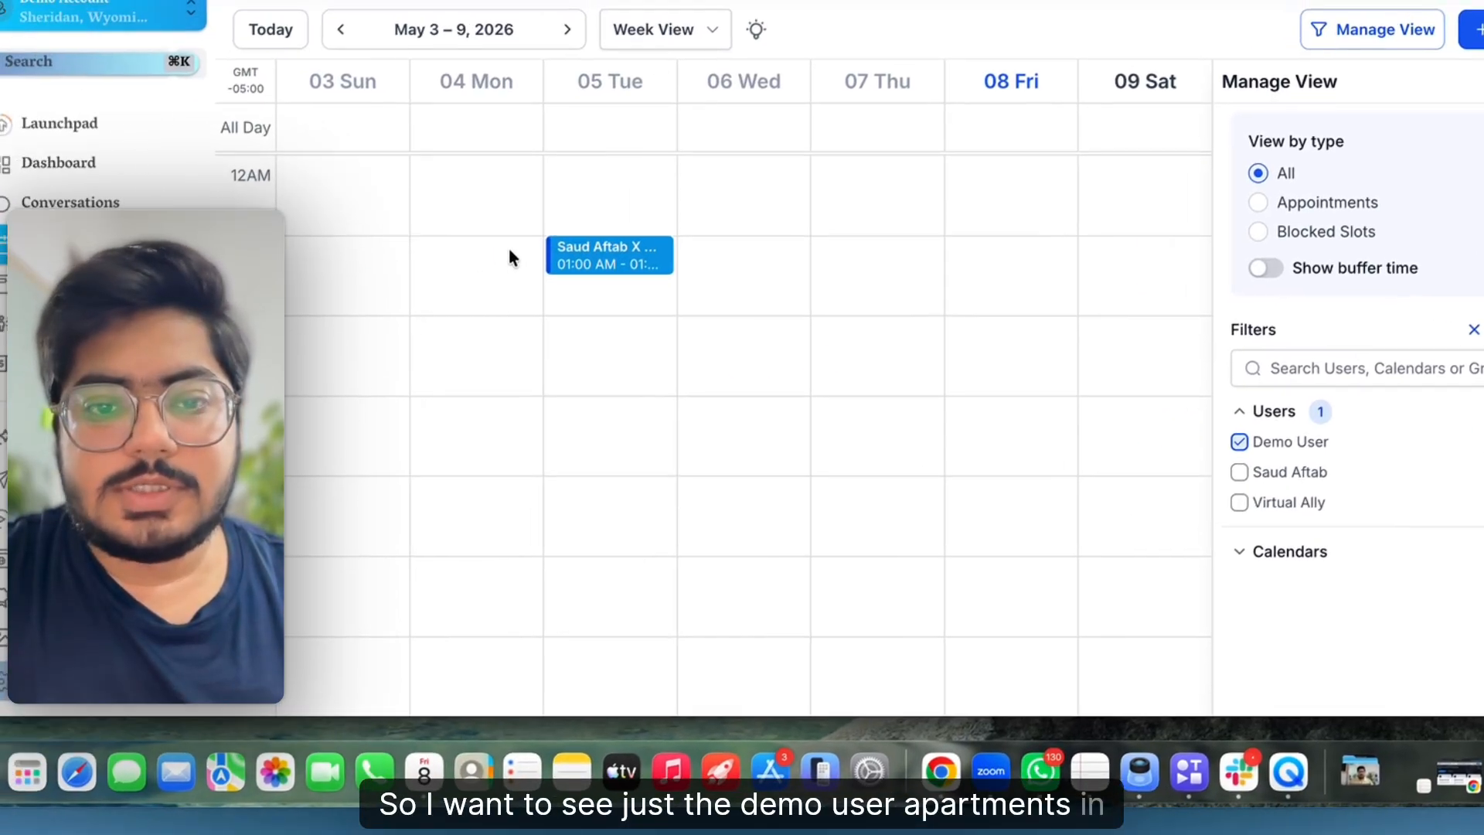
pyautogui.moveTo(610, 257)
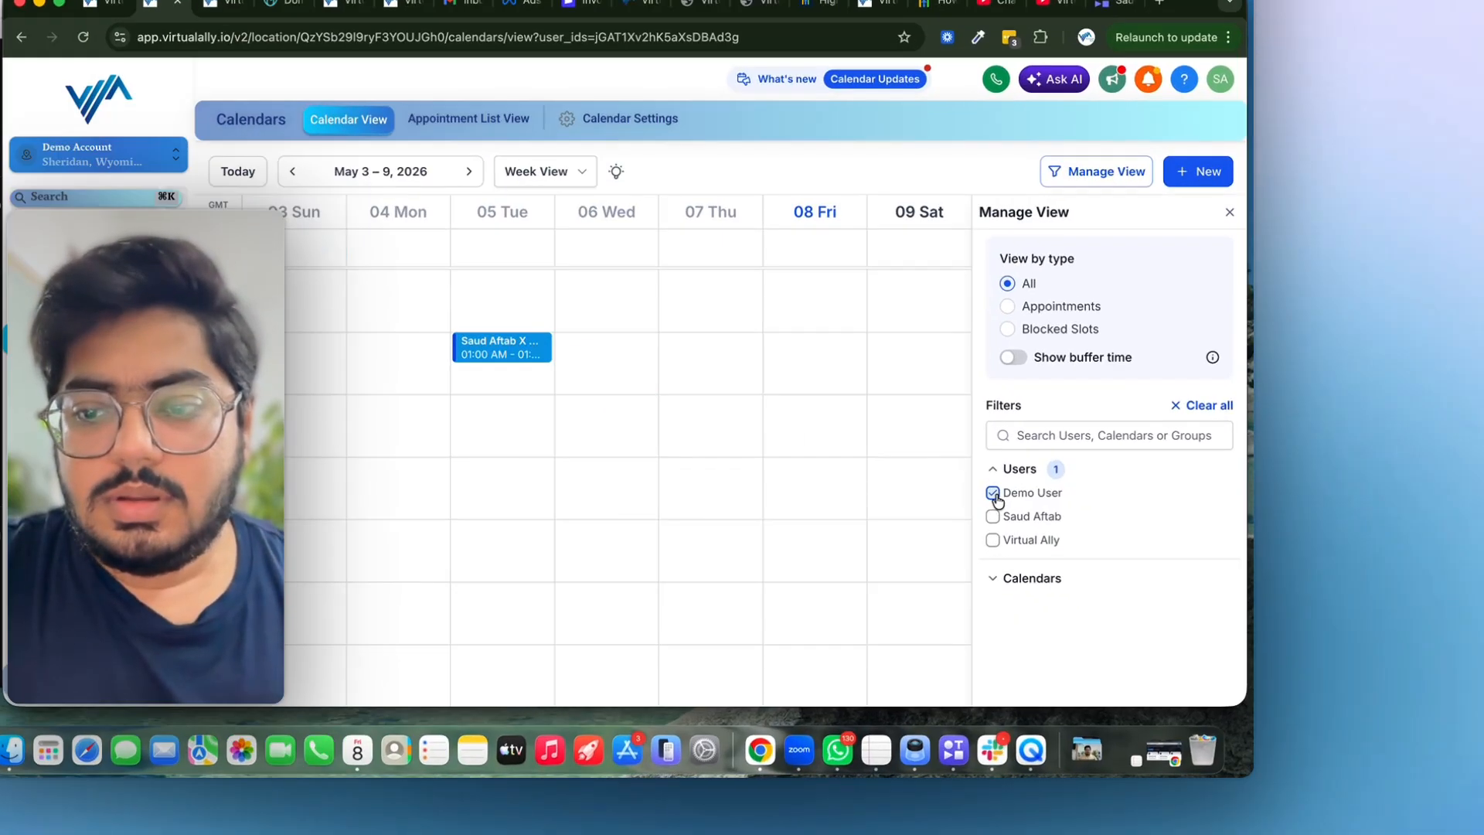
# Step: Remove the Demo User filter and filter the schedule by Demo User's Personal Calendar
pyautogui.click(1030, 533)
pyautogui.click(938, 529)
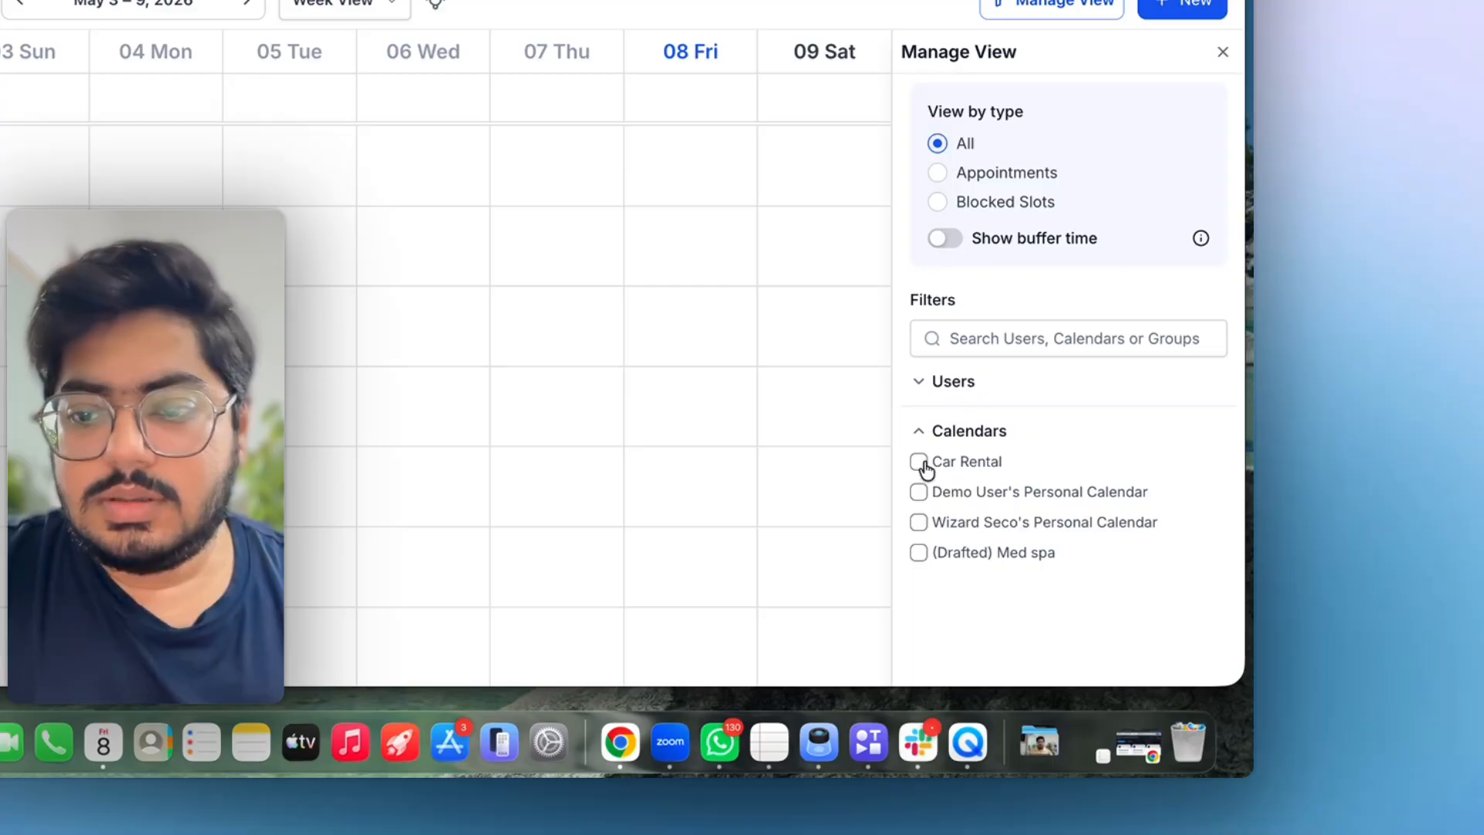
pyautogui.click(921, 494)
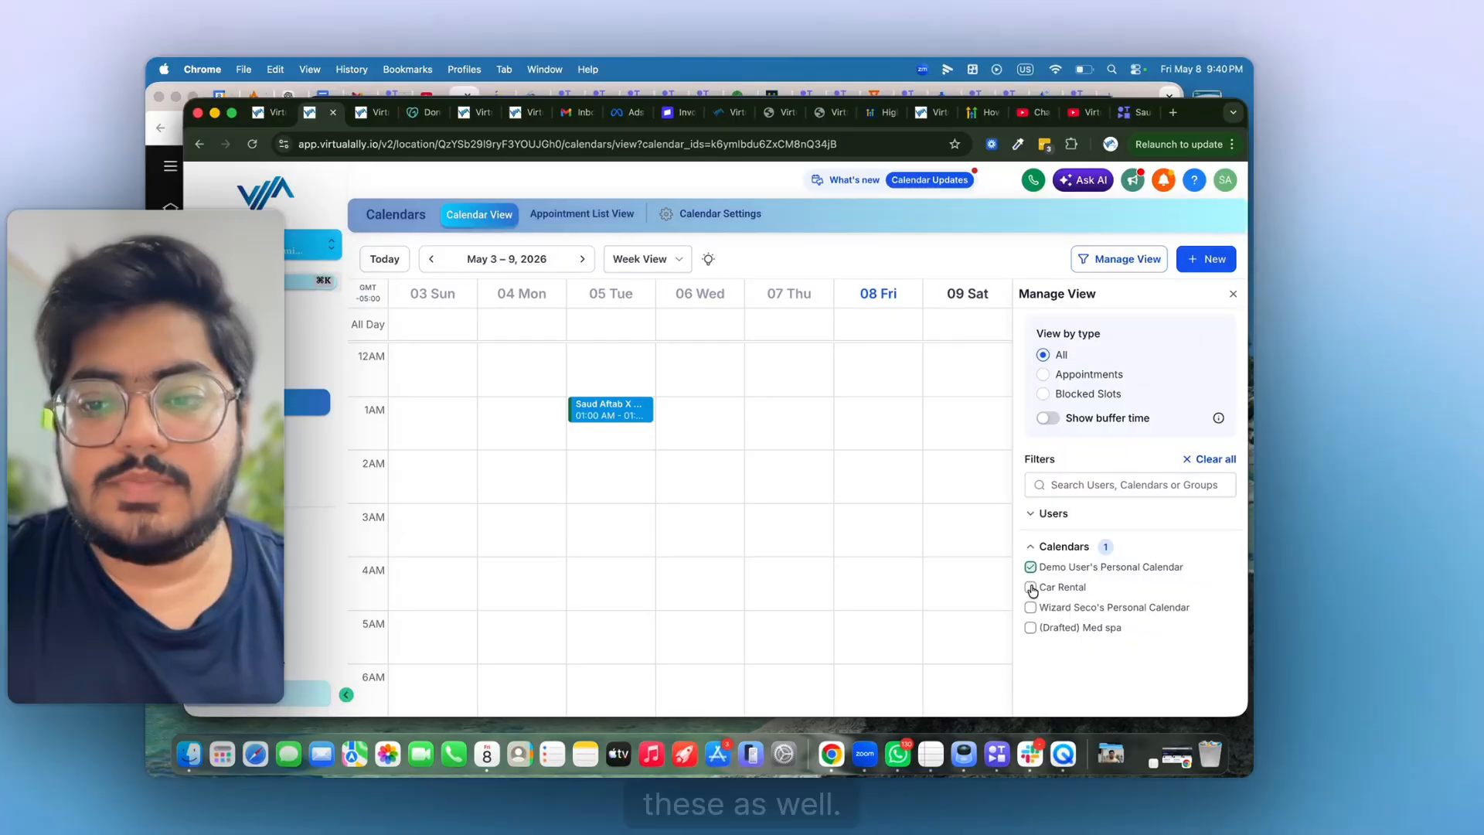
pyautogui.click(1031, 587)
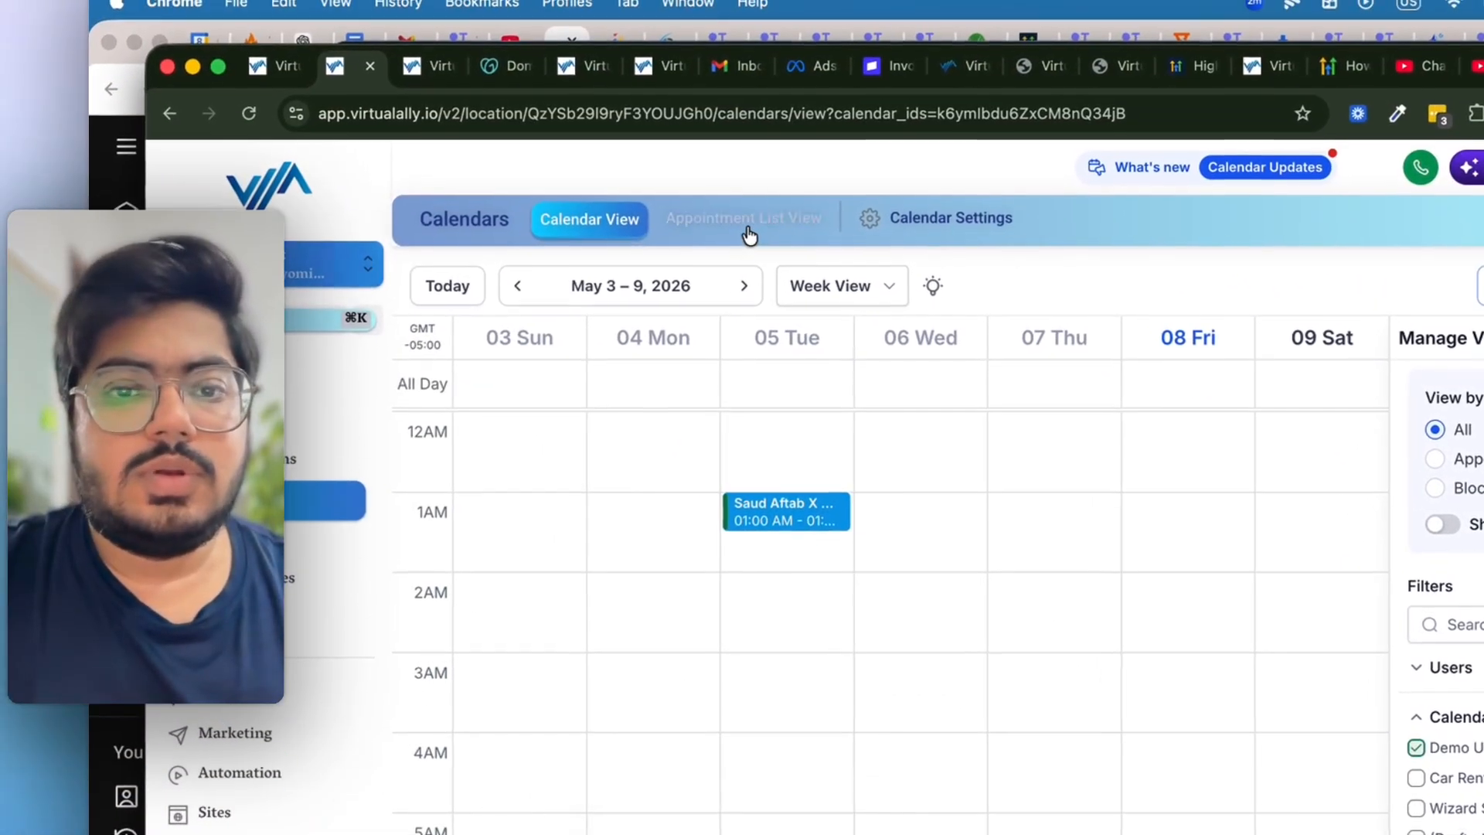
# Step: Open the appointment list and remove its appointment time filter so that past bookings are included
pyautogui.click(748, 234)
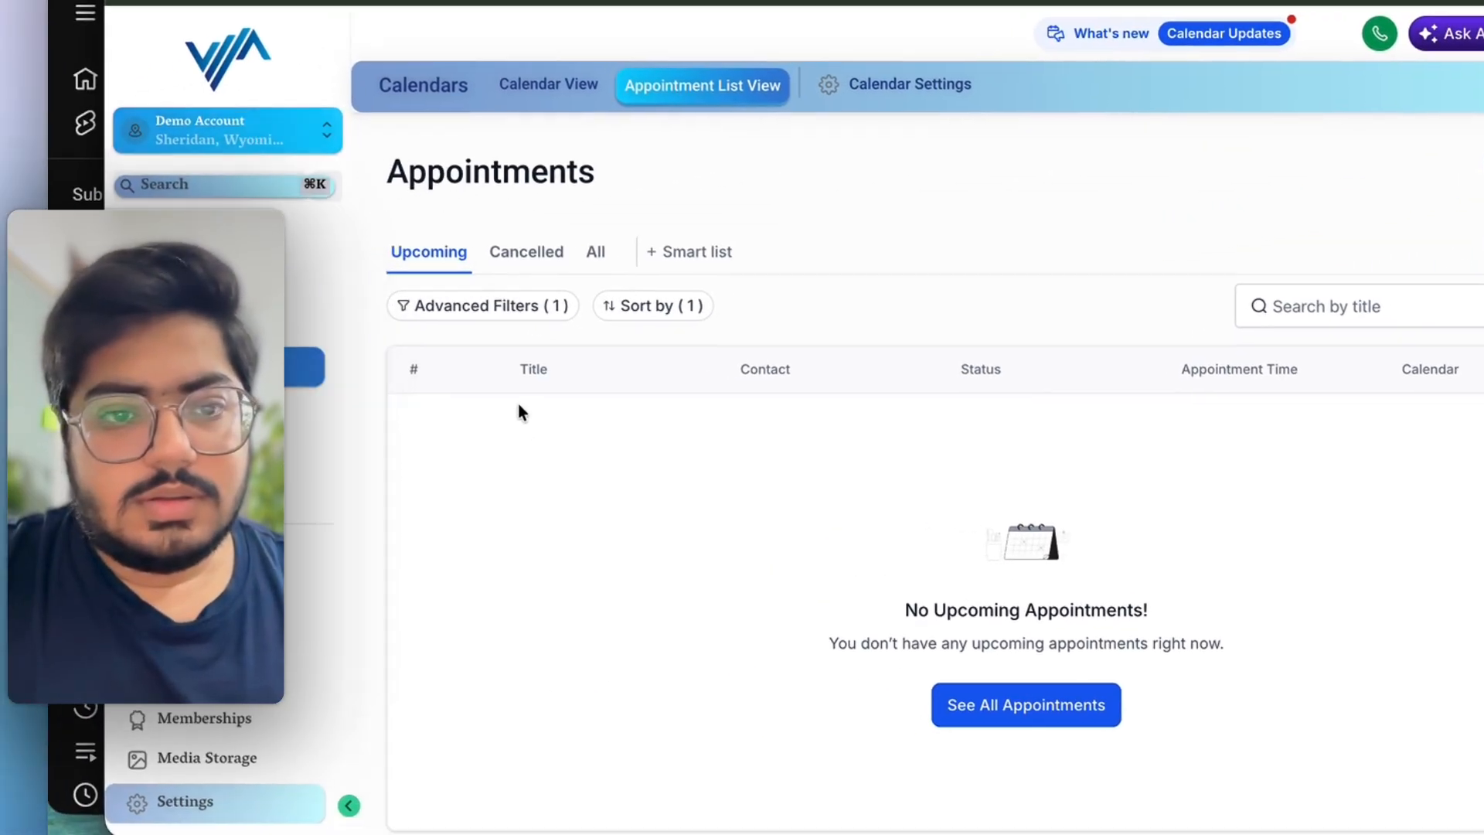
pyautogui.click(520, 300)
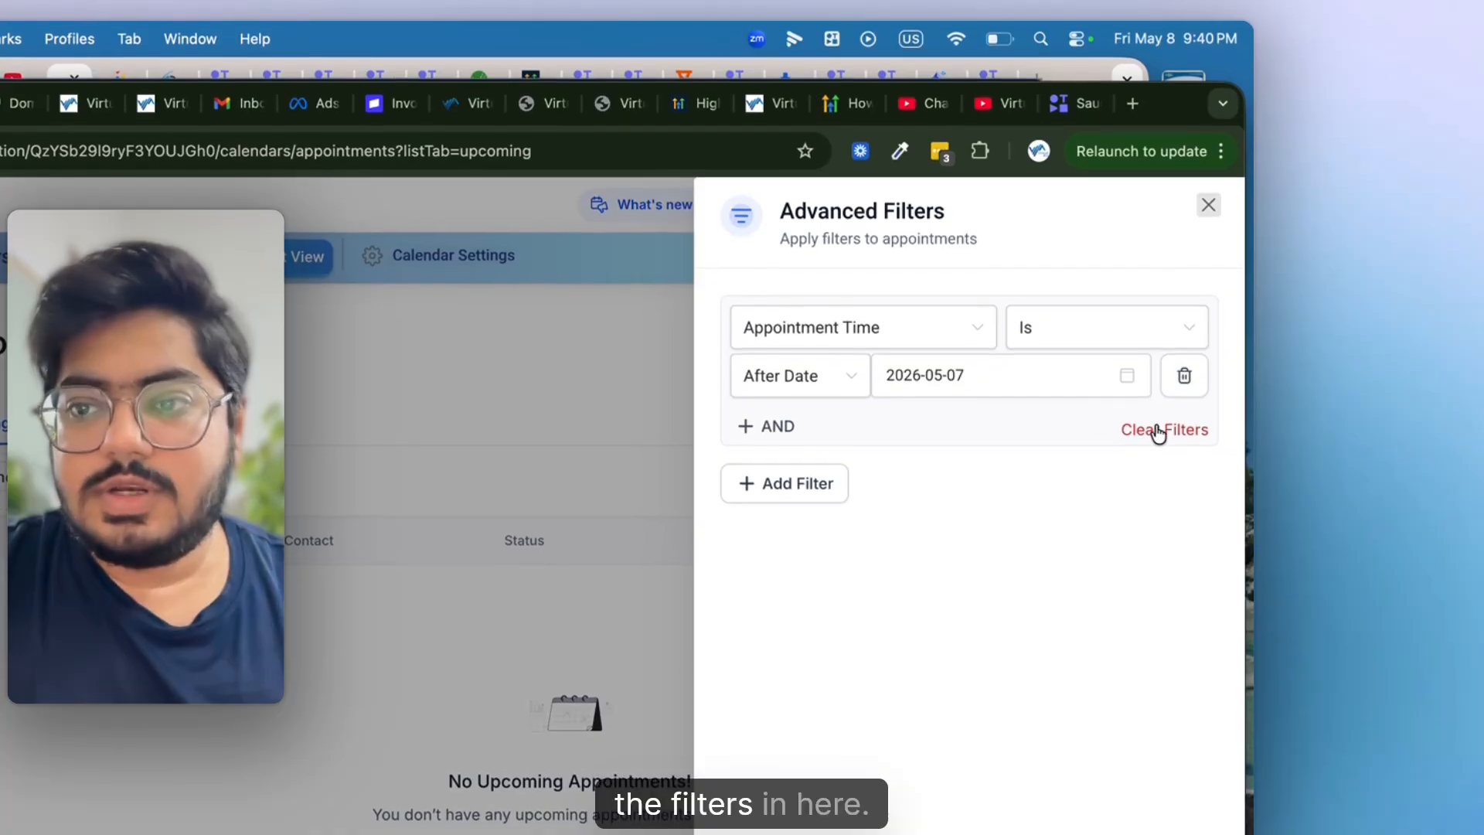
pyautogui.click(1167, 424)
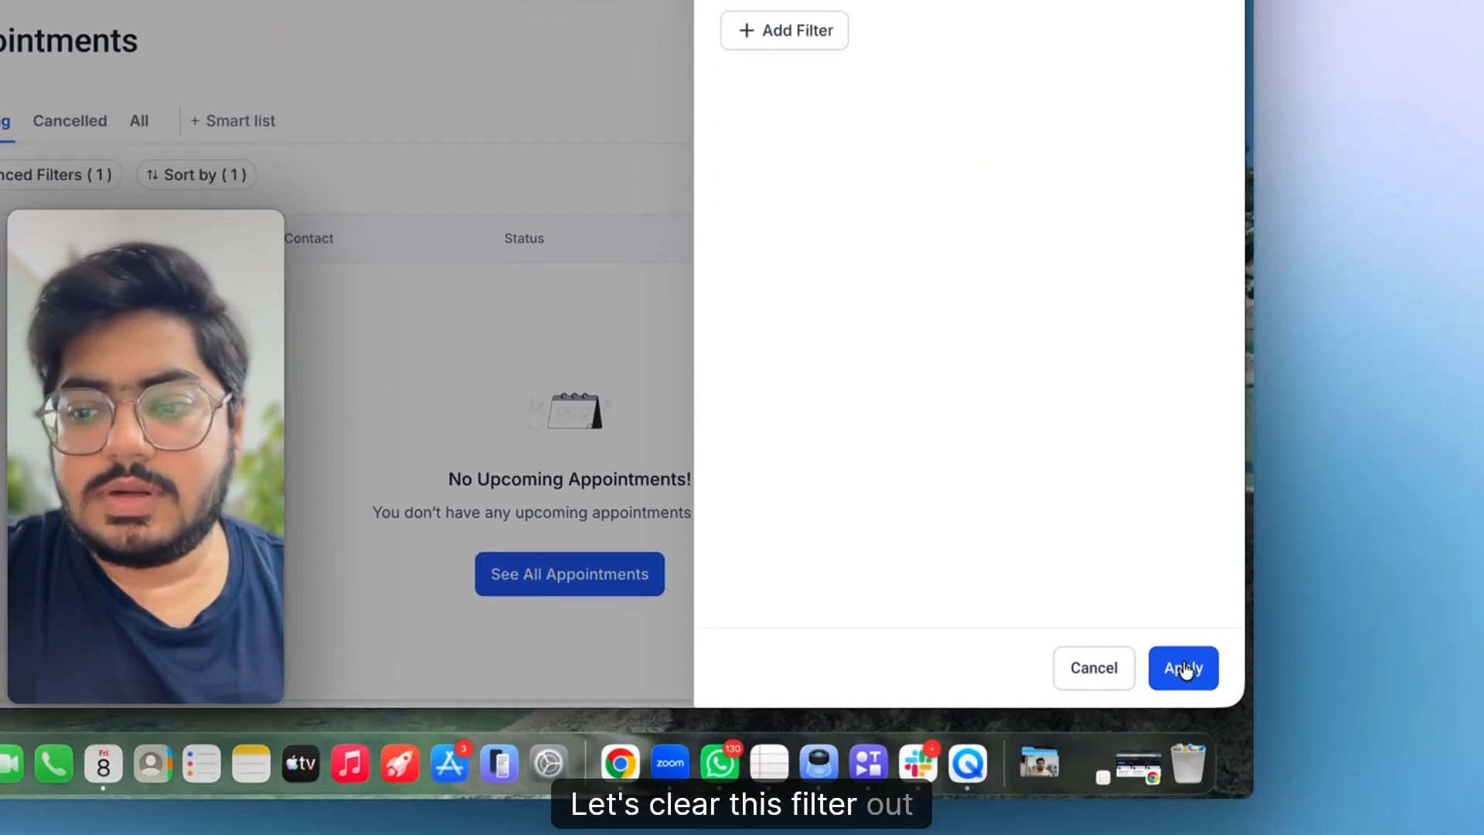
pyautogui.click(1181, 666)
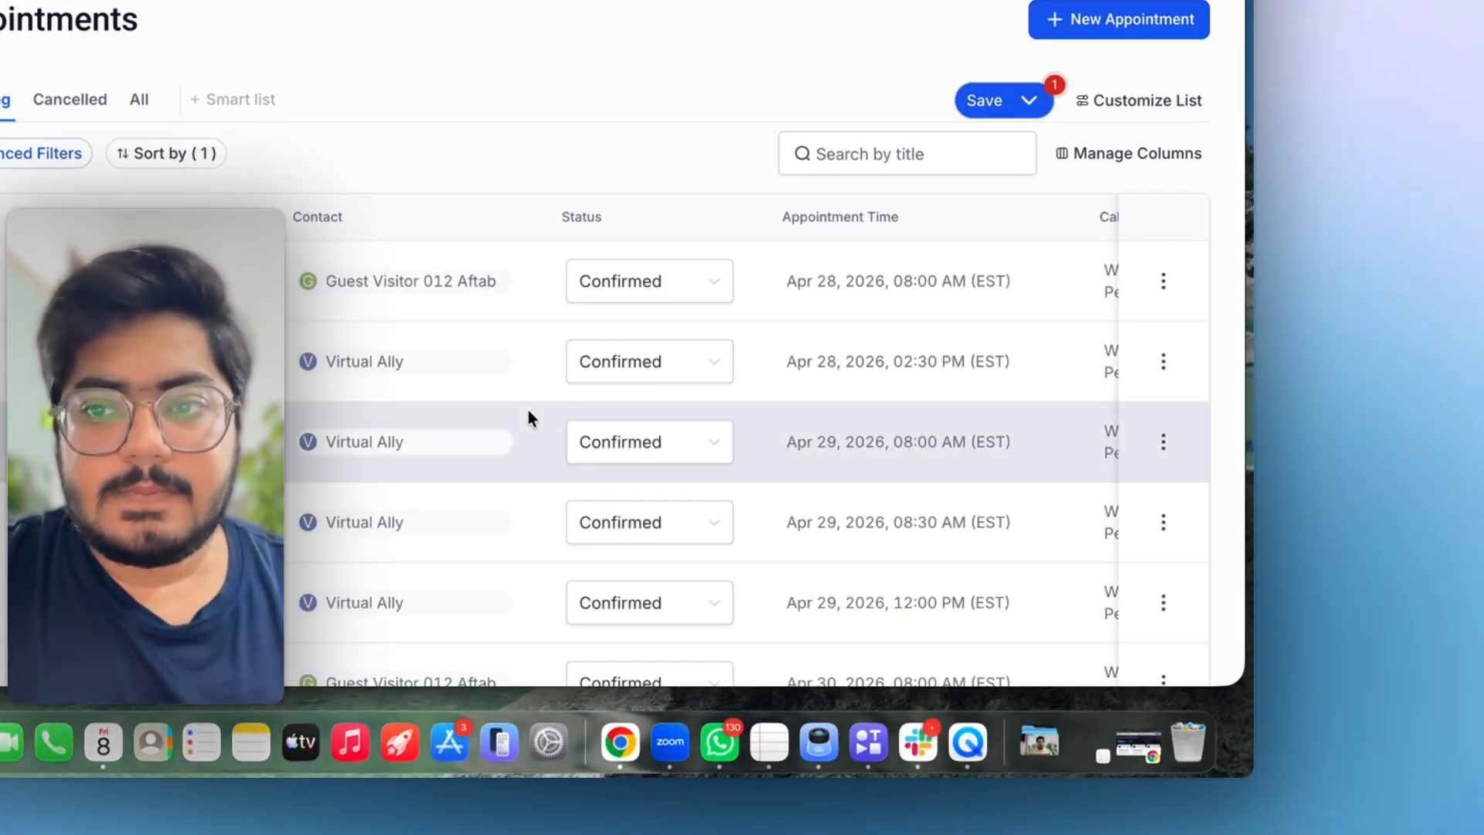
# Step: Examine the listed appointments and the status options for the first one, leaving it as Confirmed
pyautogui.scroll(-5, 684, 475)
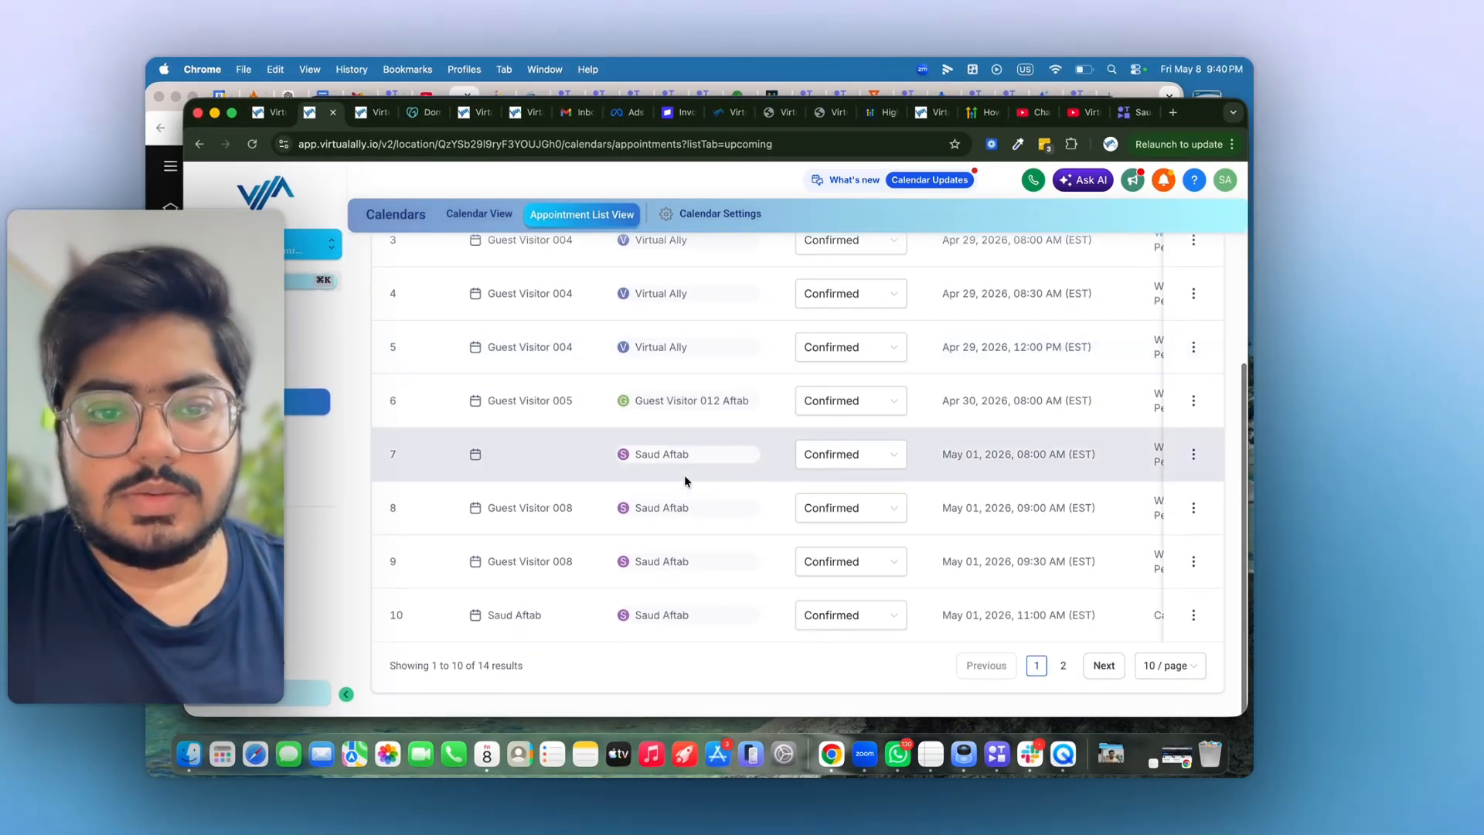
pyautogui.scroll(5, 684, 475)
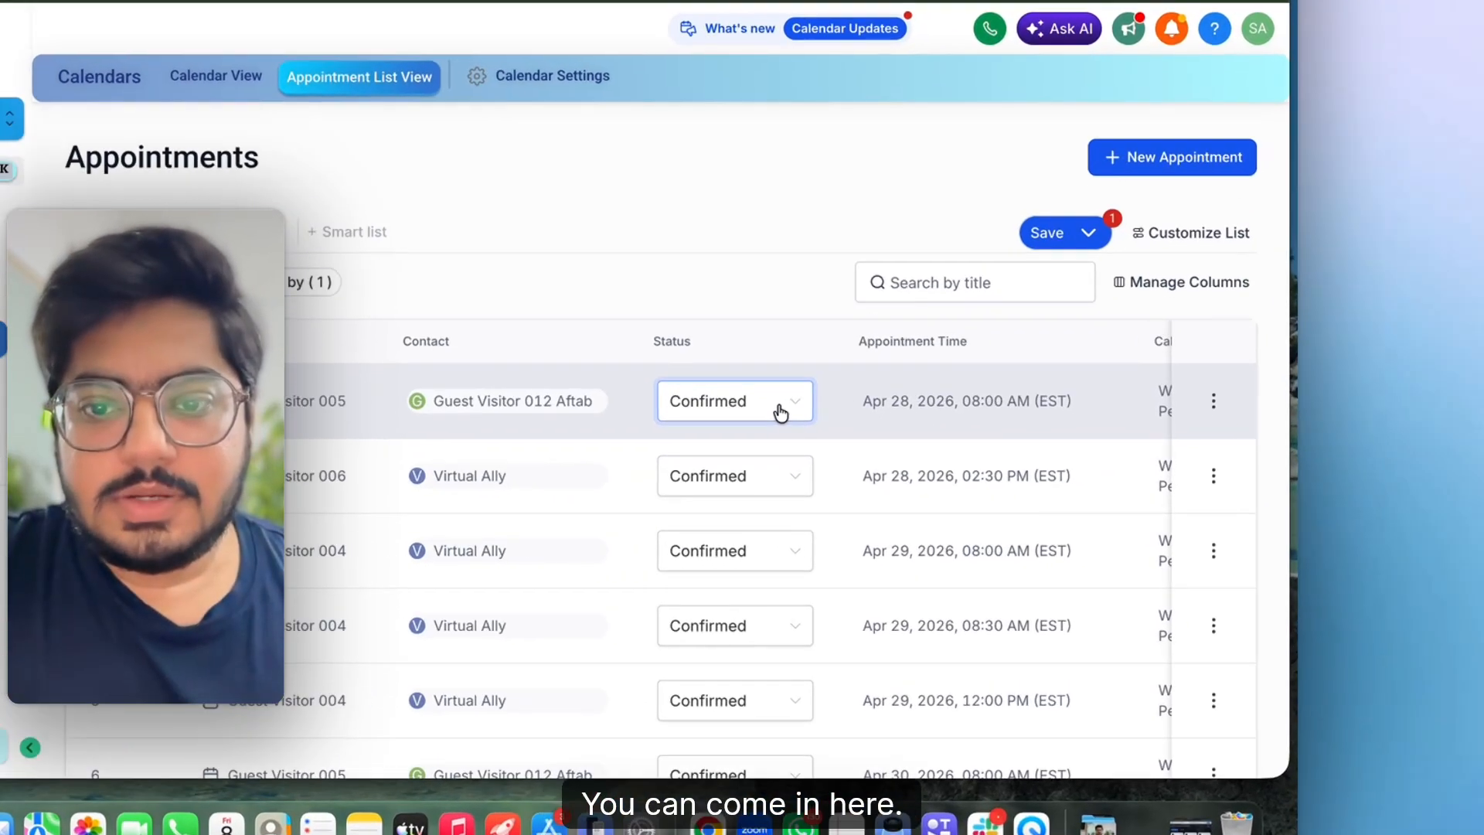
pyautogui.click(883, 455)
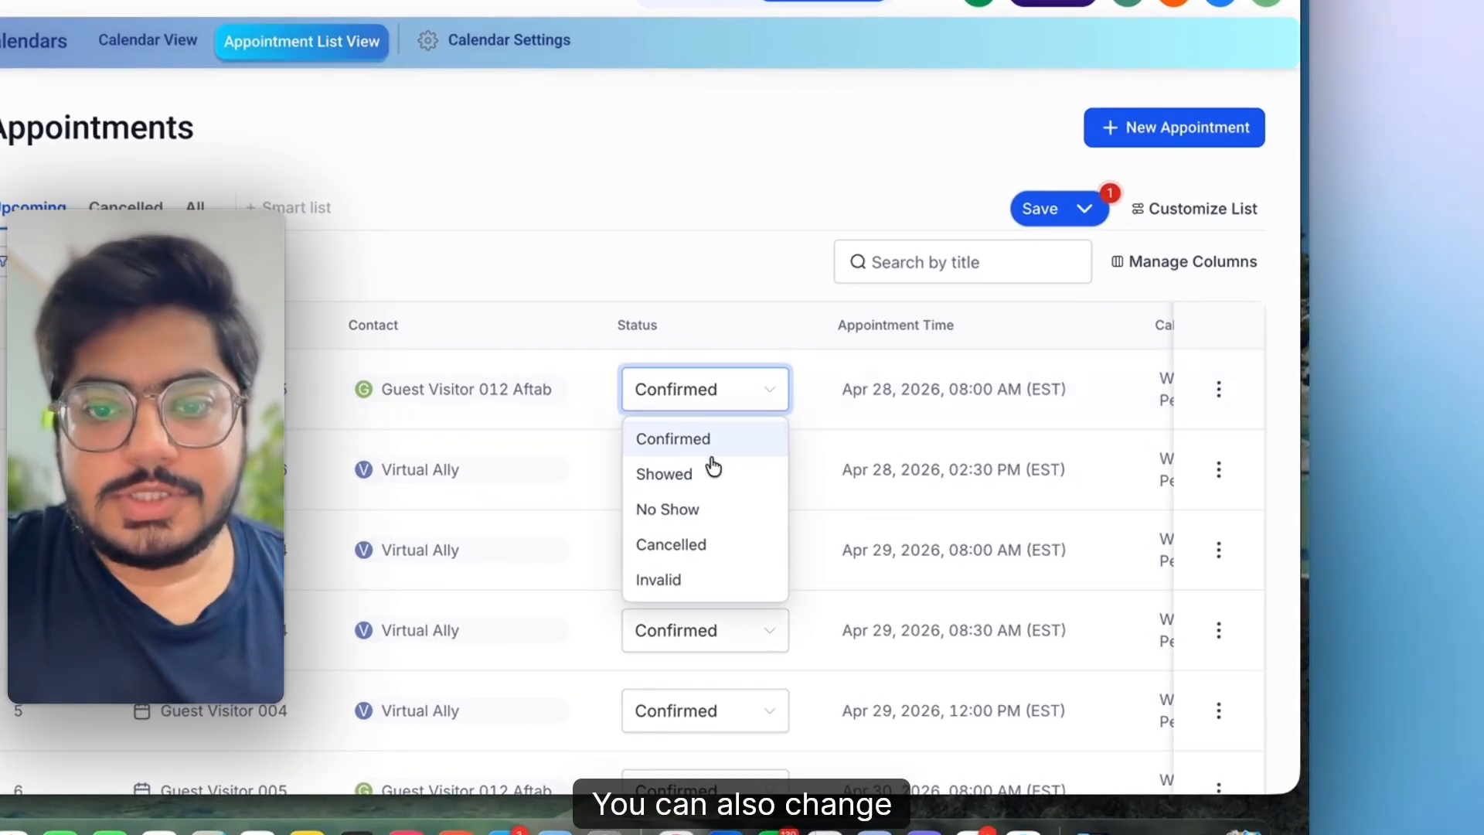
pyautogui.click(755, 403)
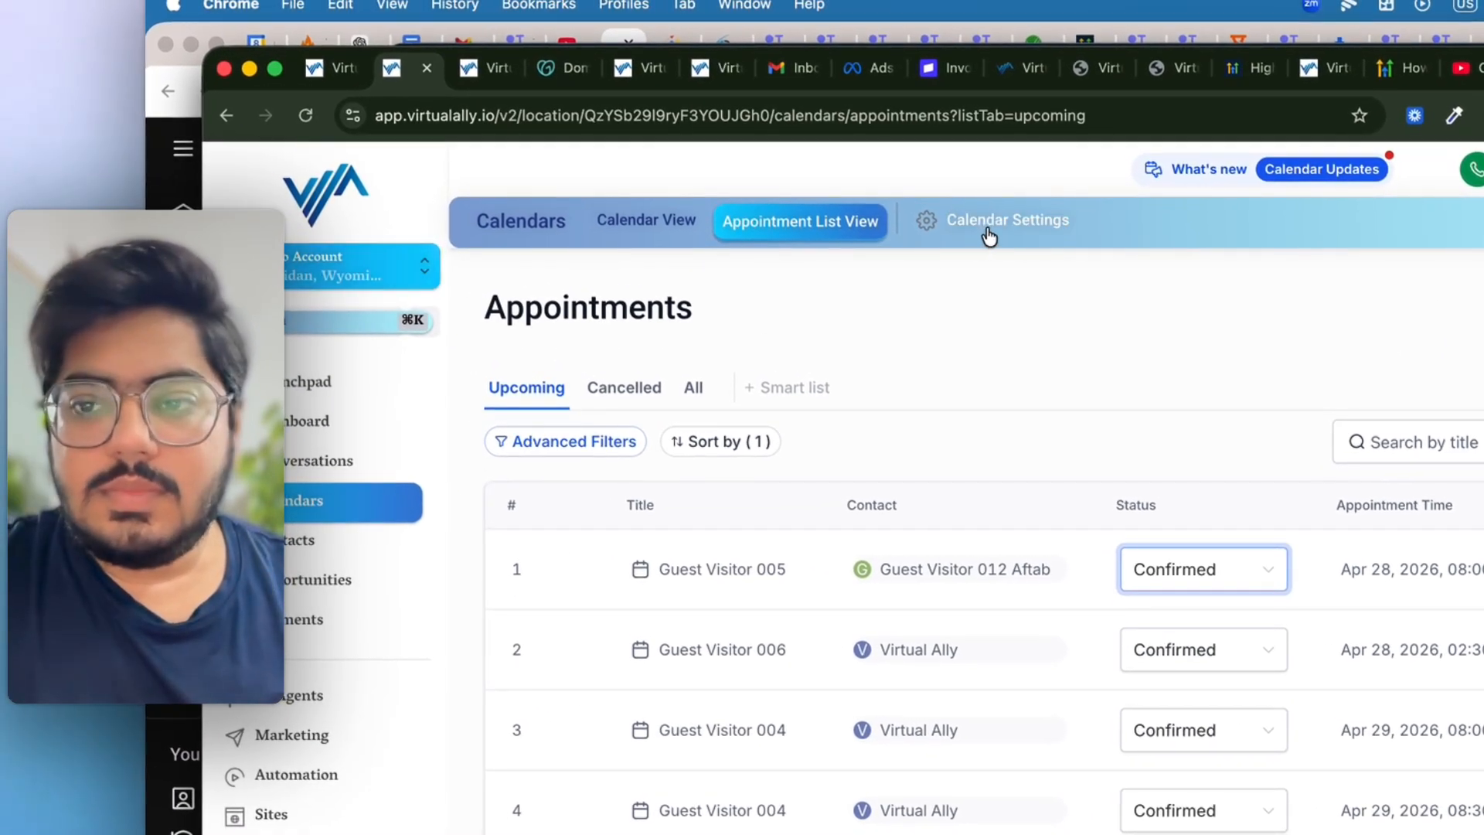
# Step: From the calendar settings, start a new calendar of the Round Robin type
pyautogui.click(988, 226)
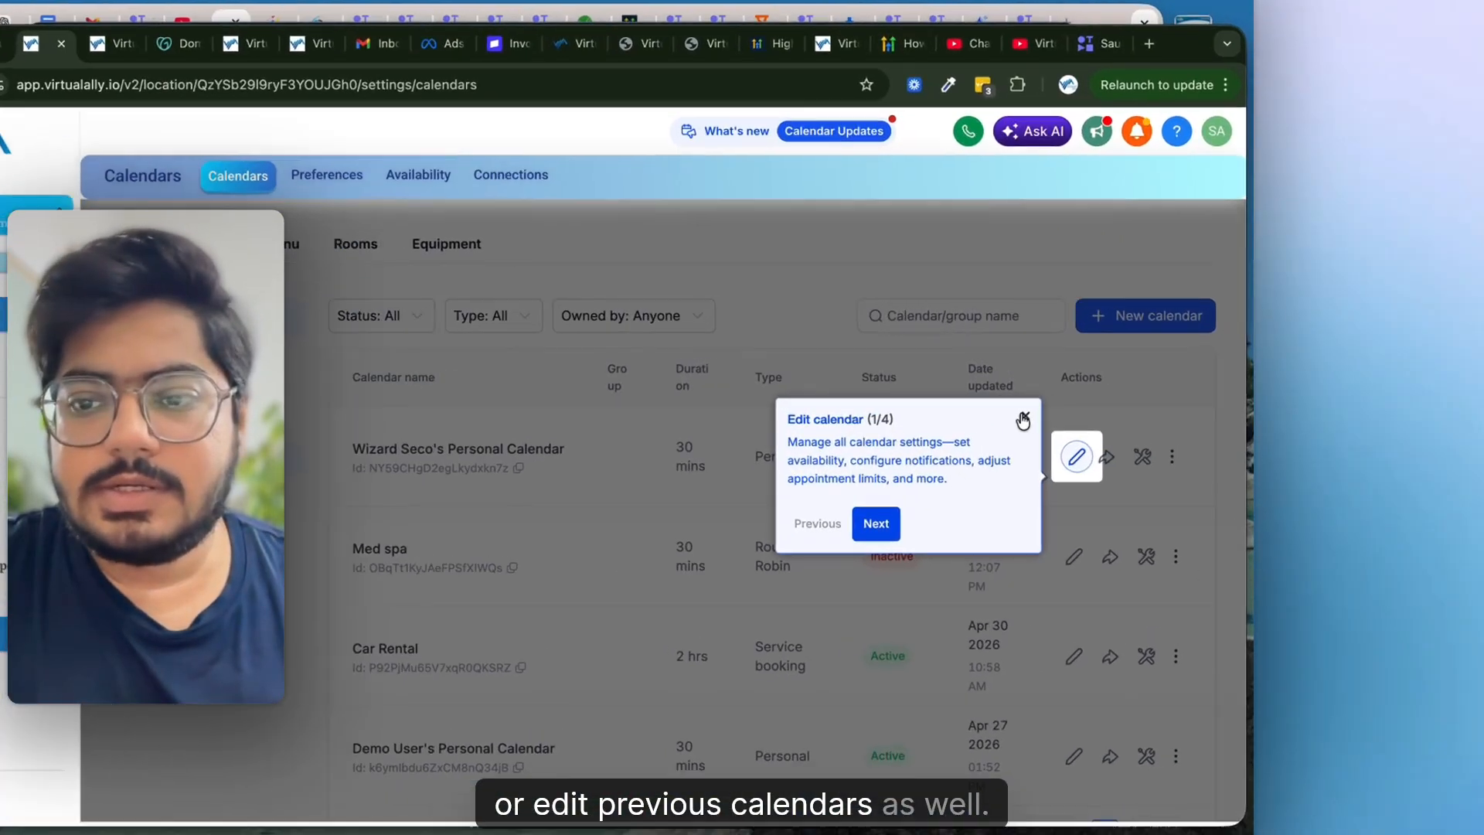
pyautogui.click(1077, 400)
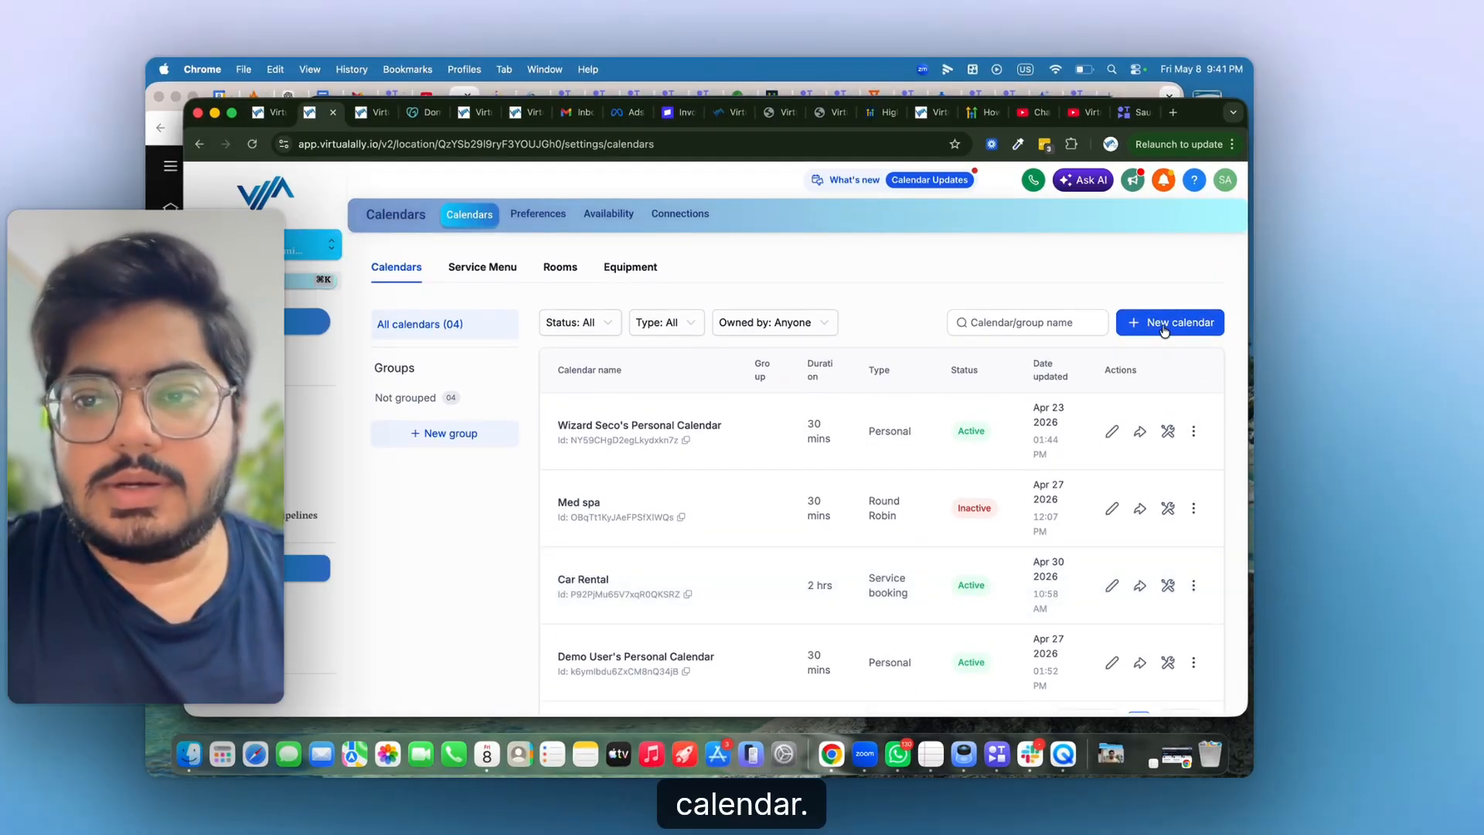
pyautogui.click(1164, 325)
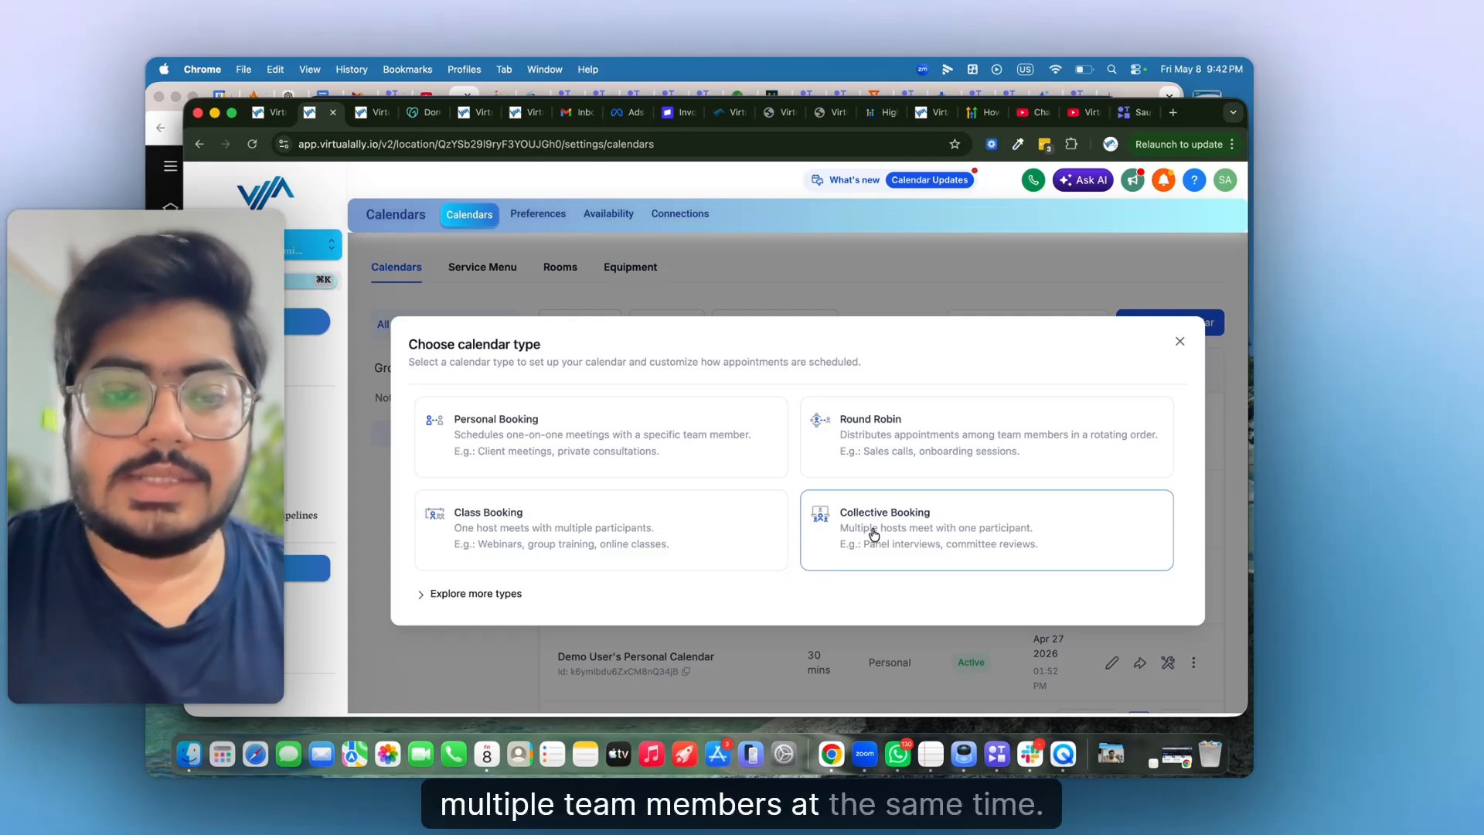
pyautogui.click(474, 596)
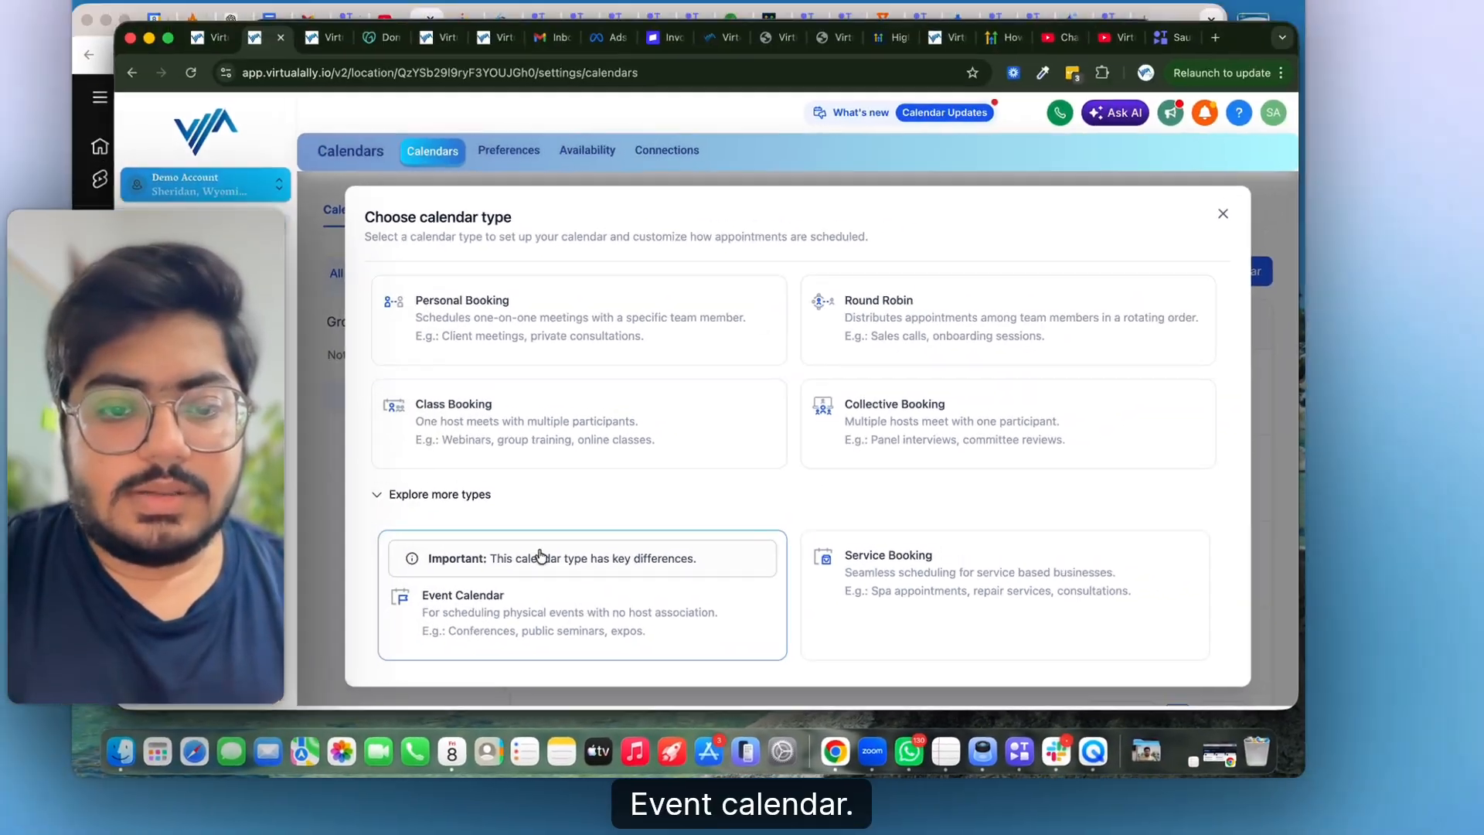
pyautogui.moveTo(649, 567)
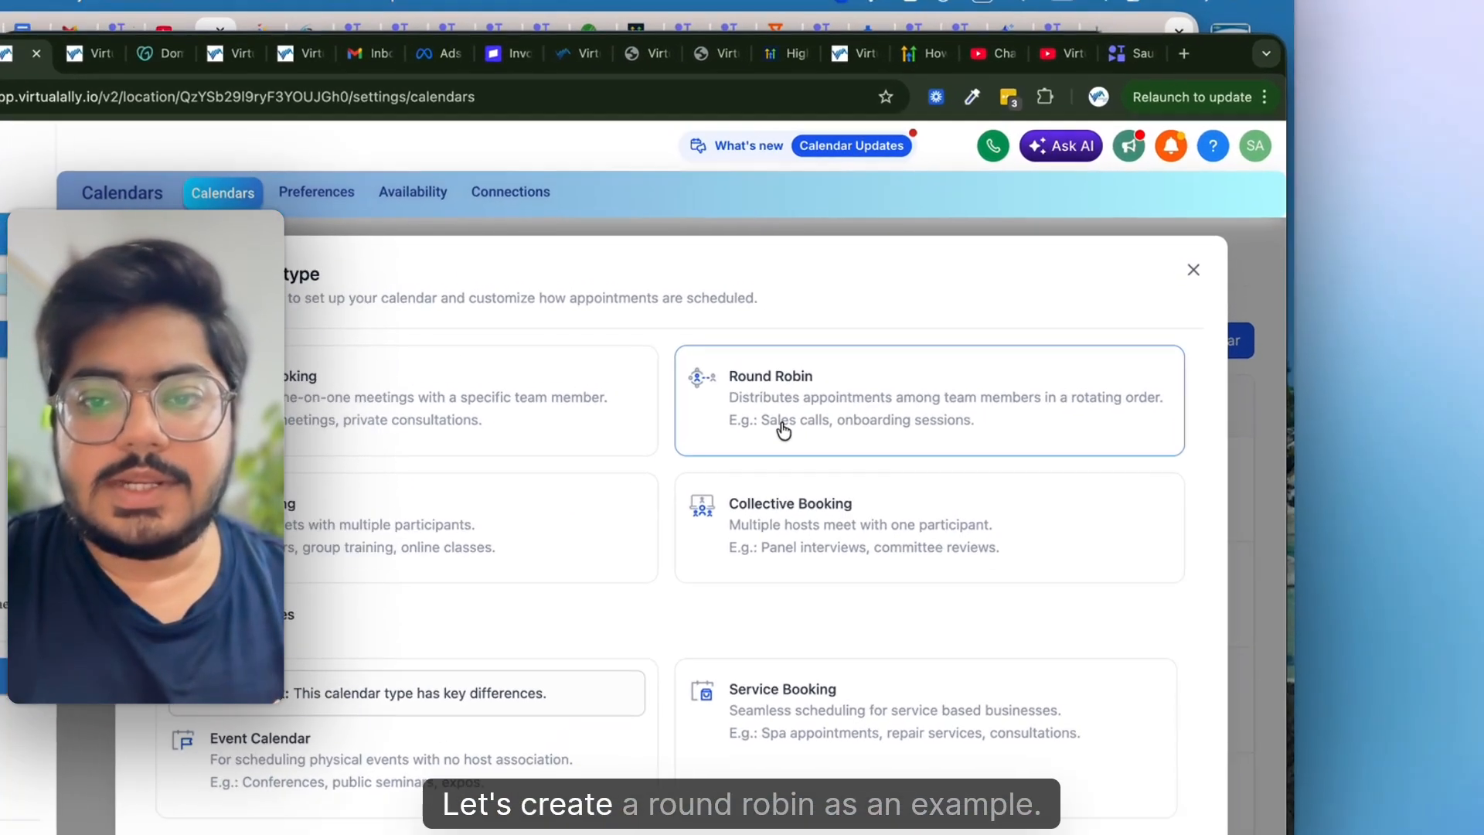
pyautogui.click(835, 376)
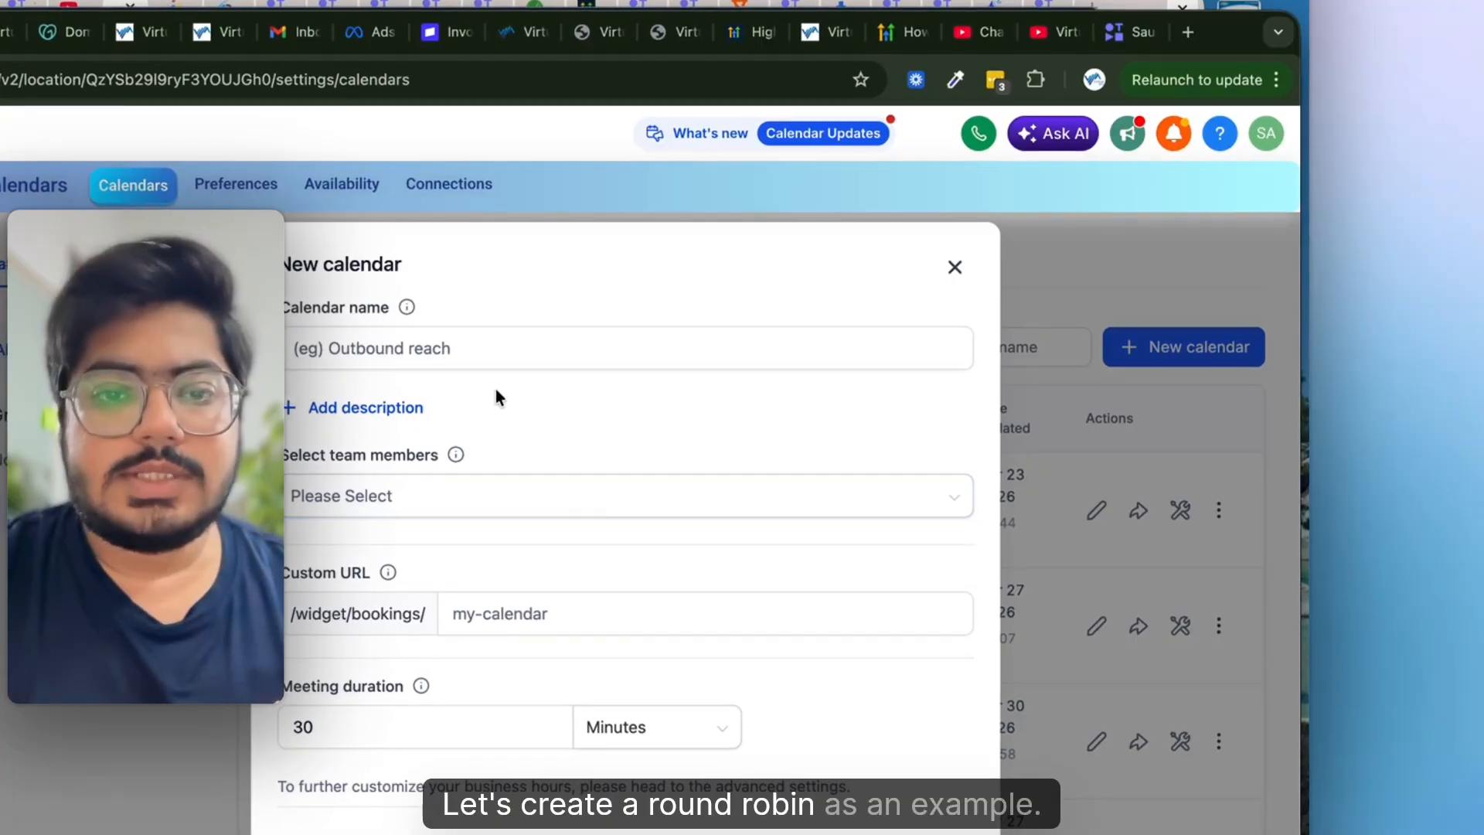
# Step: Name the new round robin calendar Demo Calendar
pyautogui.click(474, 348)
pyautogui.write('Dem')
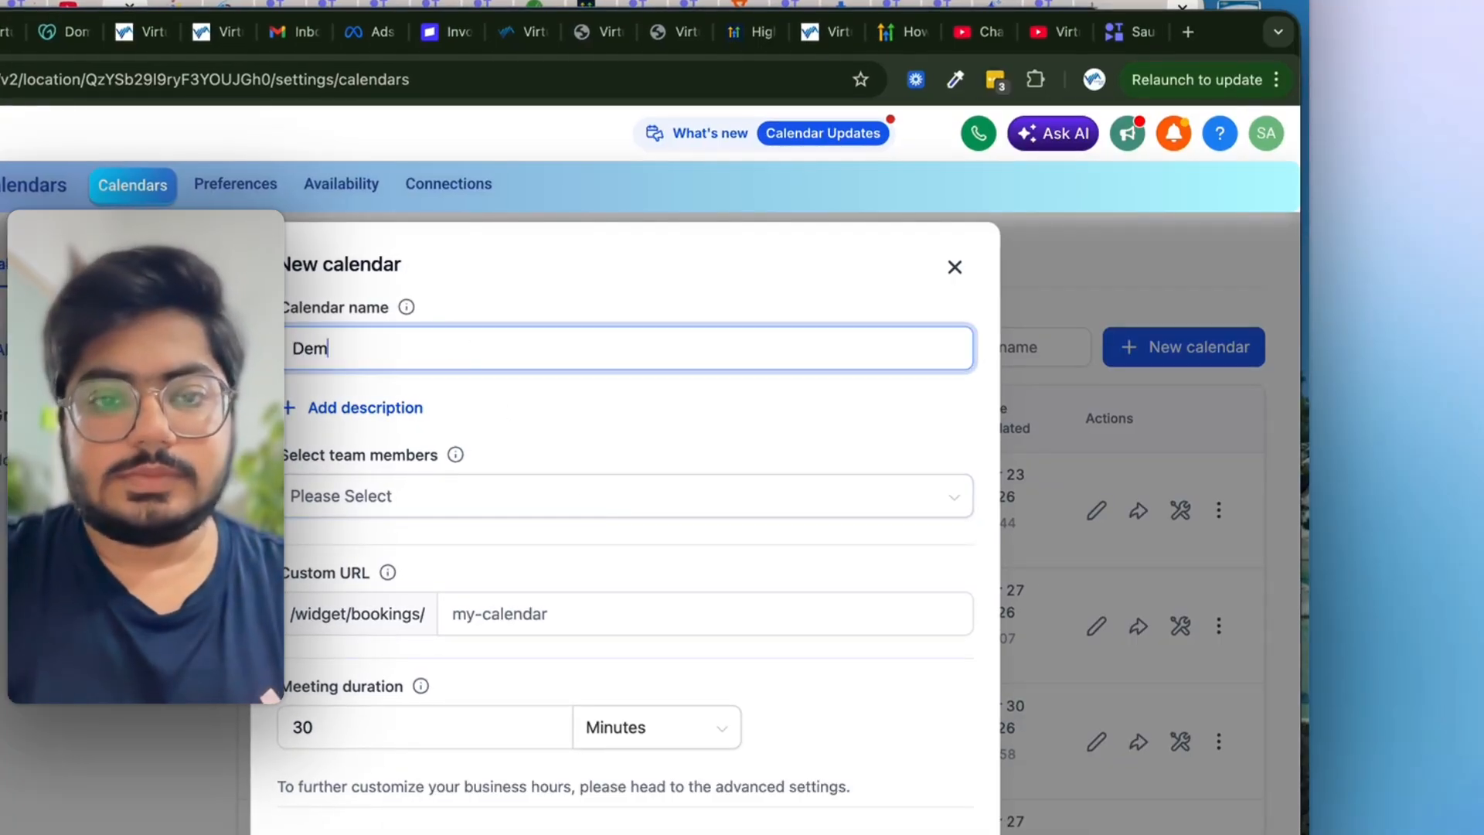
pyautogui.write('o Calenda')
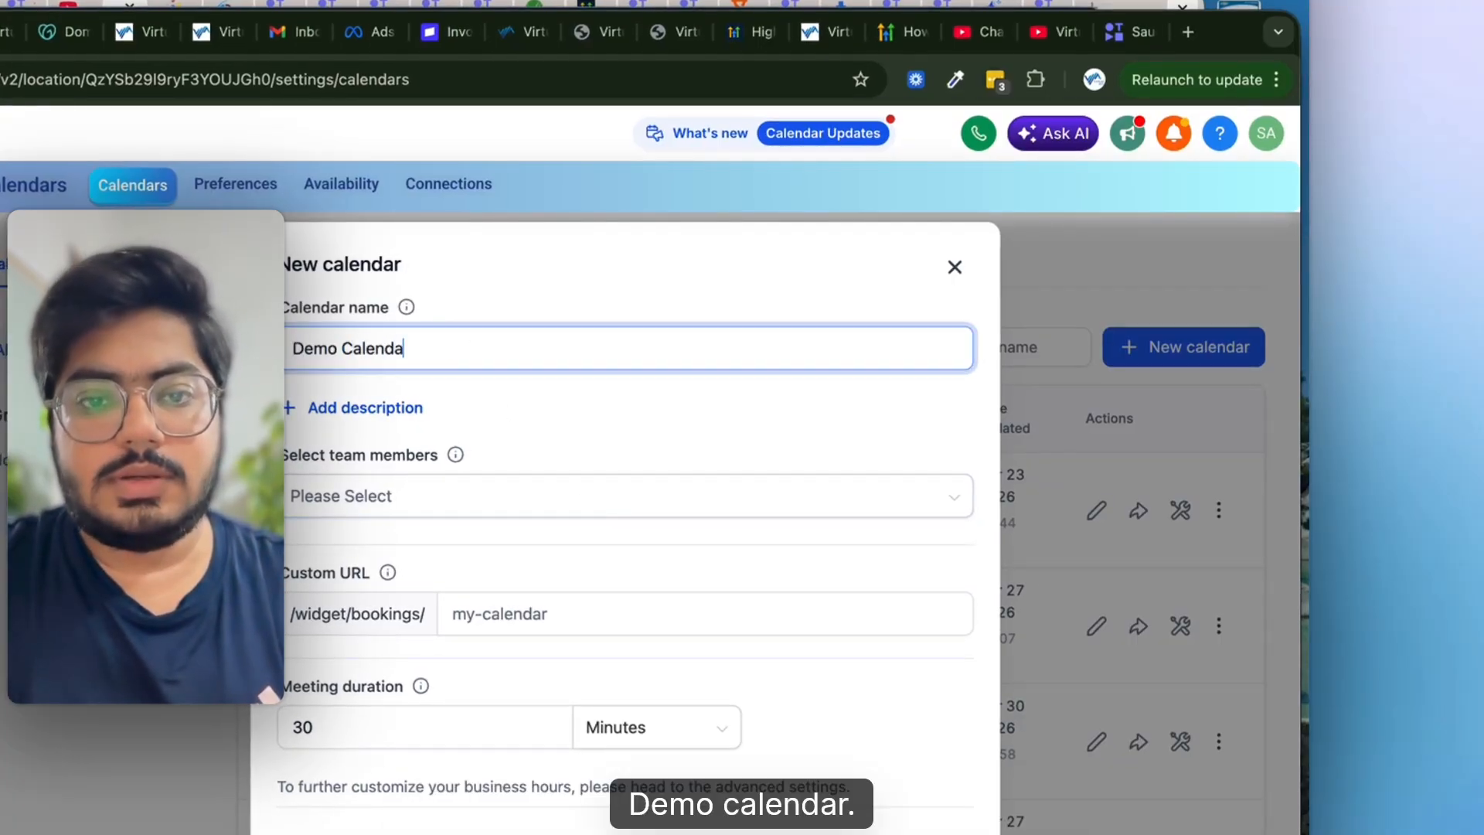
pyautogui.write('r')
# Step: Add Demo User and the second listed person as the new calendar's team members
pyautogui.click(464, 497)
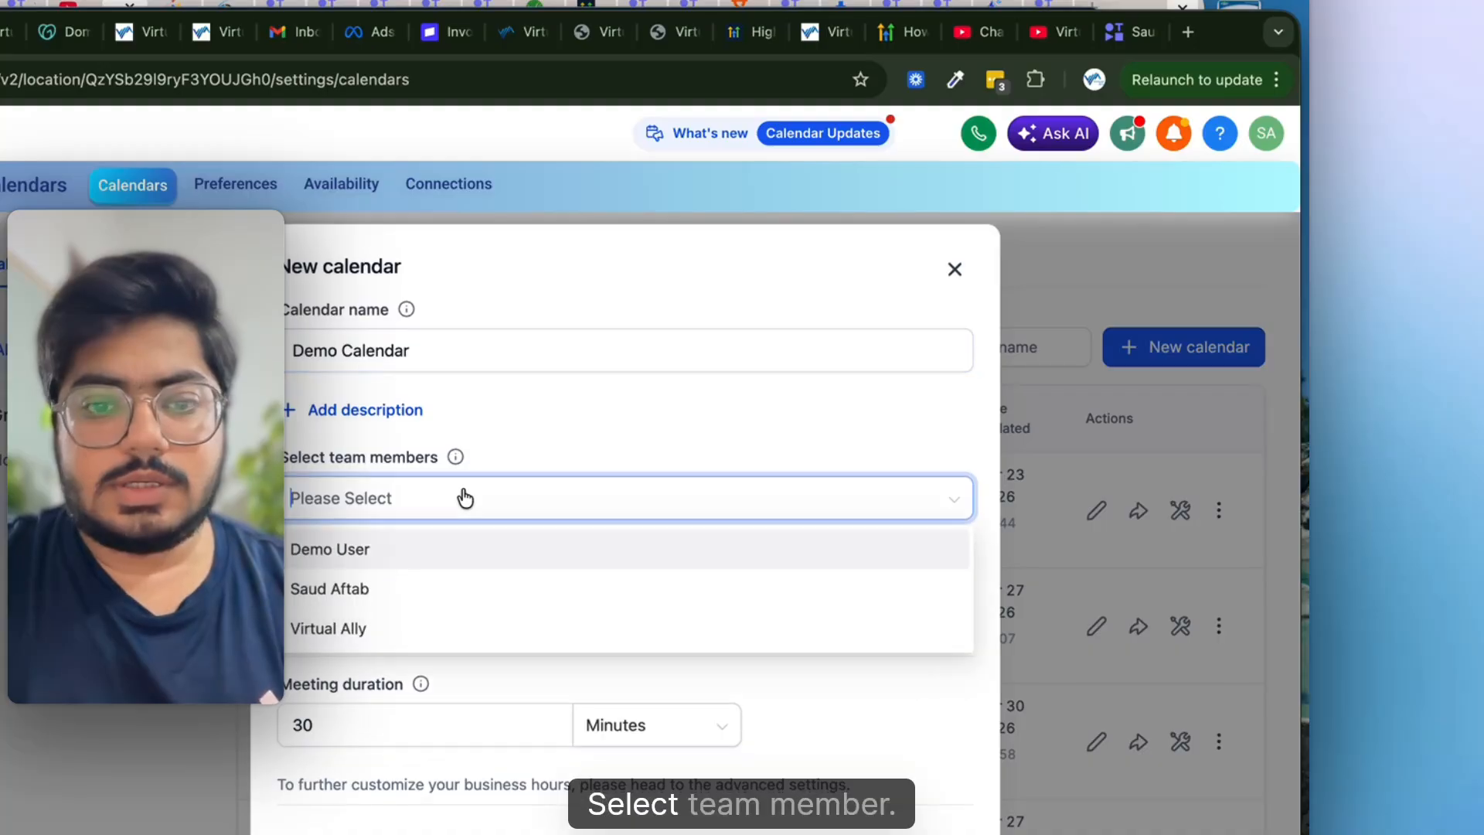
pyautogui.click(422, 546)
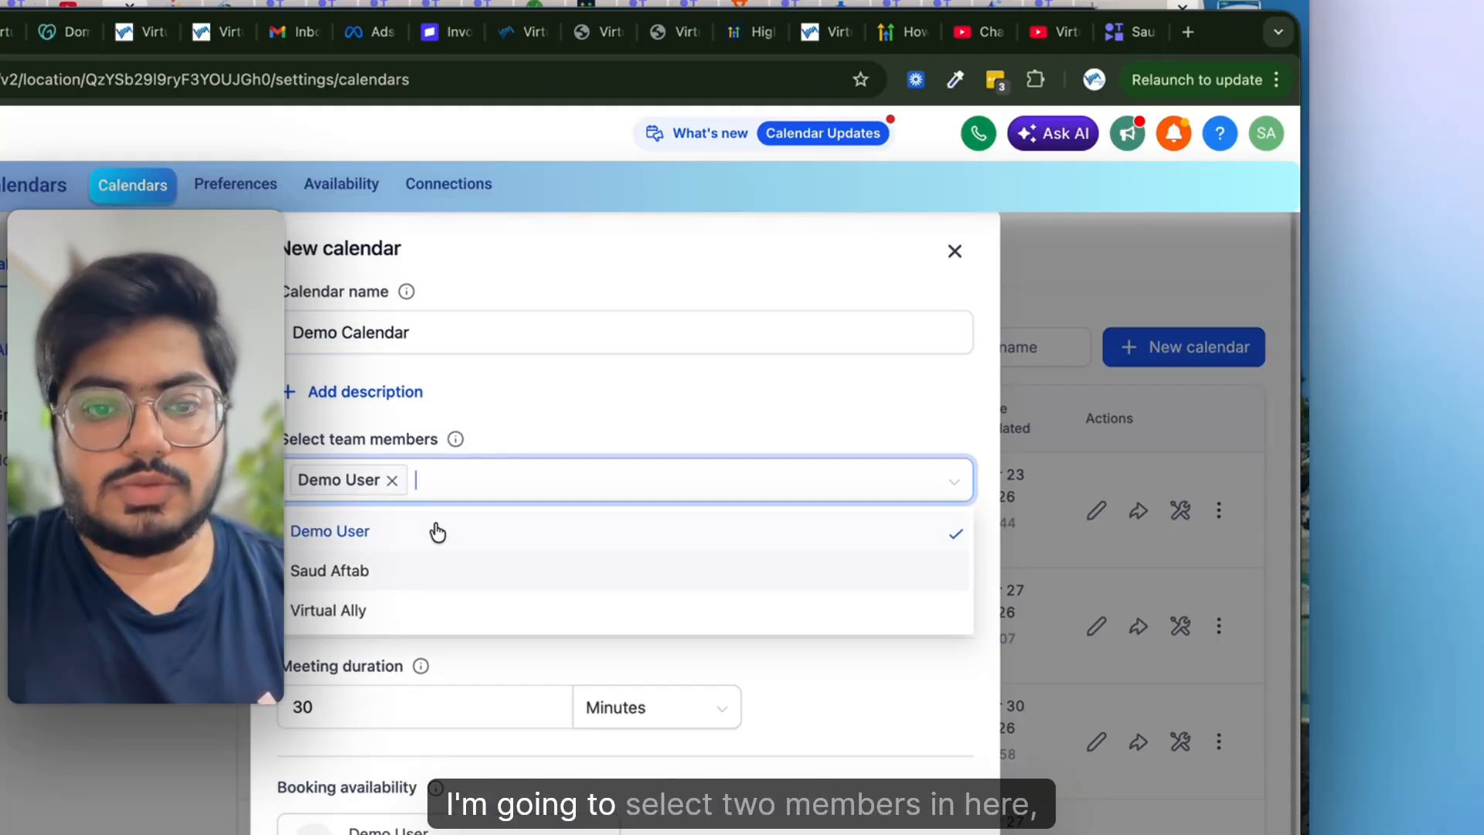
pyautogui.click(448, 592)
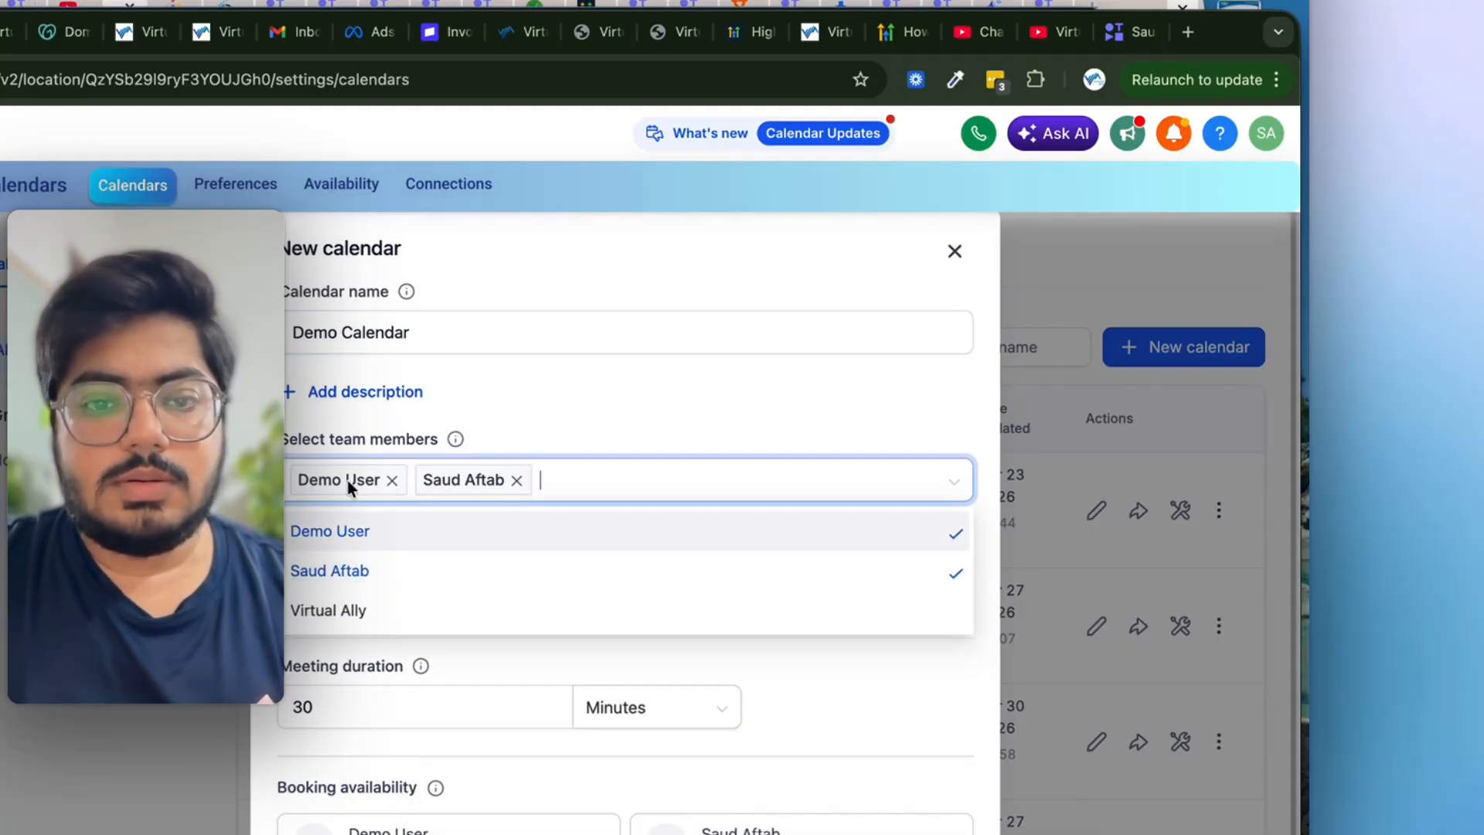
pyautogui.click(530, 442)
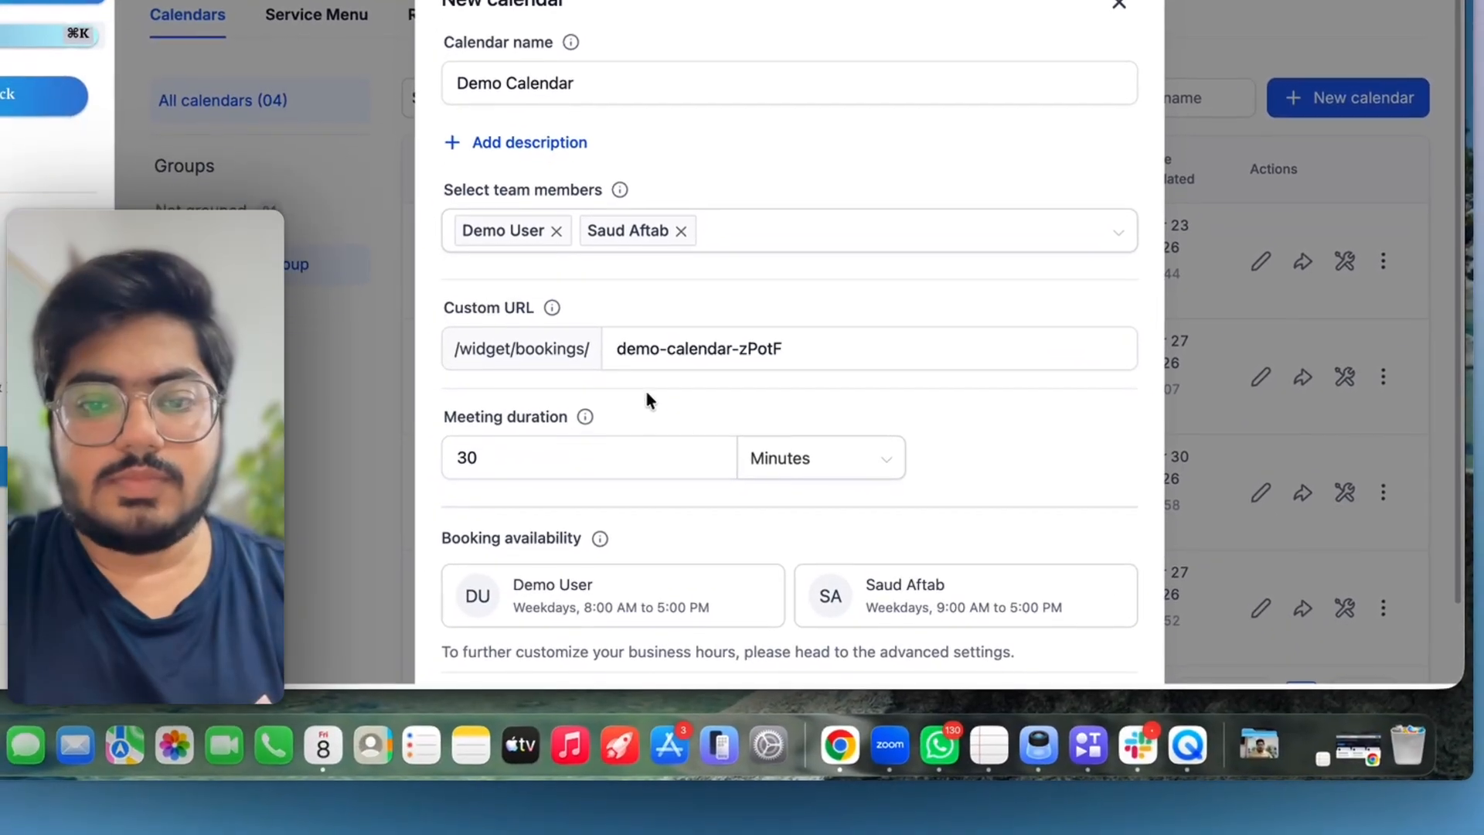
# Step: Set the meeting duration to 60 minutes and open the new calendar's advanced settings
pyautogui.click(458, 609)
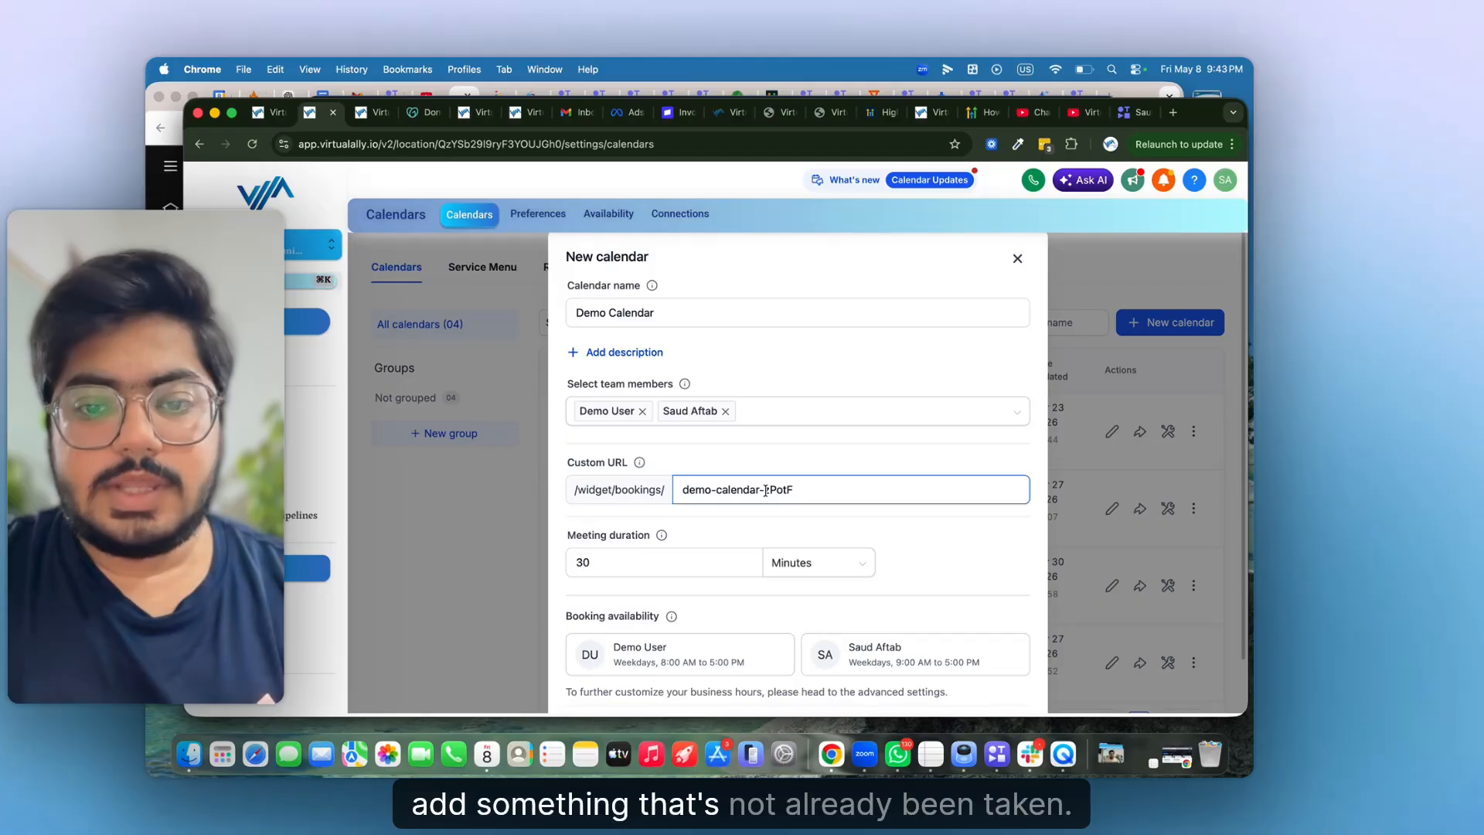
pyautogui.scroll(-3, 722, 540)
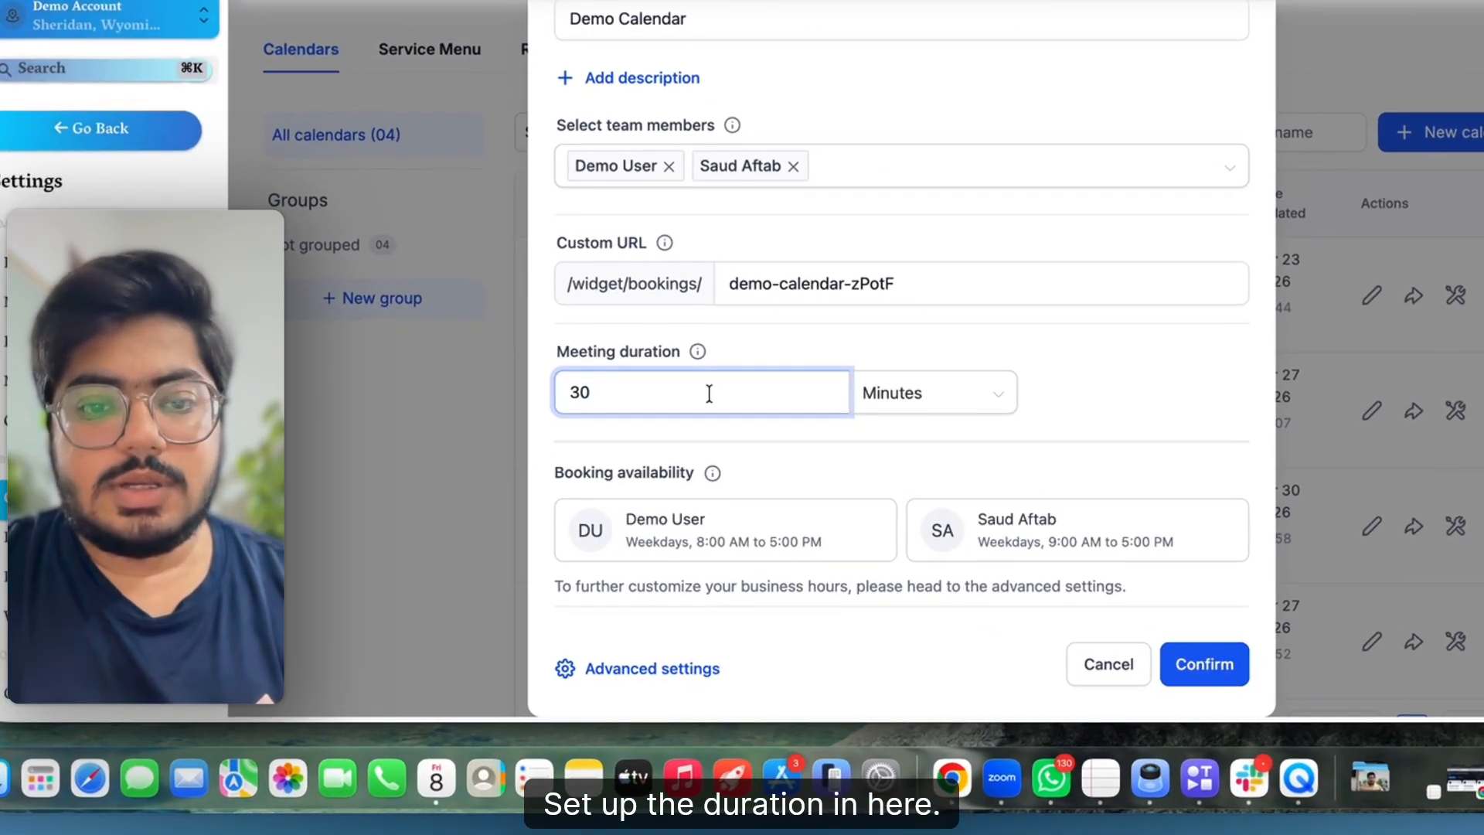
pyautogui.doubleClick(670, 496)
pyautogui.write('60')
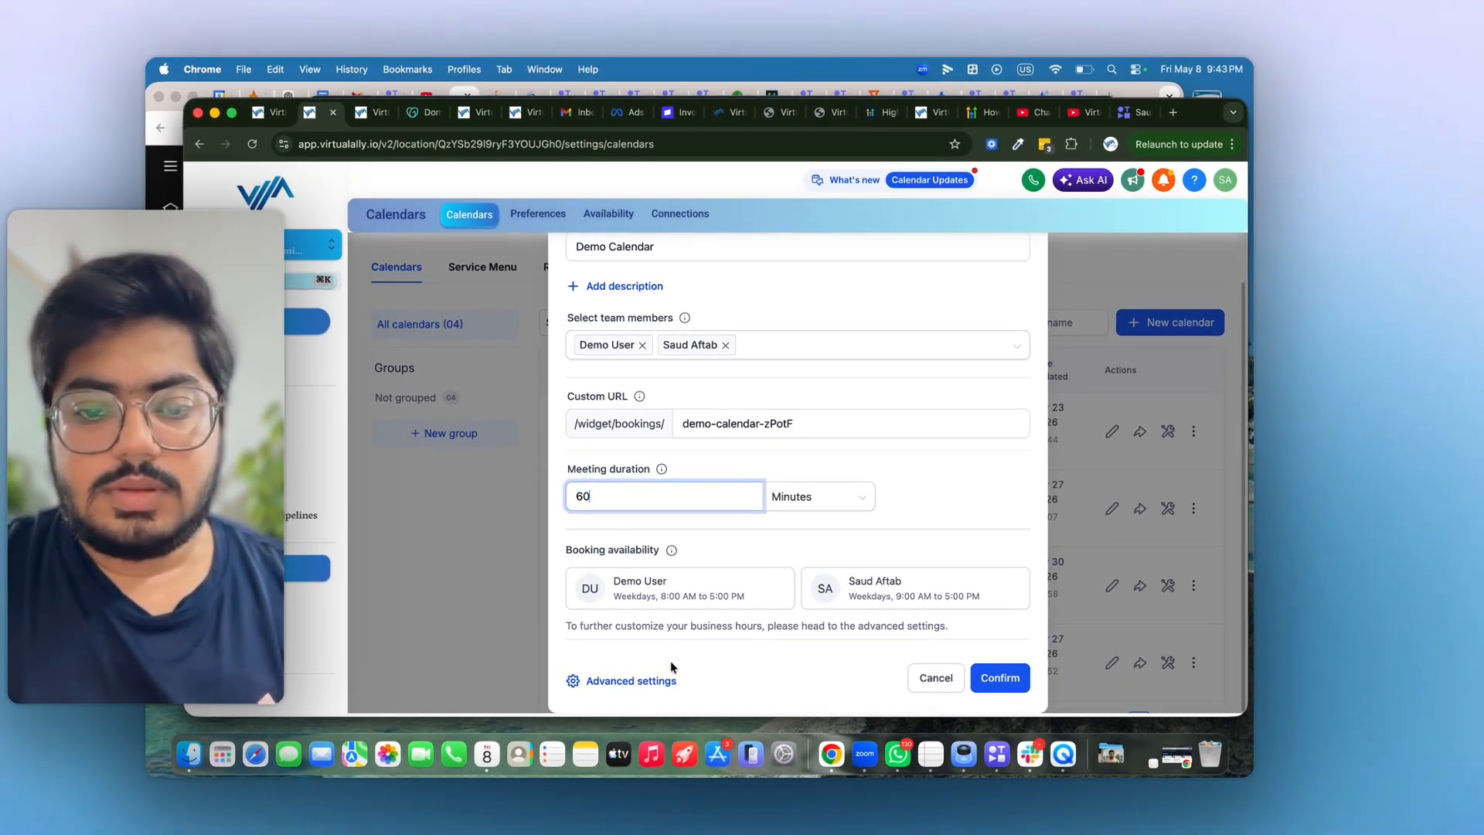
pyautogui.click(663, 679)
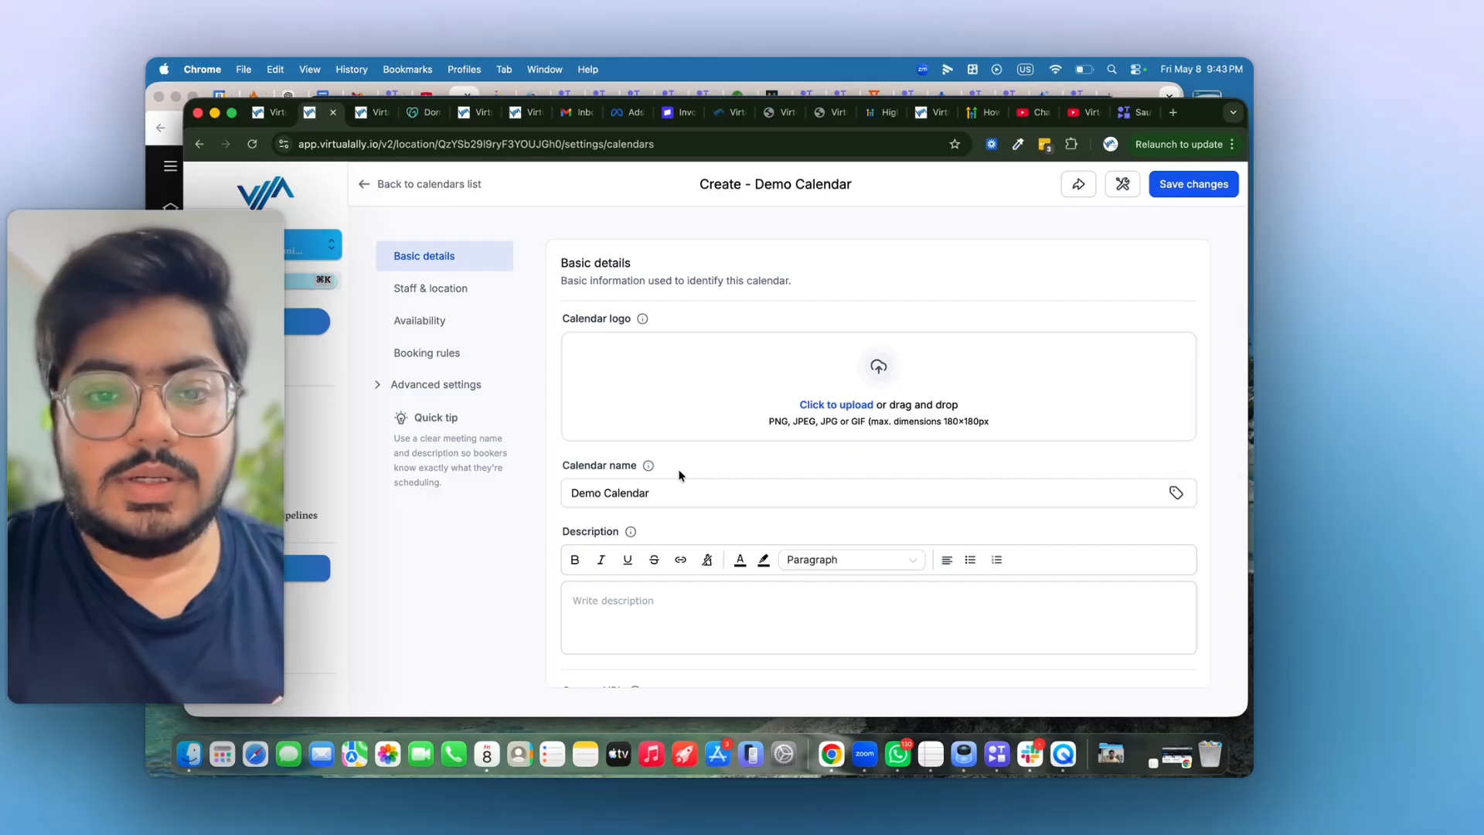
# Step: Enter the calendar description "This is a demo round robin calendar" in the basic details
pyautogui.click(680, 489)
pyautogui.scroll(-2, 680, 487)
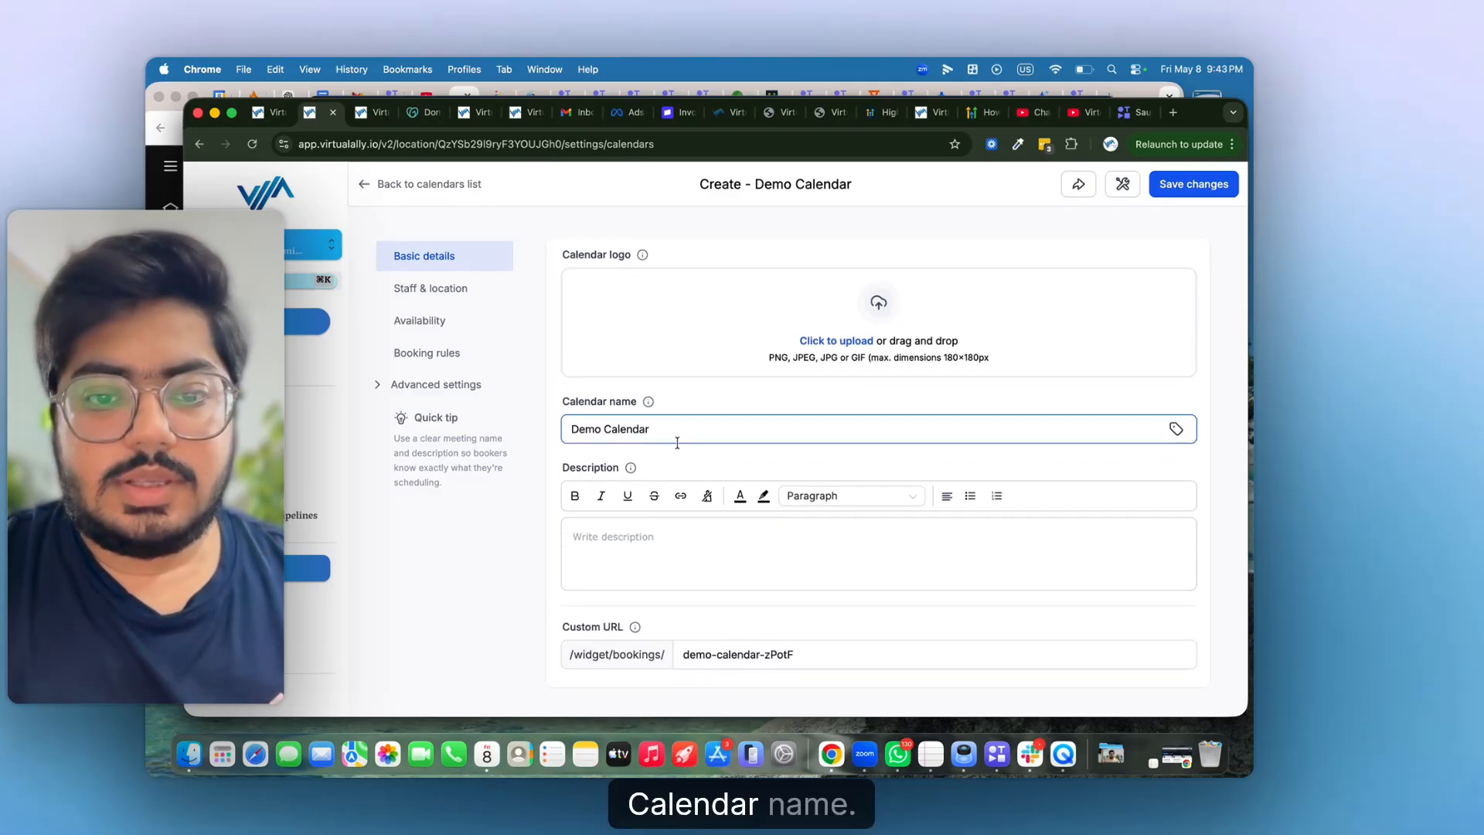
pyautogui.scroll(-3, 677, 443)
pyautogui.scroll(-1, 665, 451)
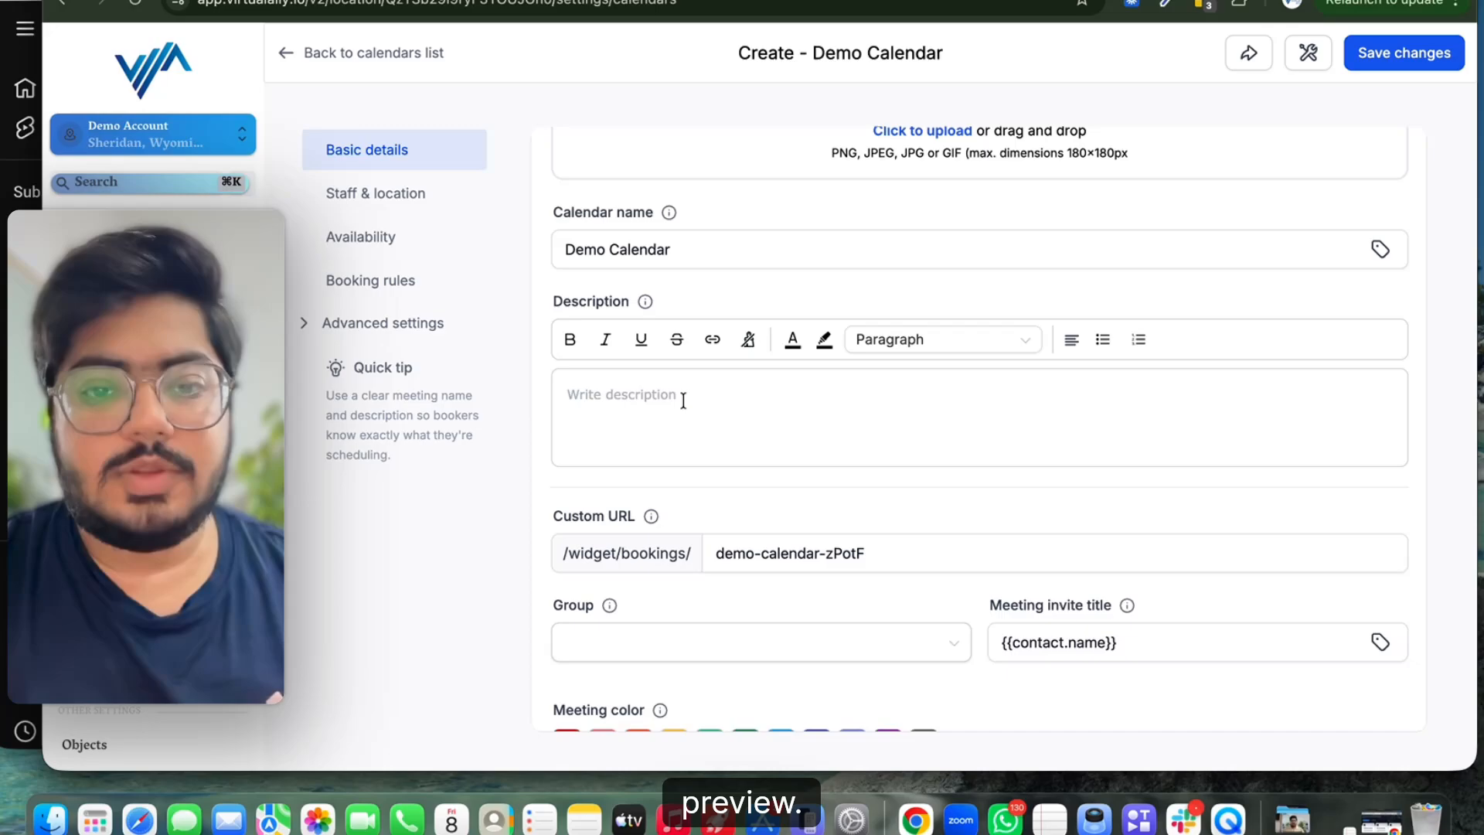
pyautogui.click(683, 401)
pyautogui.write('This is a demo ')
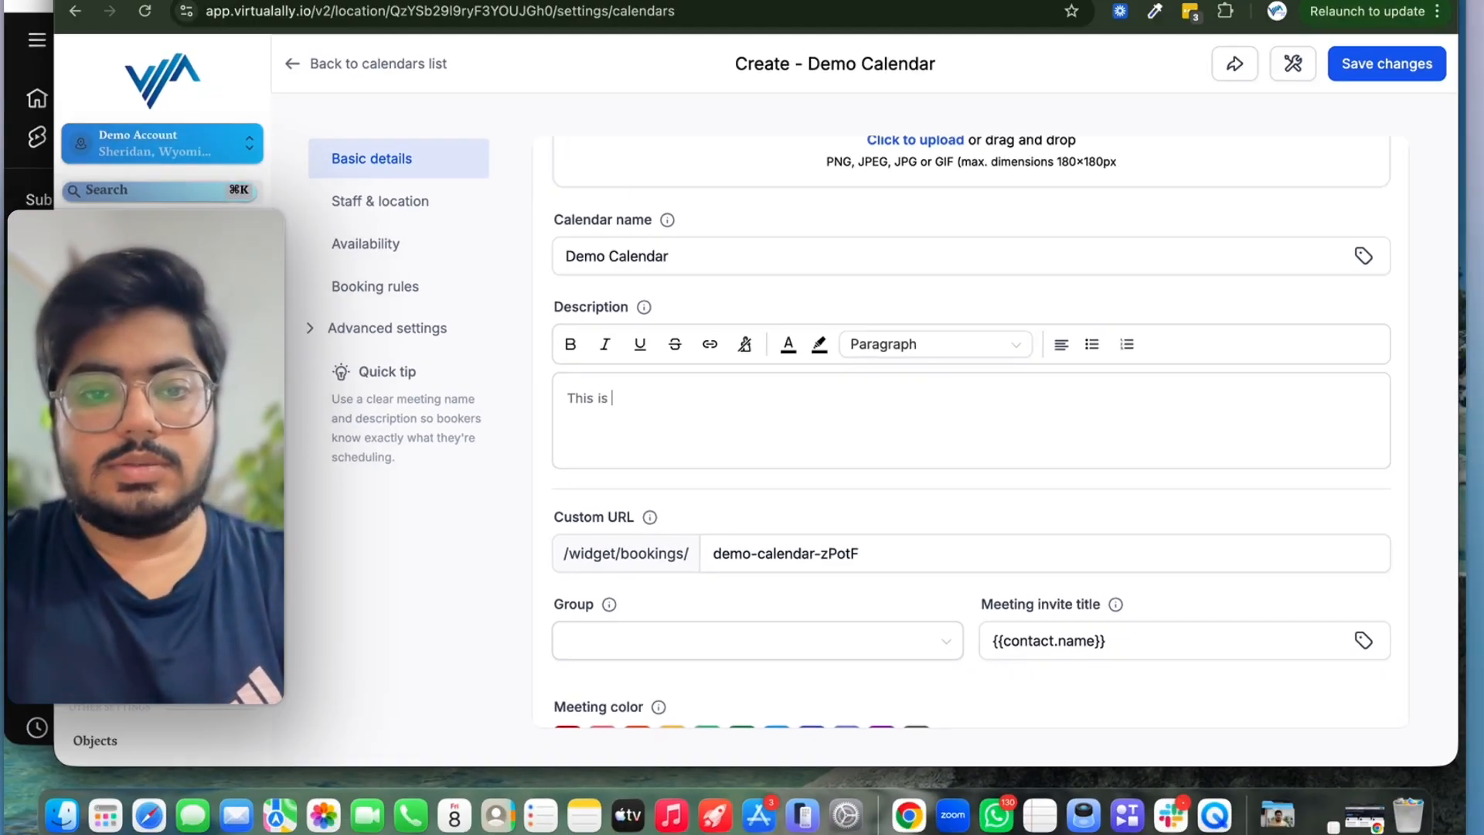
pyautogui.write('round robin calendar')
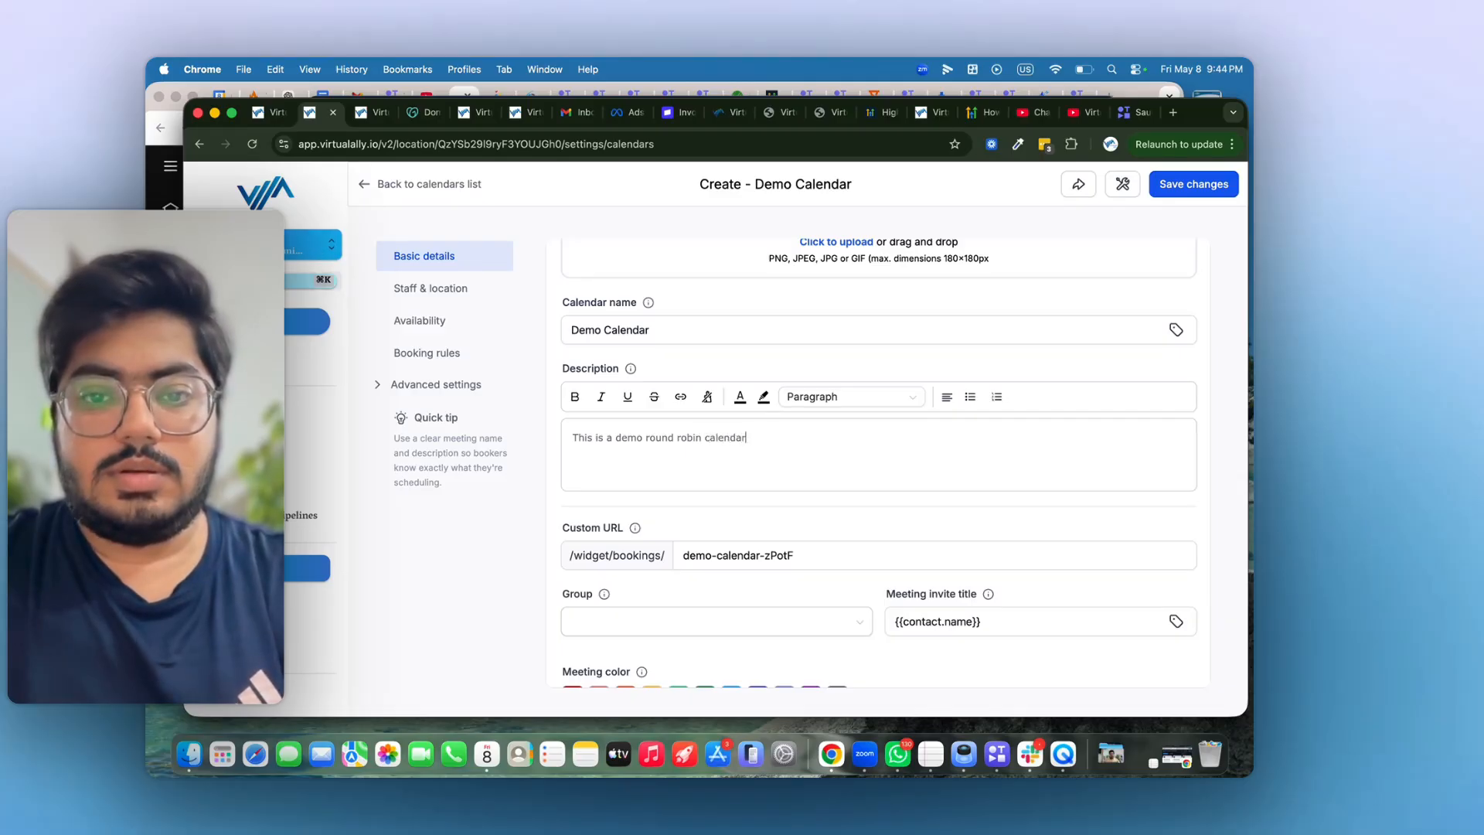
# Step: Set the meeting invite title to "{{contact.name}} X Virtual Ally", leaving the calendar without a group
pyautogui.scroll(-2, 879, 464)
pyautogui.click(696, 563)
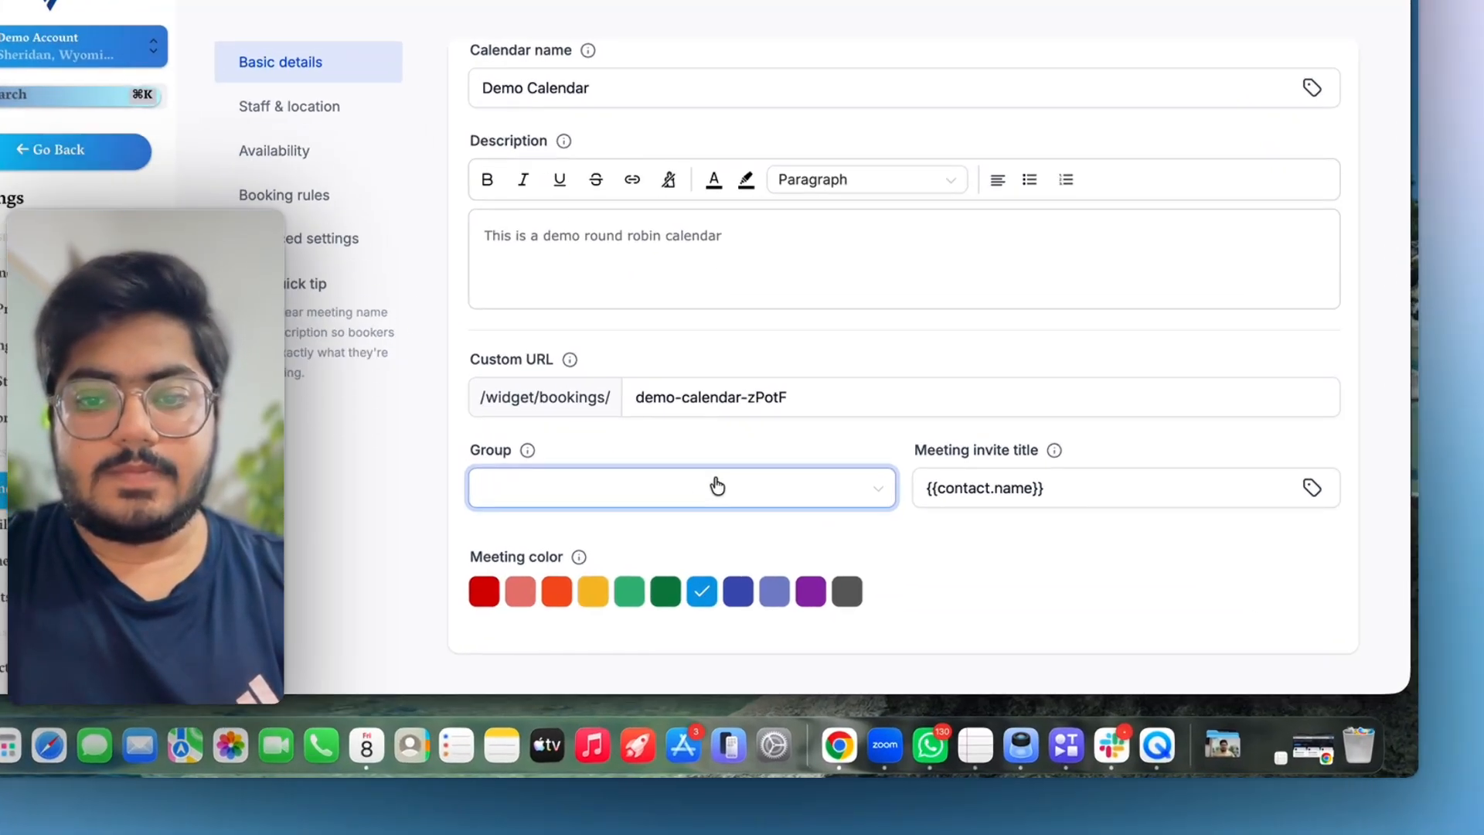
pyautogui.click(713, 448)
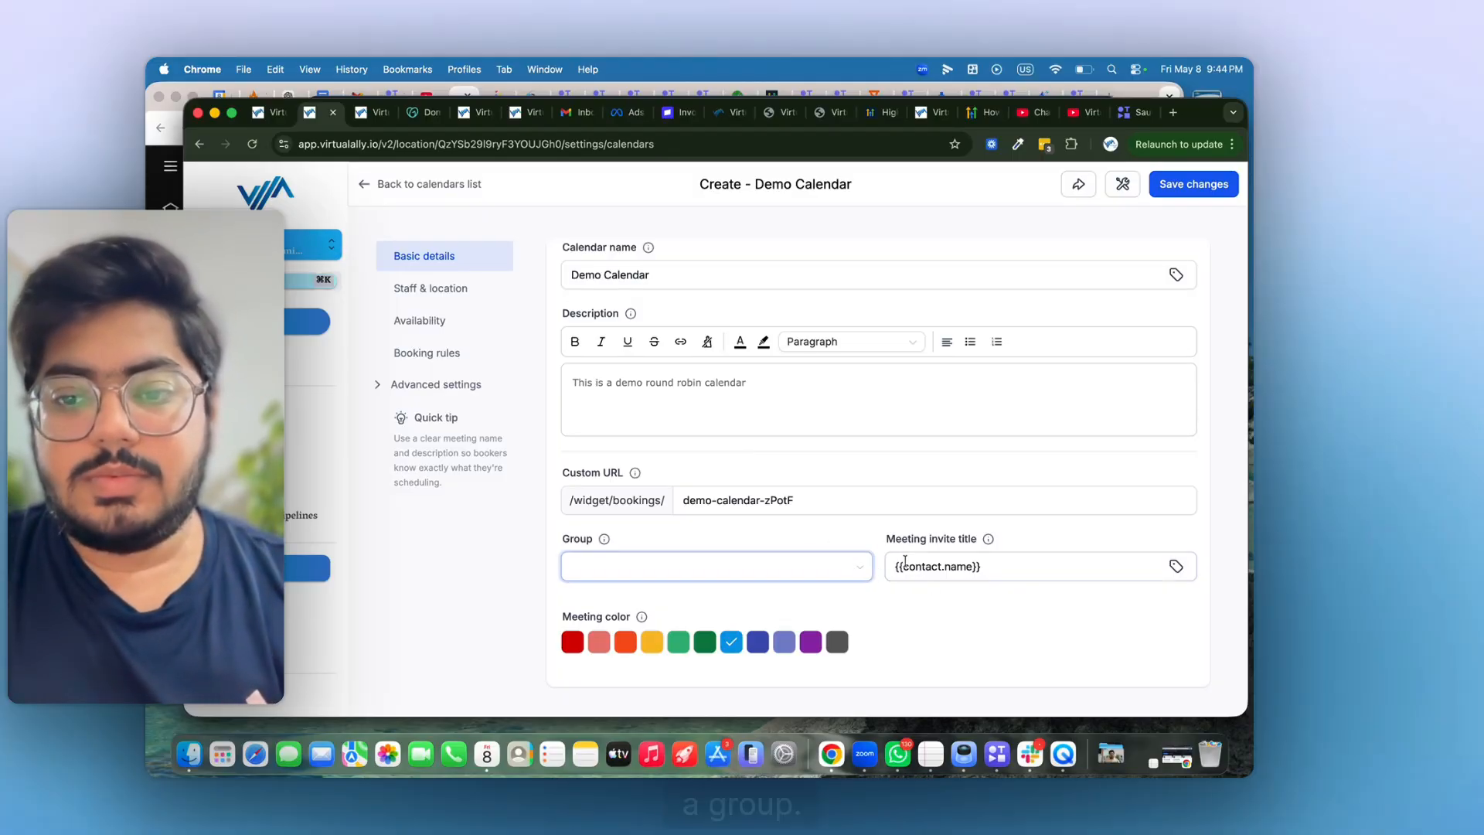
pyautogui.click(1004, 564)
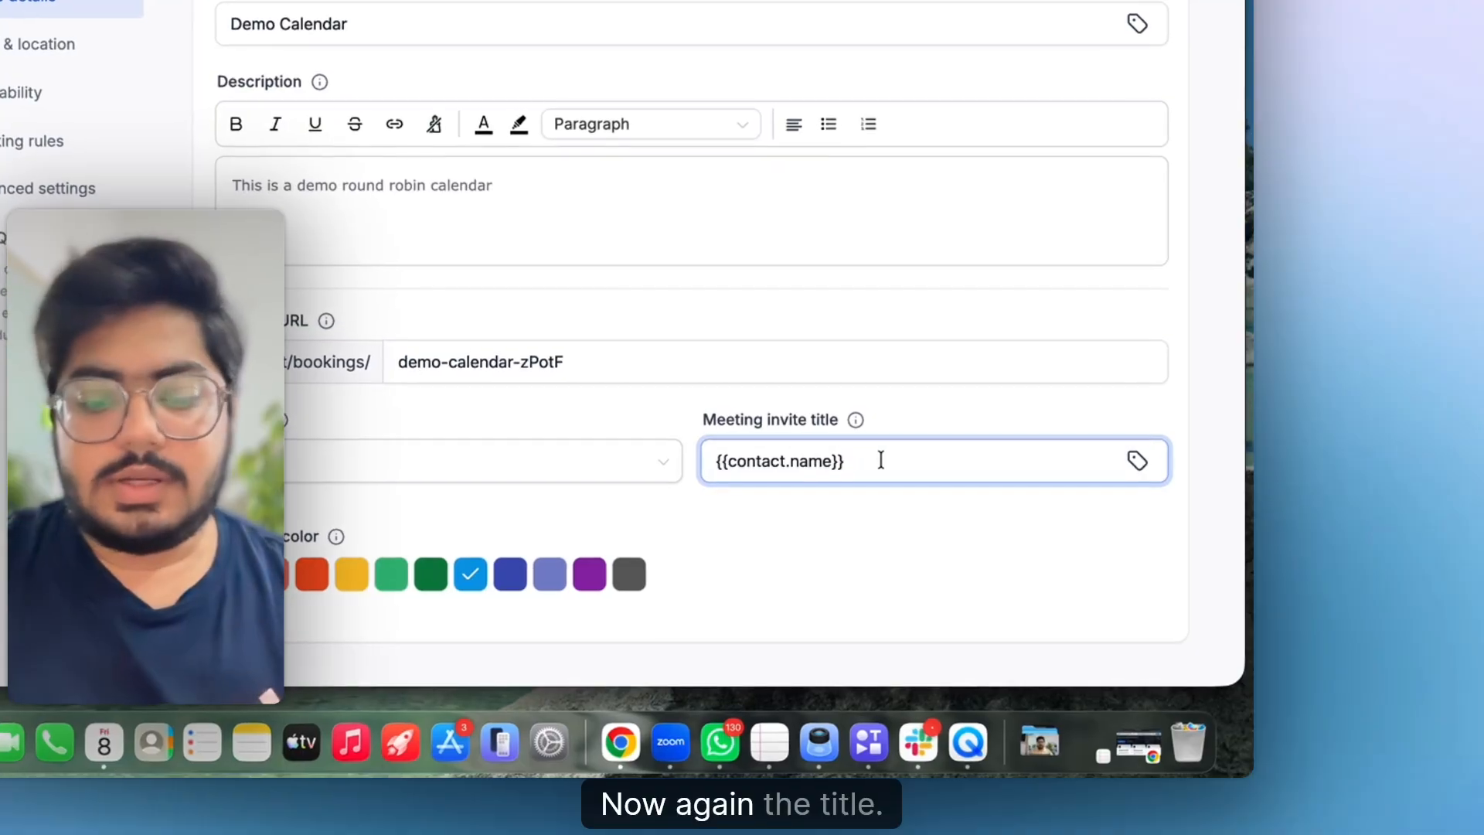
pyautogui.write('X ')
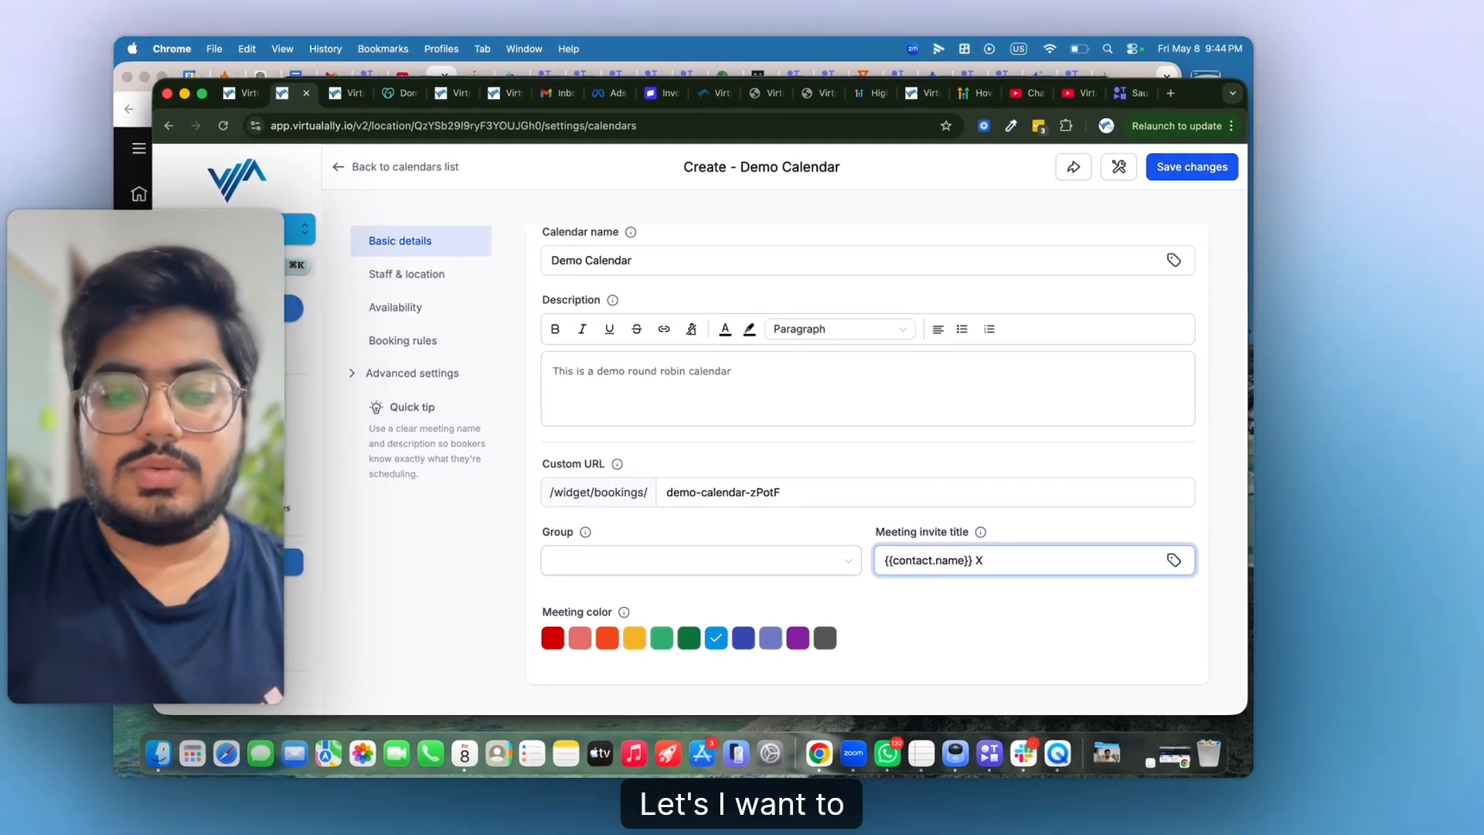
pyautogui.write('Virtu')
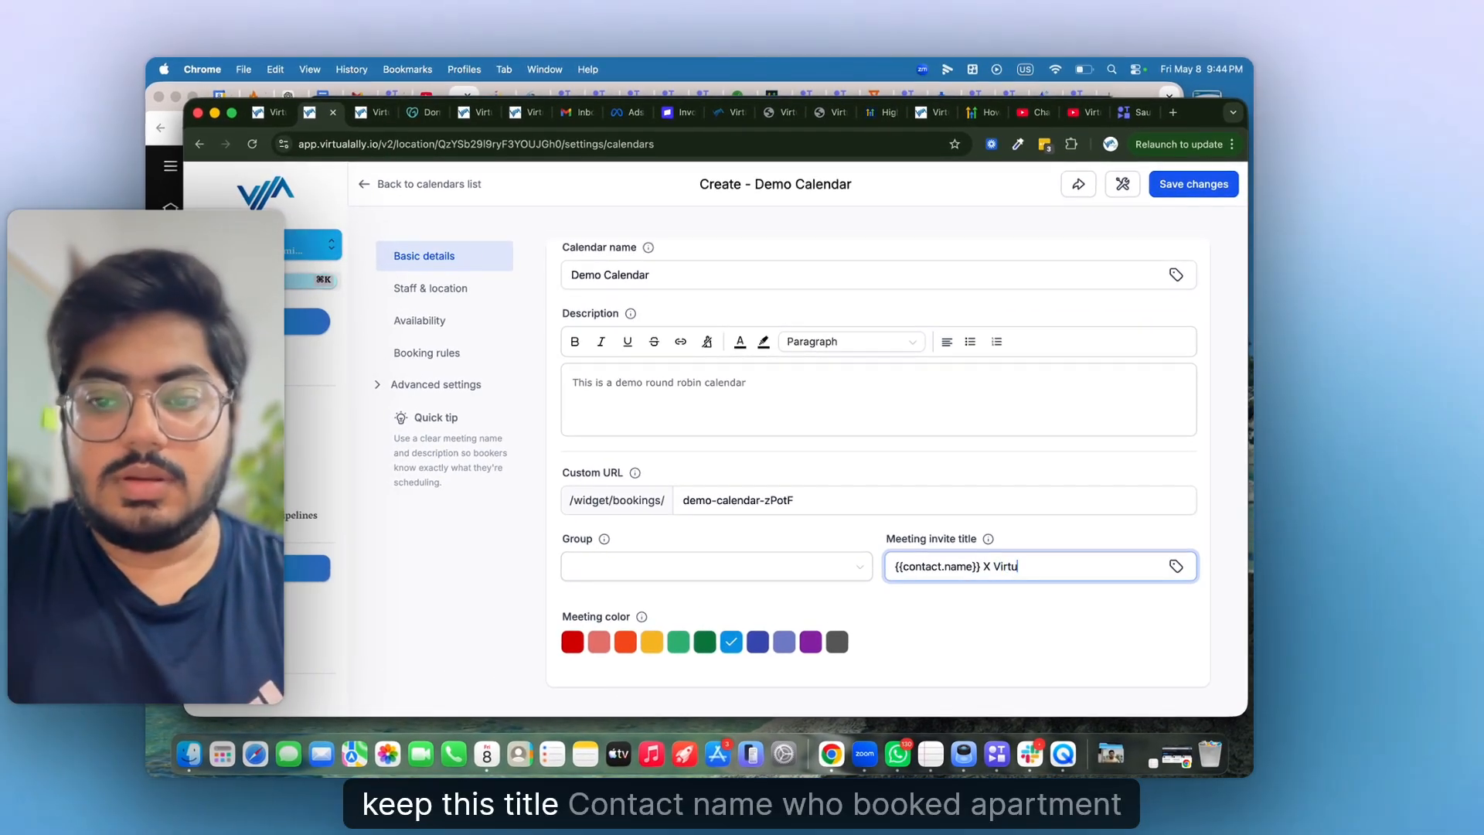
pyautogui.write('al Ally')
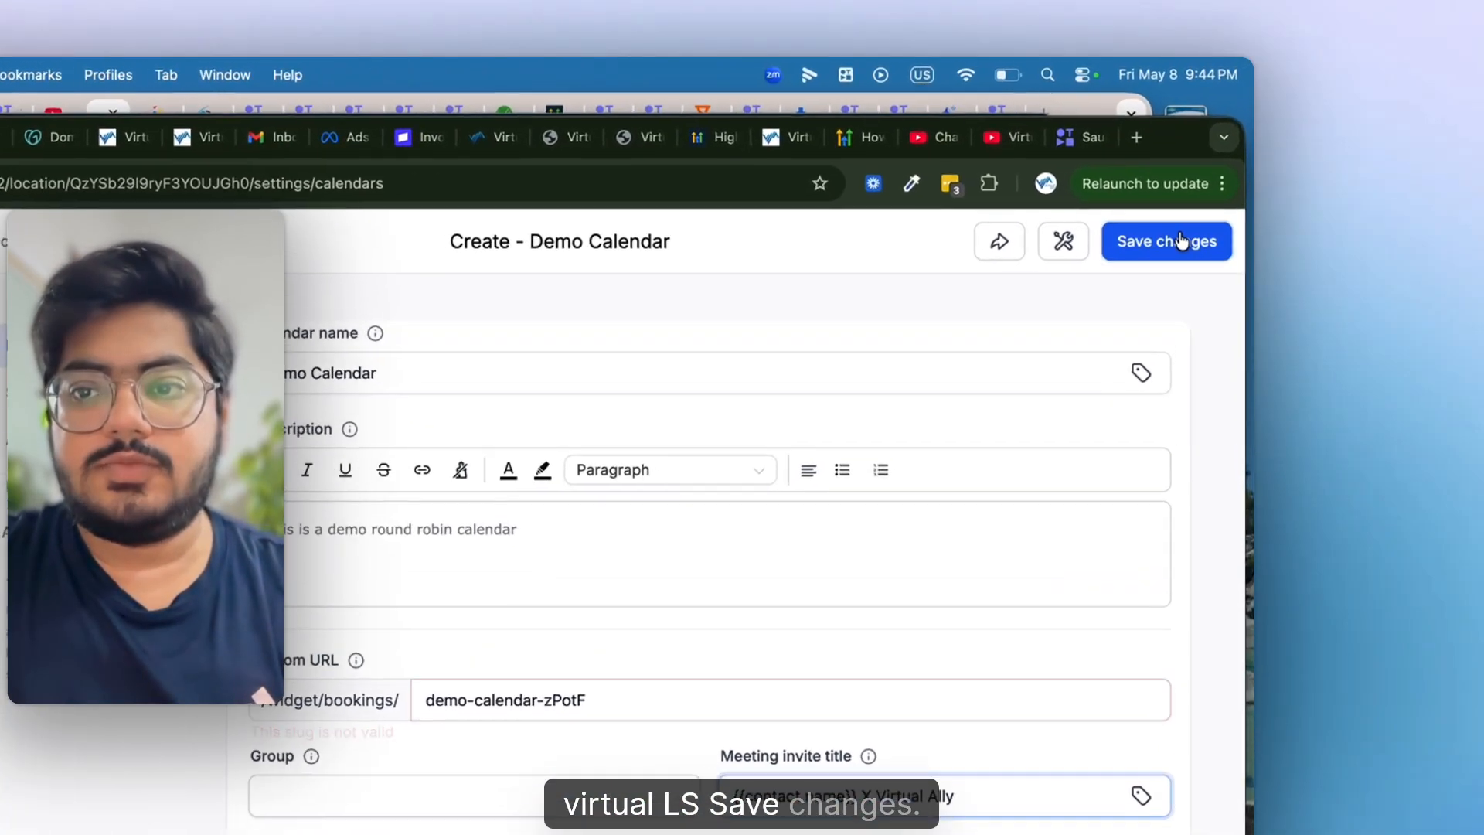
# Step: Change the custom URL ending to demo-calendar-zpotf123 and save the calendar
pyautogui.click(1197, 188)
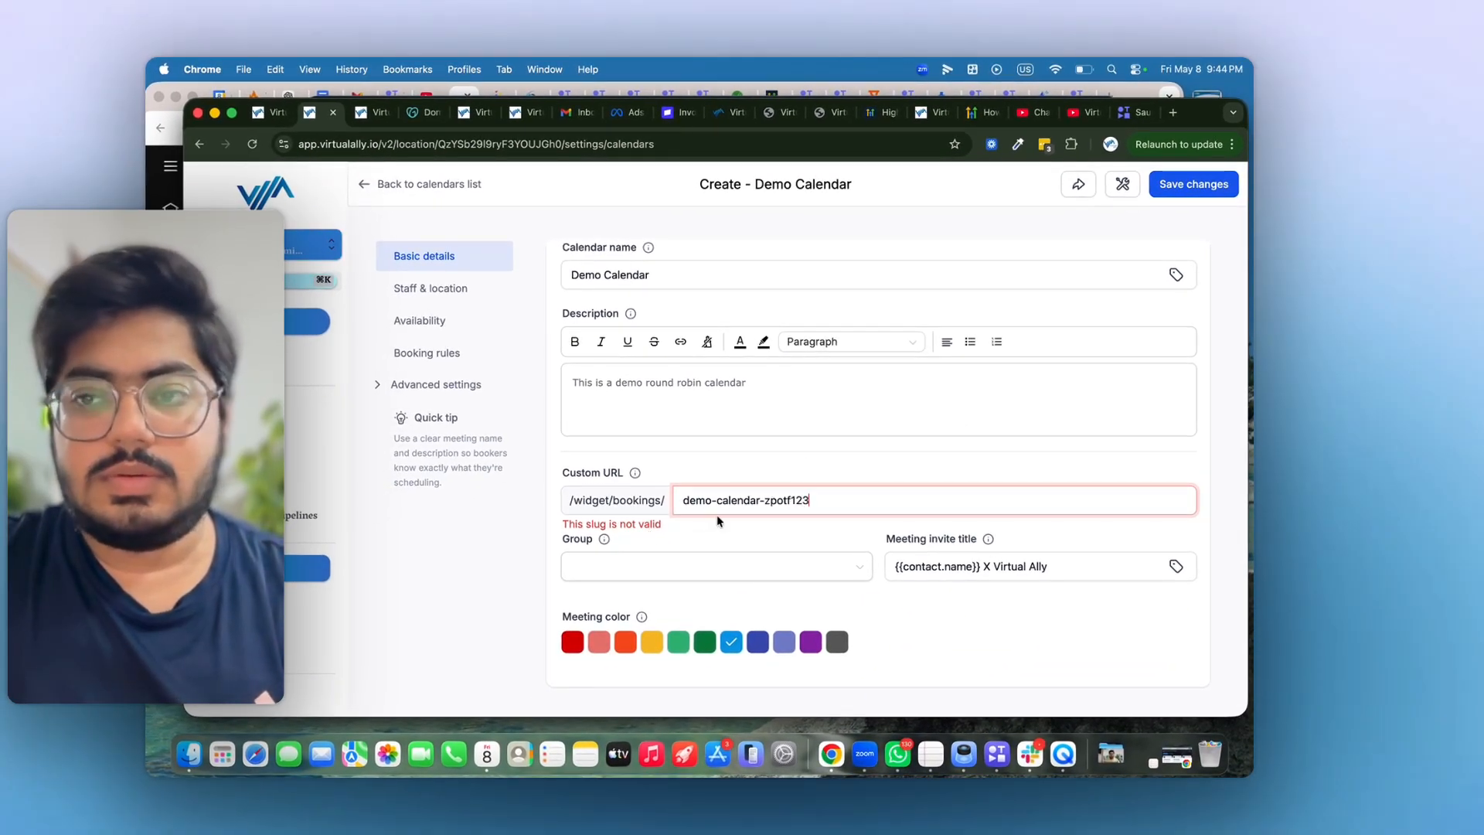
pyautogui.click(1206, 185)
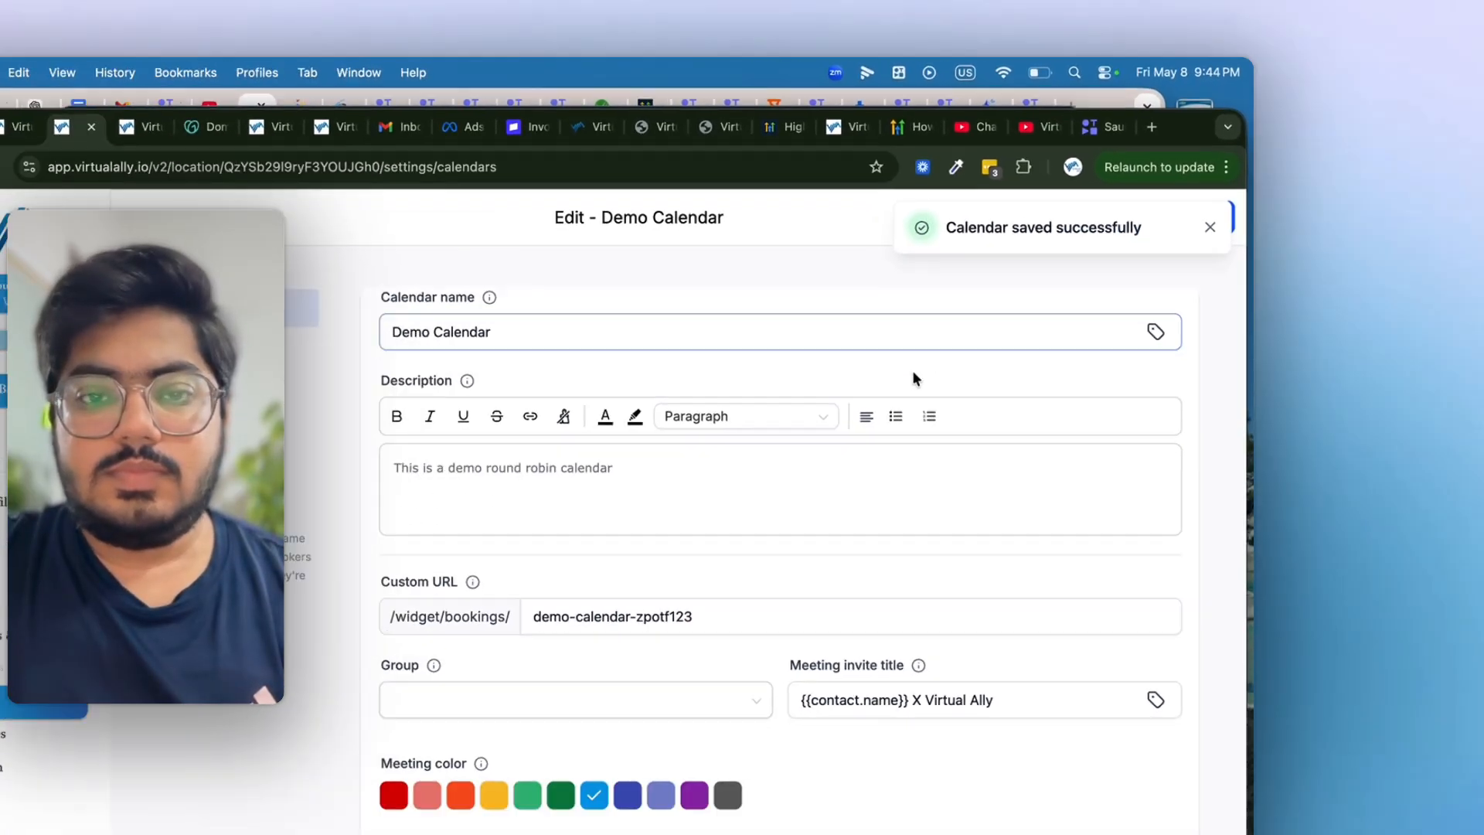
# Step: In the staff and location settings, set Demo User's priority to High priority
pyautogui.click(464, 298)
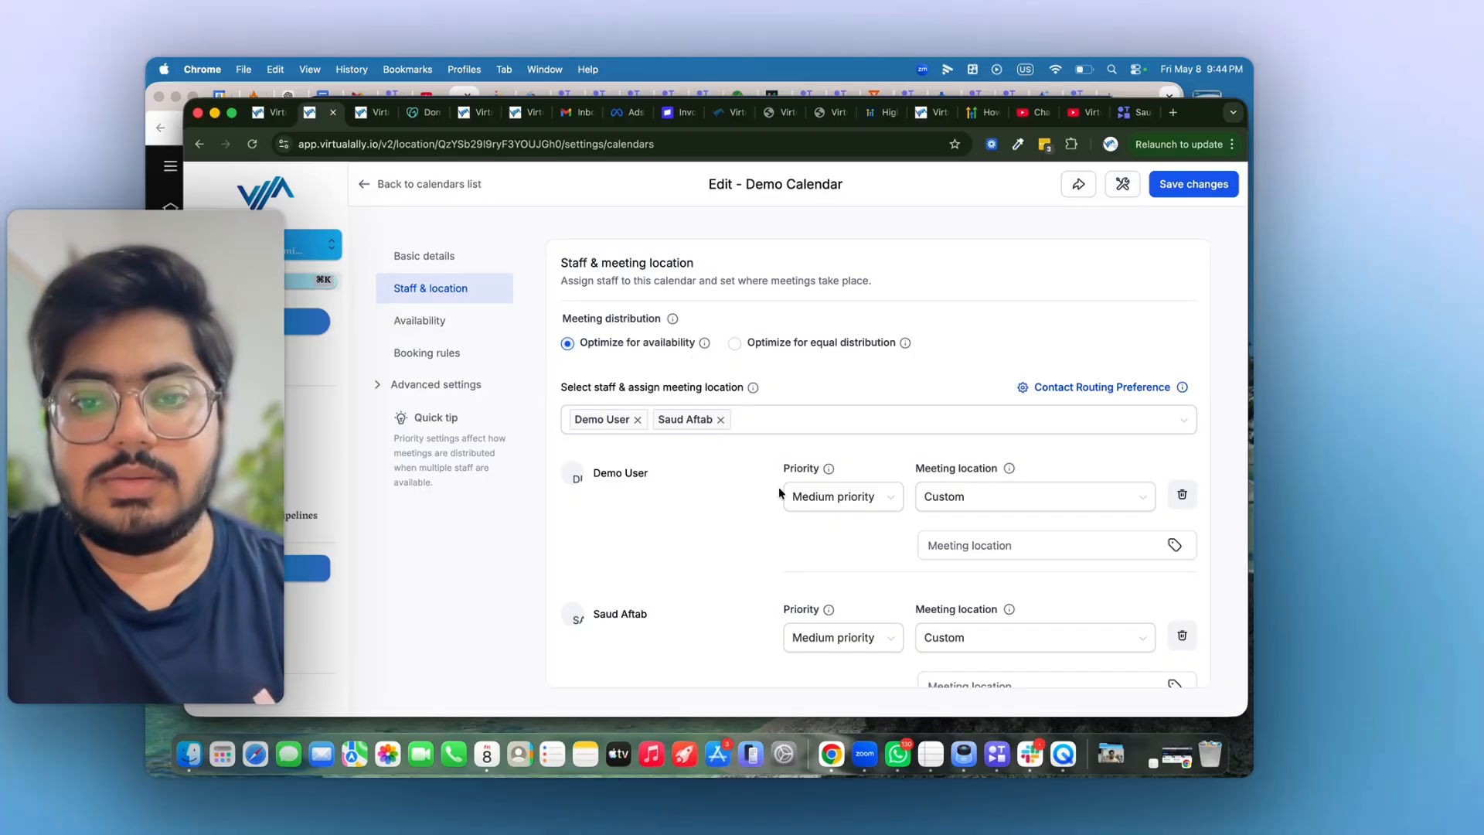
pyautogui.scroll(-2, 743, 511)
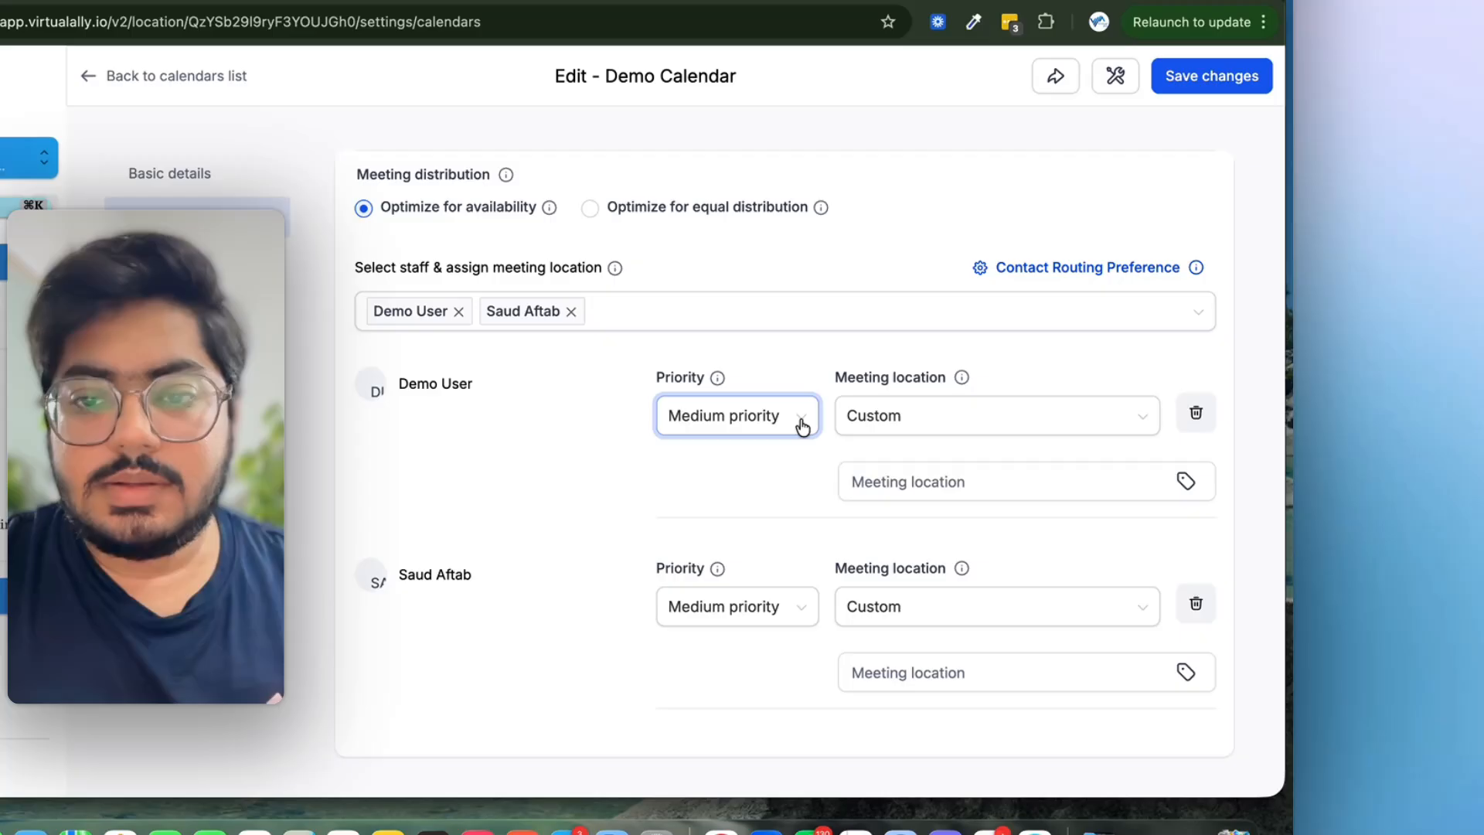
pyautogui.click(885, 439)
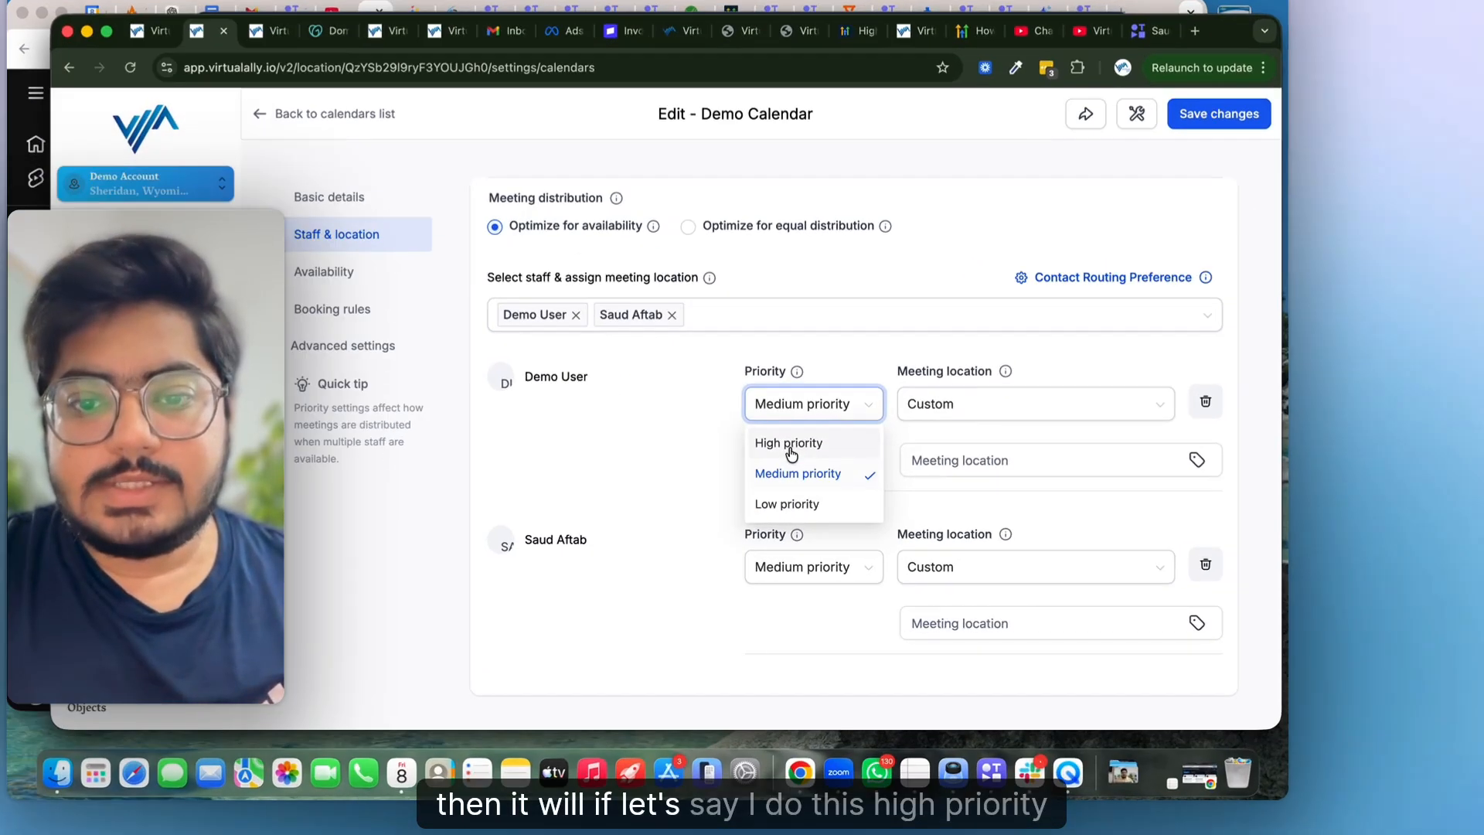
pyautogui.click(822, 469)
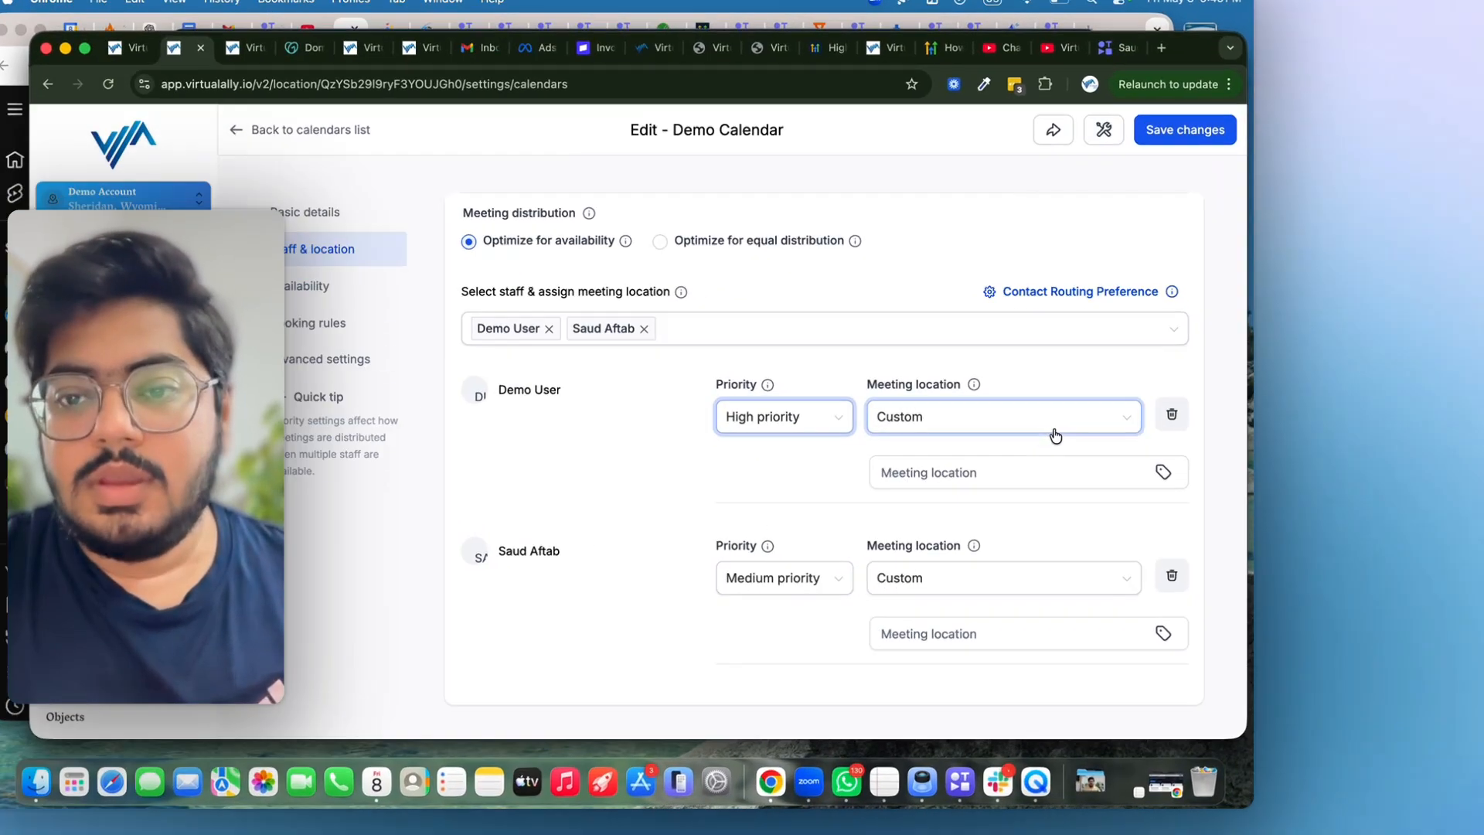
# Step: Review the supported meeting location options for Demo User, keeping the location as Custom
pyautogui.click(1078, 444)
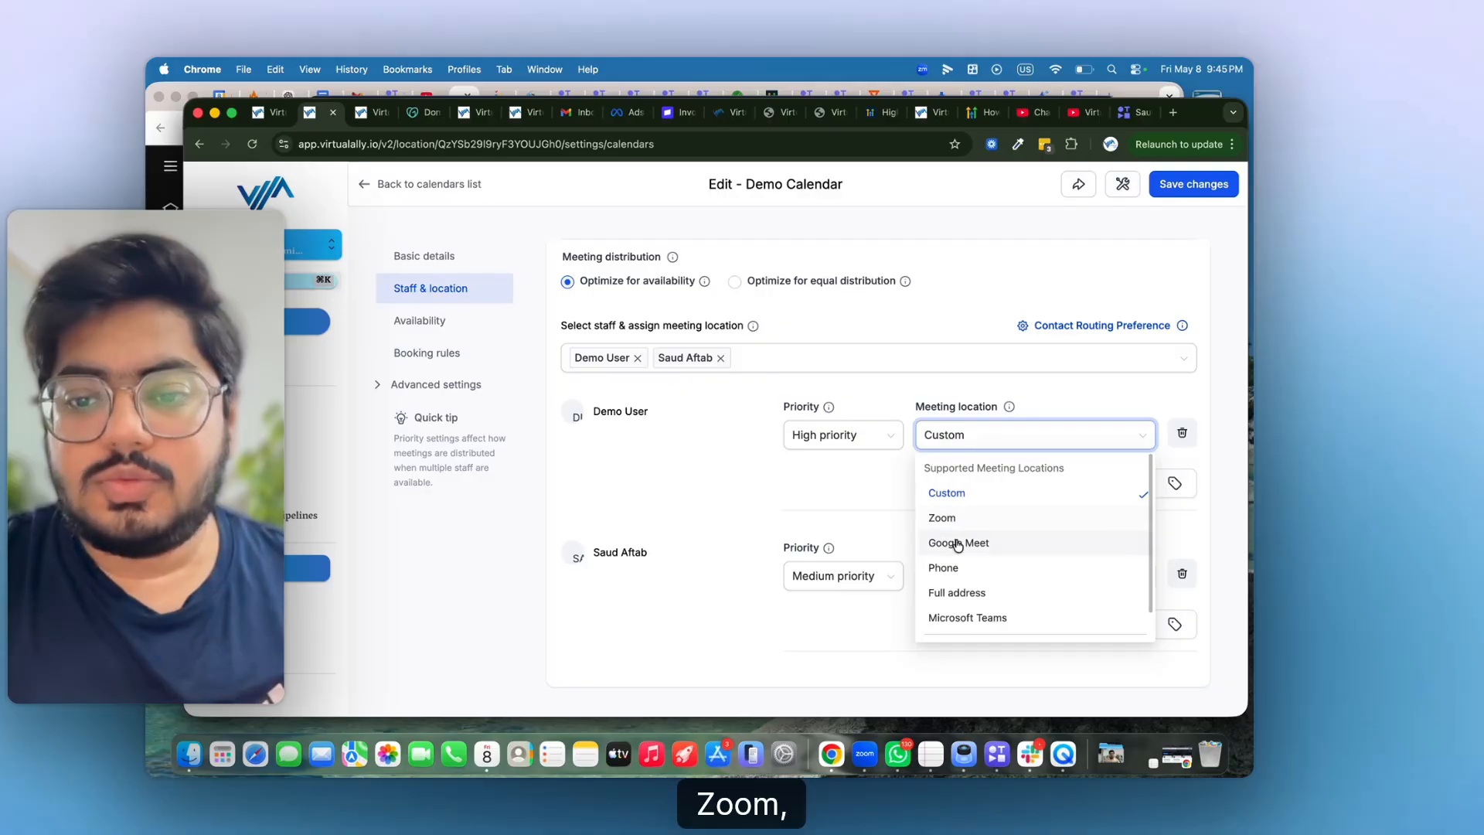
pyautogui.scroll(-2, 1005, 525)
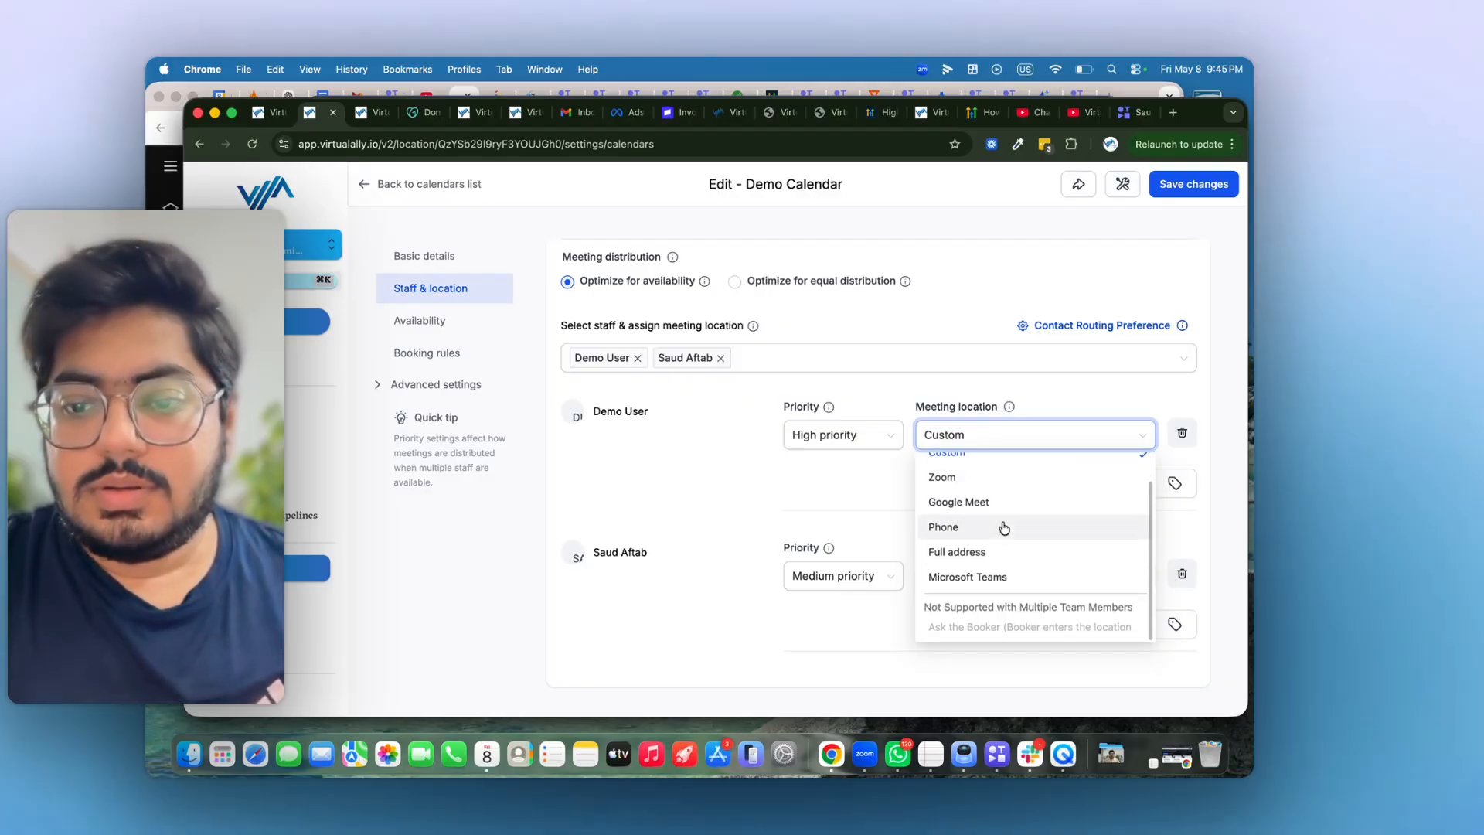
pyautogui.scroll(2, 1028, 495)
pyautogui.click(1071, 438)
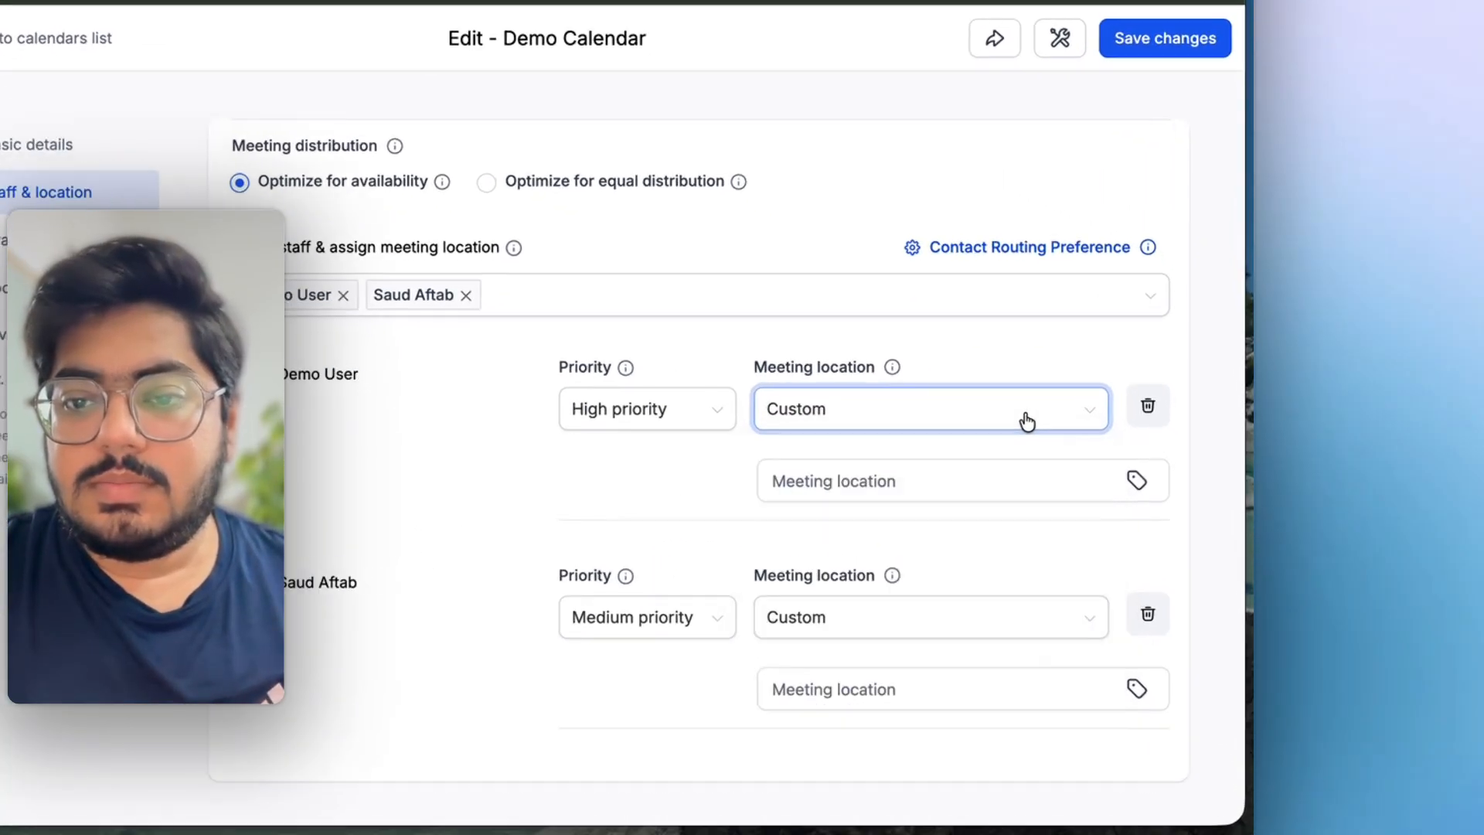
# Step: Enter virtualally.io/zoom as Demo User's custom meeting location
pyautogui.click(835, 479)
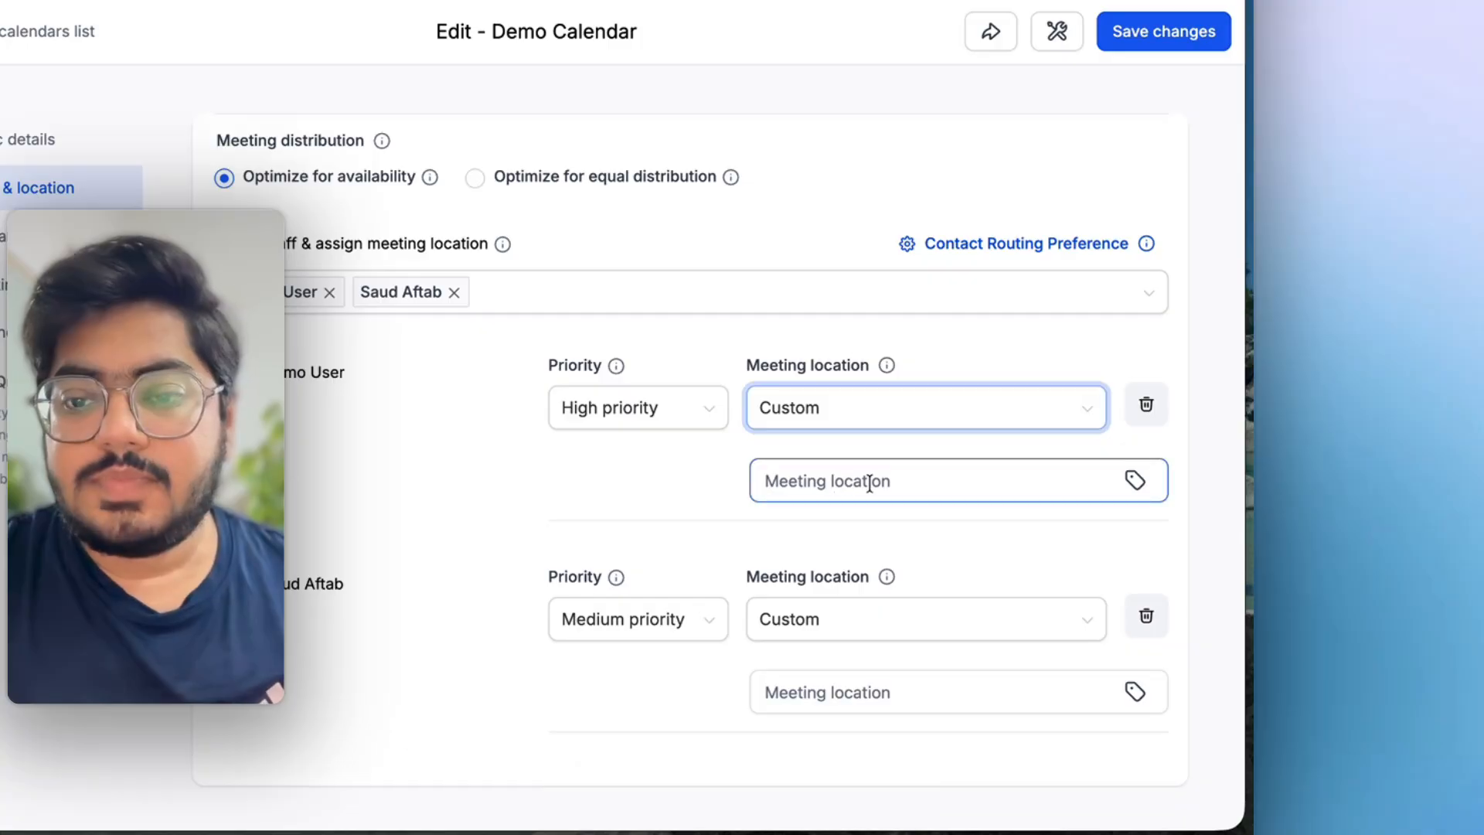
pyautogui.click(870, 483)
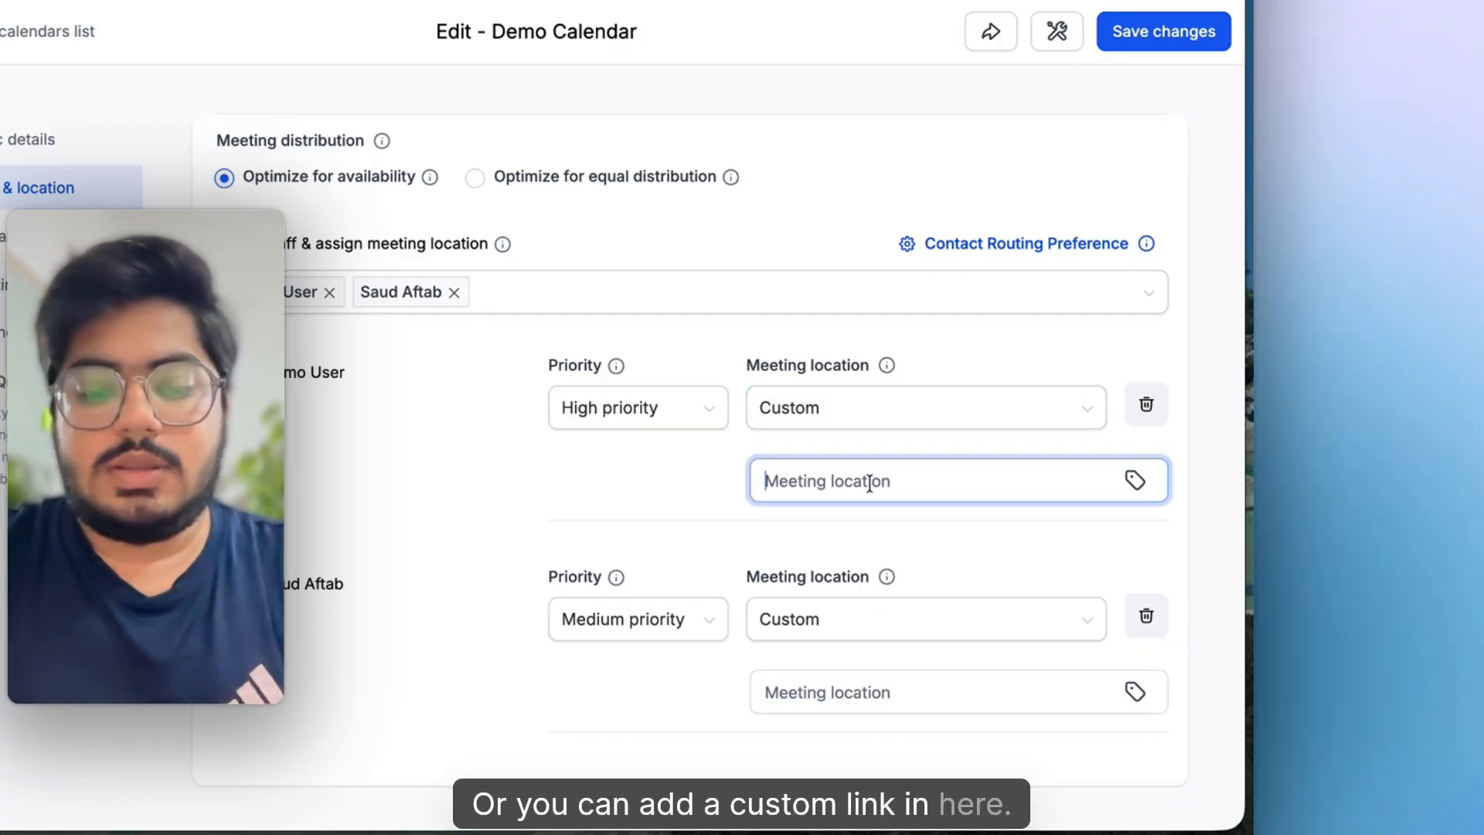
pyautogui.write('virtuala')
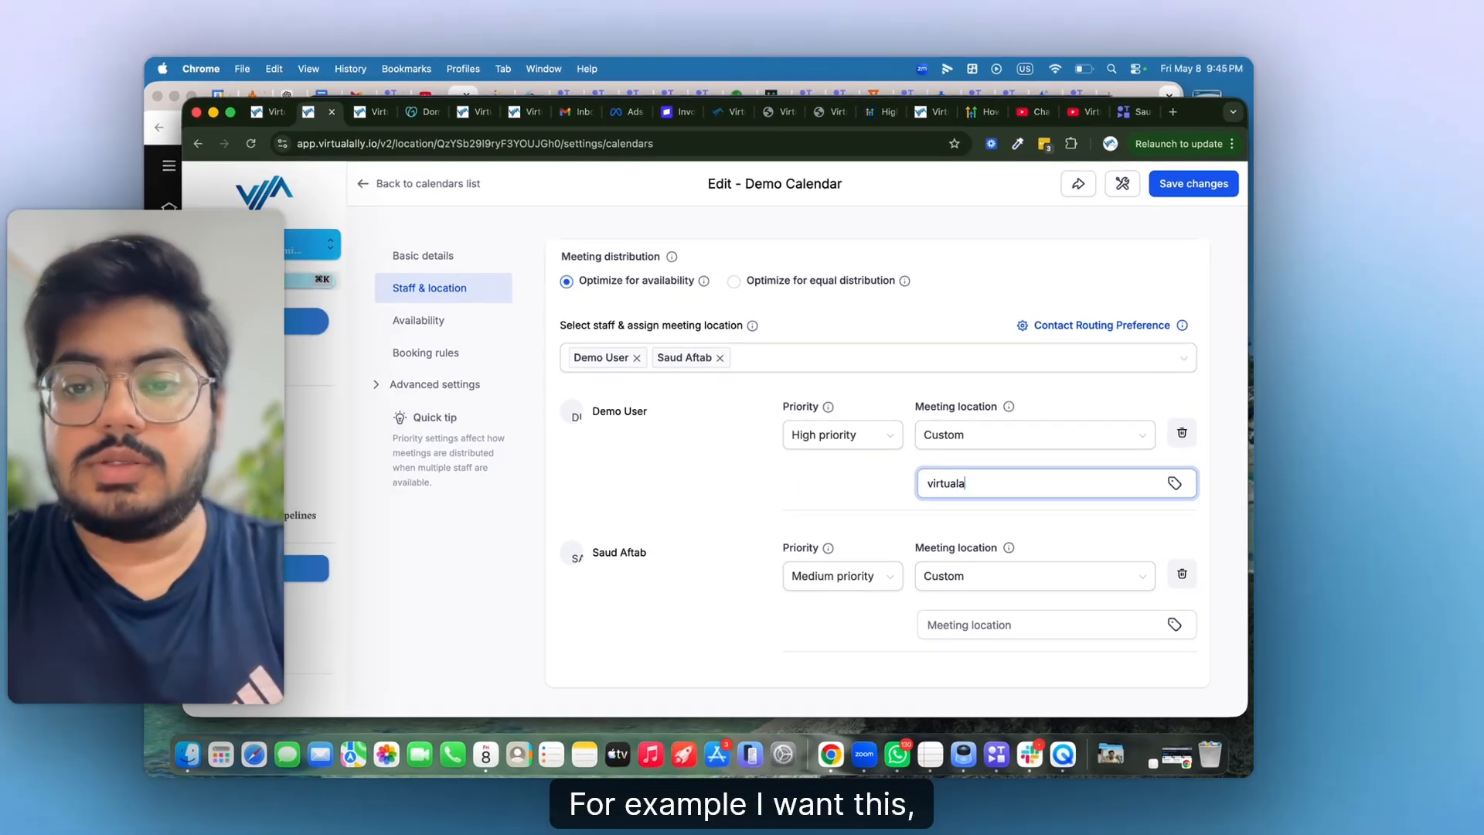
pyautogui.write('lly.io/zoom')
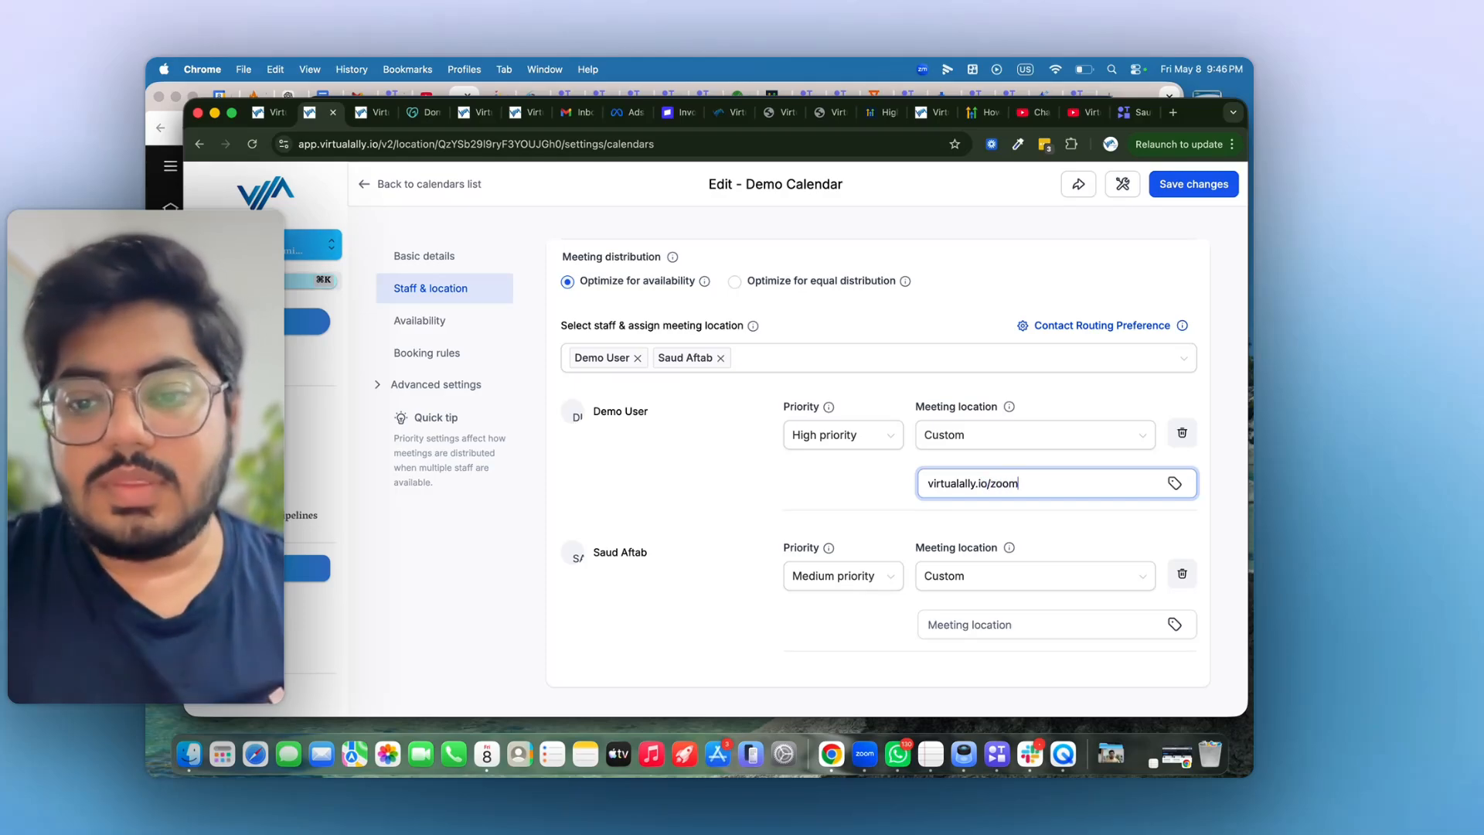
# Step: Set the second staff member's meeting location to Zoom and save the calendar
pyautogui.click(964, 572)
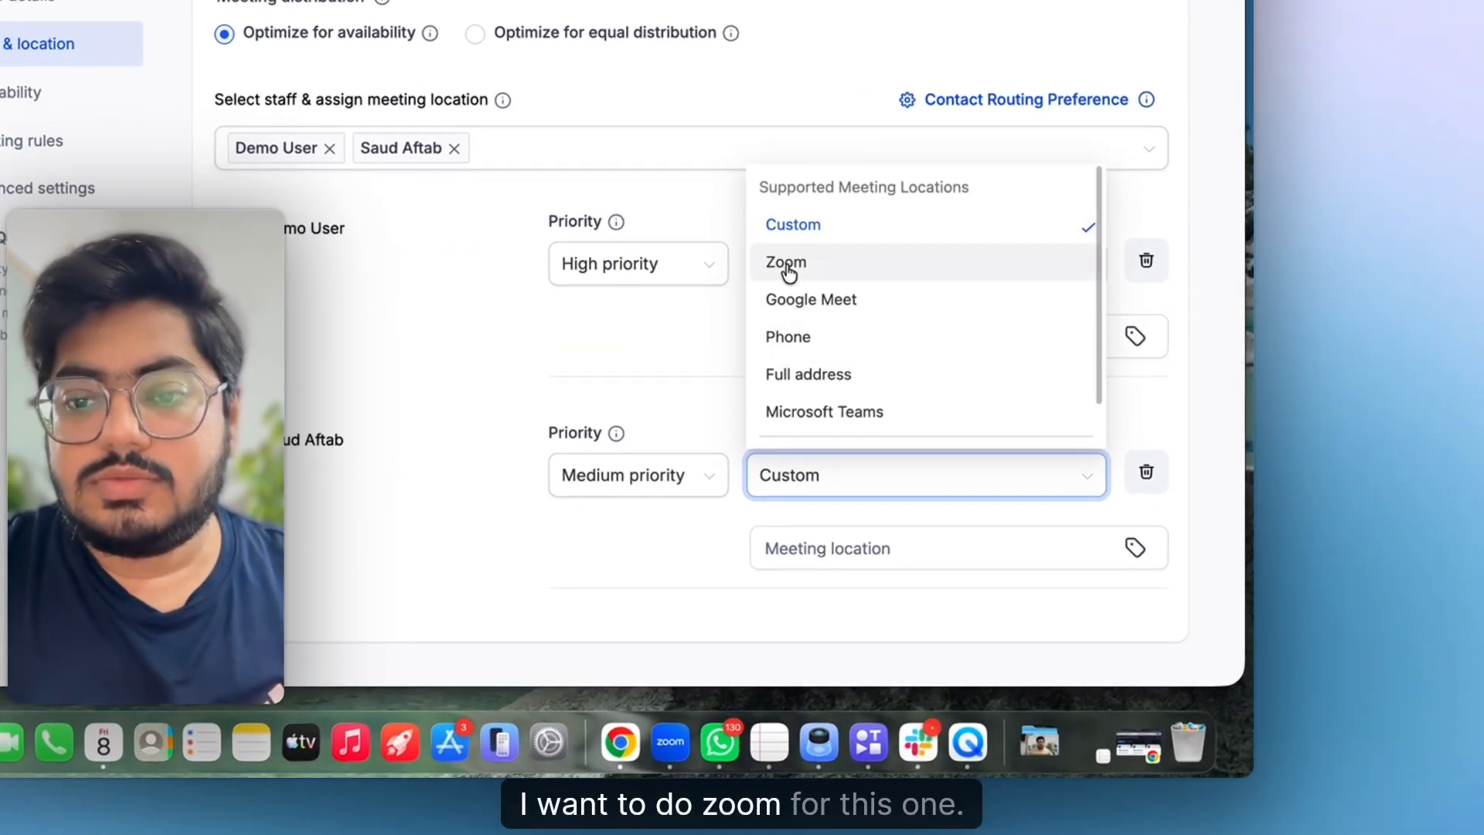
pyautogui.click(787, 264)
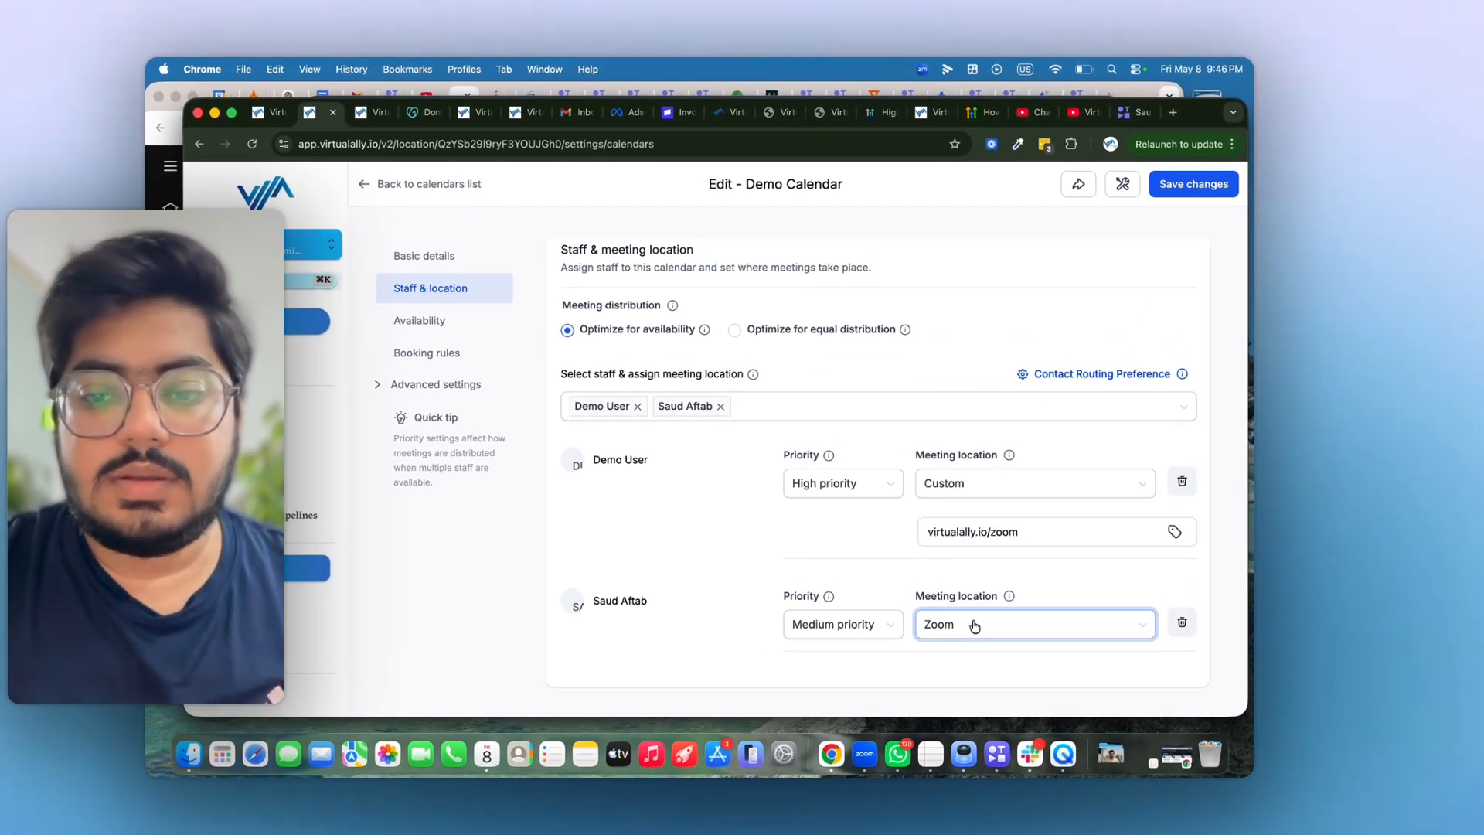
pyautogui.click(1193, 184)
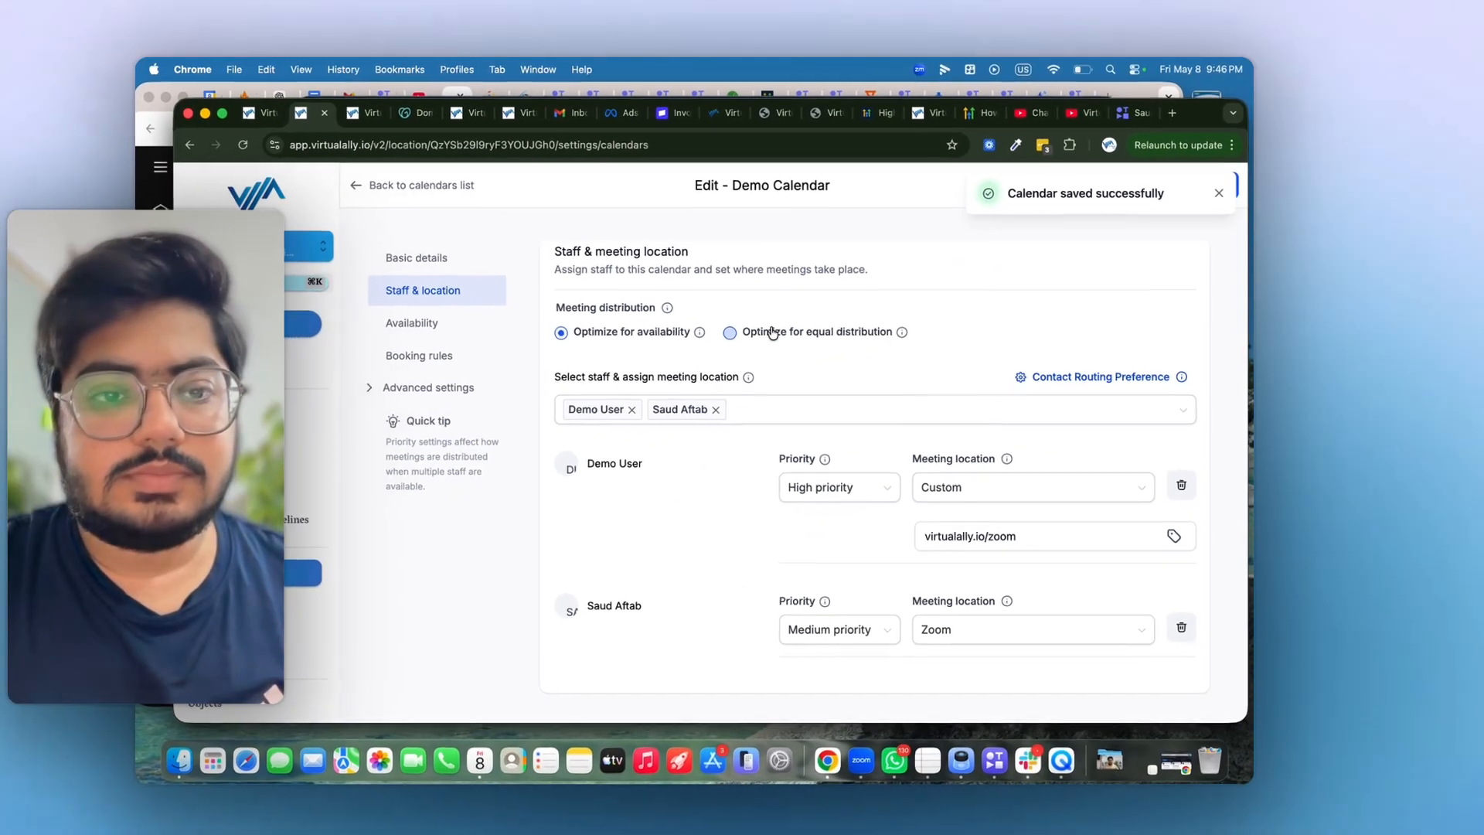
# Step: Review the staff availability schedule, and open the booking rules to examine the meeting interval and duration
pyautogui.click(417, 323)
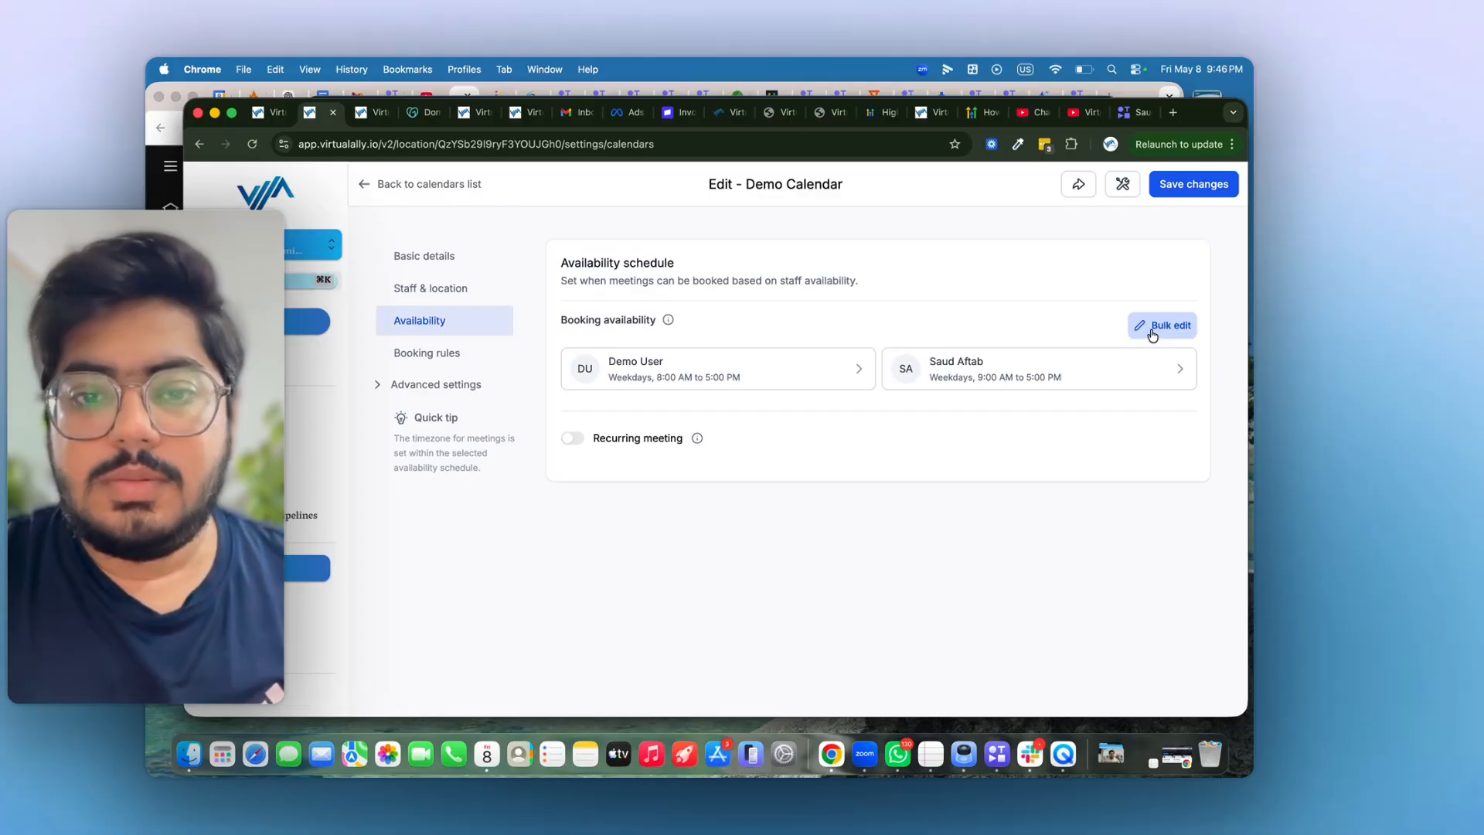
pyautogui.moveTo(615, 440)
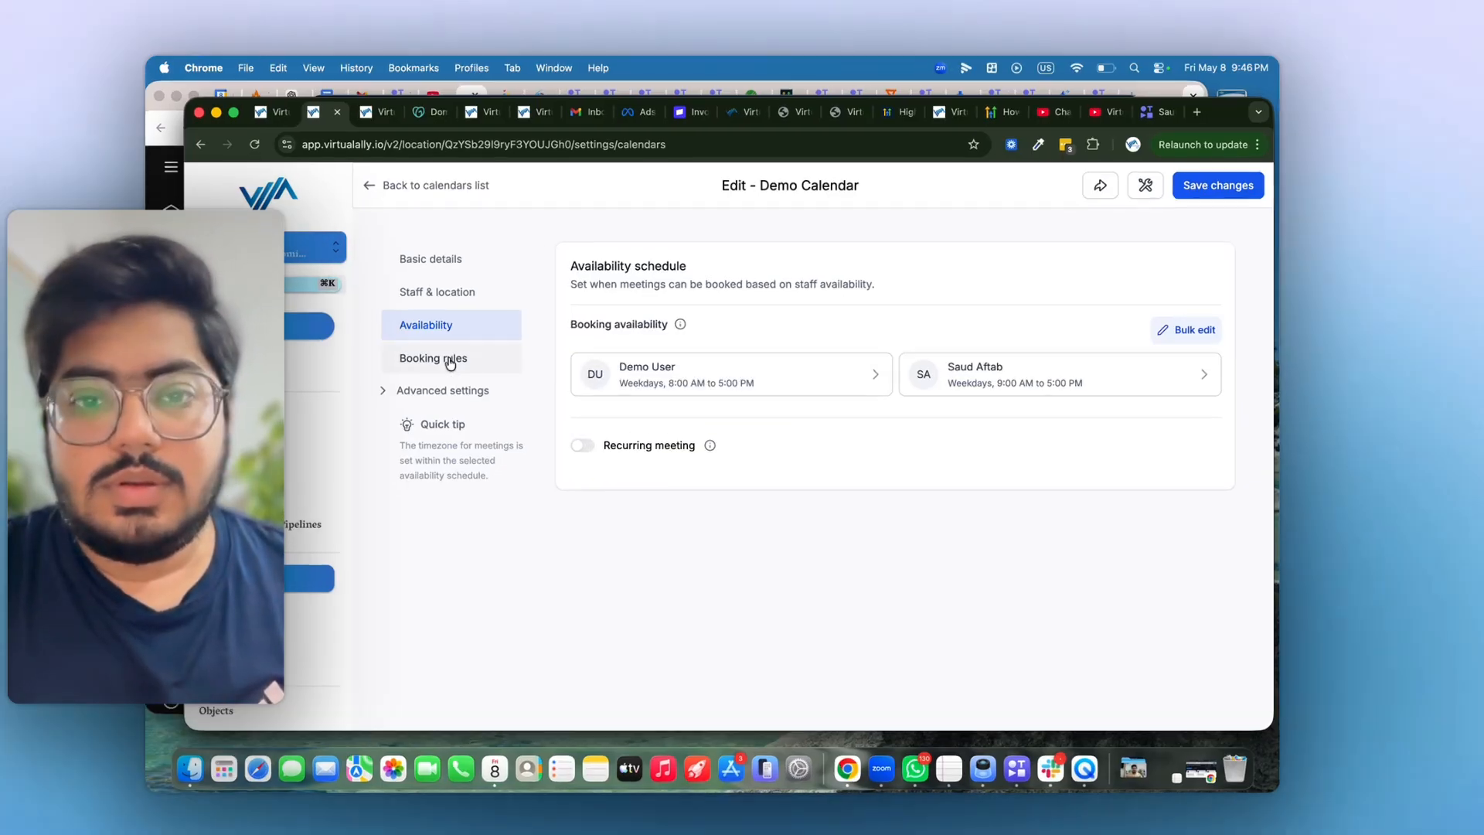
pyautogui.click(450, 359)
pyautogui.click(651, 362)
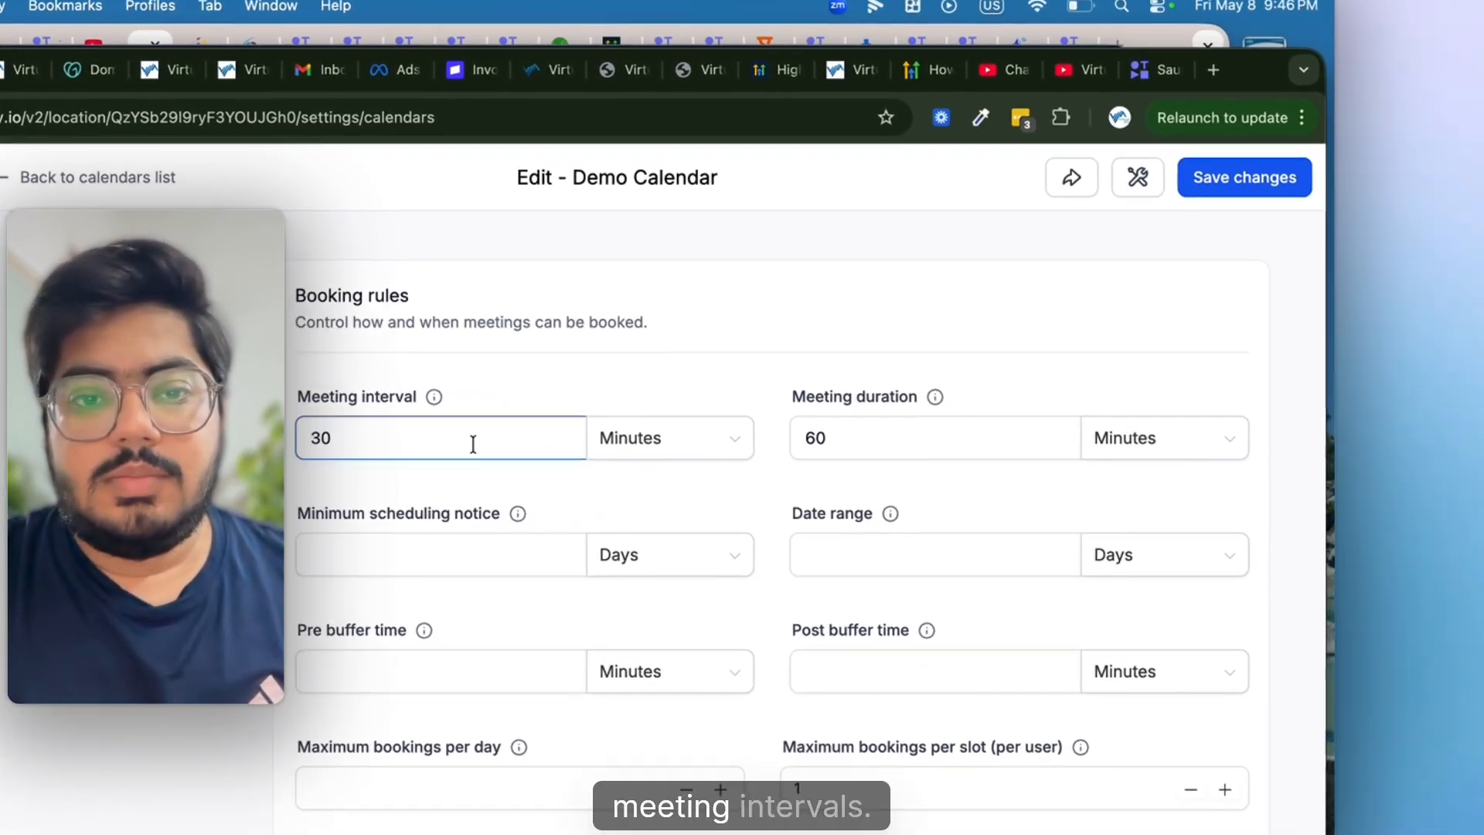
pyautogui.doubleClick(456, 440)
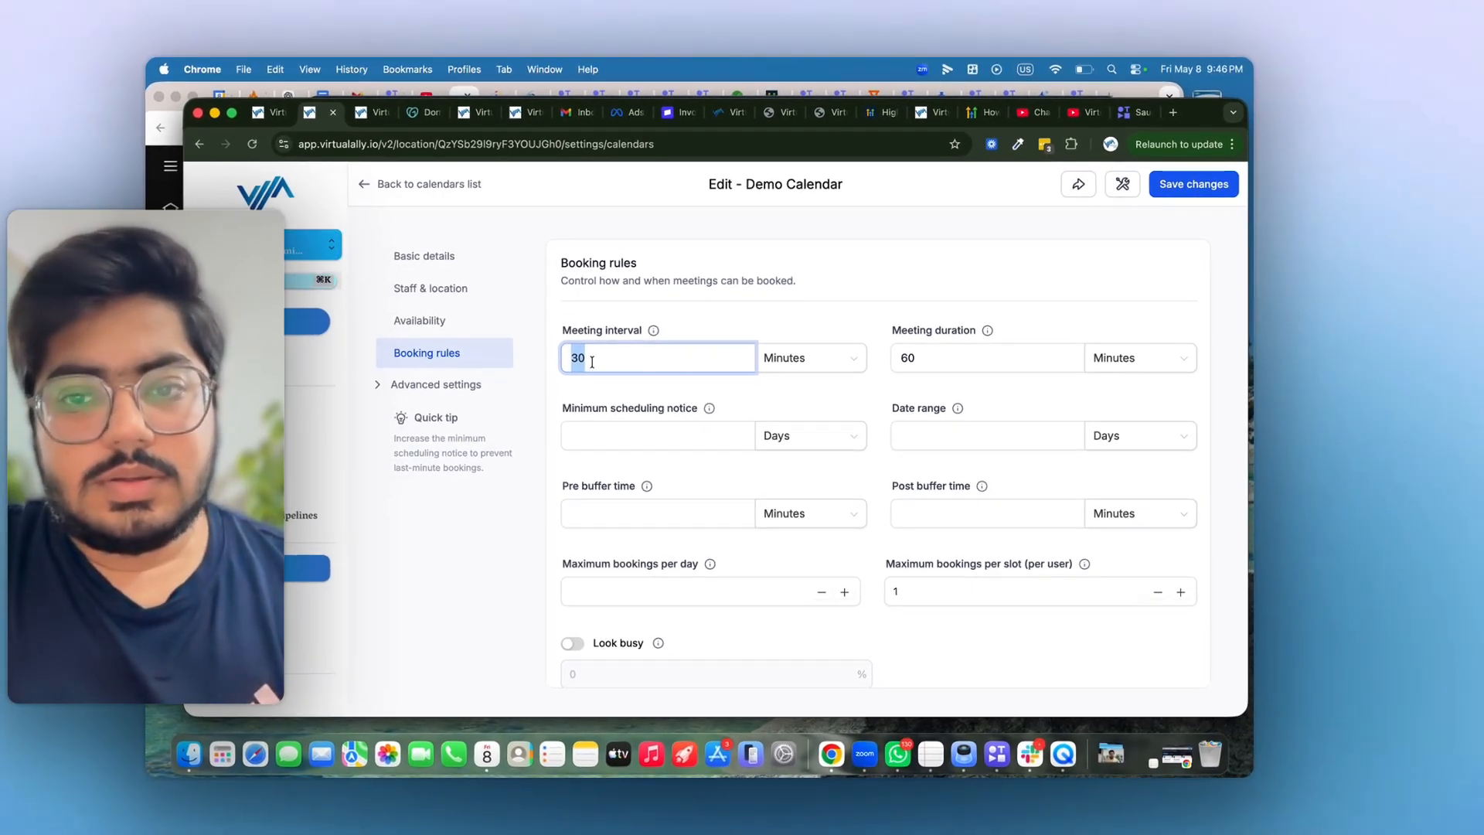
pyautogui.click(942, 360)
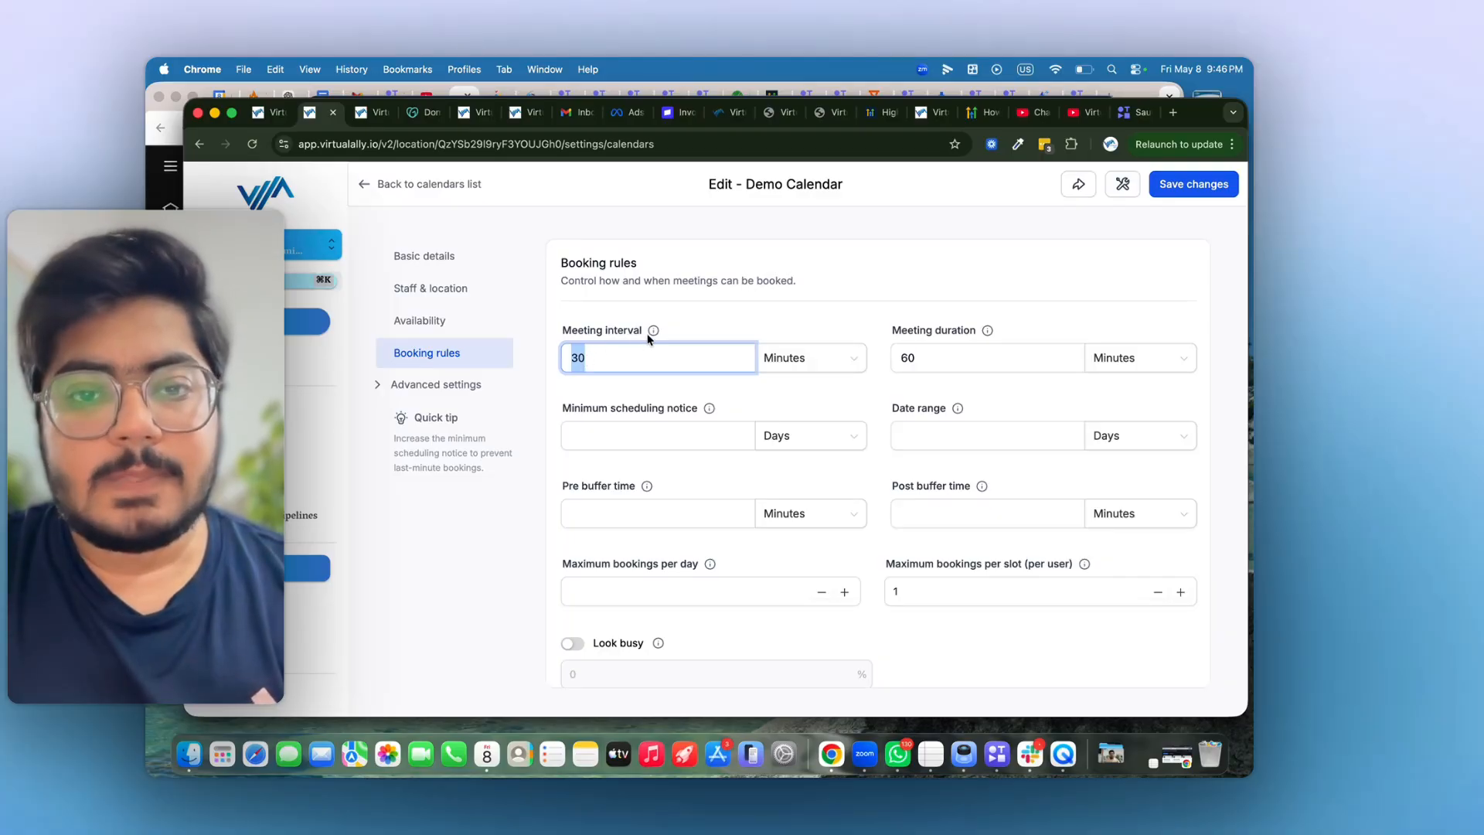
pyautogui.moveTo(654, 334)
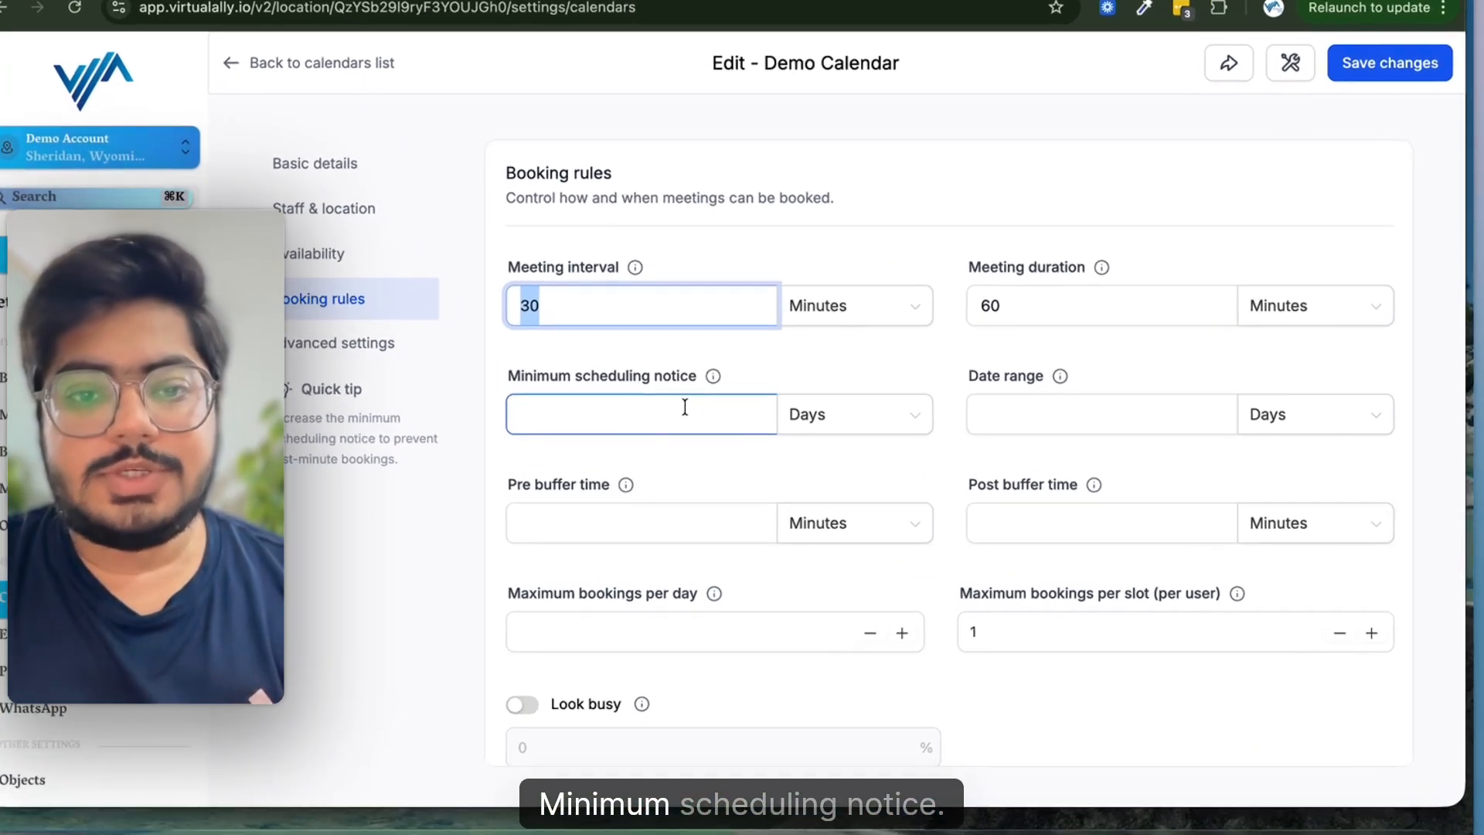
# Step: Set the minimum scheduling notice to 12 hours and the date range to 14 days
pyautogui.click(692, 435)
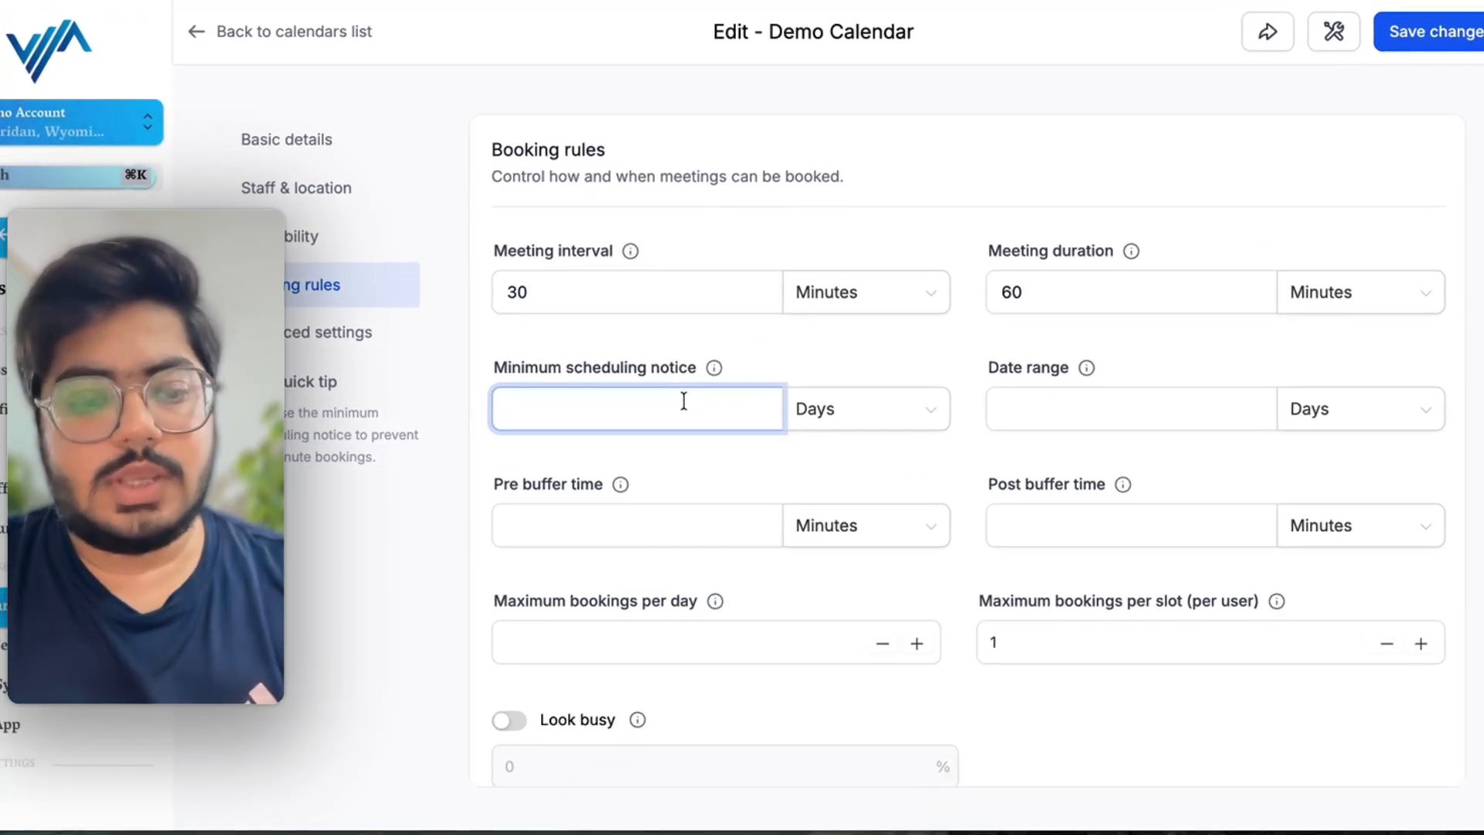
pyautogui.write('12')
pyautogui.click(888, 411)
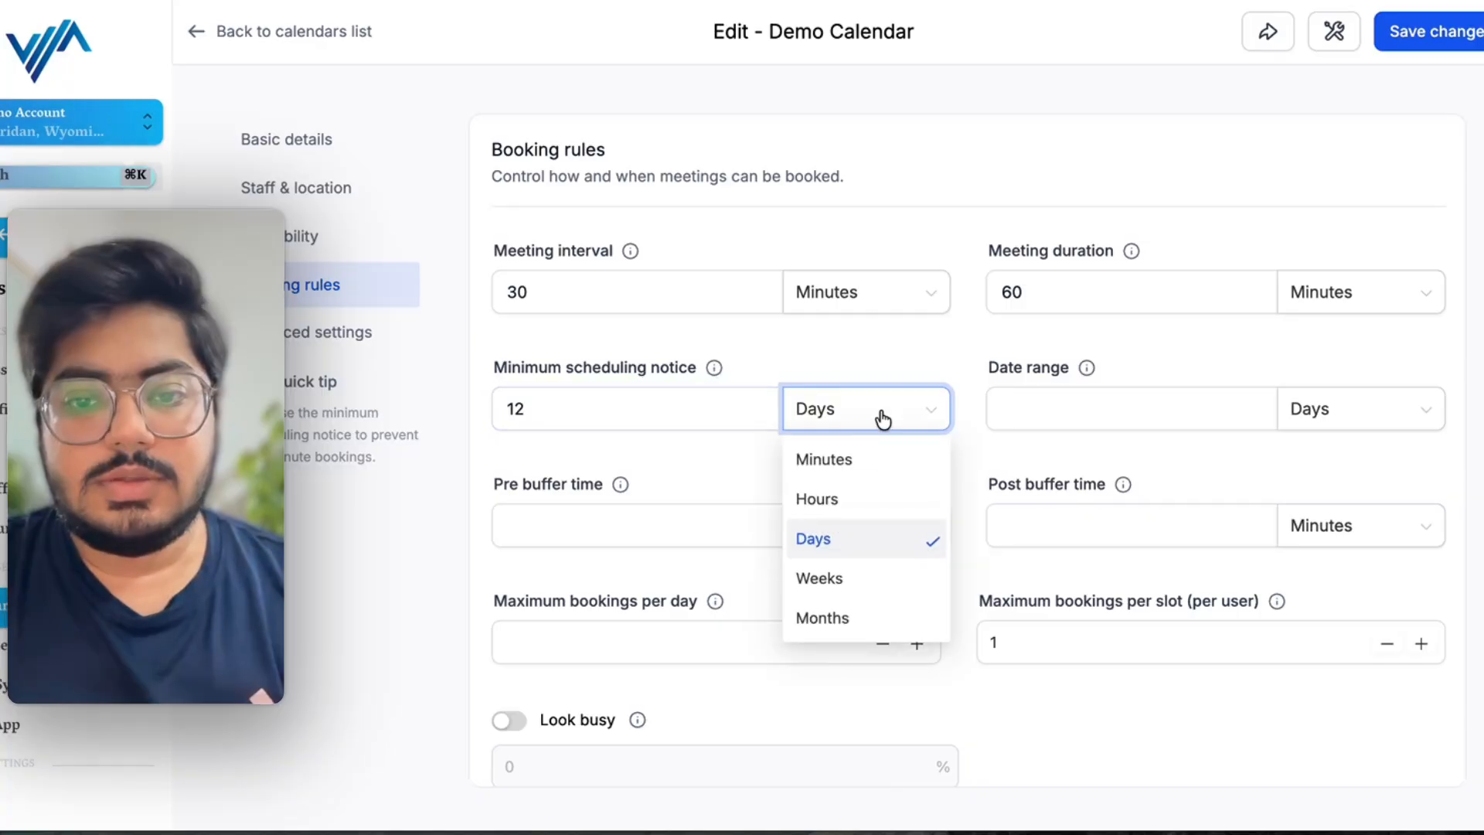
pyautogui.click(865, 505)
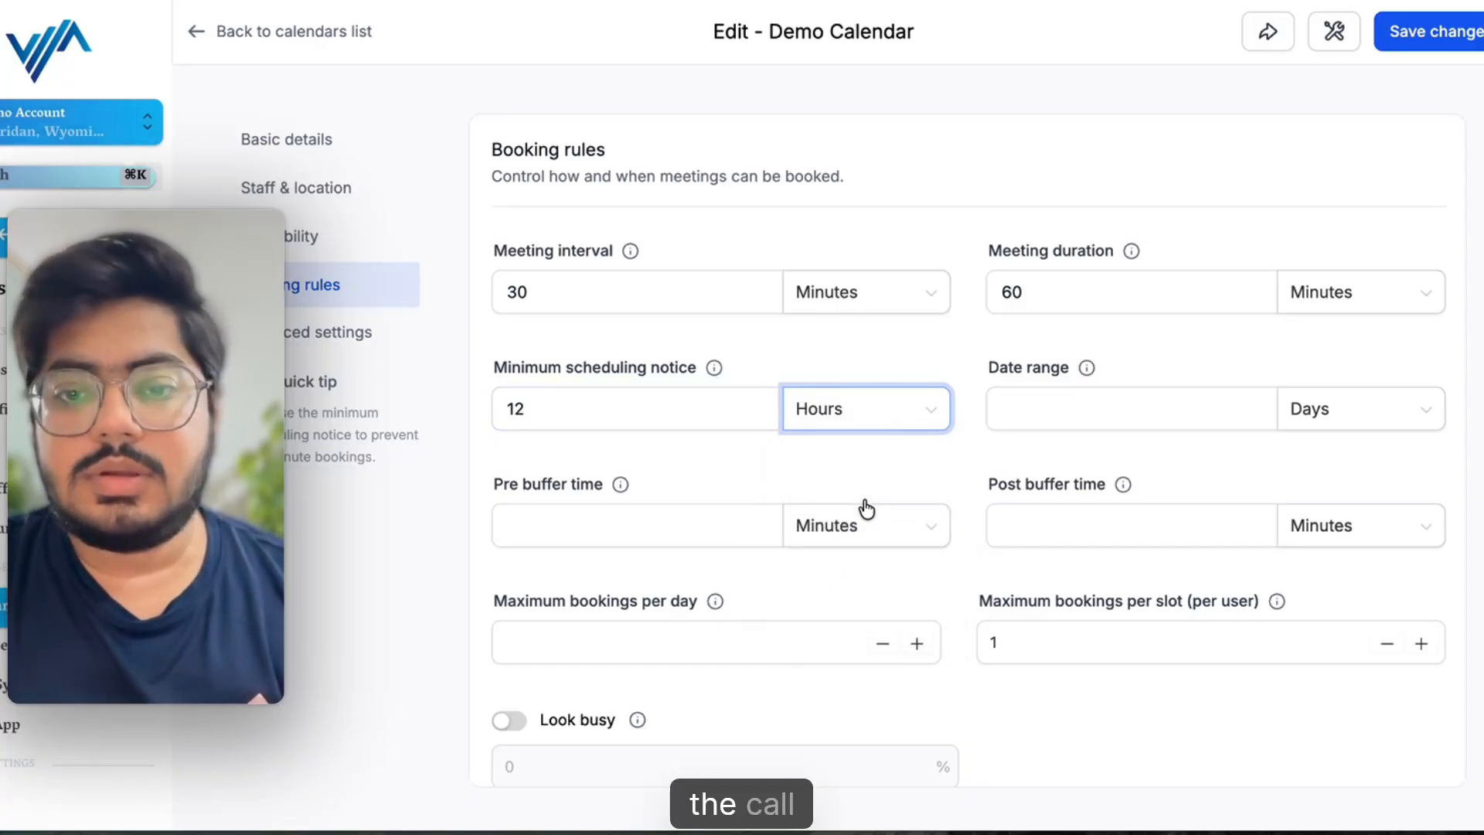
pyautogui.click(1118, 400)
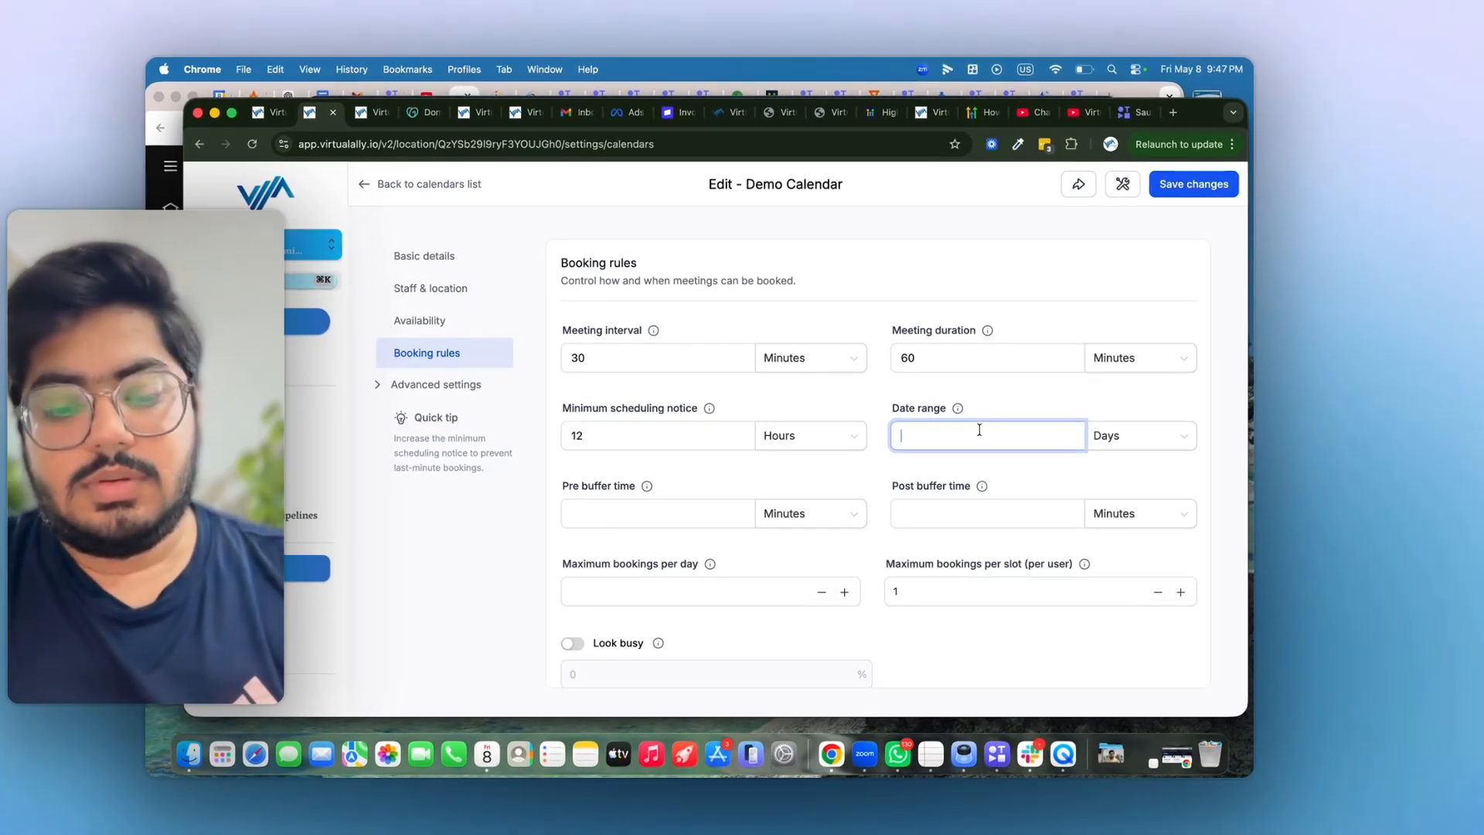
pyautogui.write('14')
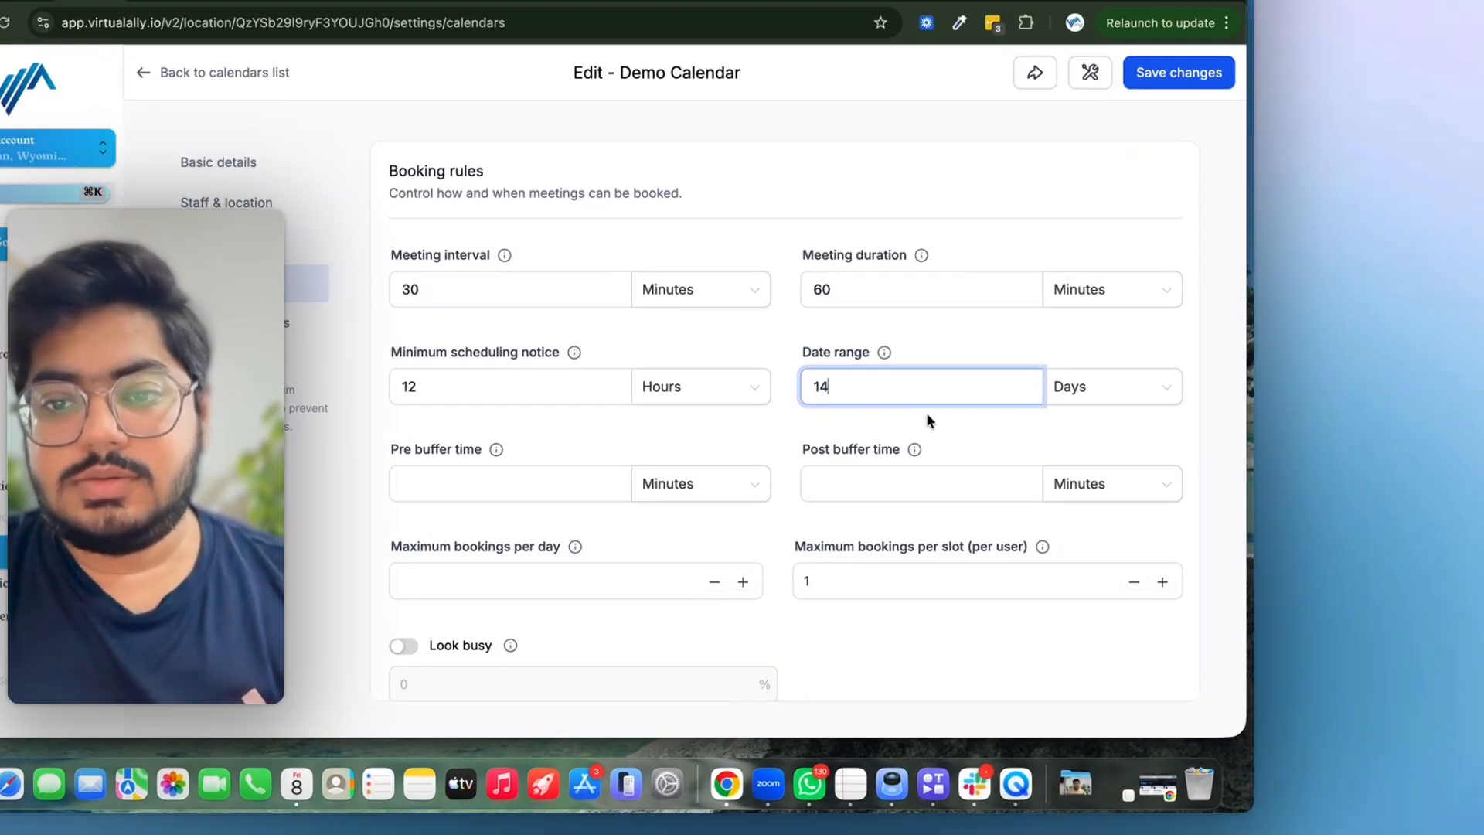
# Step: Set both the pre buffer time and the post buffer time to 10 minutes
pyautogui.click(658, 513)
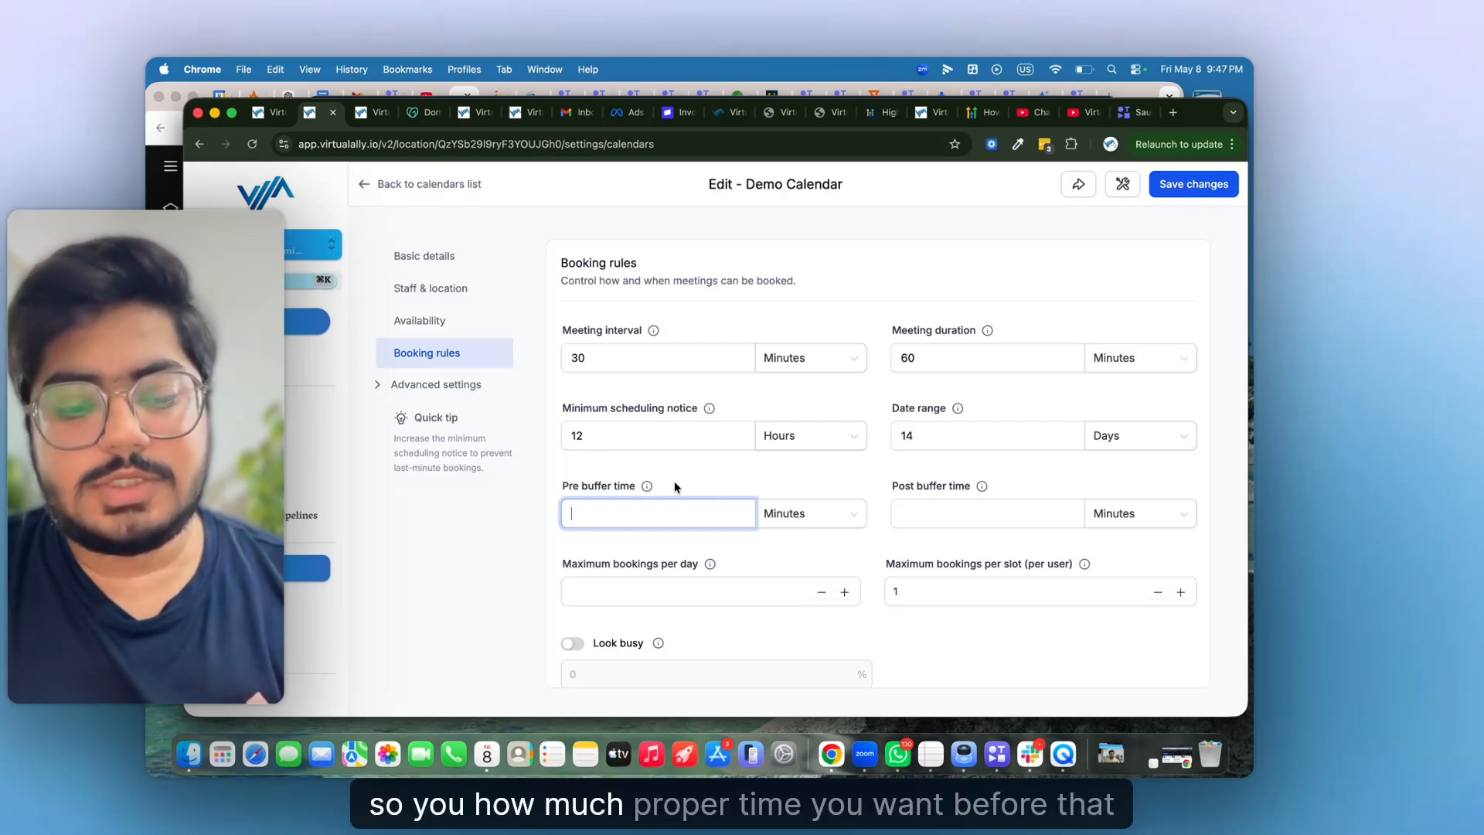
pyautogui.moveTo(651, 487)
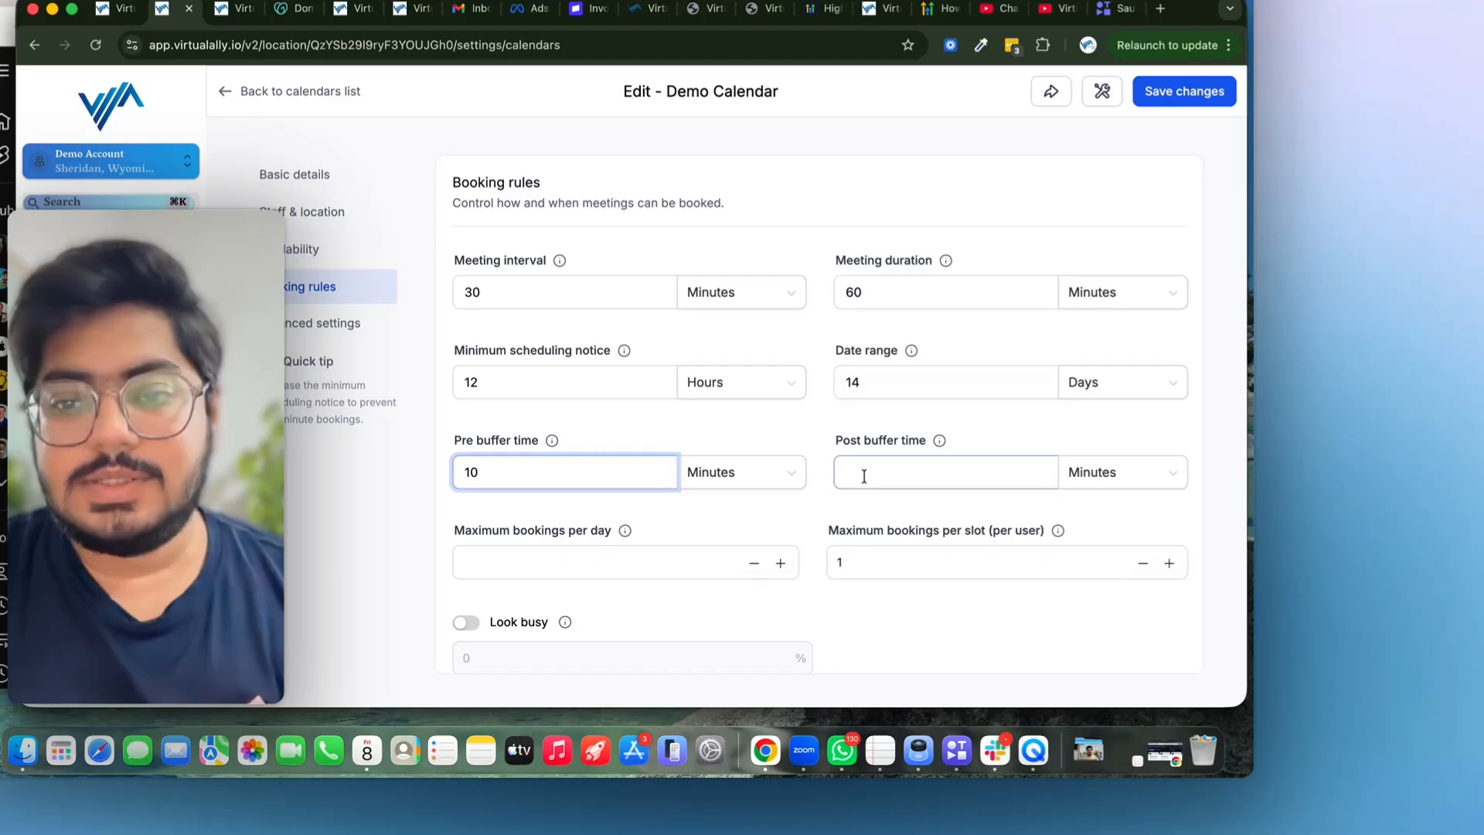
pyautogui.click(916, 514)
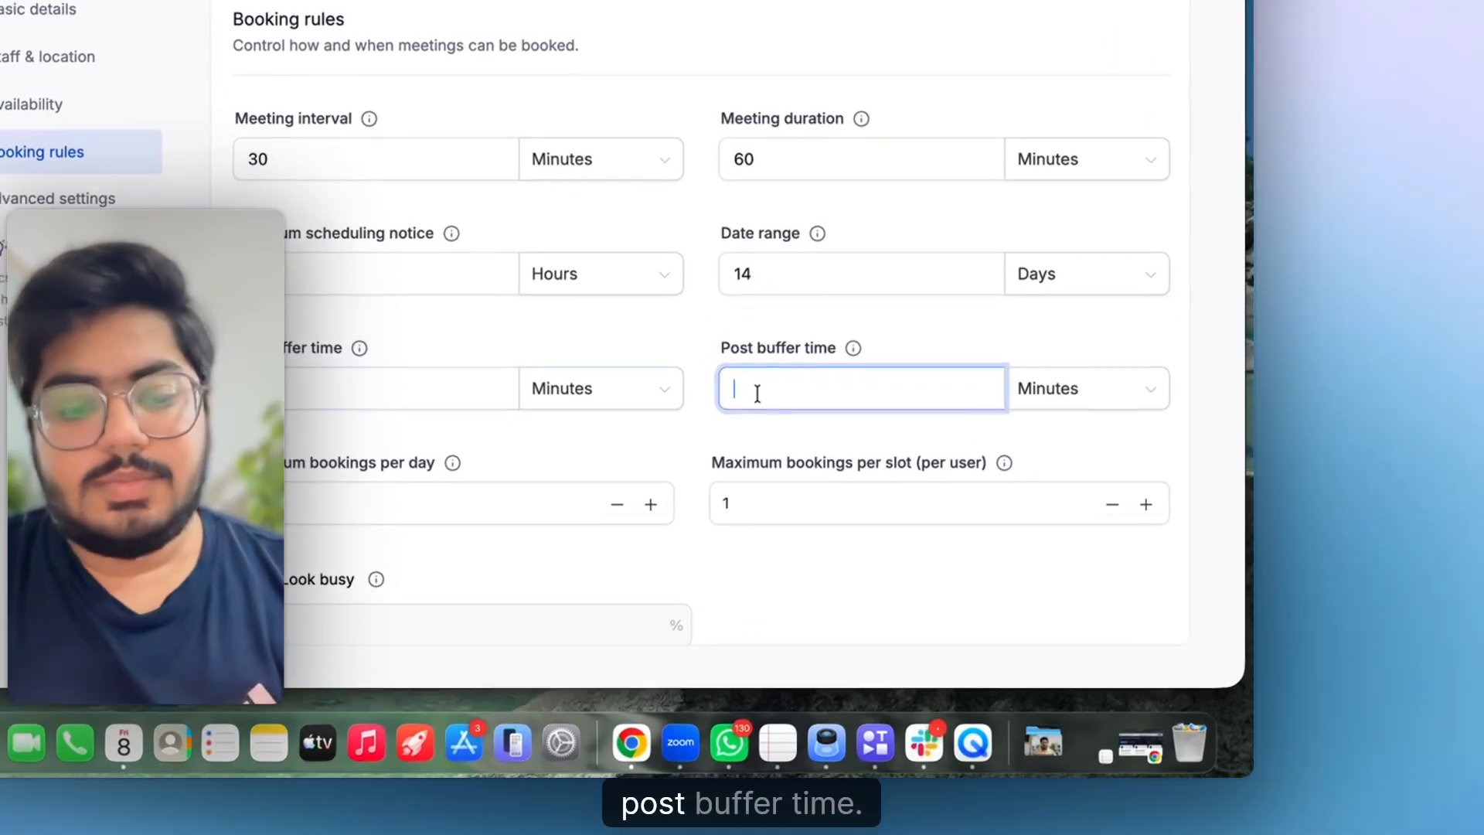
pyautogui.write('10')
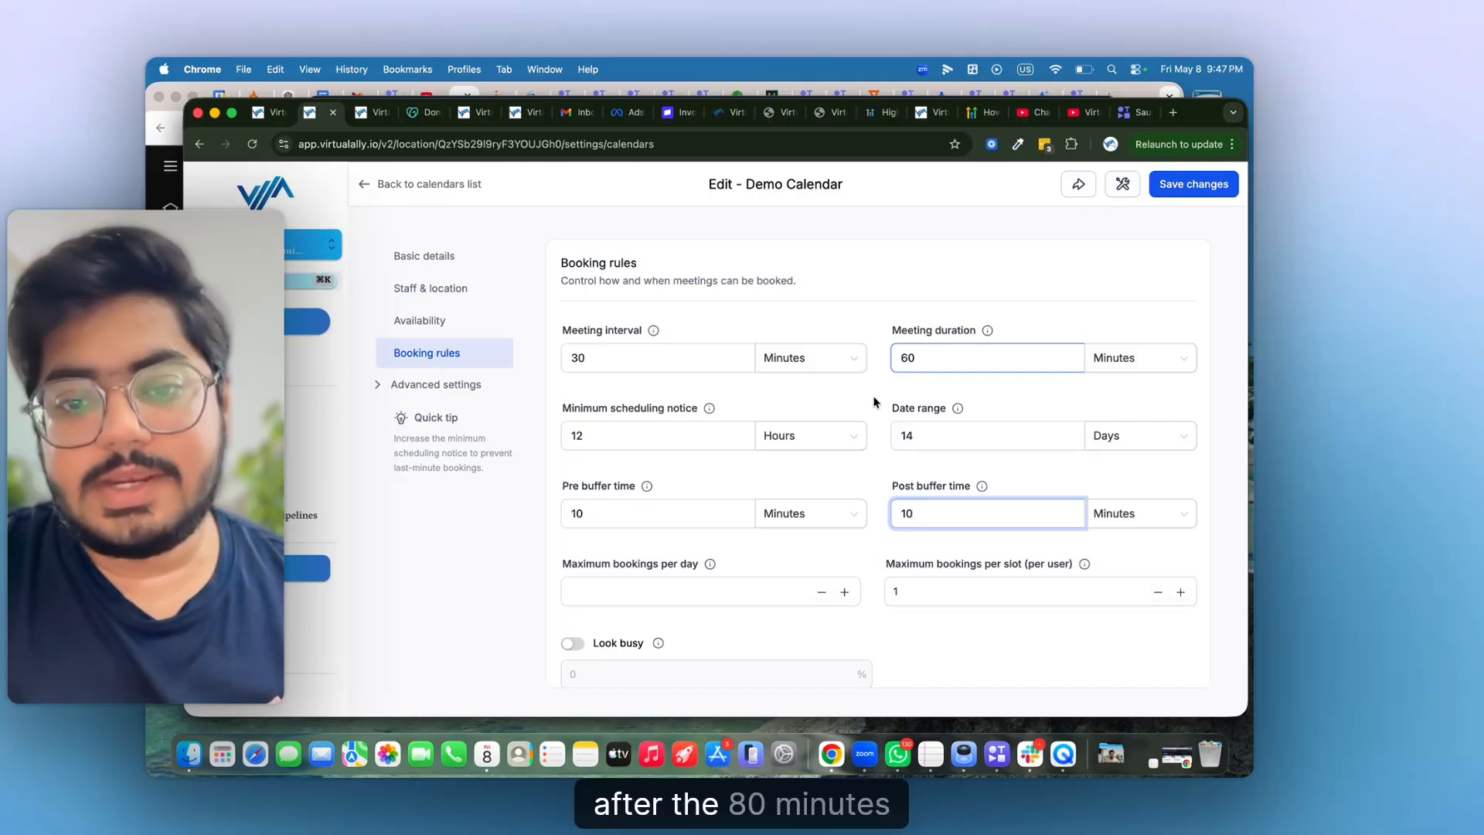
# Step: Limit bookings to a maximum of 4 per day and 2 per slot for each user
pyautogui.scroll(-1, 766, 540)
pyautogui.click(837, 543)
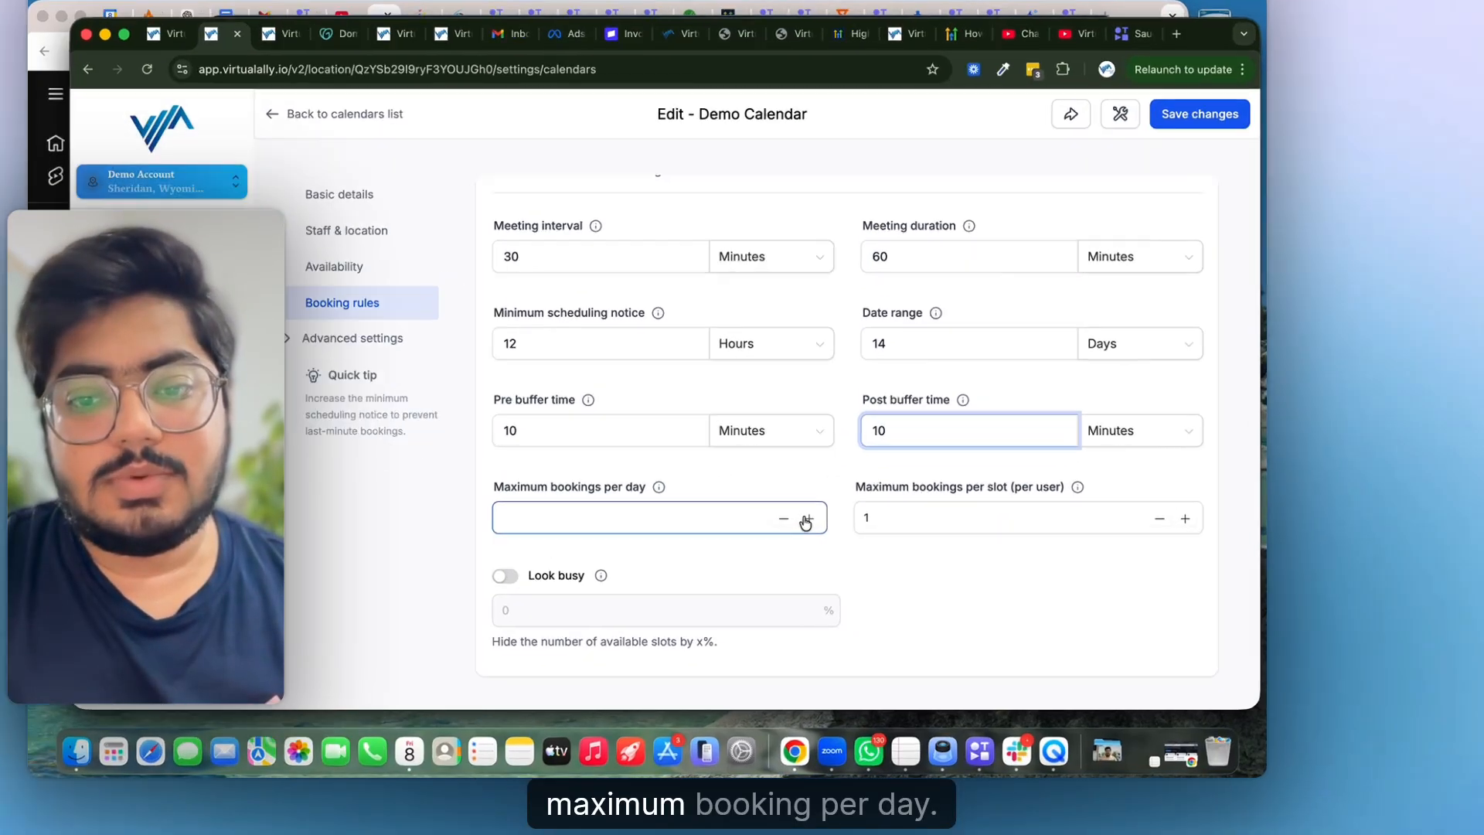
pyautogui.write('4')
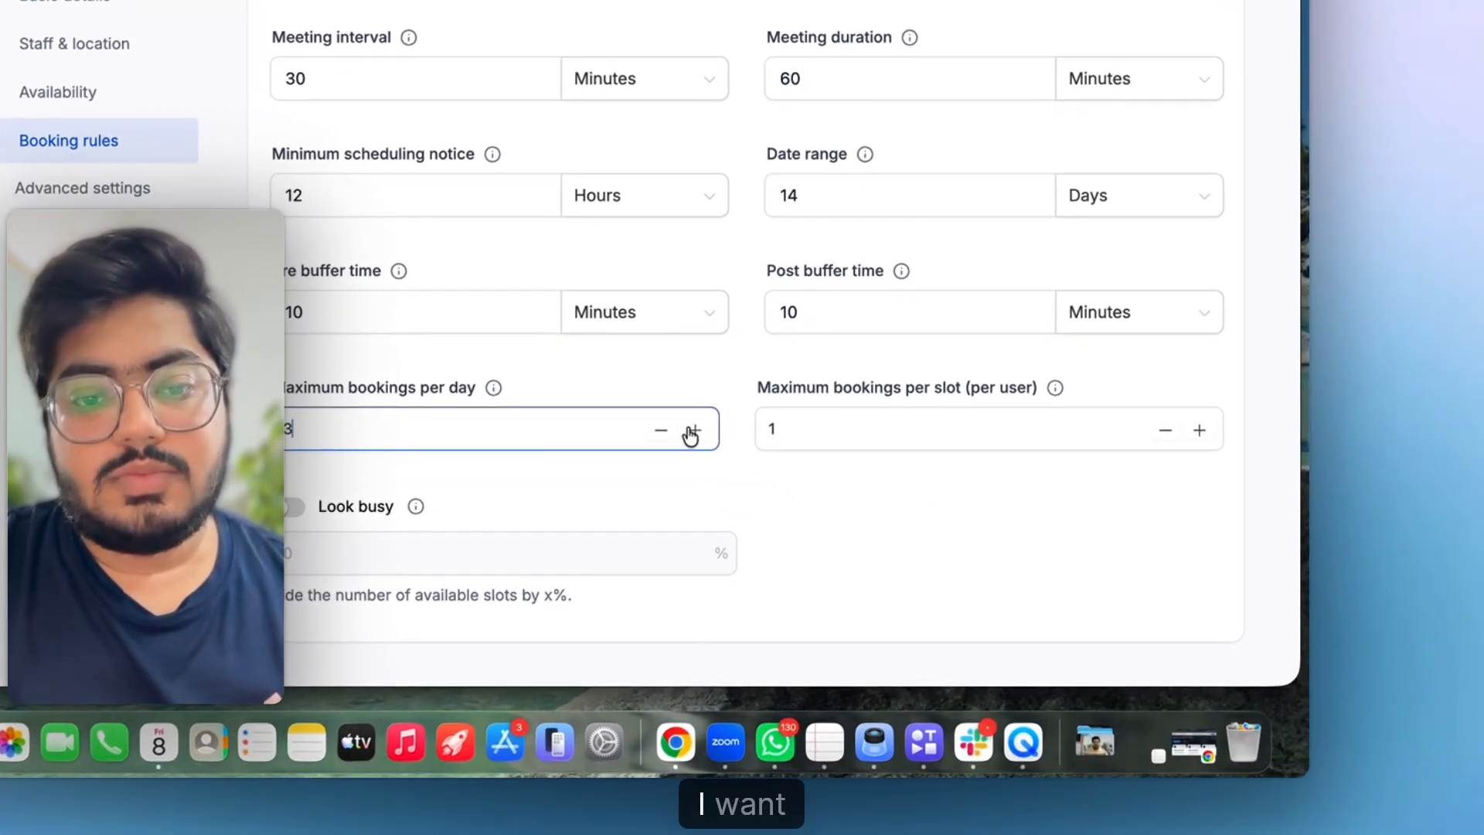
pyautogui.click(928, 449)
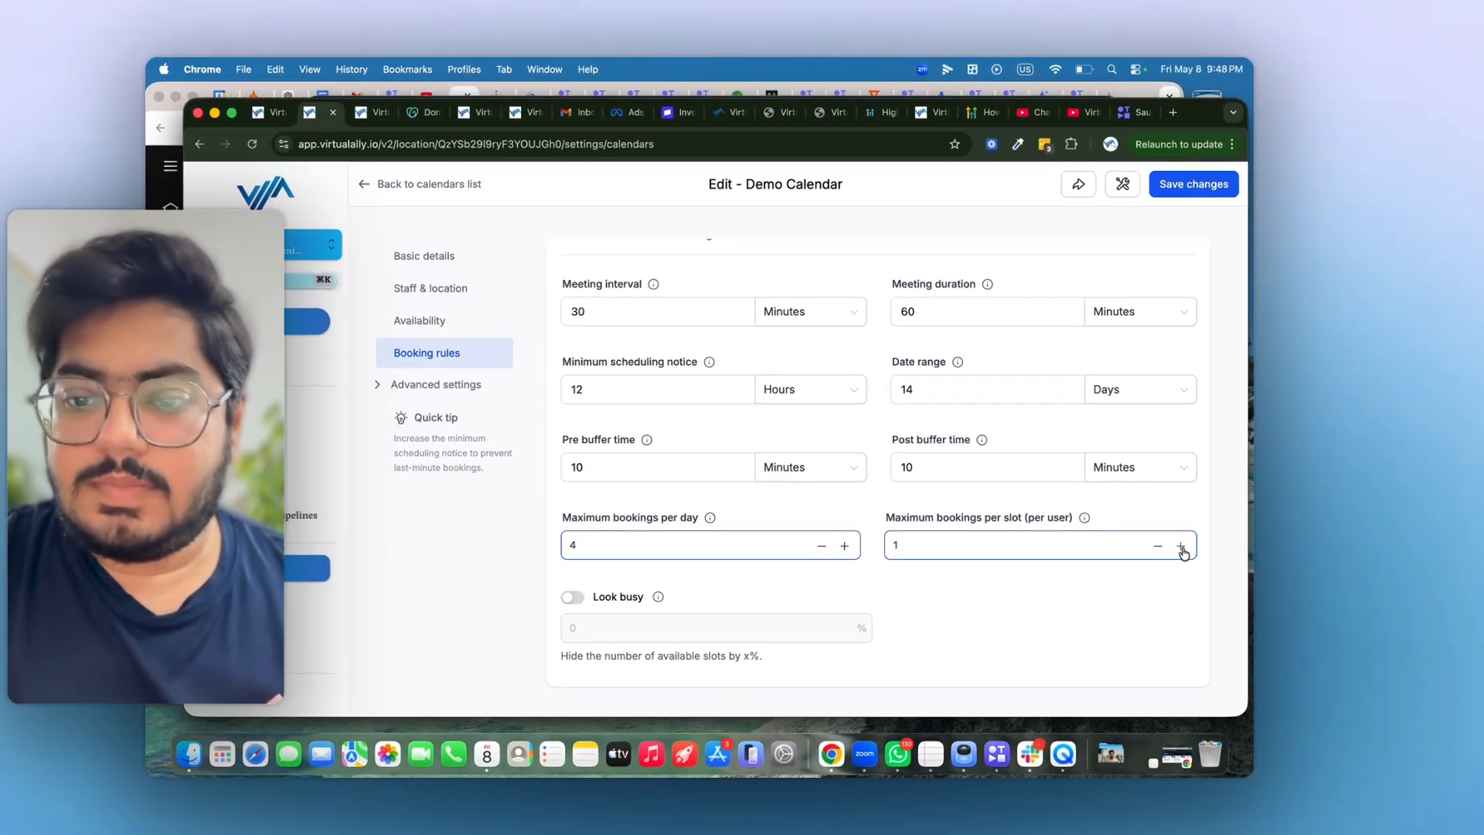
pyautogui.click(1181, 547)
# Step: Enable Look busy to hide 20% of the available slots and save the calendar
pyautogui.moveTo(658, 597)
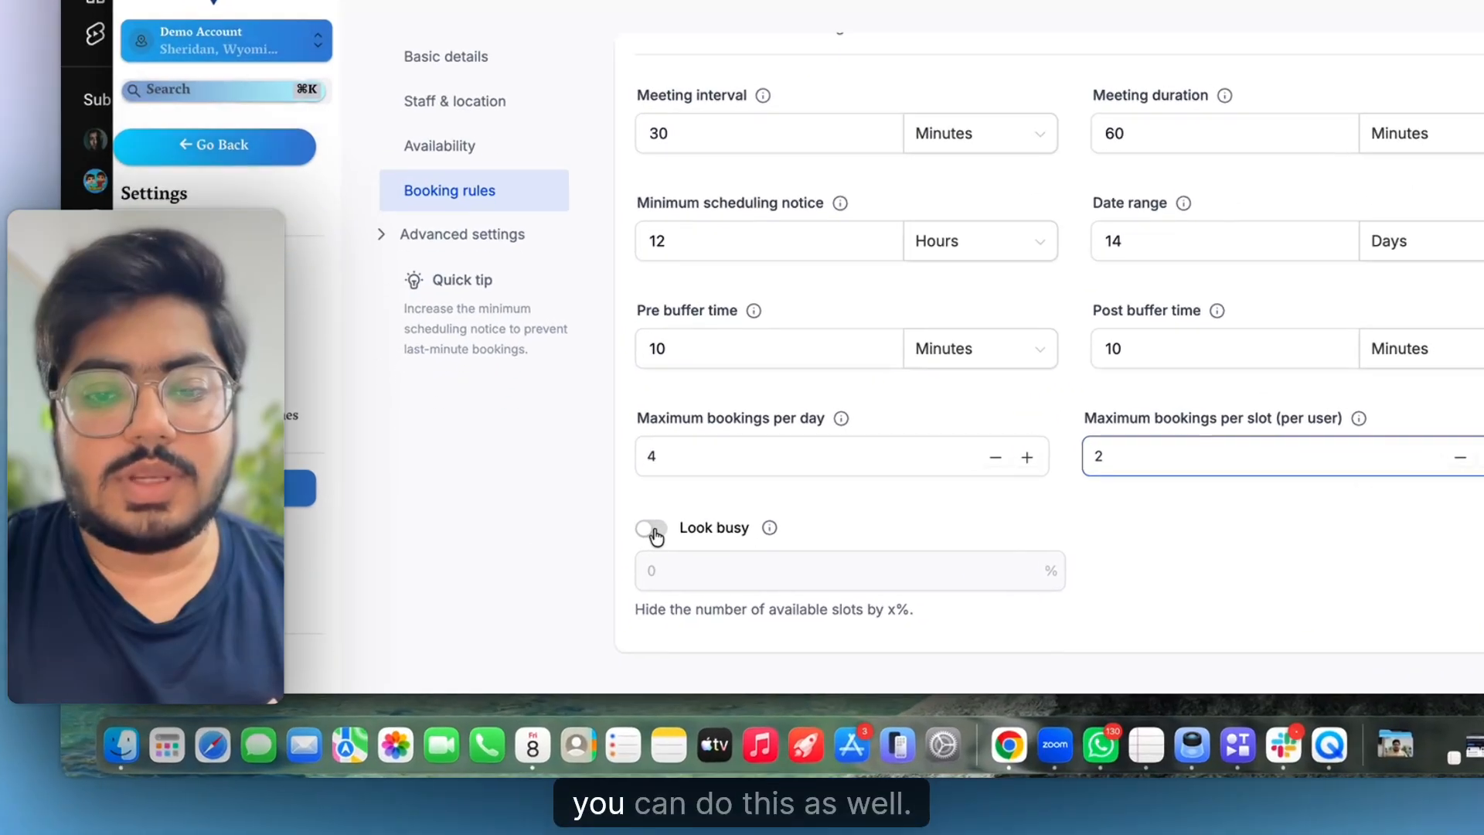
pyautogui.click(573, 597)
pyautogui.click(597, 632)
pyautogui.doubleClick(712, 560)
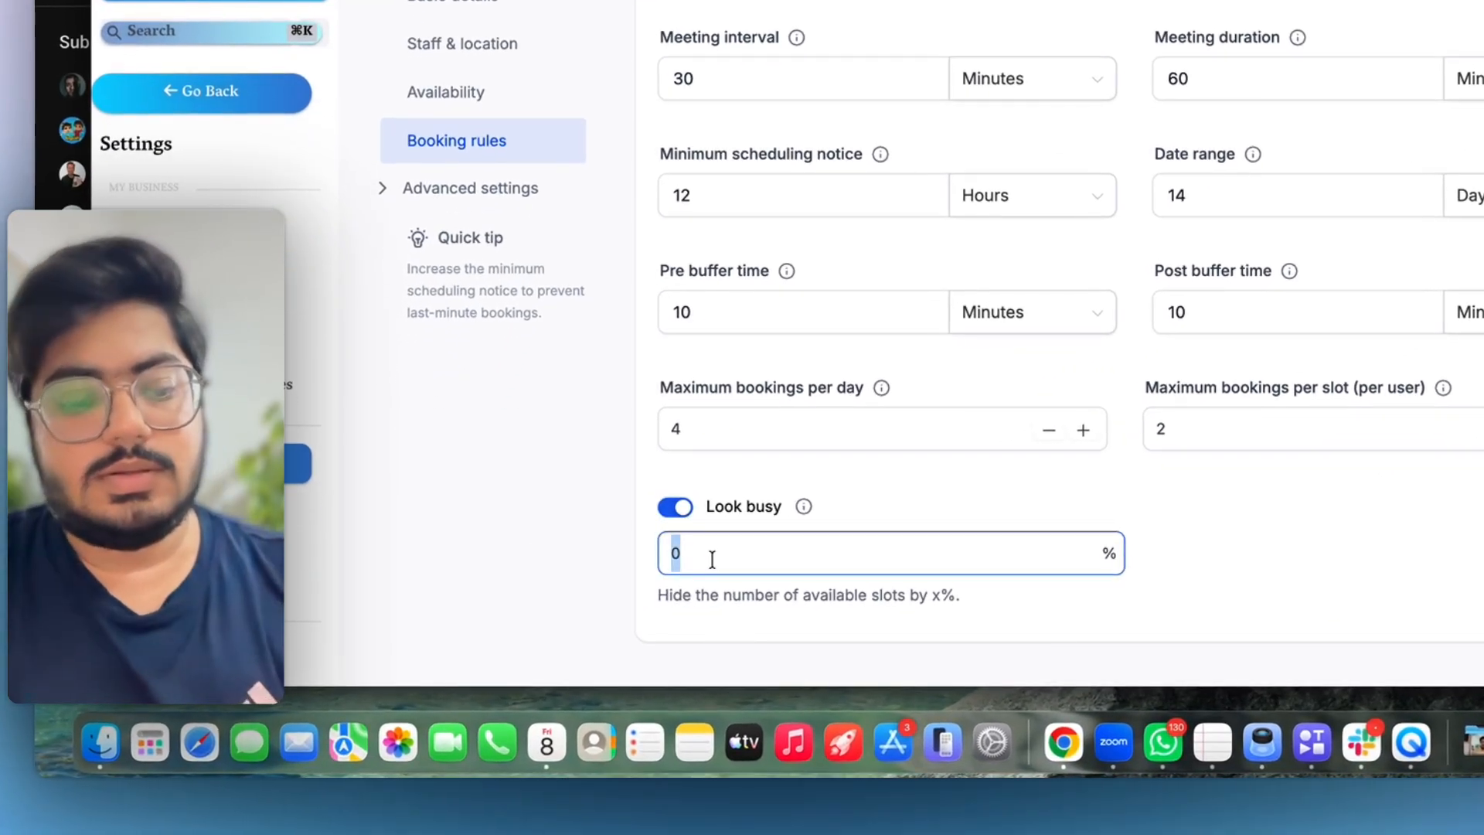
pyautogui.write('20')
pyautogui.click(903, 490)
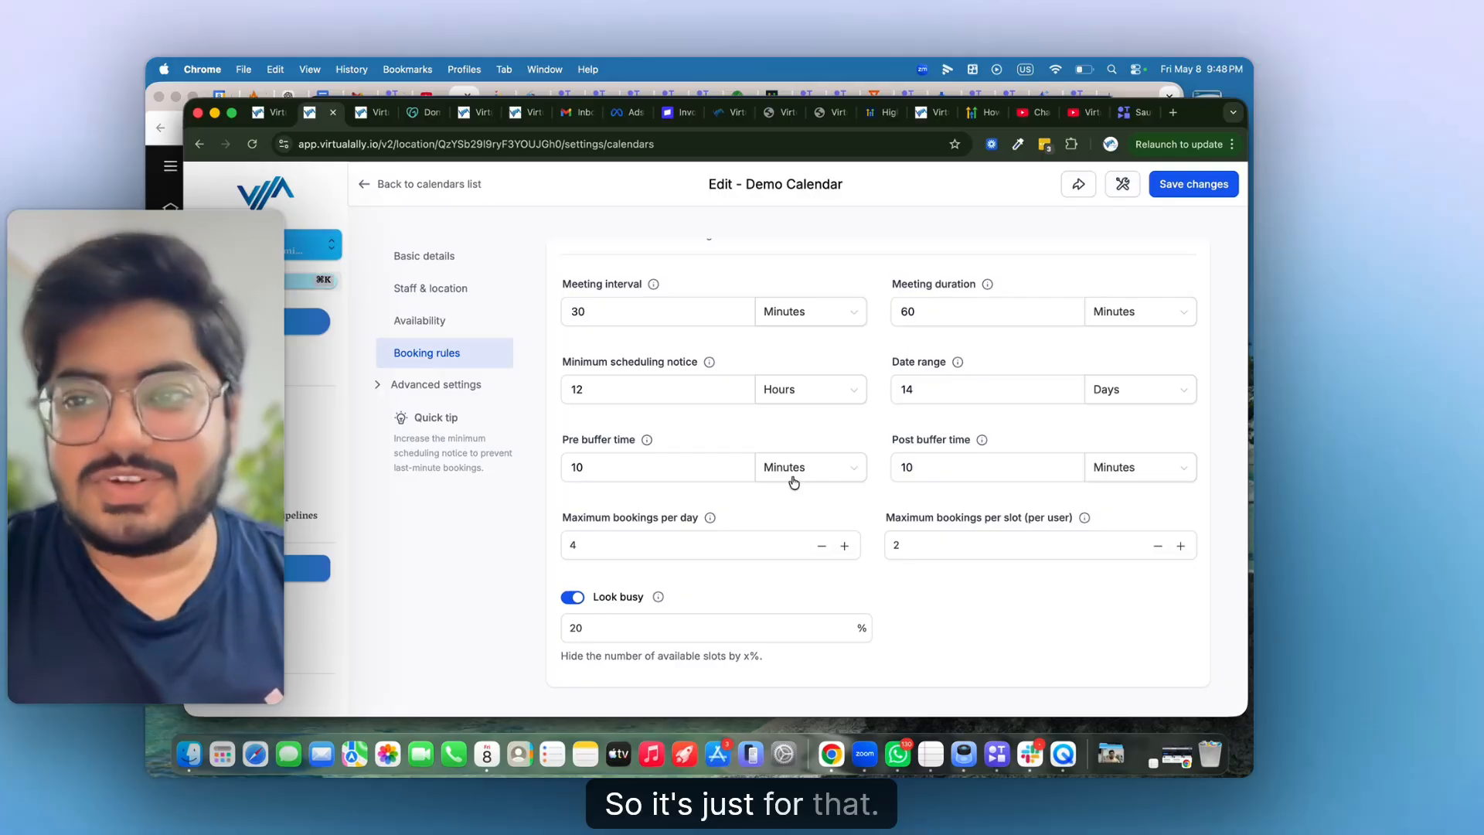
pyautogui.click(1181, 187)
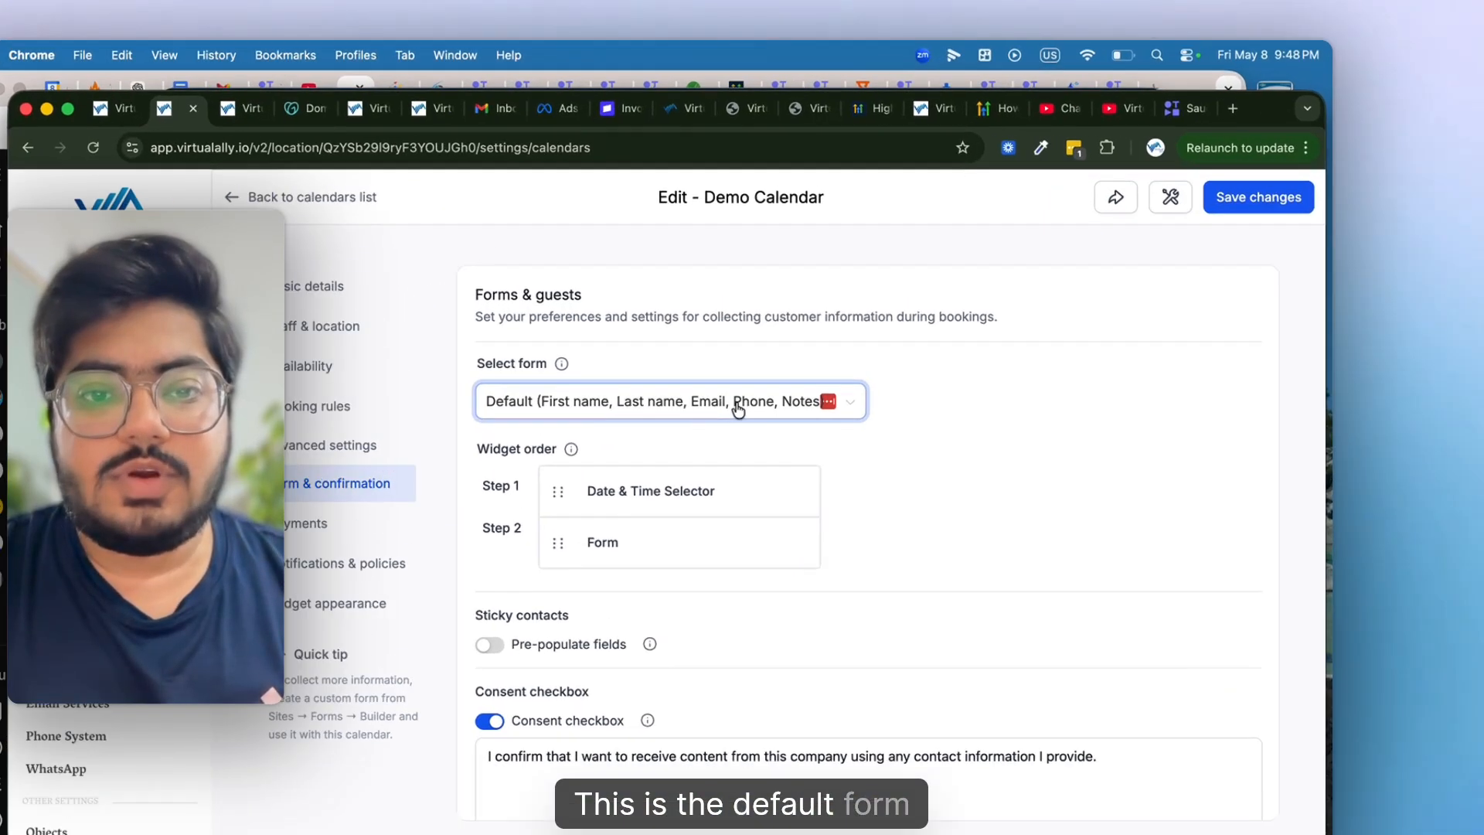
# Step: In the form and confirmation settings, replace the default booking form with Form 0
pyautogui.click(738, 410)
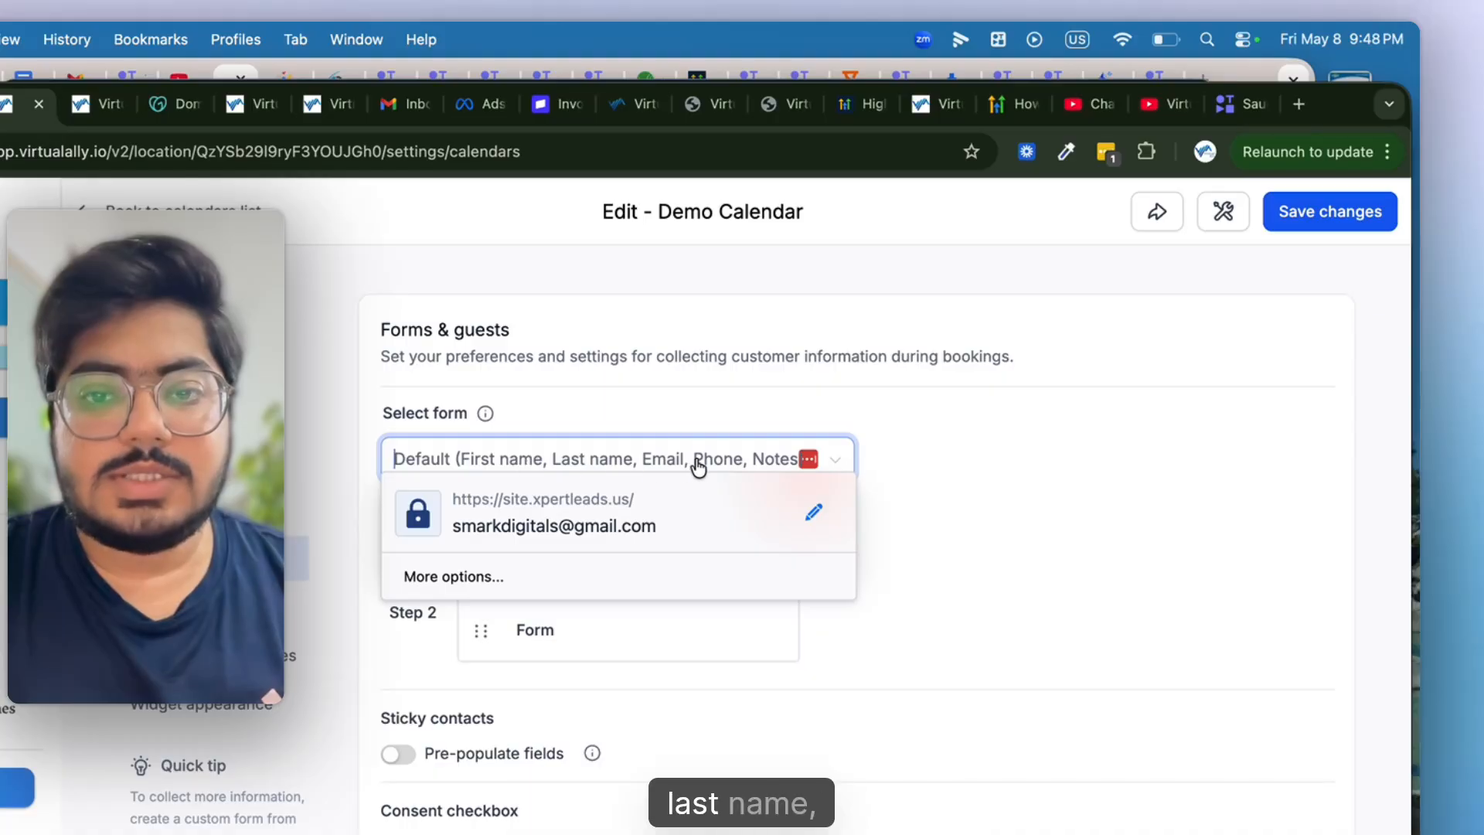
pyautogui.click(897, 408)
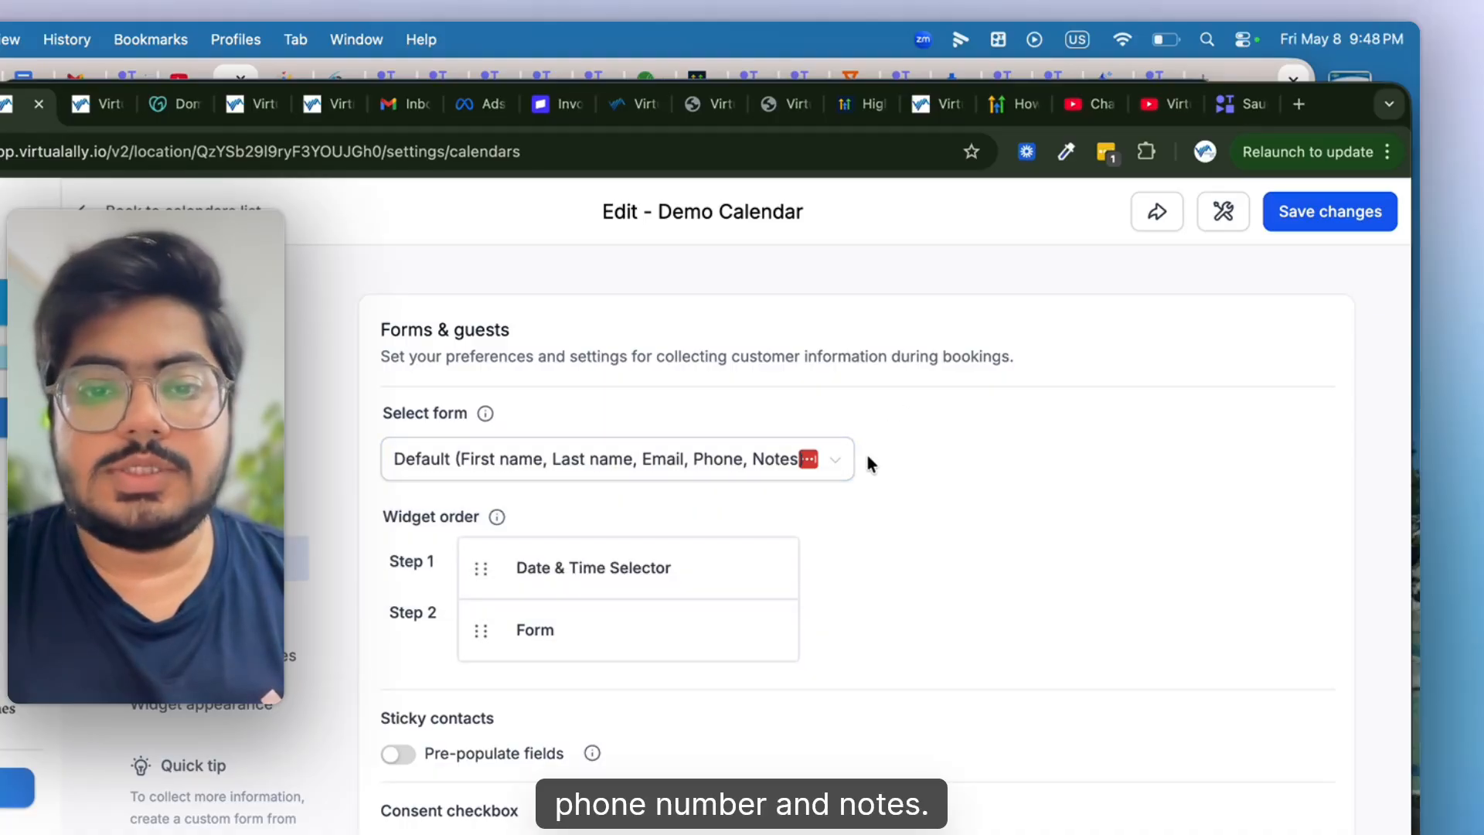
pyautogui.click(606, 480)
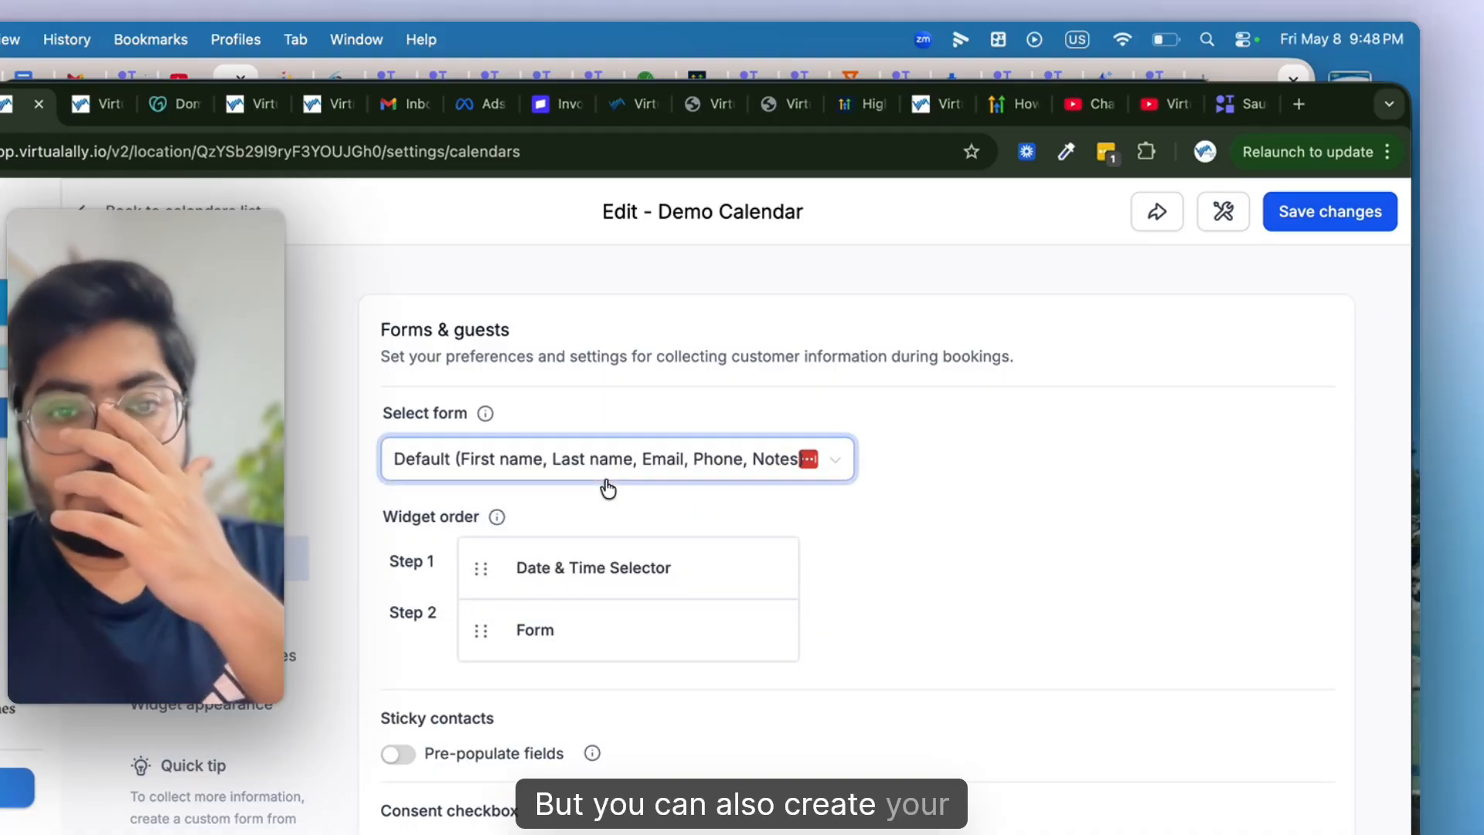
pyautogui.click(630, 471)
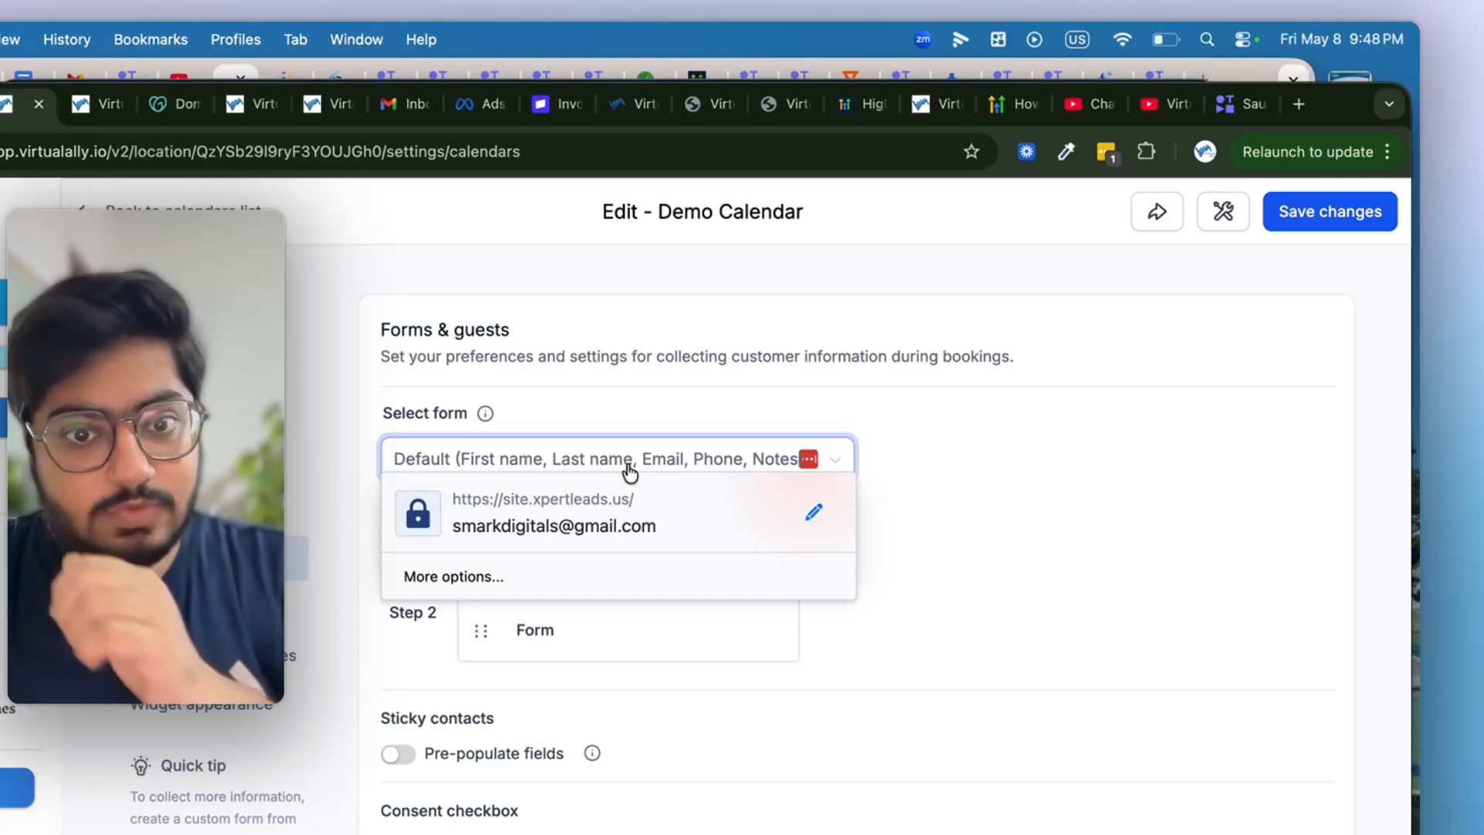
pyautogui.click(843, 464)
pyautogui.click(835, 464)
pyautogui.click(835, 464)
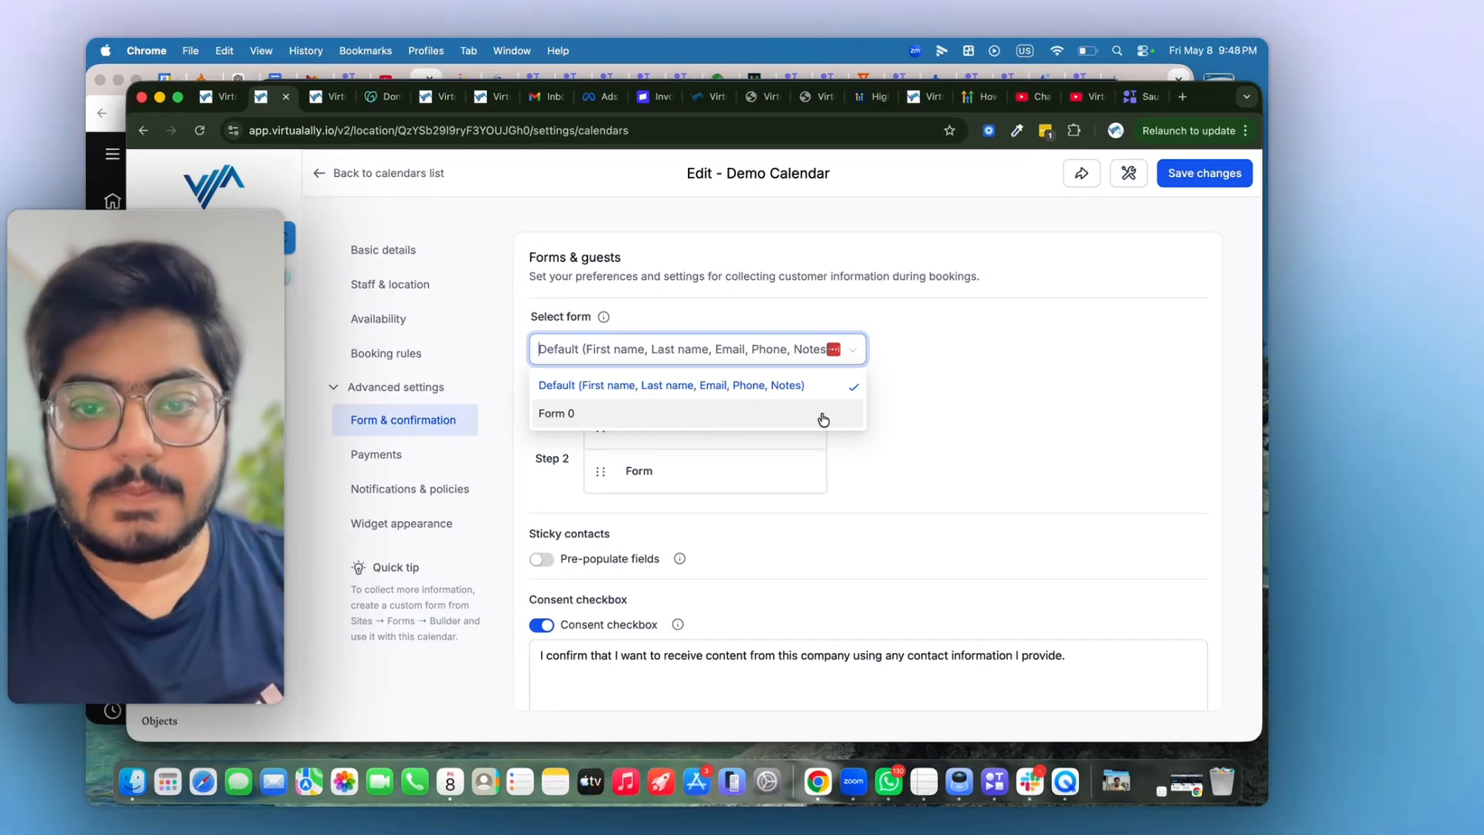
pyautogui.click(836, 415)
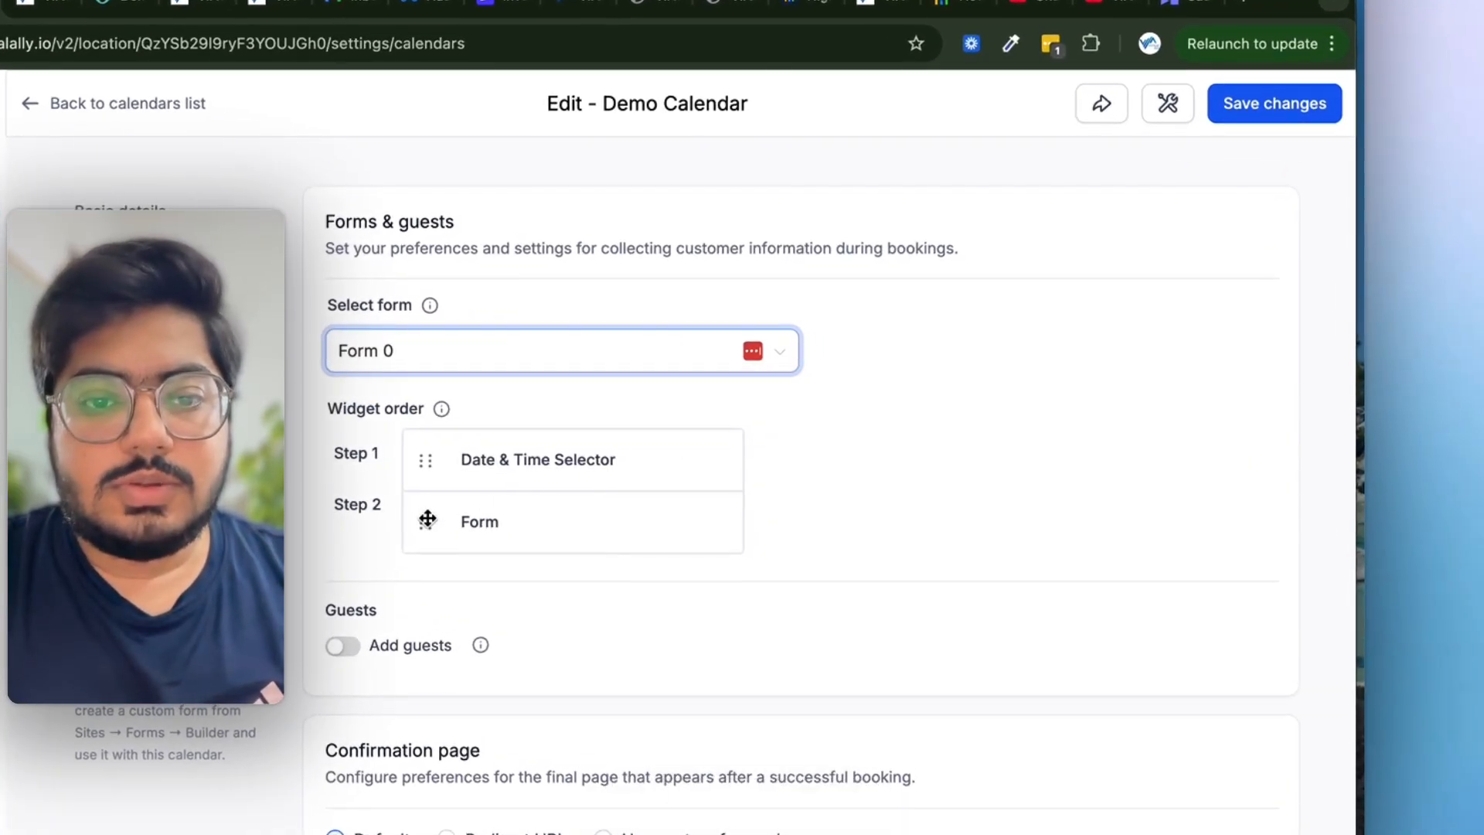
# Step: Try reordering the Date & Time Selector and Form steps in the widget order
pyautogui.moveTo(428, 518); pyautogui.dragTo(428, 519)
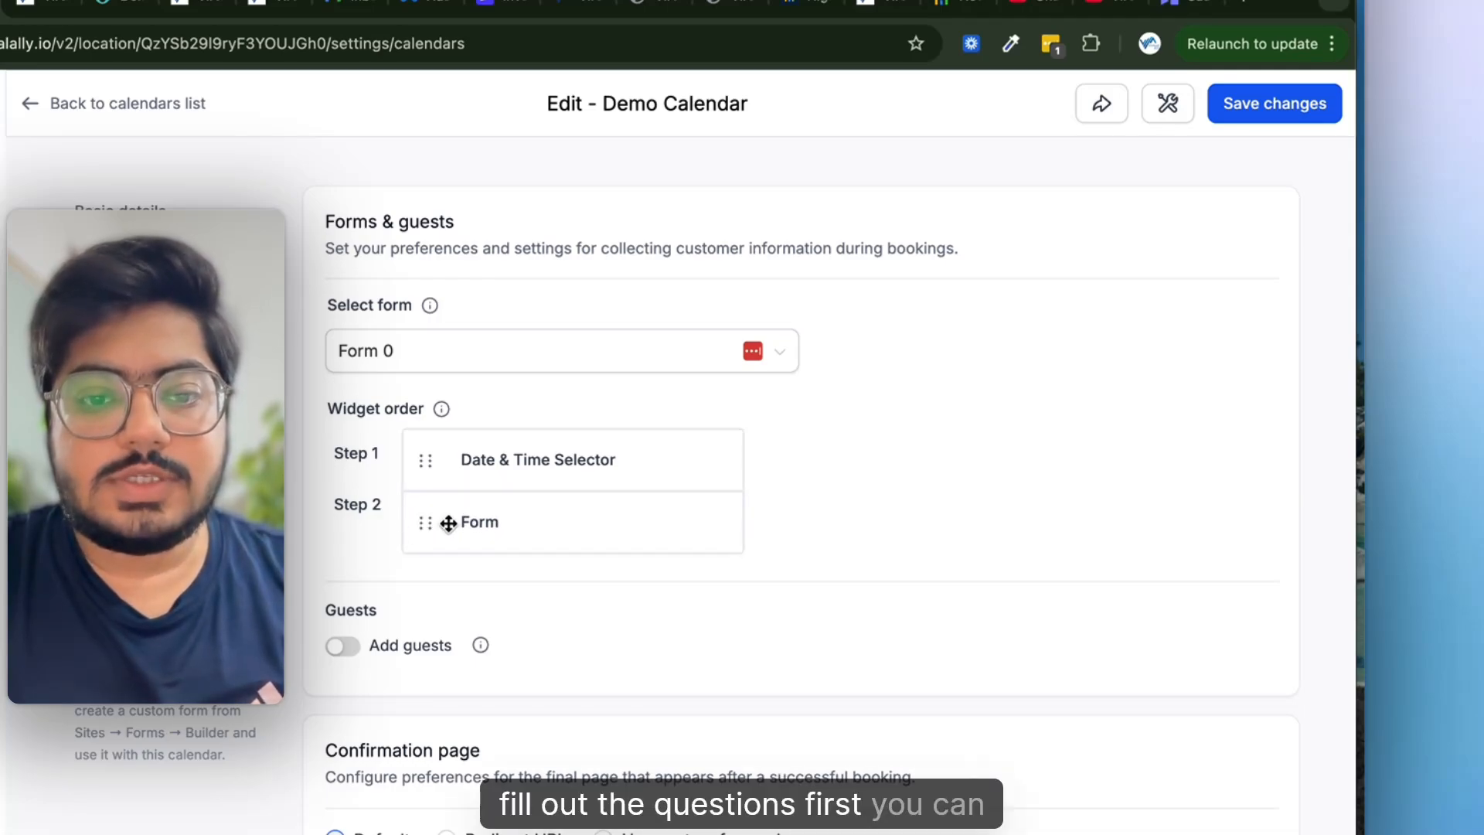
pyautogui.moveTo(431, 478); pyautogui.dragTo(428, 481)
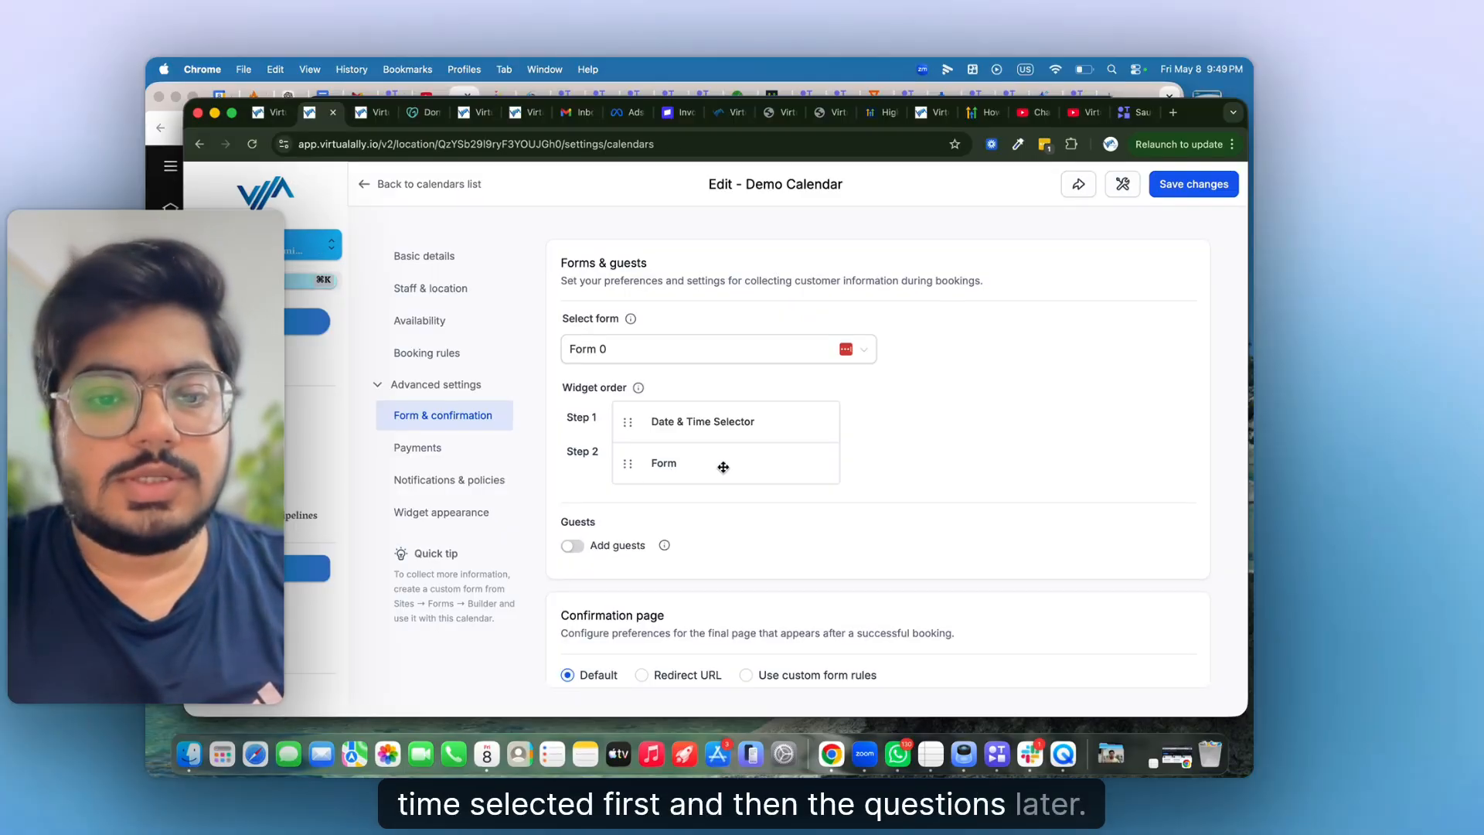
pyautogui.click(283, 612)
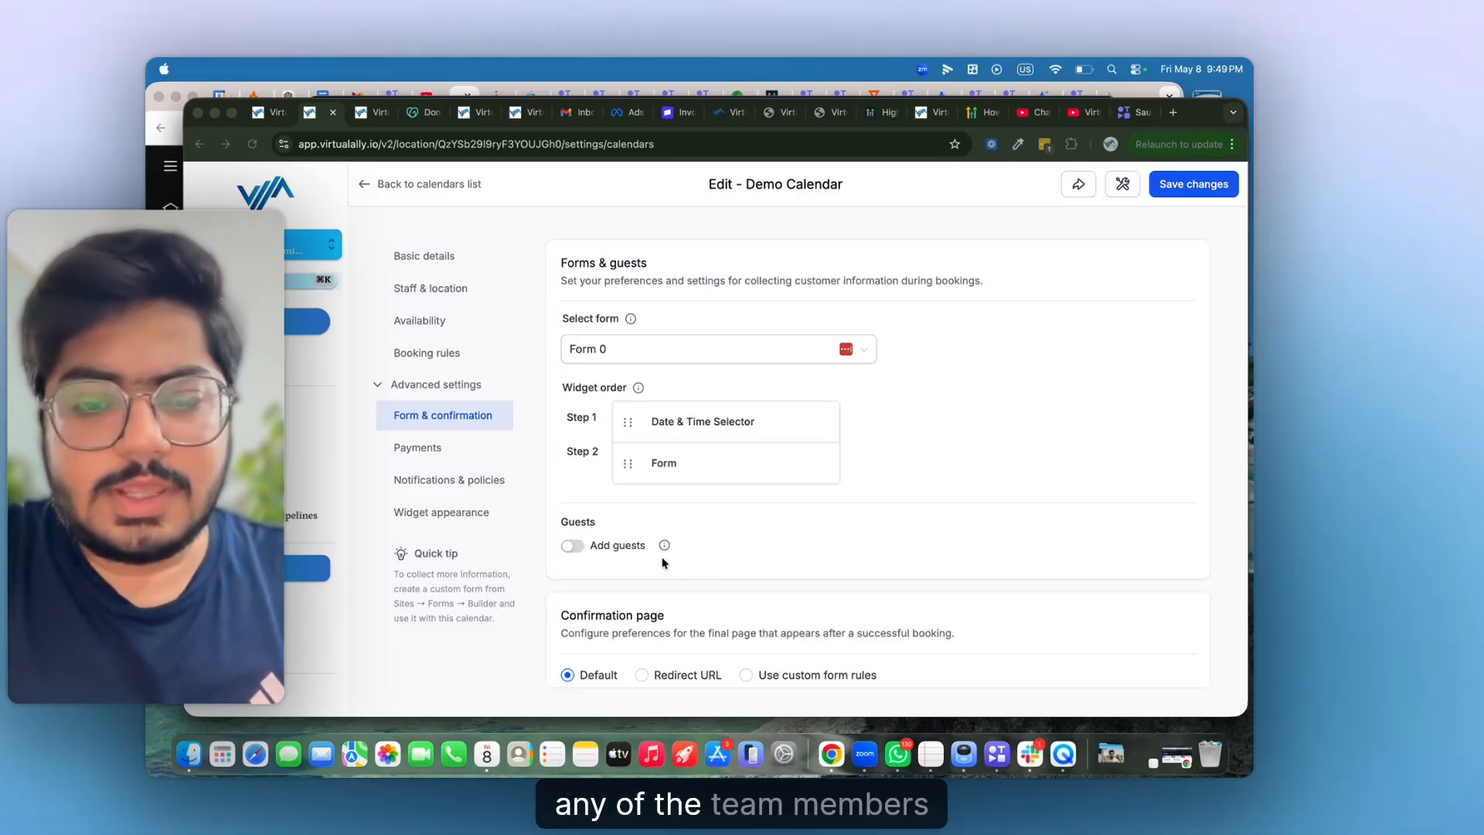
# Step: Turn on Add guests to view its options and turn it off again
pyautogui.scroll(-3, 662, 563)
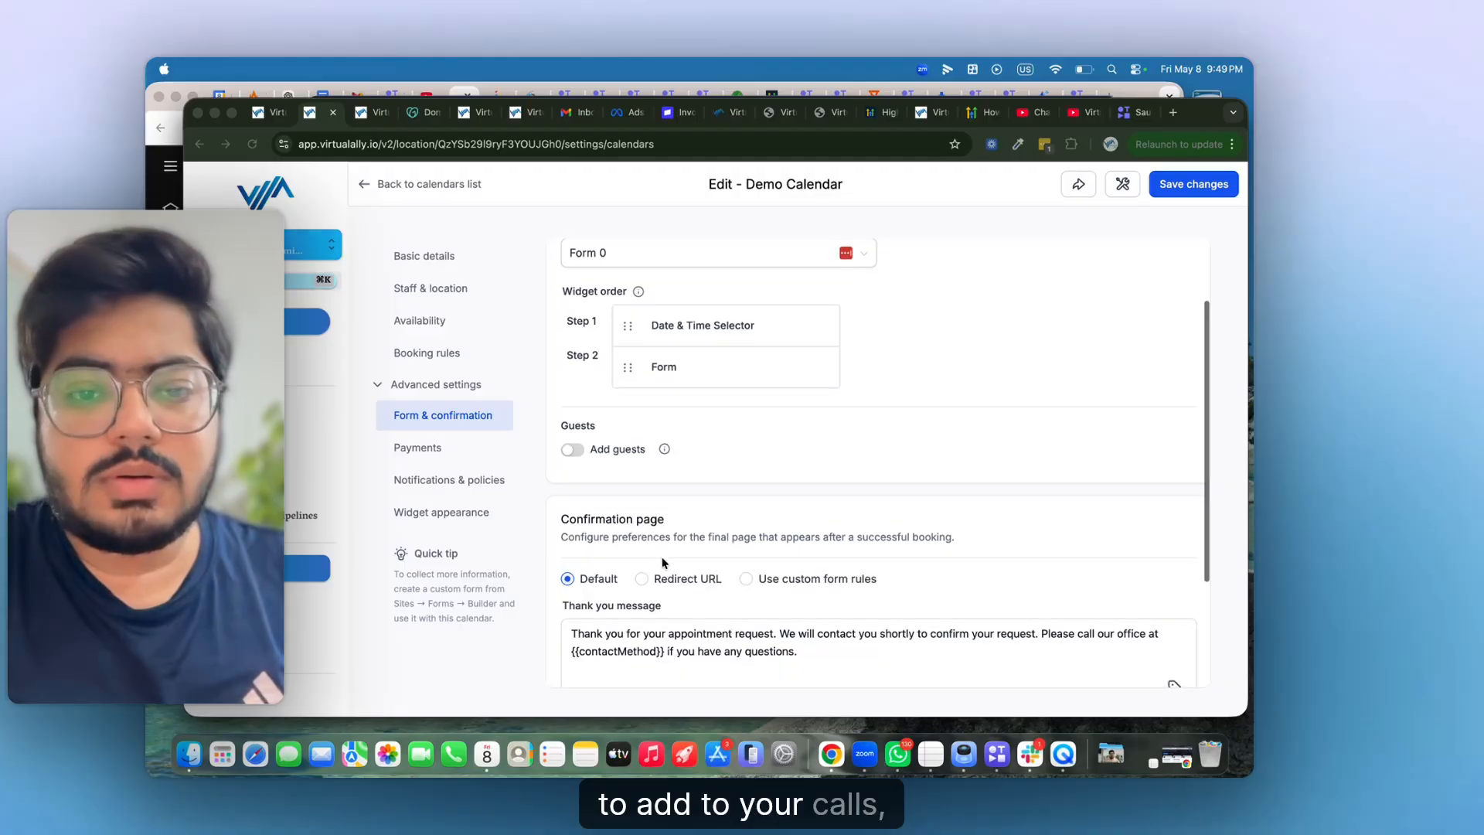
pyautogui.click(573, 450)
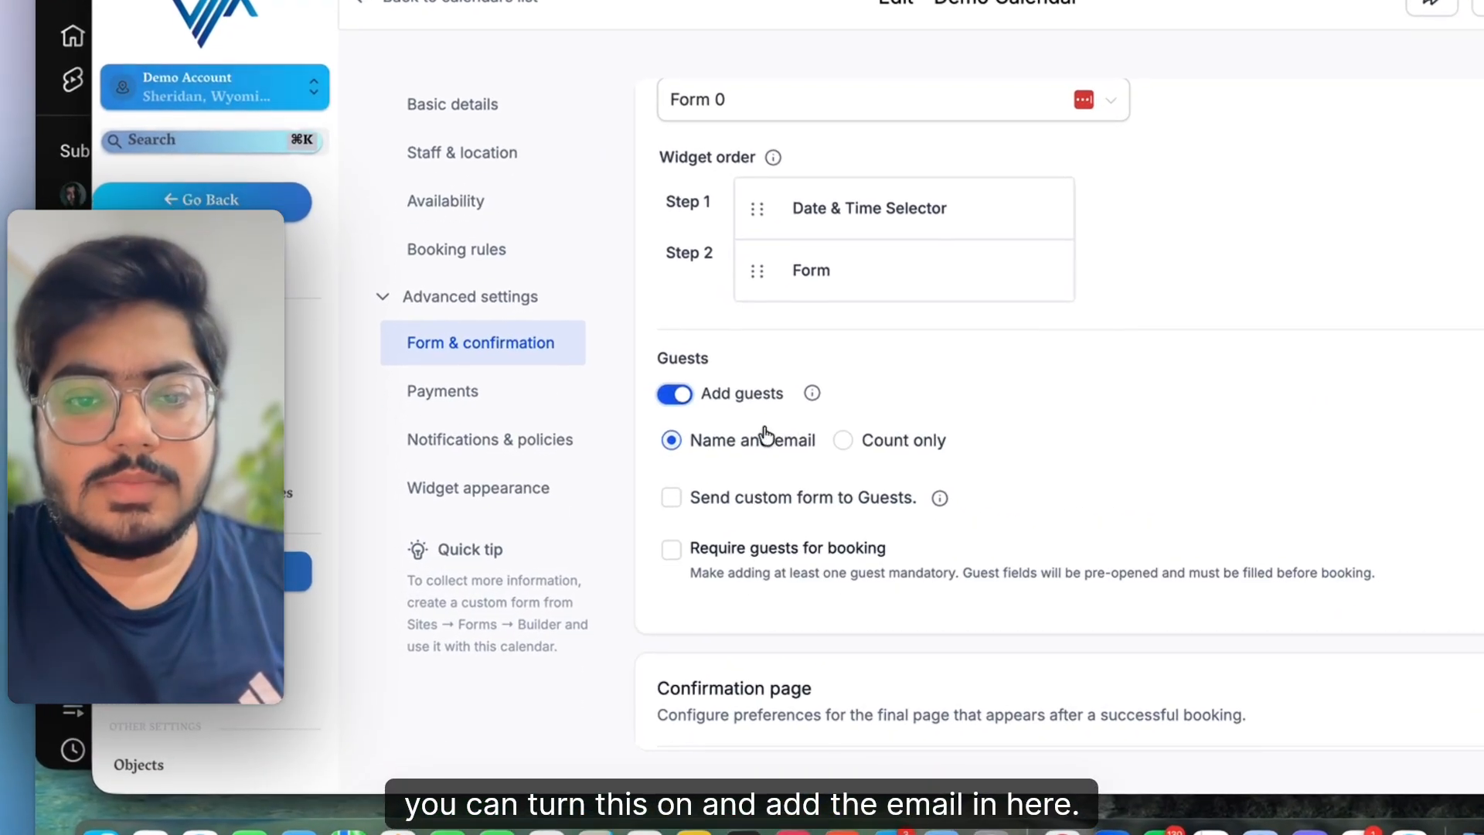
pyautogui.click(684, 395)
# Step: Set the confirmation page to redirect to virtualally.io/thankyou after booking and save the calendar changes
pyautogui.scroll(-4, 881, 470)
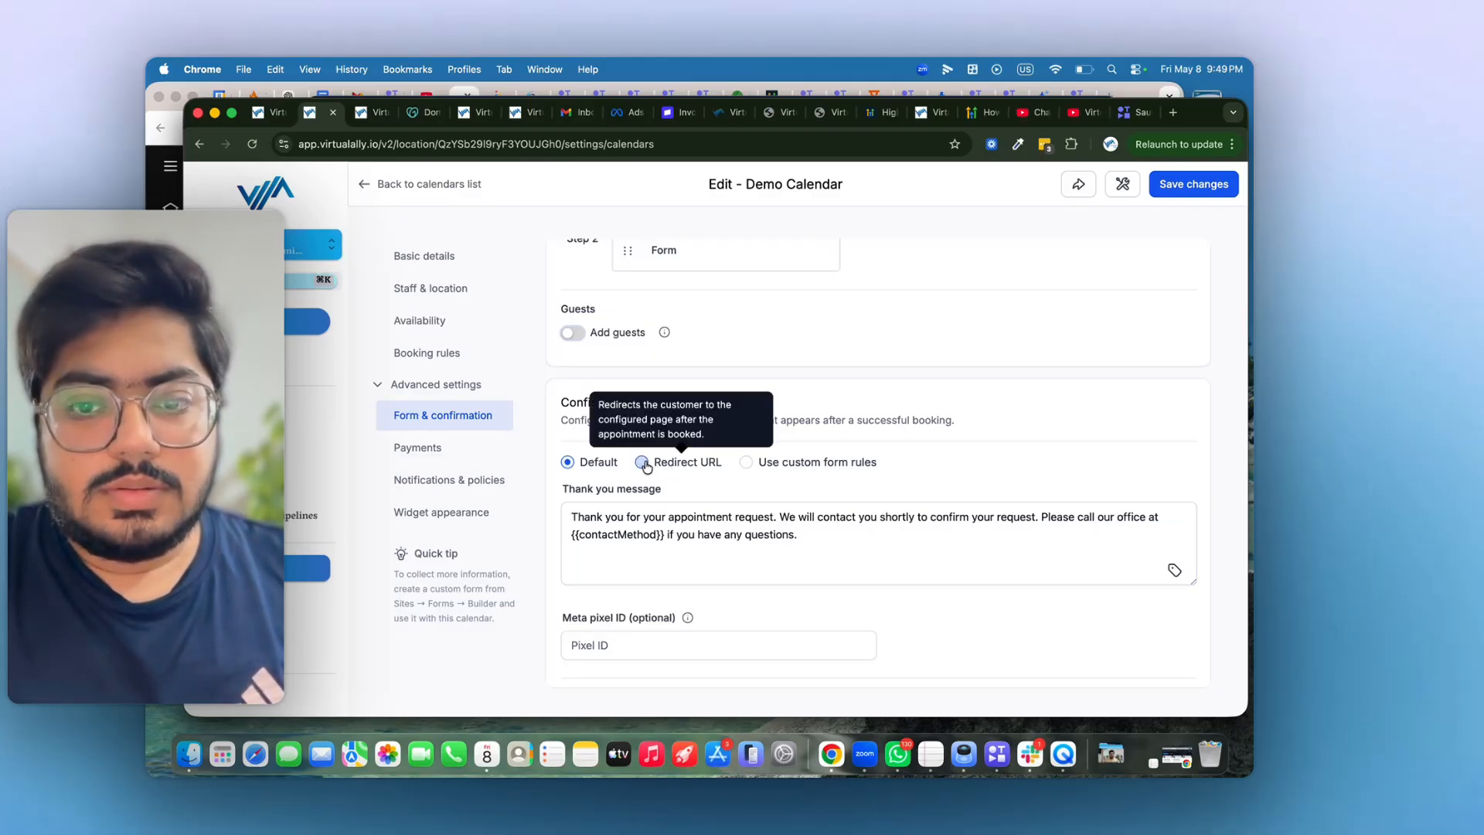
pyautogui.scroll(3, 742, 464)
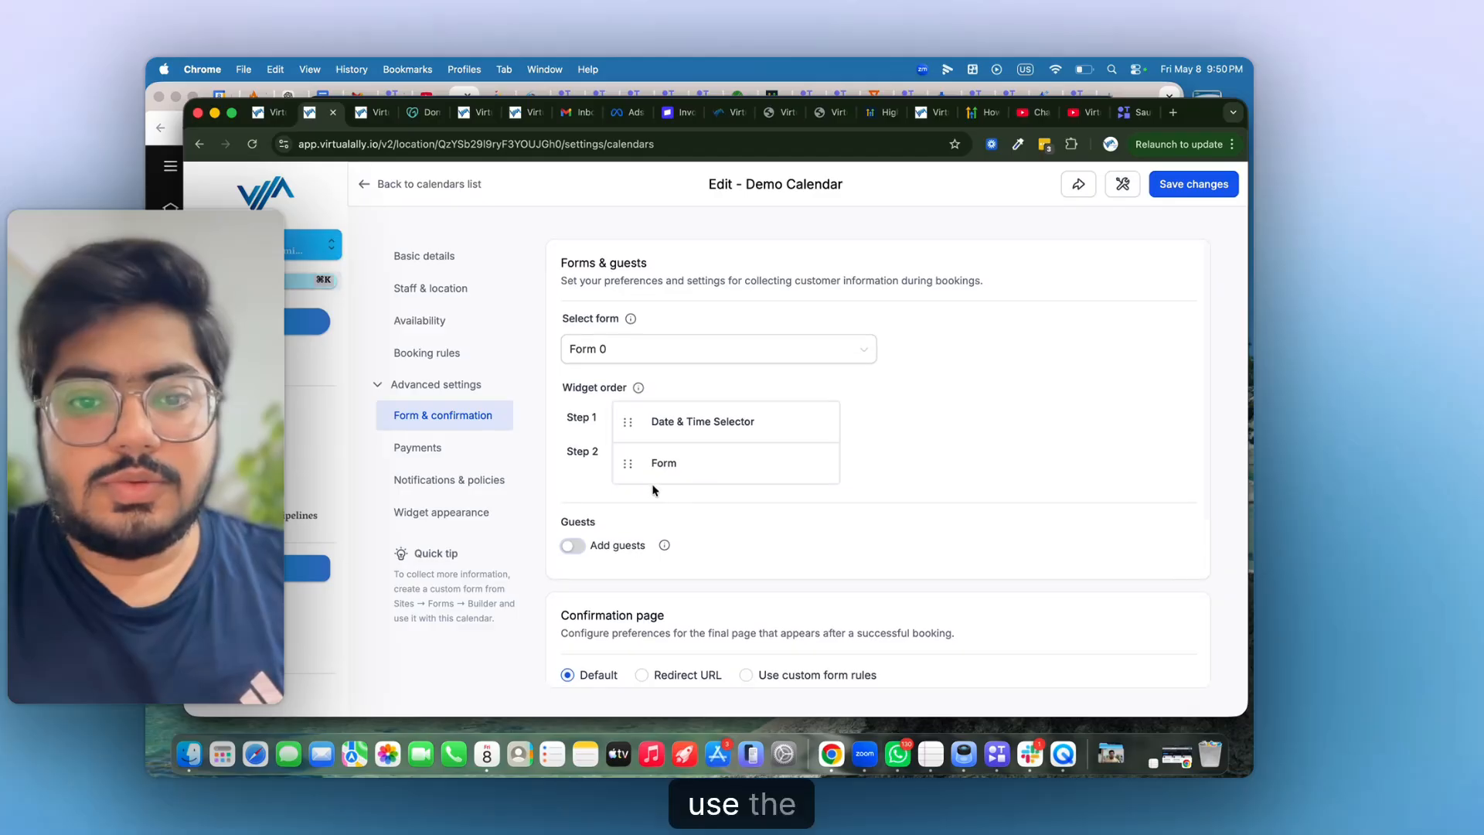
pyautogui.scroll(-5, 722, 475)
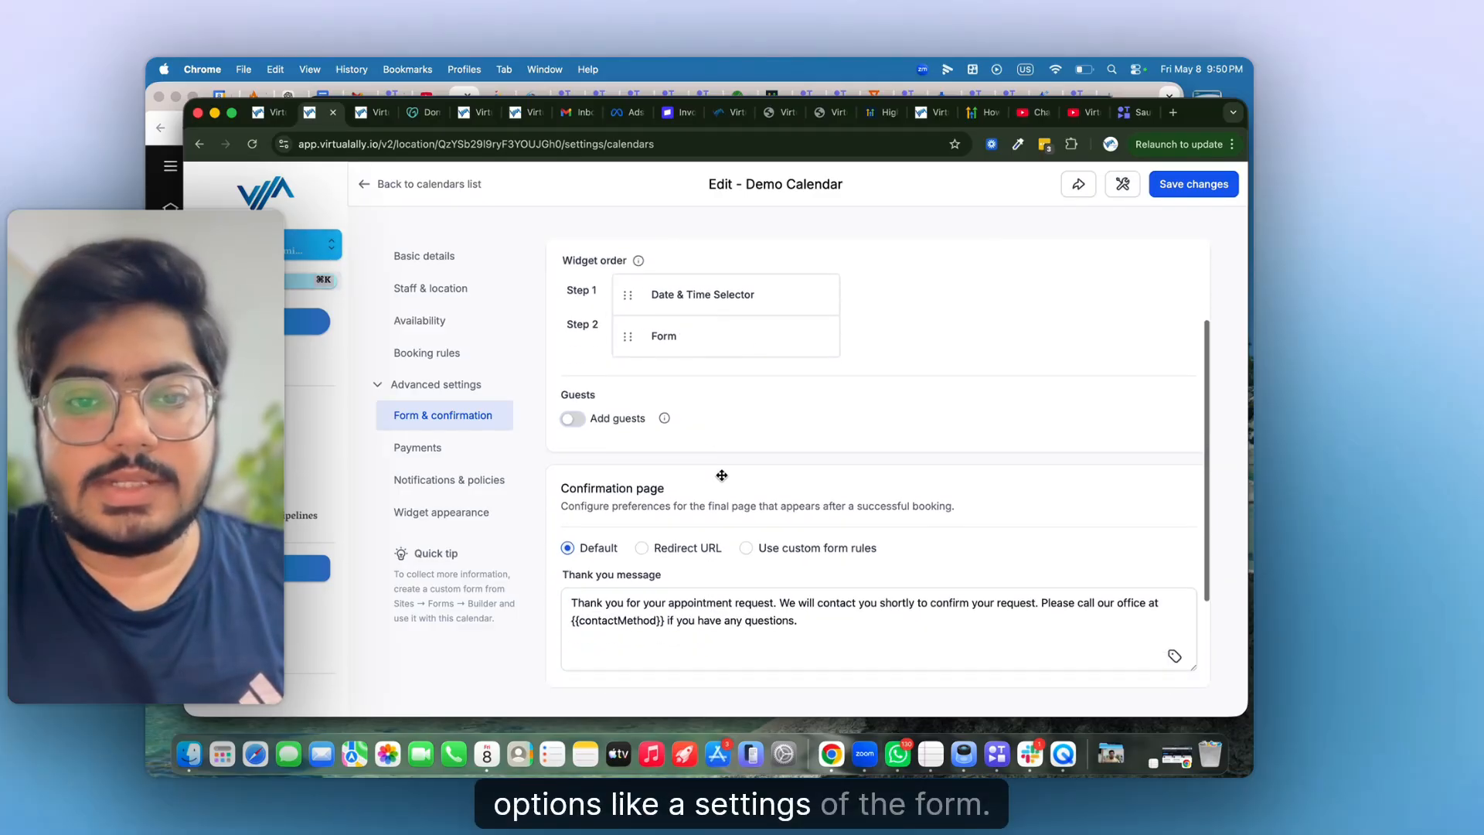
pyautogui.click(641, 437)
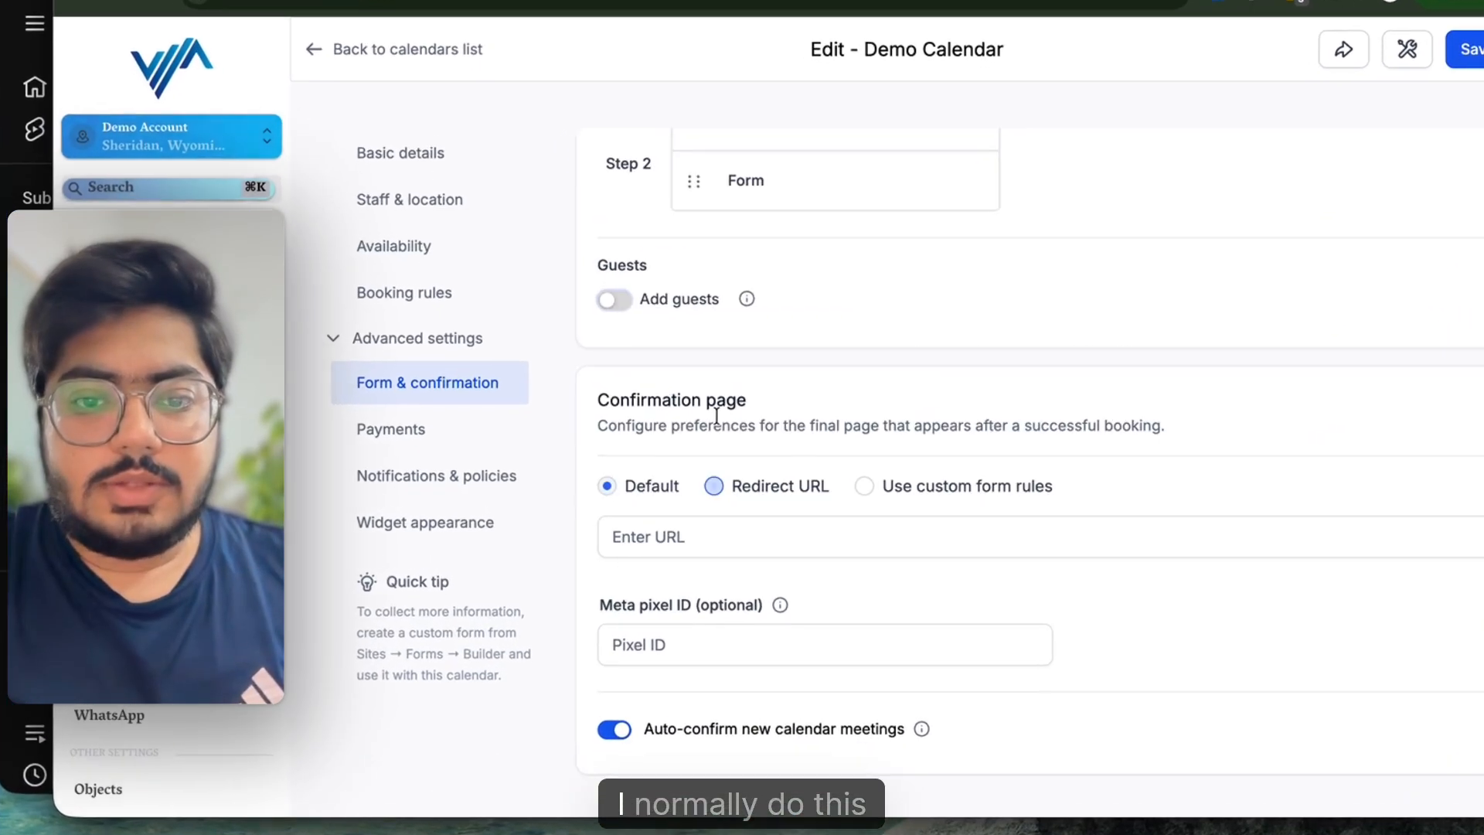
pyautogui.click(660, 523)
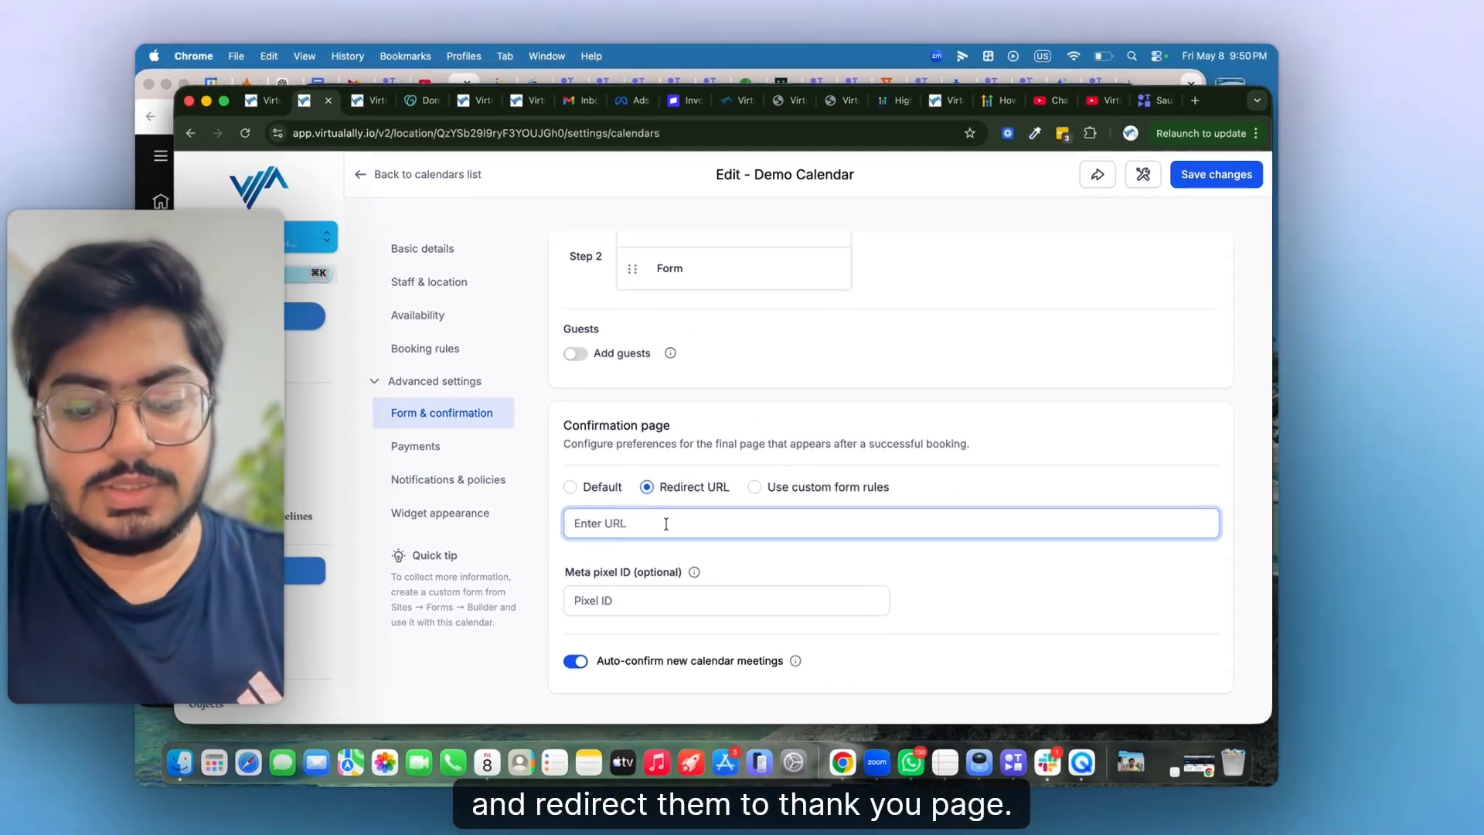
pyautogui.write('virtualally.io/thankyou')
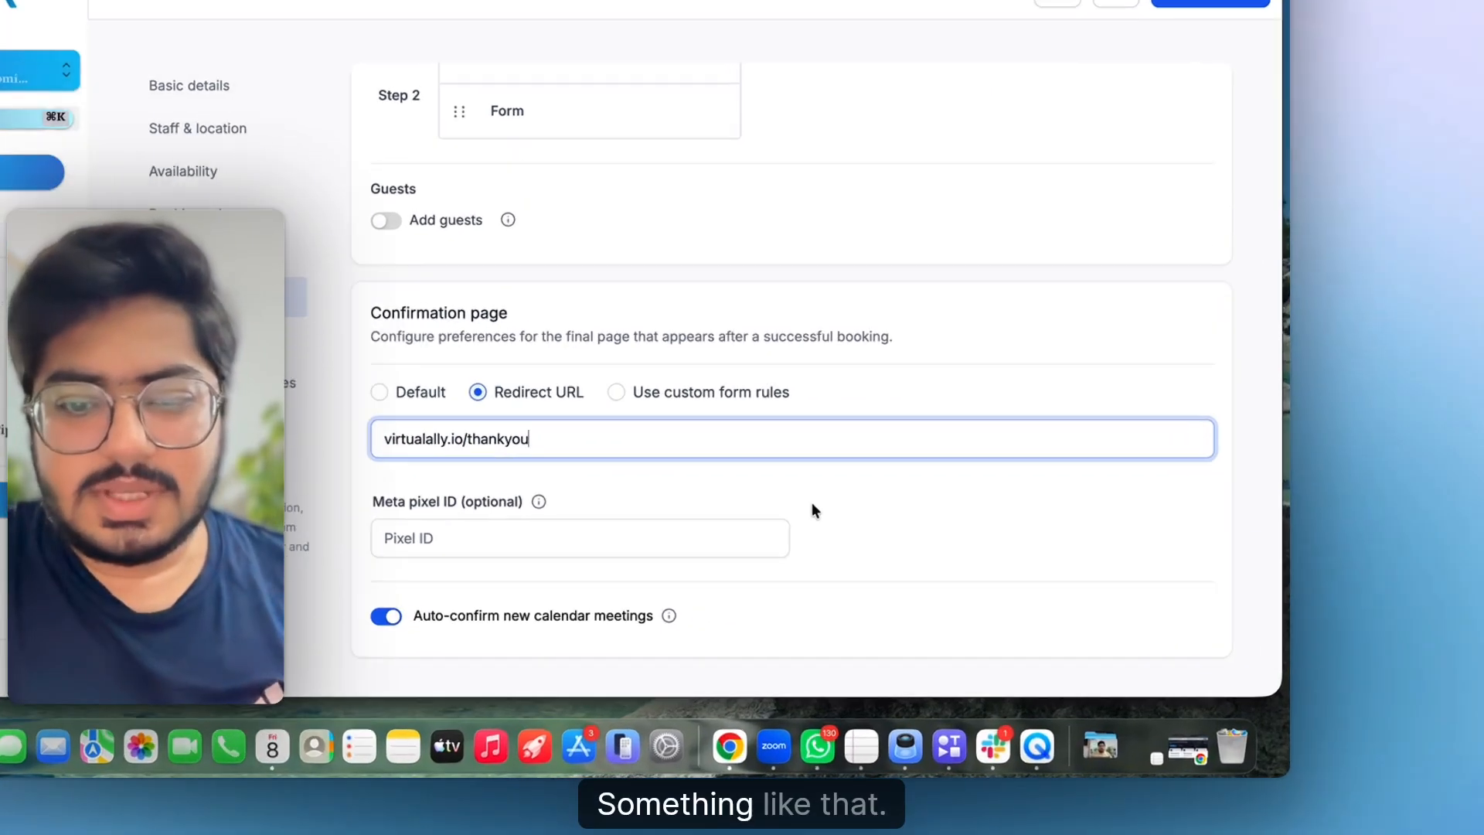
pyautogui.click(891, 569)
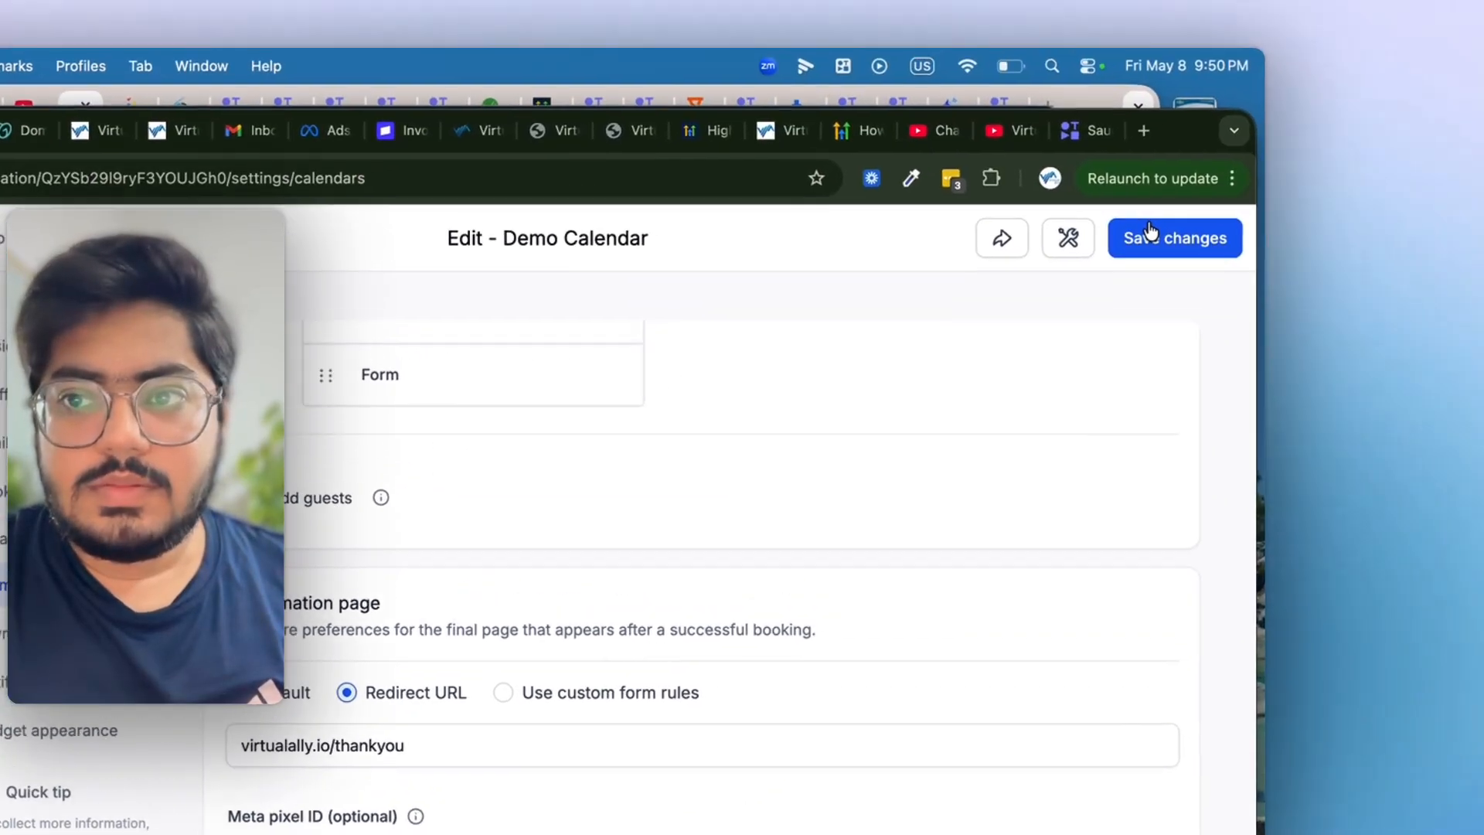
pyautogui.click(1150, 241)
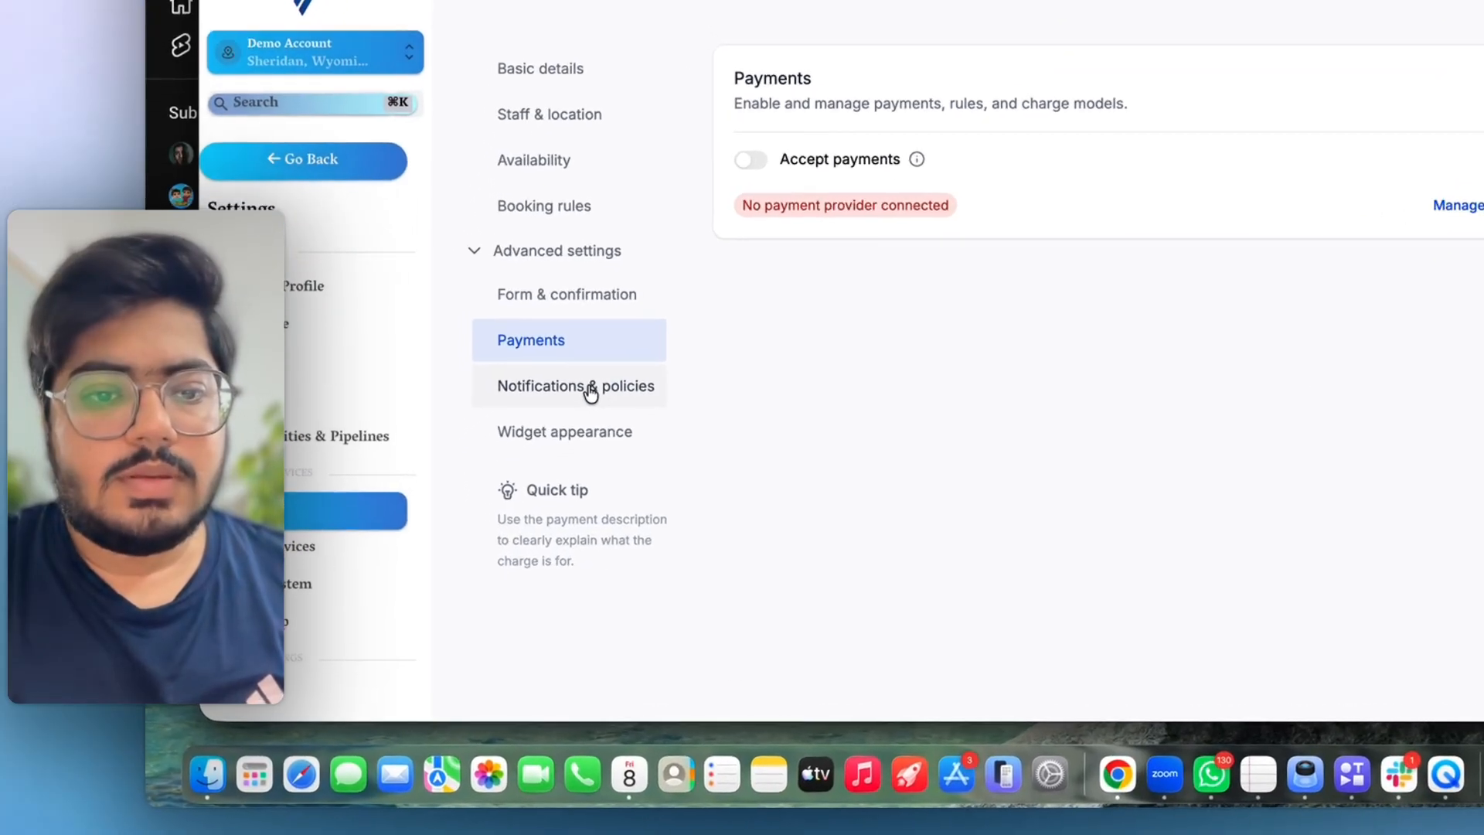
# Step: In the notification settings, enable the email for unconfirmed booked appointments and exclude additional emails from its recipients
pyautogui.click(453, 480)
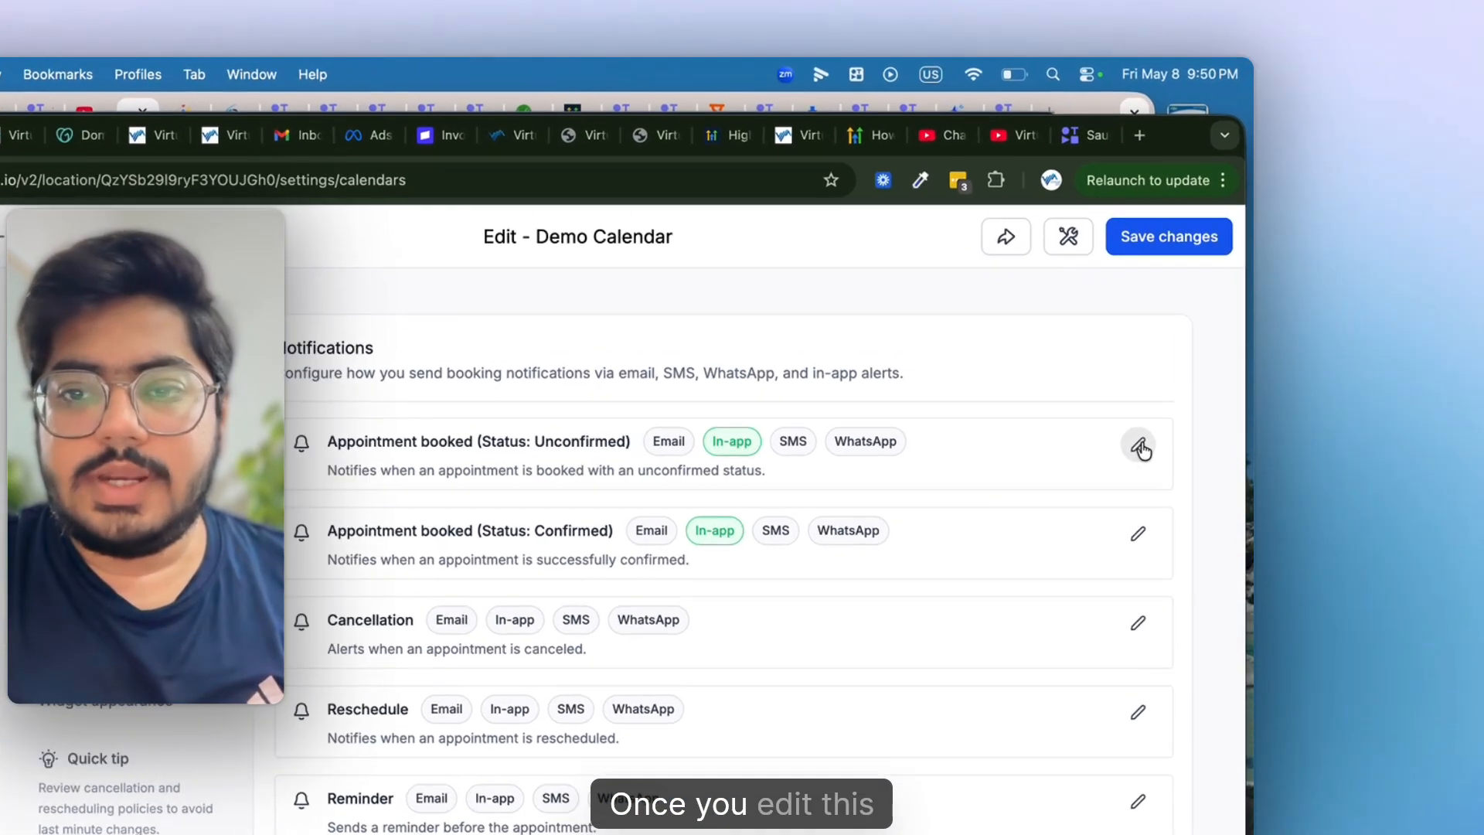
pyautogui.click(1172, 328)
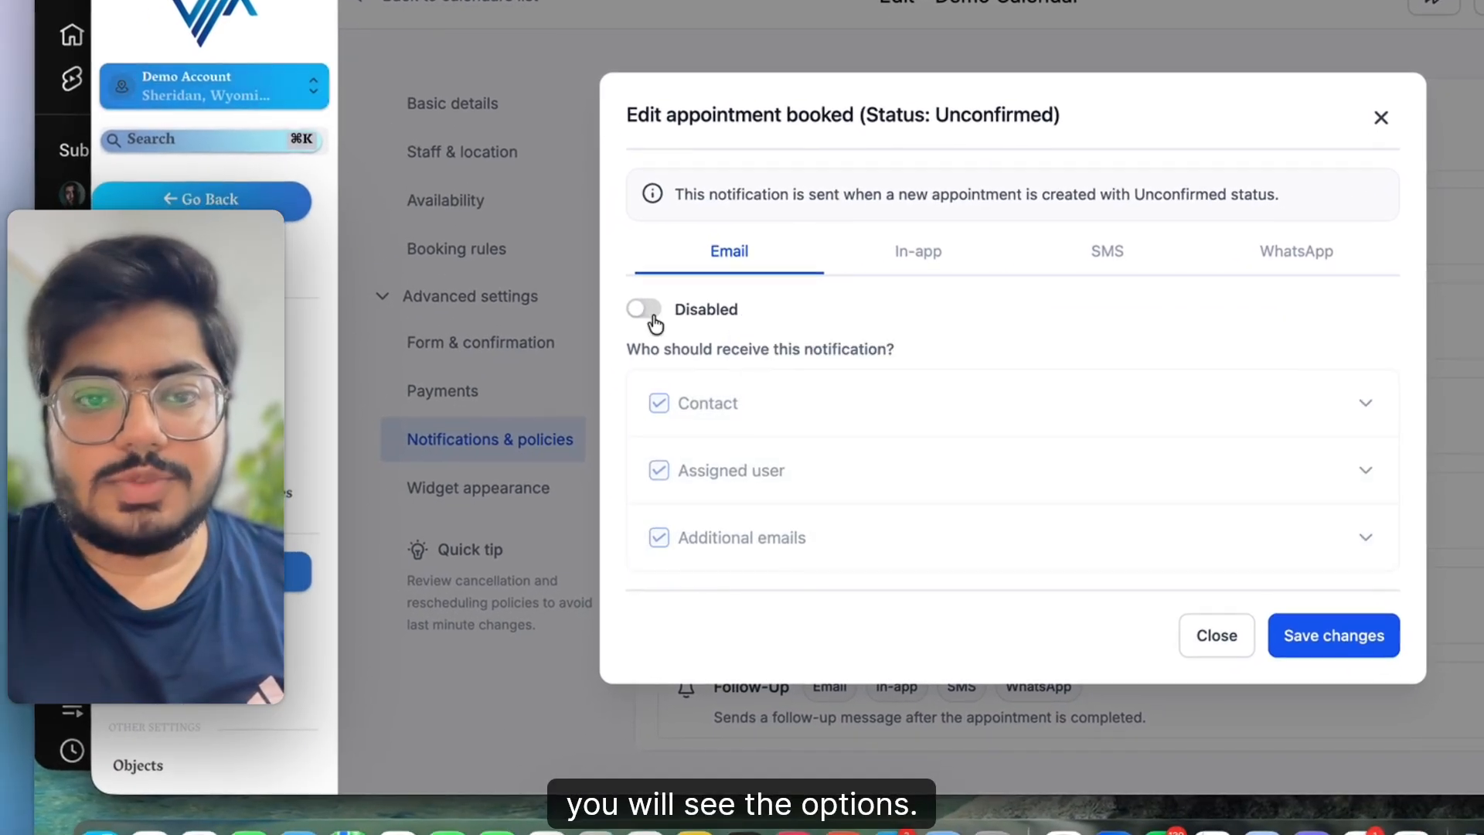
pyautogui.click(646, 313)
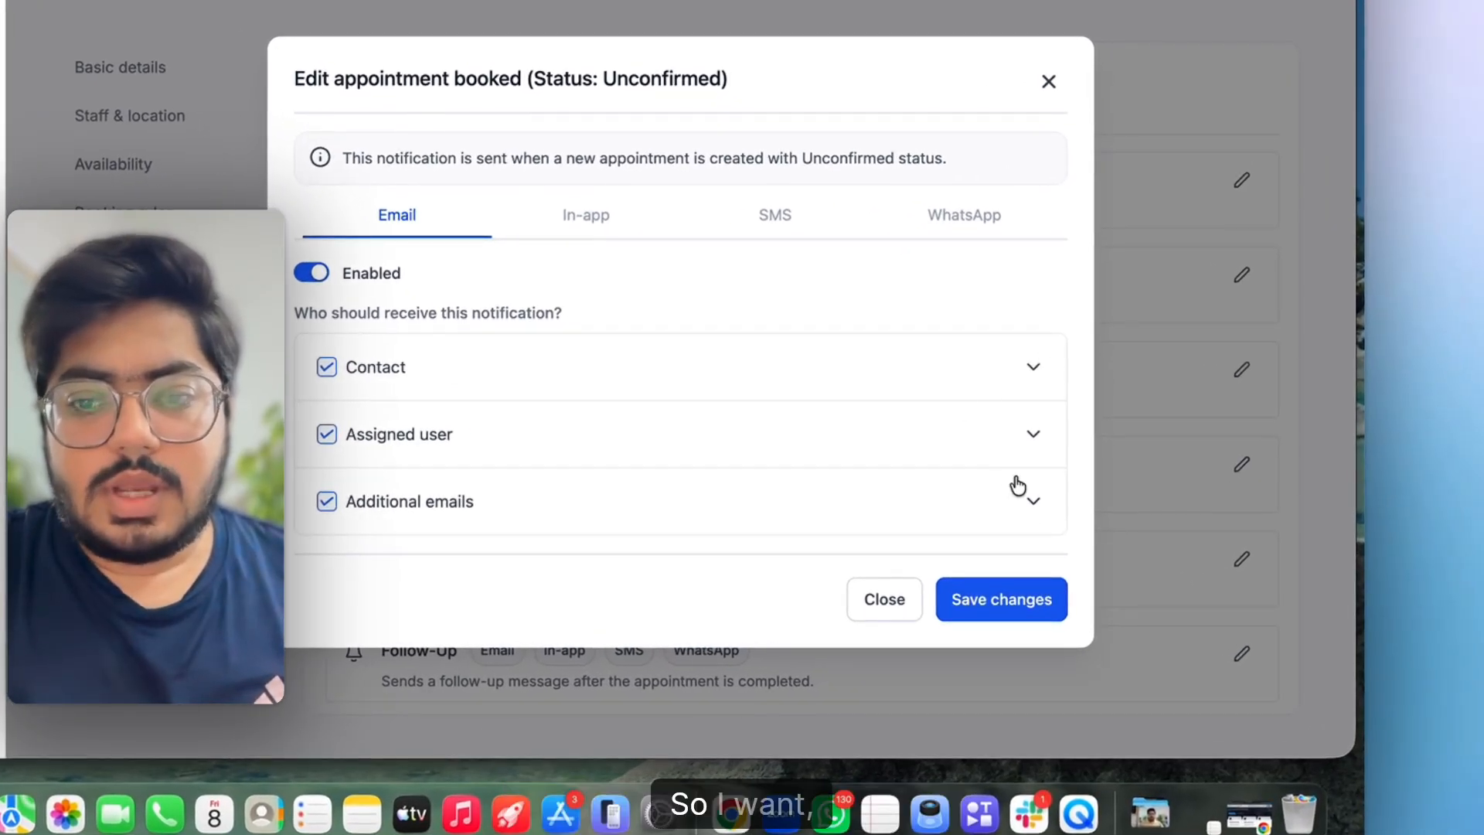
pyautogui.click(1036, 504)
pyautogui.scroll(-5, 736, 374)
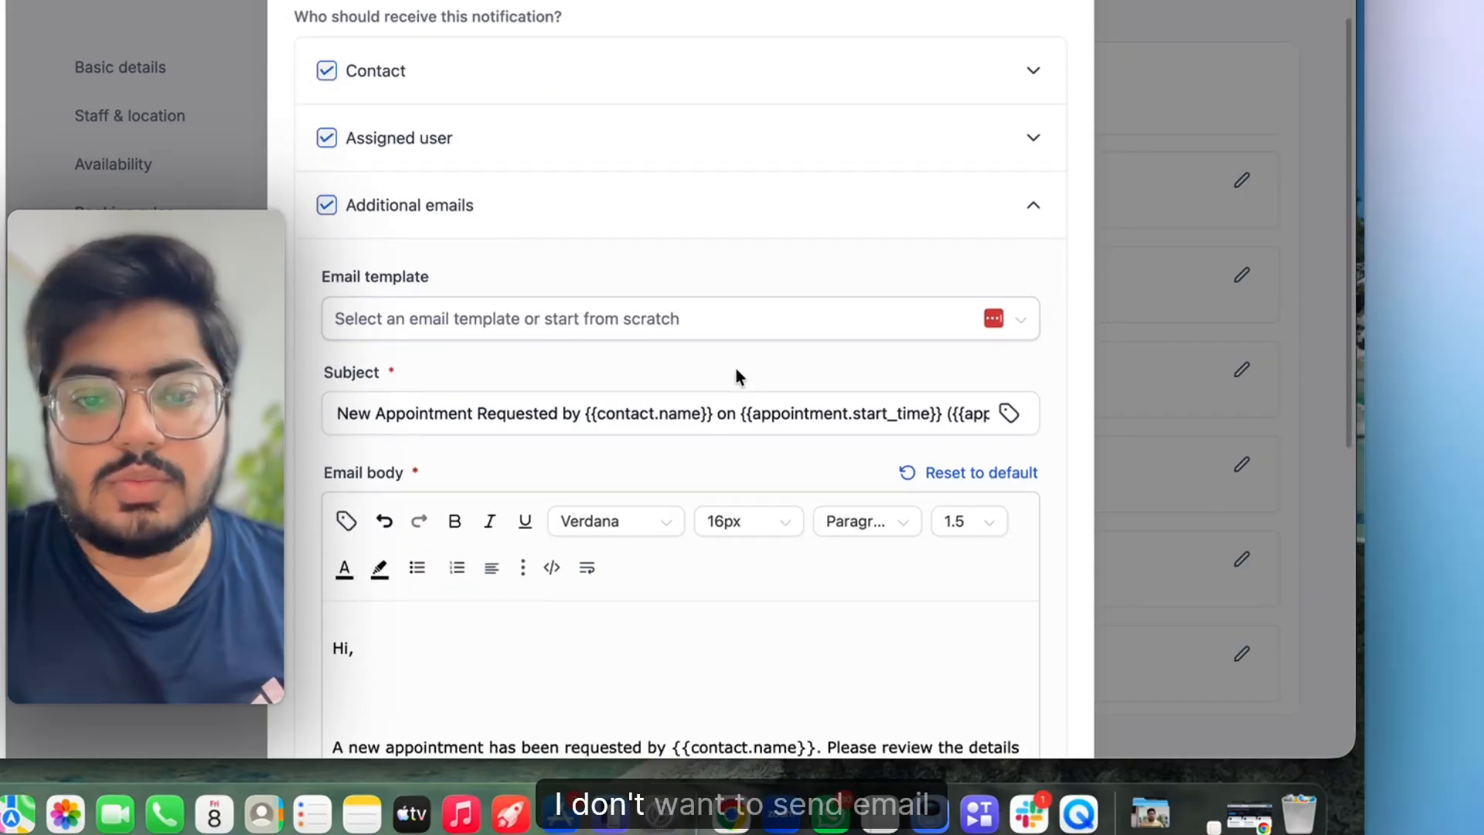
pyautogui.scroll(3, 735, 374)
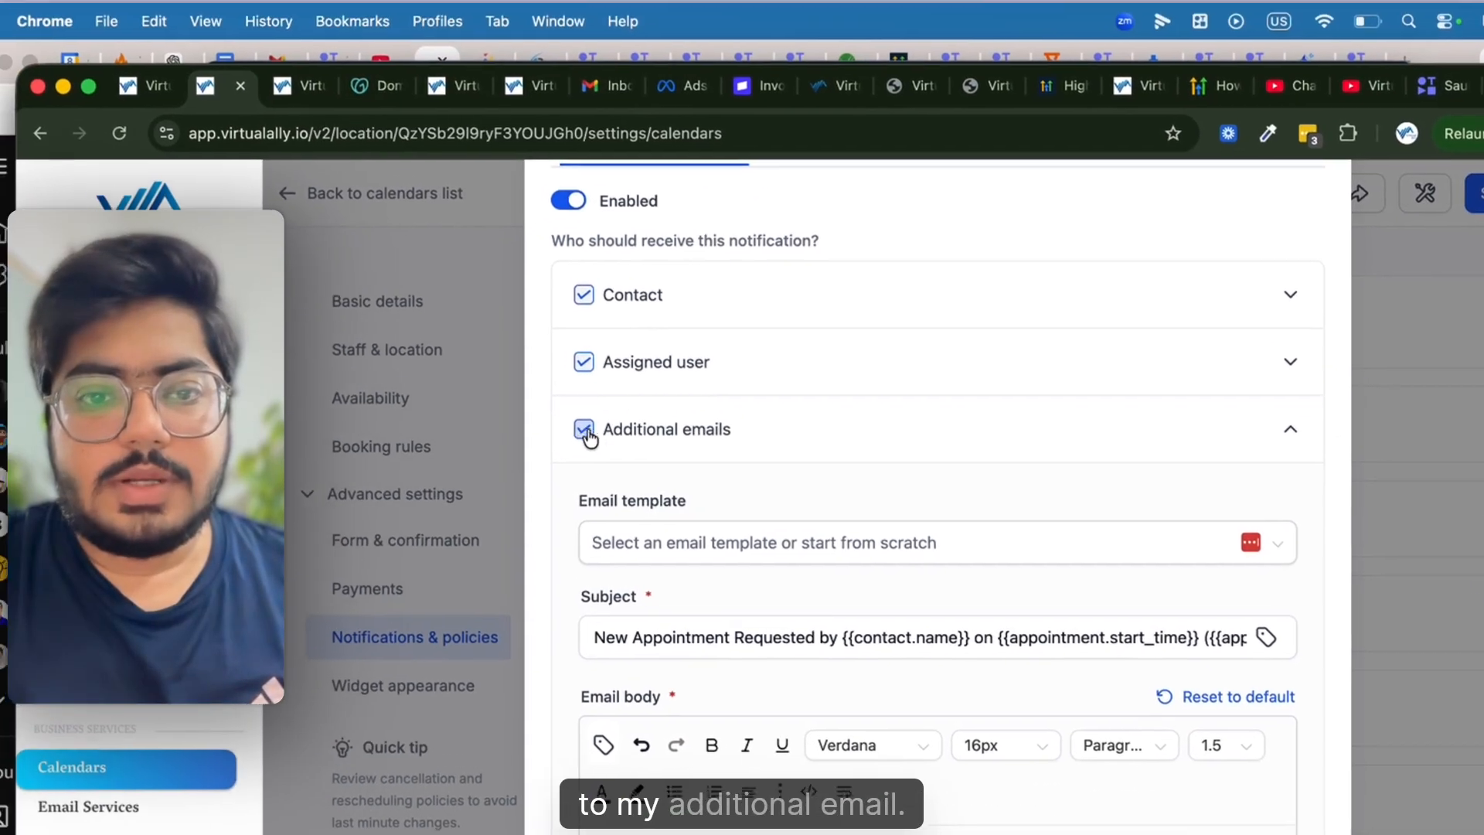
pyautogui.click(605, 448)
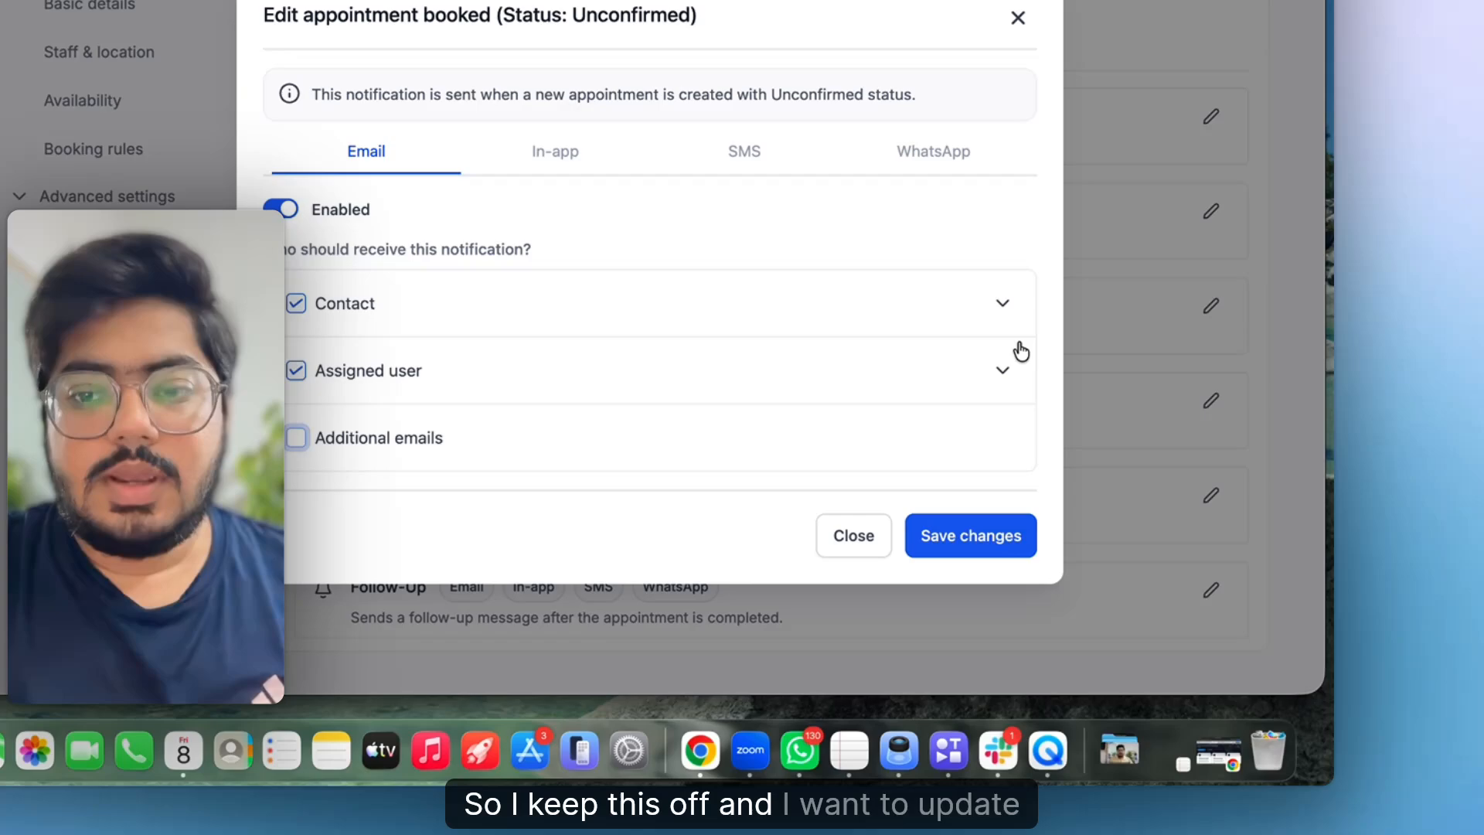
# Step: Review the contact's notification email, including its template, subject, body, sender fields and test email option
pyautogui.click(1003, 303)
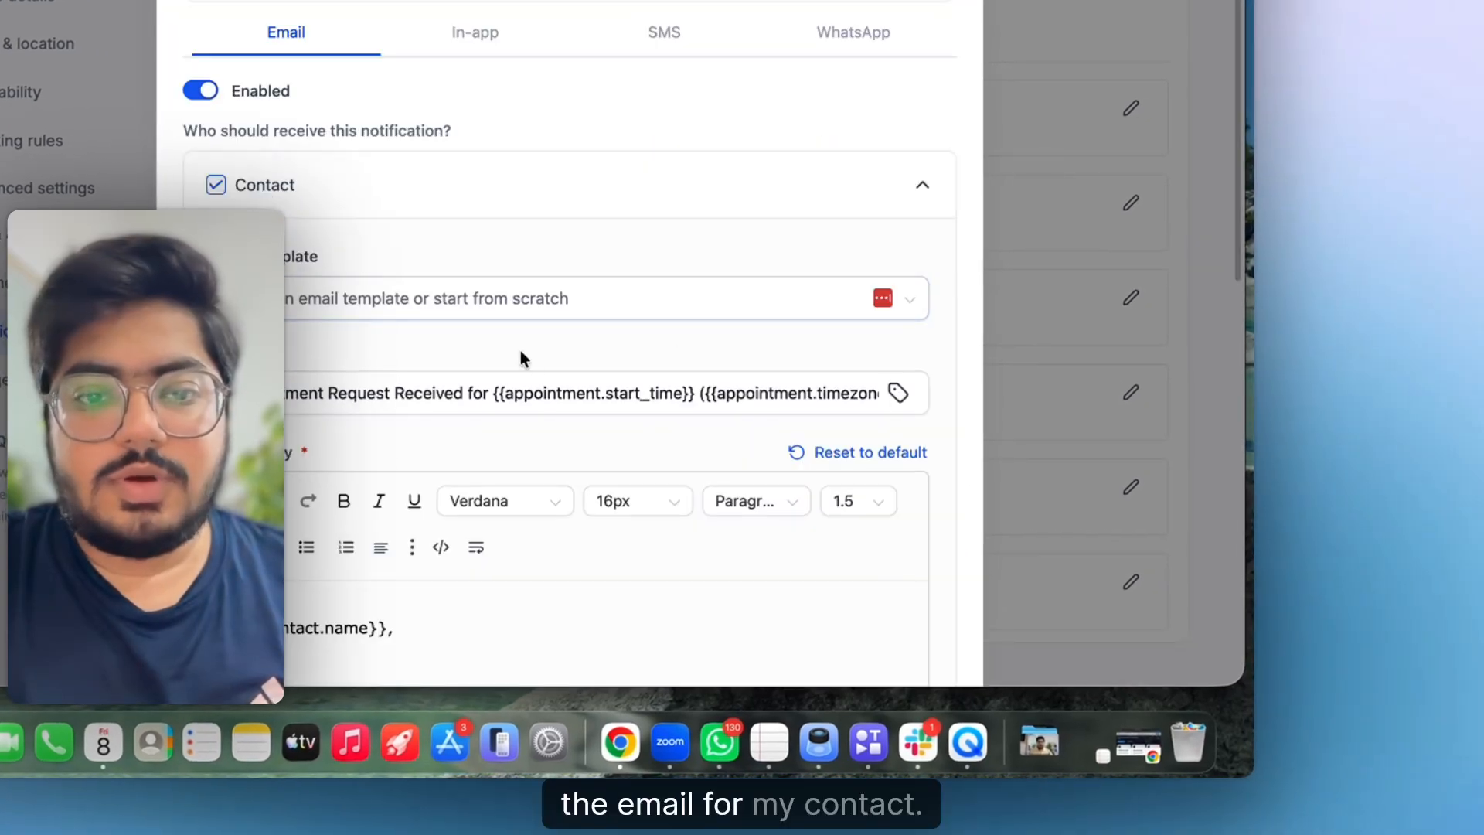
pyautogui.scroll(-8, 521, 355)
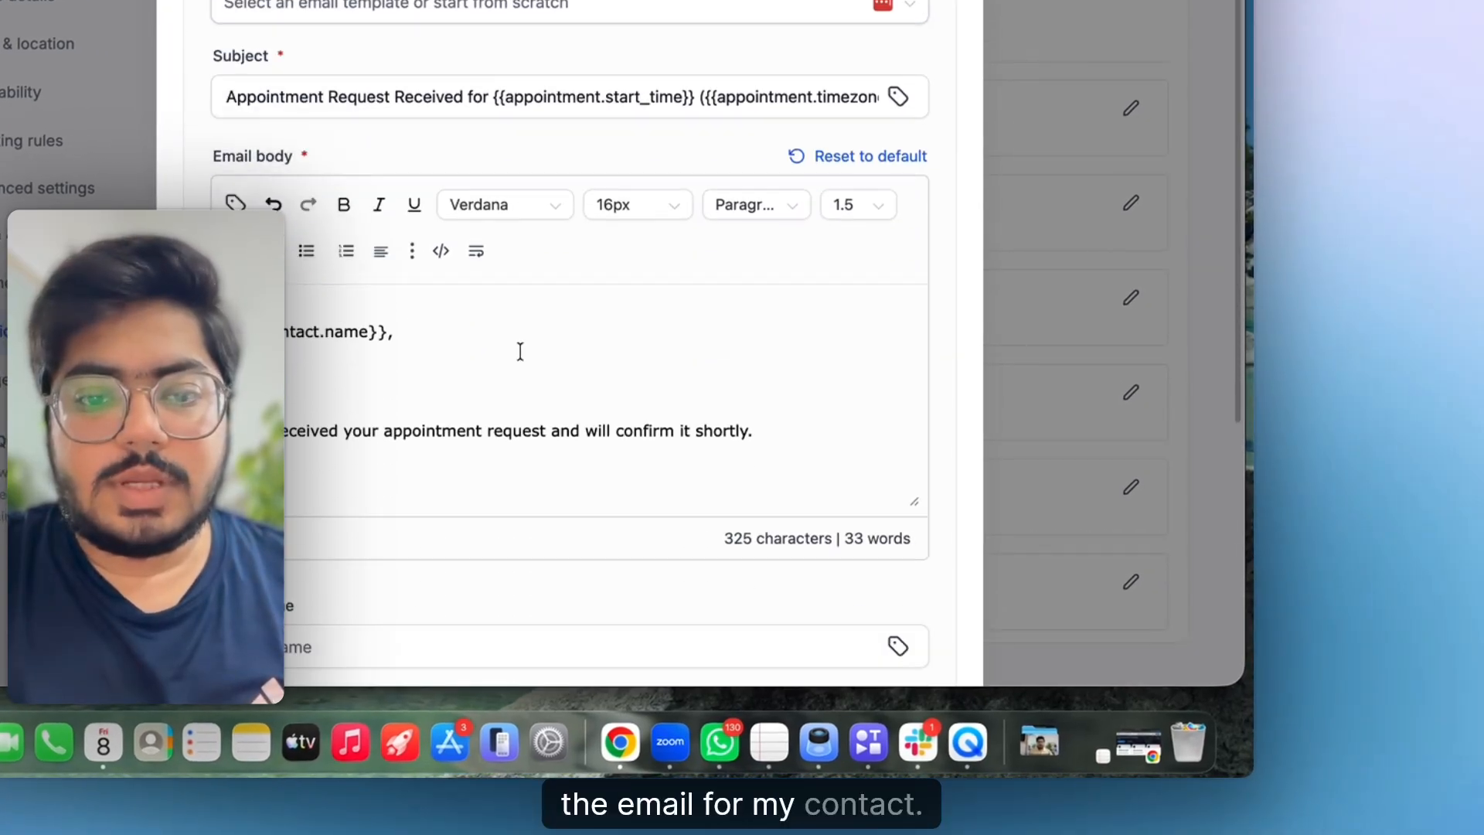
pyautogui.scroll(-2, 521, 356)
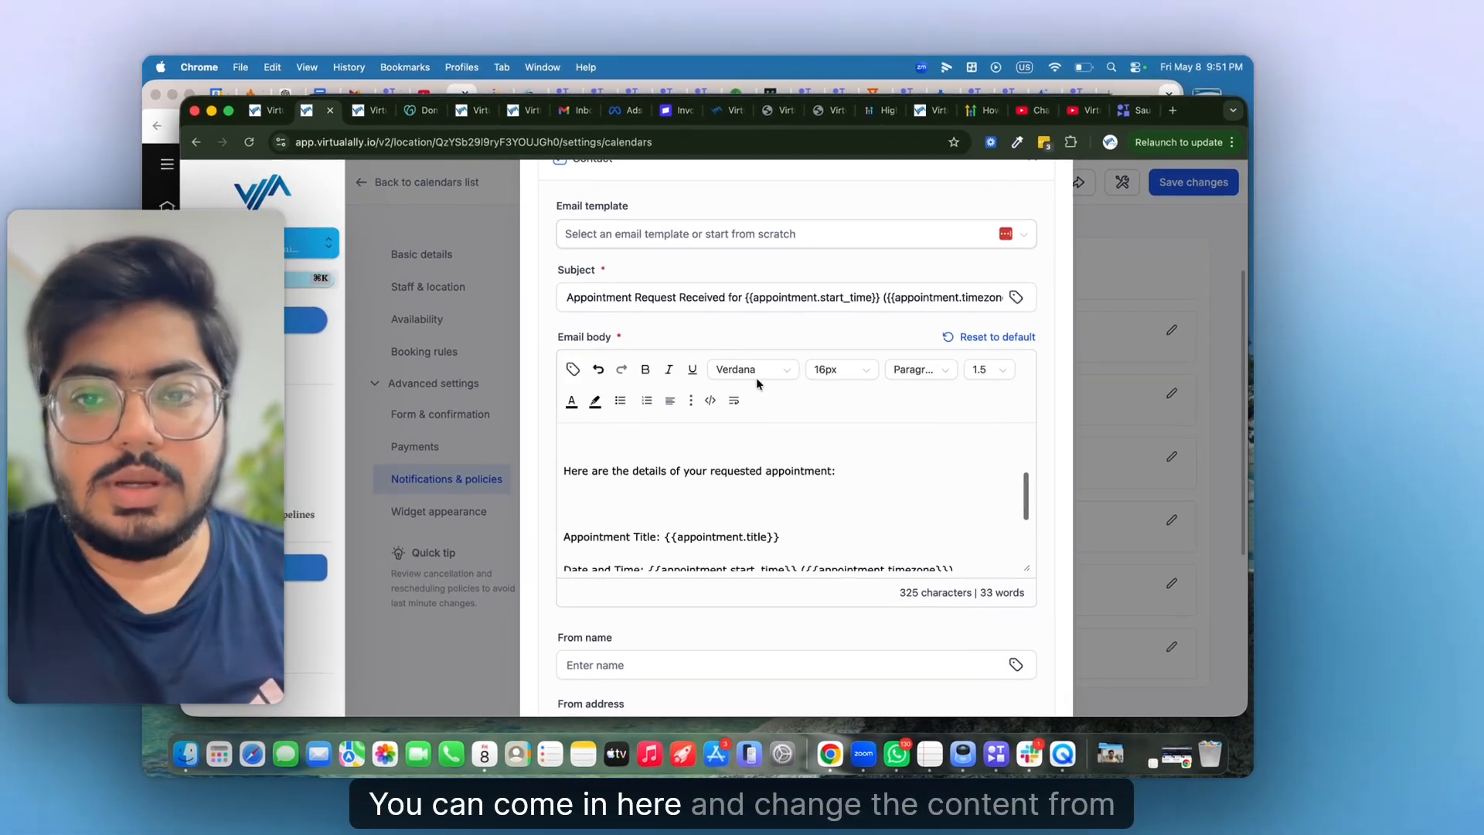
pyautogui.scroll(-3, 654, 495)
pyautogui.scroll(-5, 678, 498)
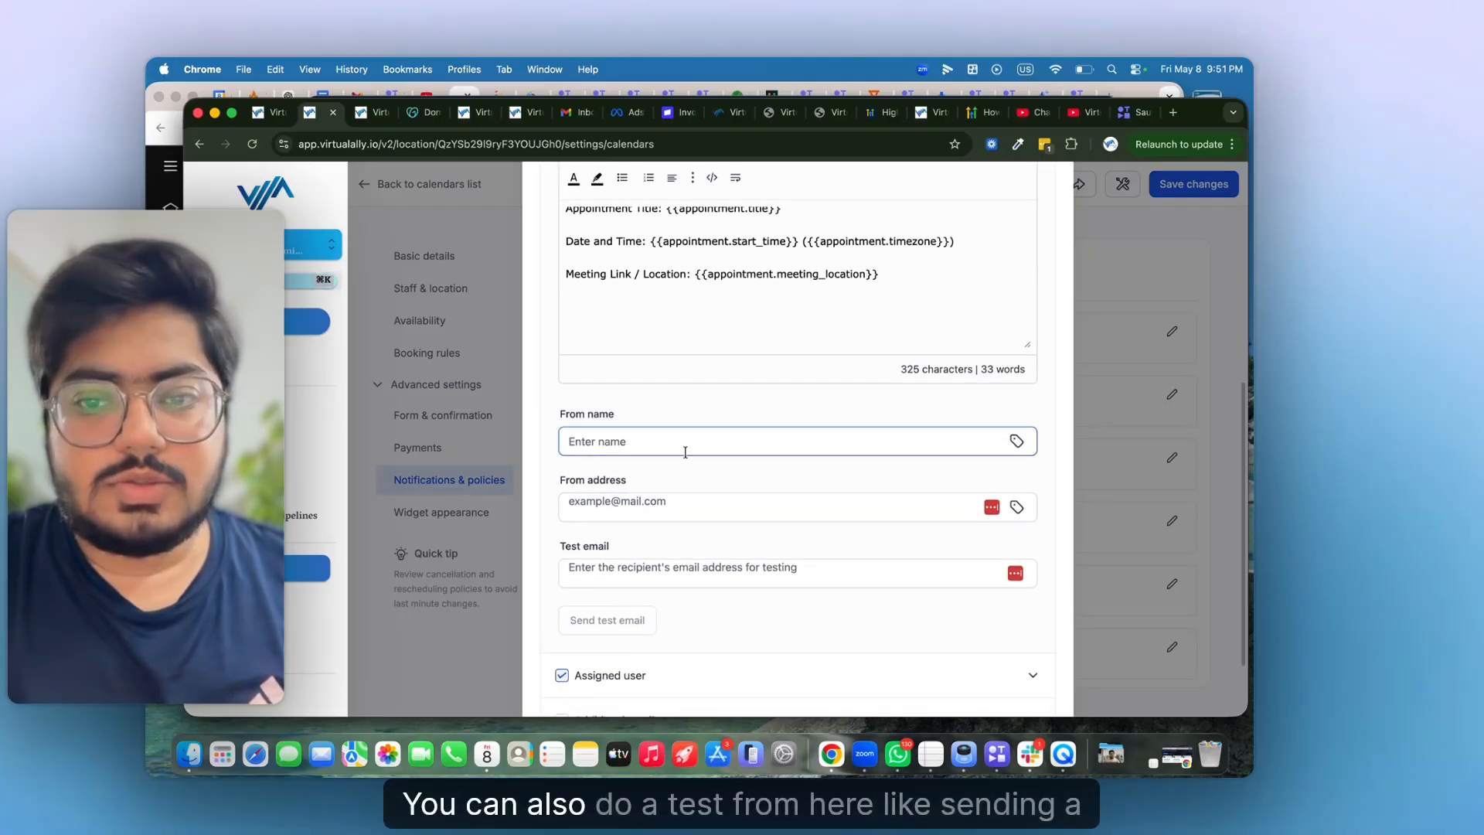
pyautogui.scroll(-2, 647, 518)
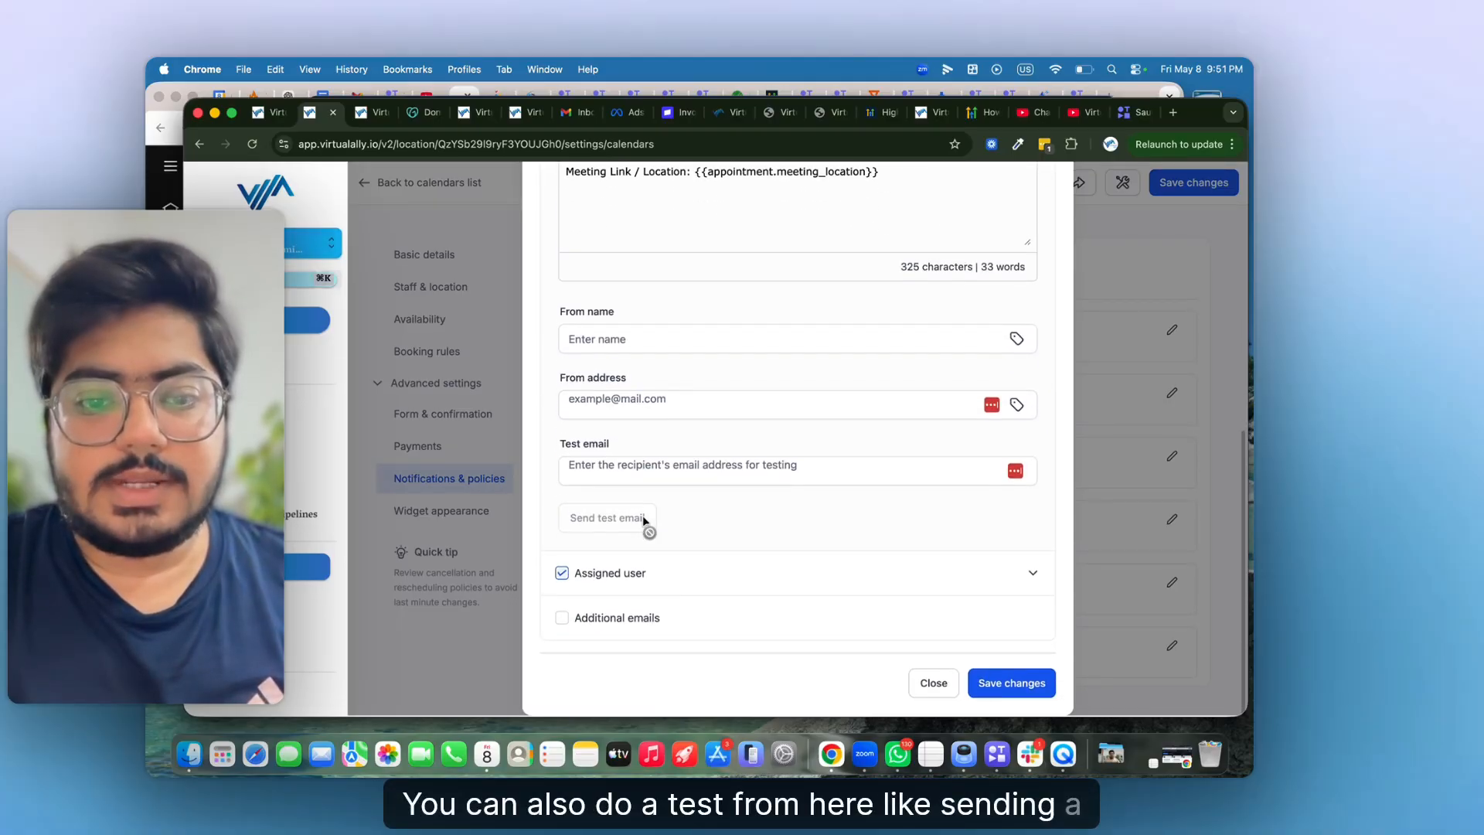
pyautogui.scroll(5, 644, 522)
pyautogui.scroll(2, 643, 522)
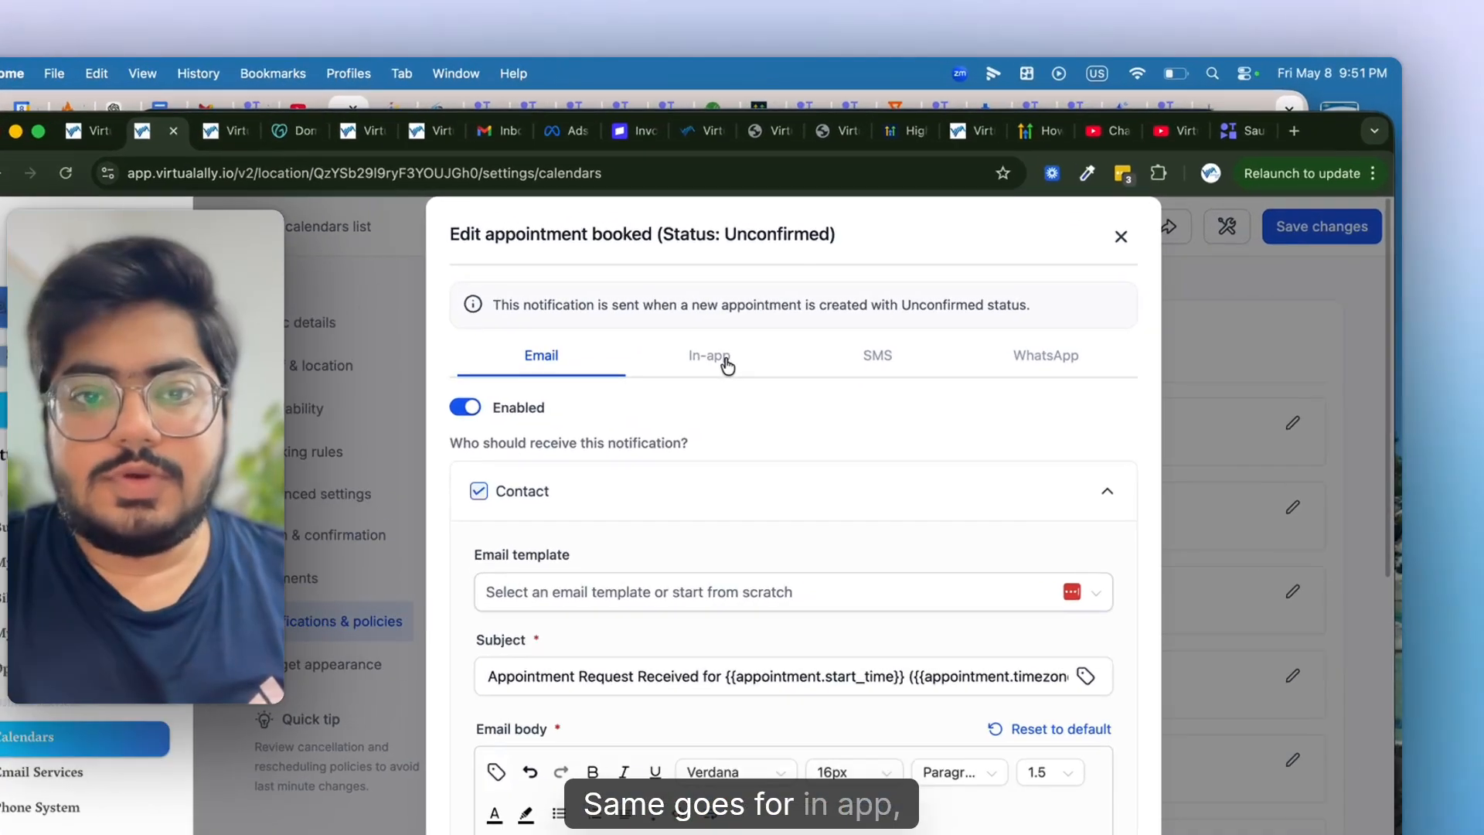
# Step: Look through the in-app, SMS and WhatsApp options of the unconfirmed appointment notification and close its editor
pyautogui.click(726, 363)
pyautogui.click(878, 355)
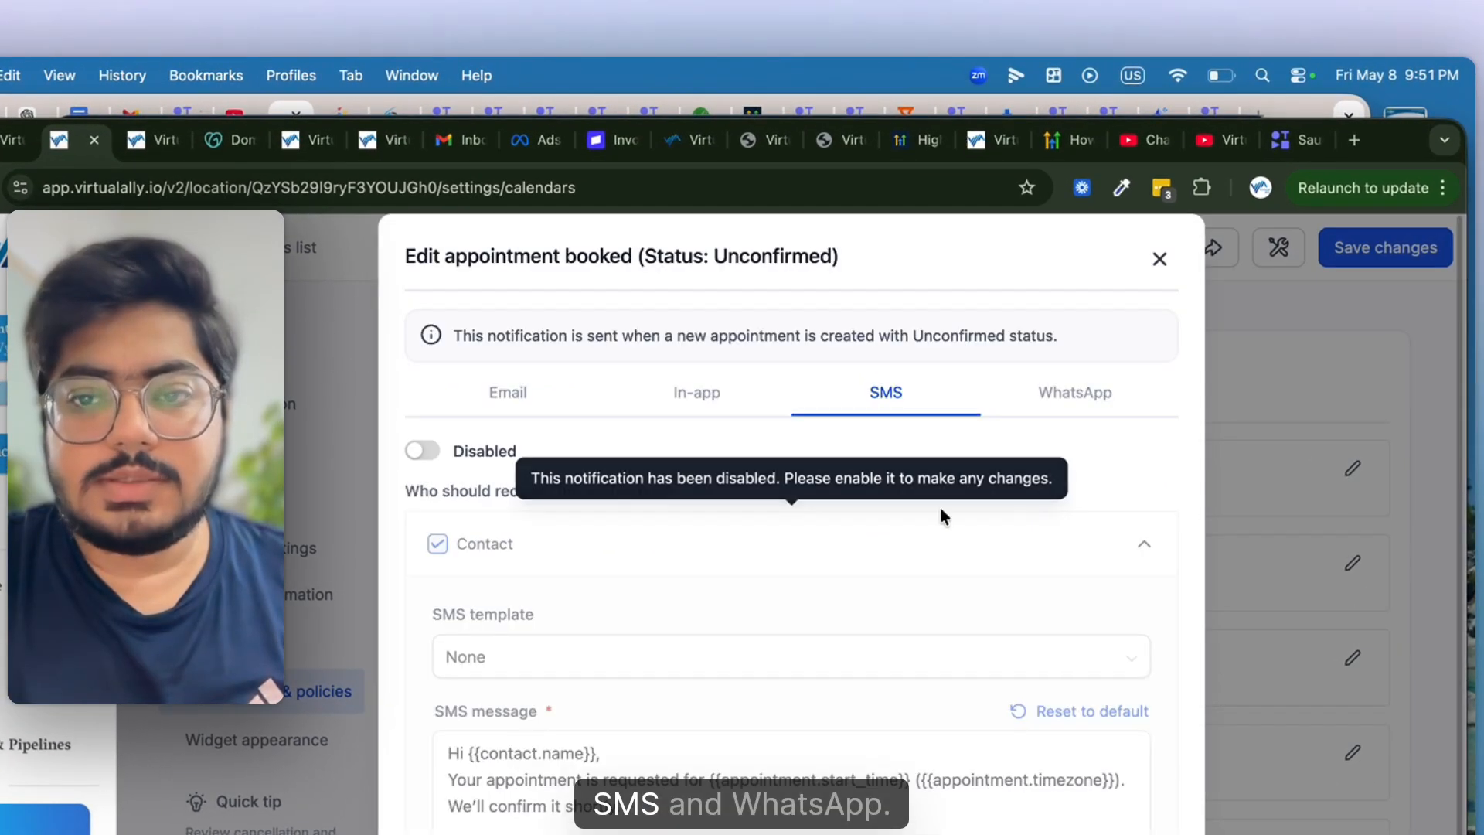
pyautogui.click(1083, 390)
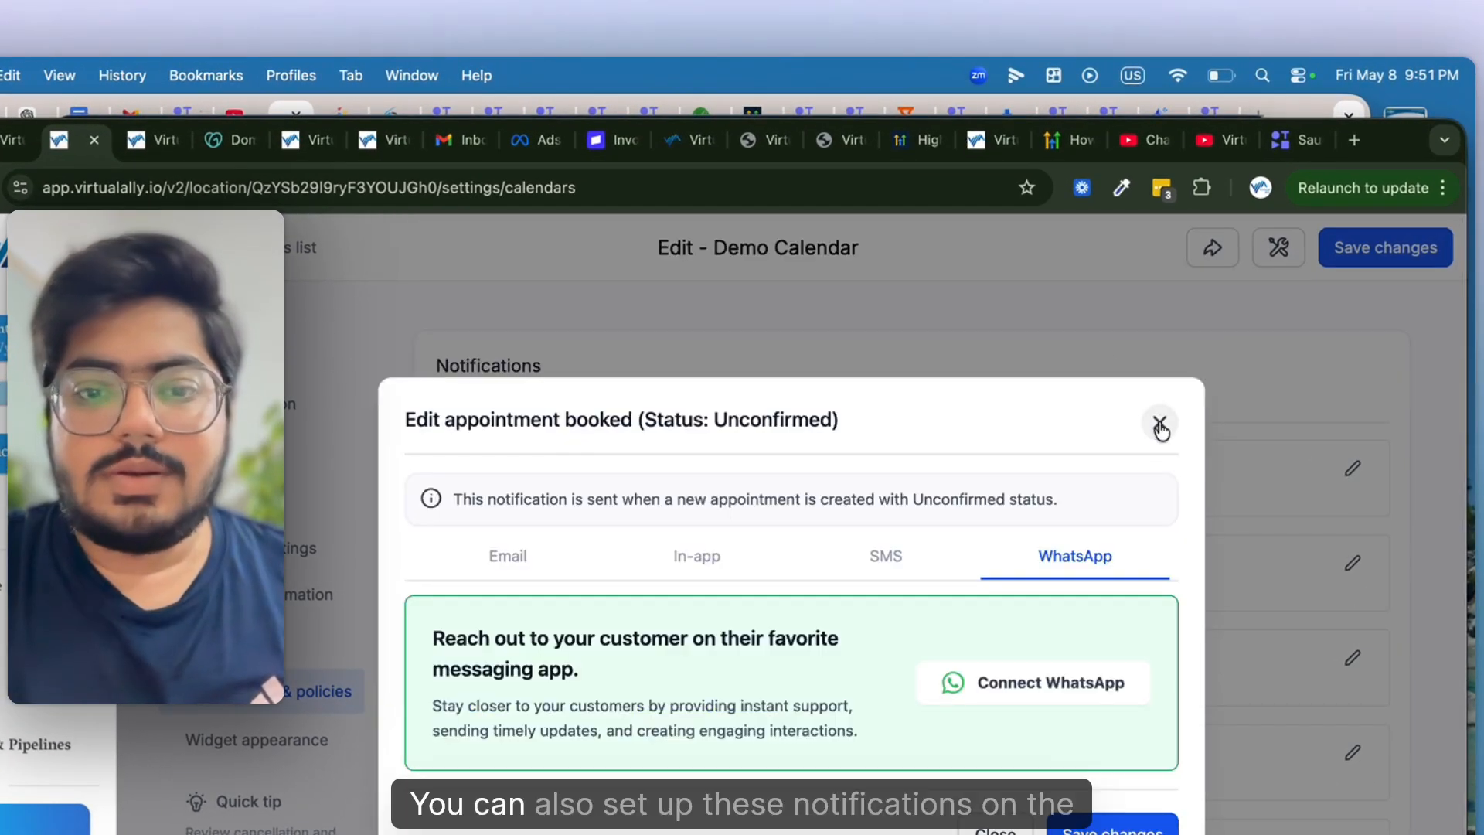
pyautogui.click(1160, 429)
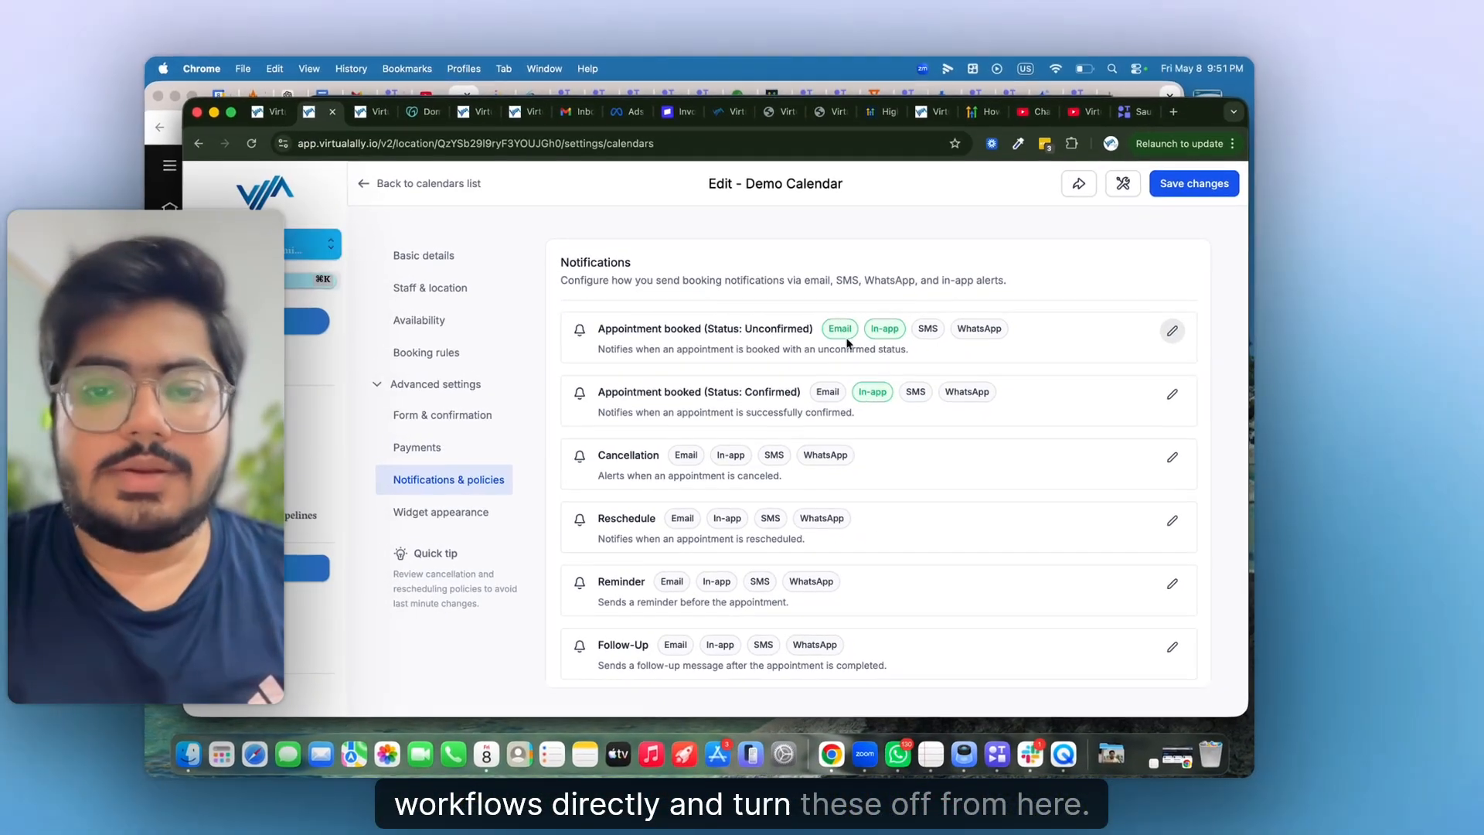
# Step: In the additional settings, enable skipping contact assignment when the contact already has an assigned user
pyautogui.scroll(-10, 950, 418)
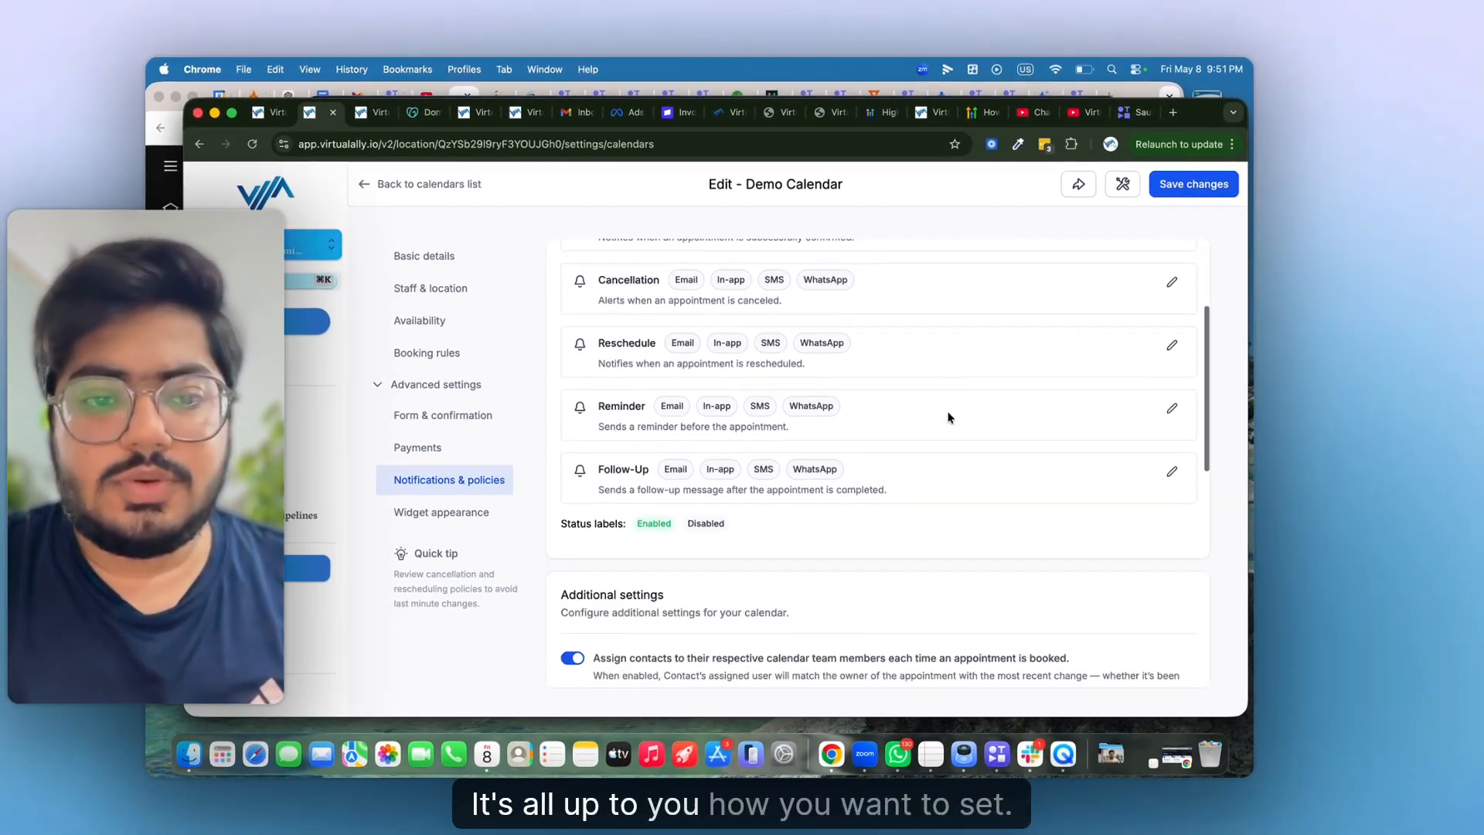
pyautogui.scroll(-4, 949, 417)
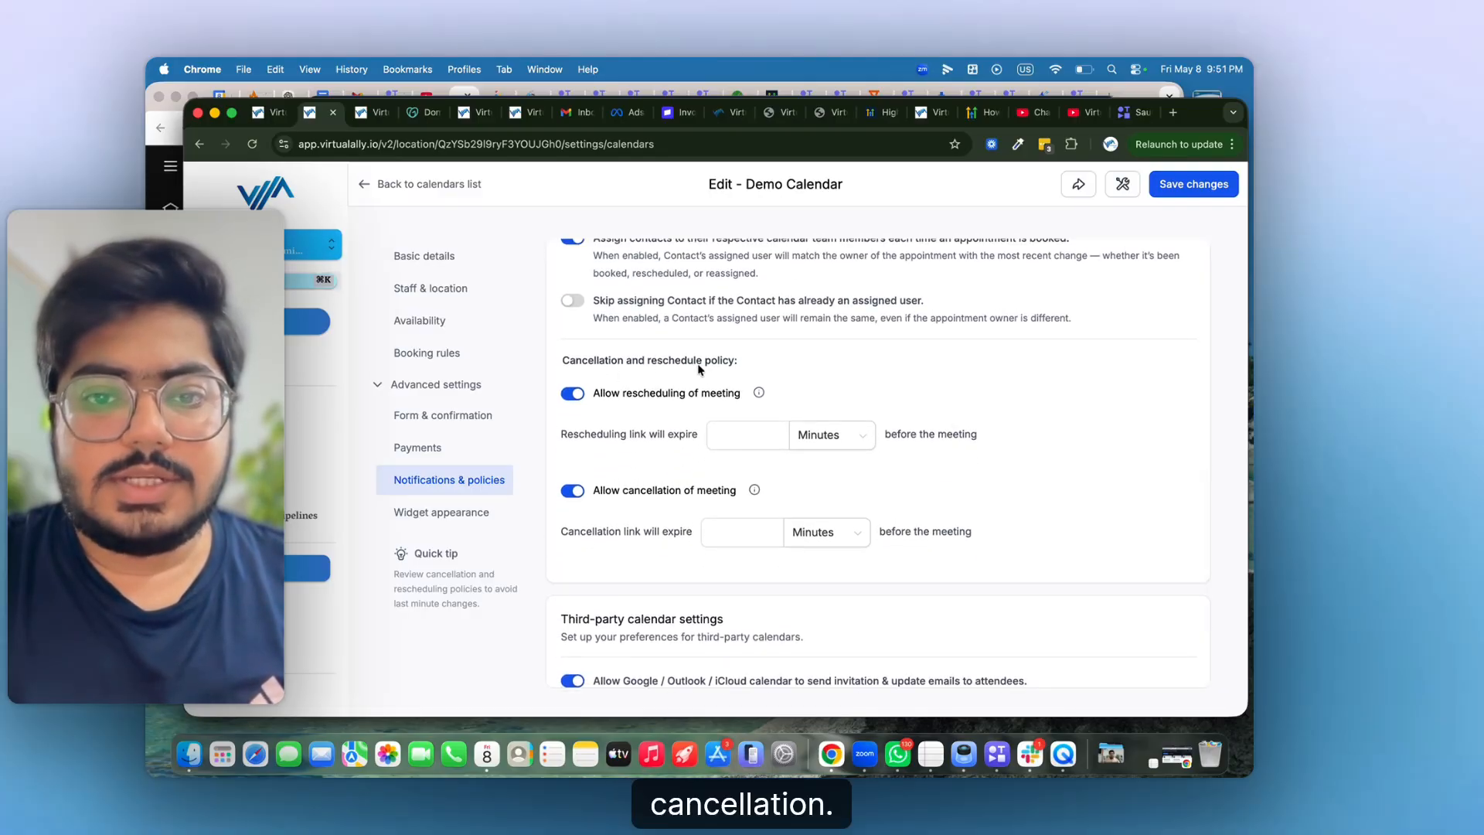
pyautogui.scroll(3, 702, 370)
pyautogui.scroll(-2, 702, 365)
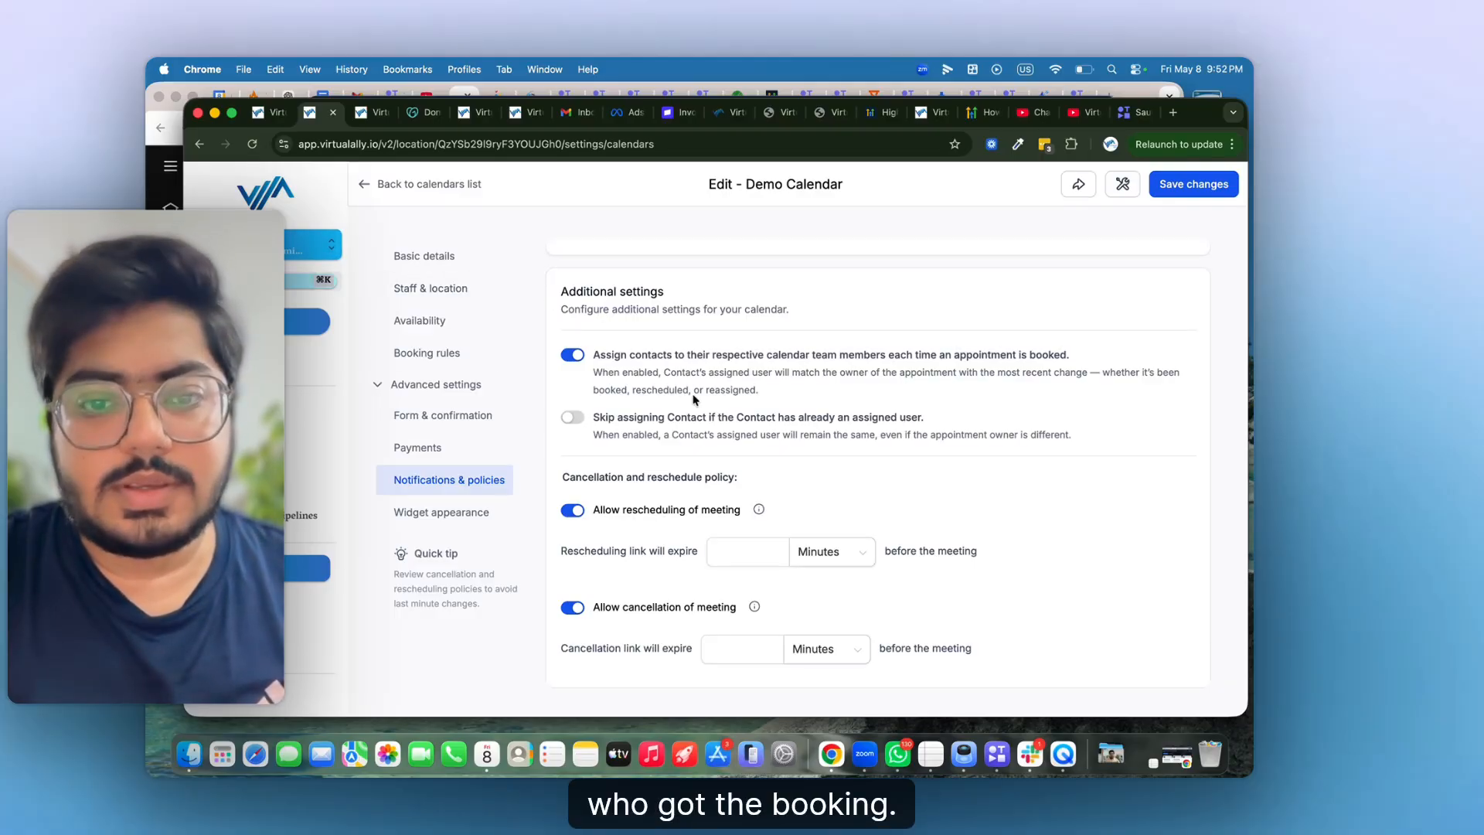
pyautogui.scroll(-2, 709, 394)
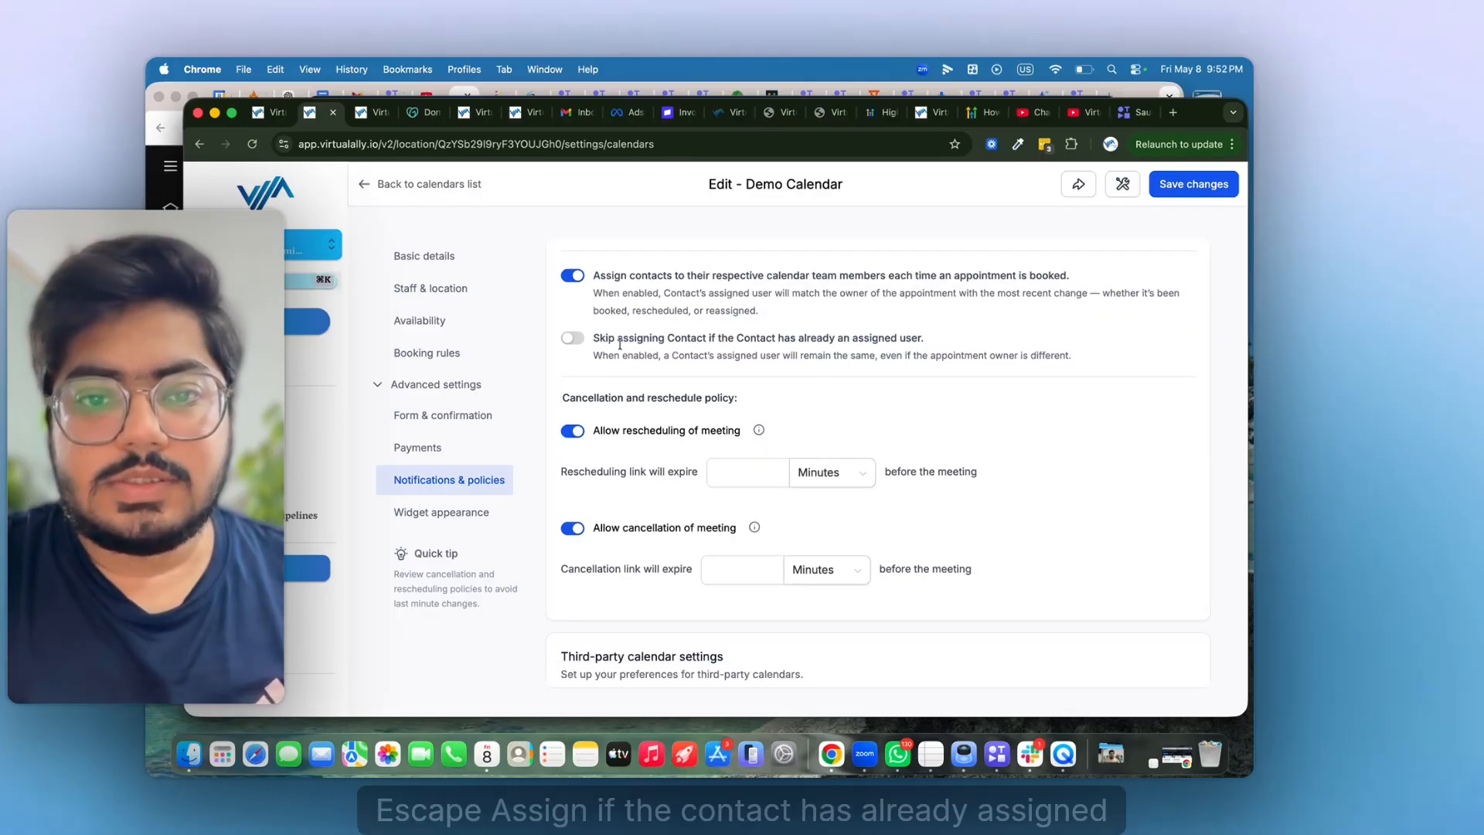
pyautogui.click(572, 341)
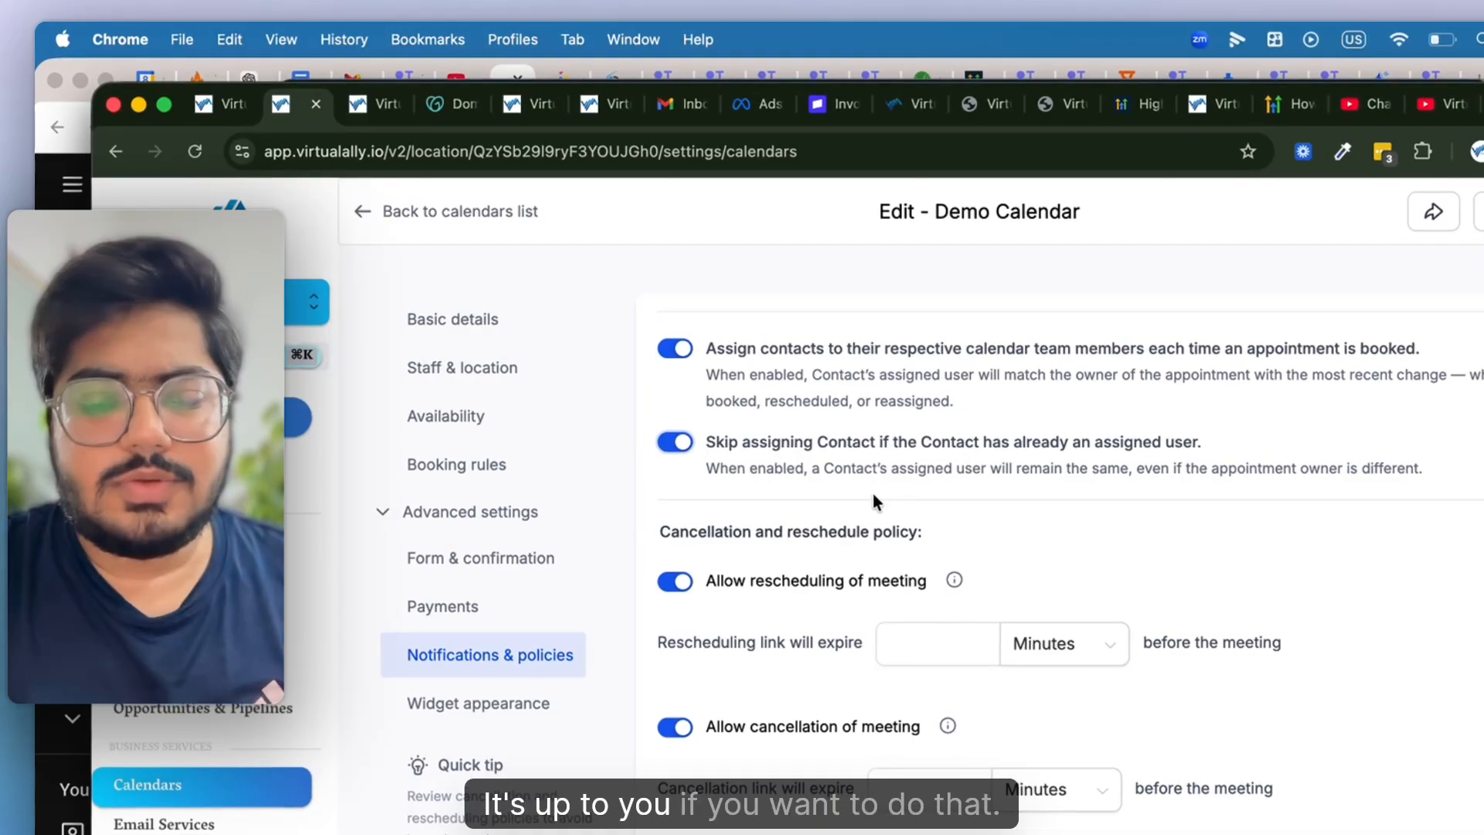
# Step: Set both the rescheduling link and the cancellation link to expire 30 minutes before the meeting
pyautogui.scroll(-4, 874, 493)
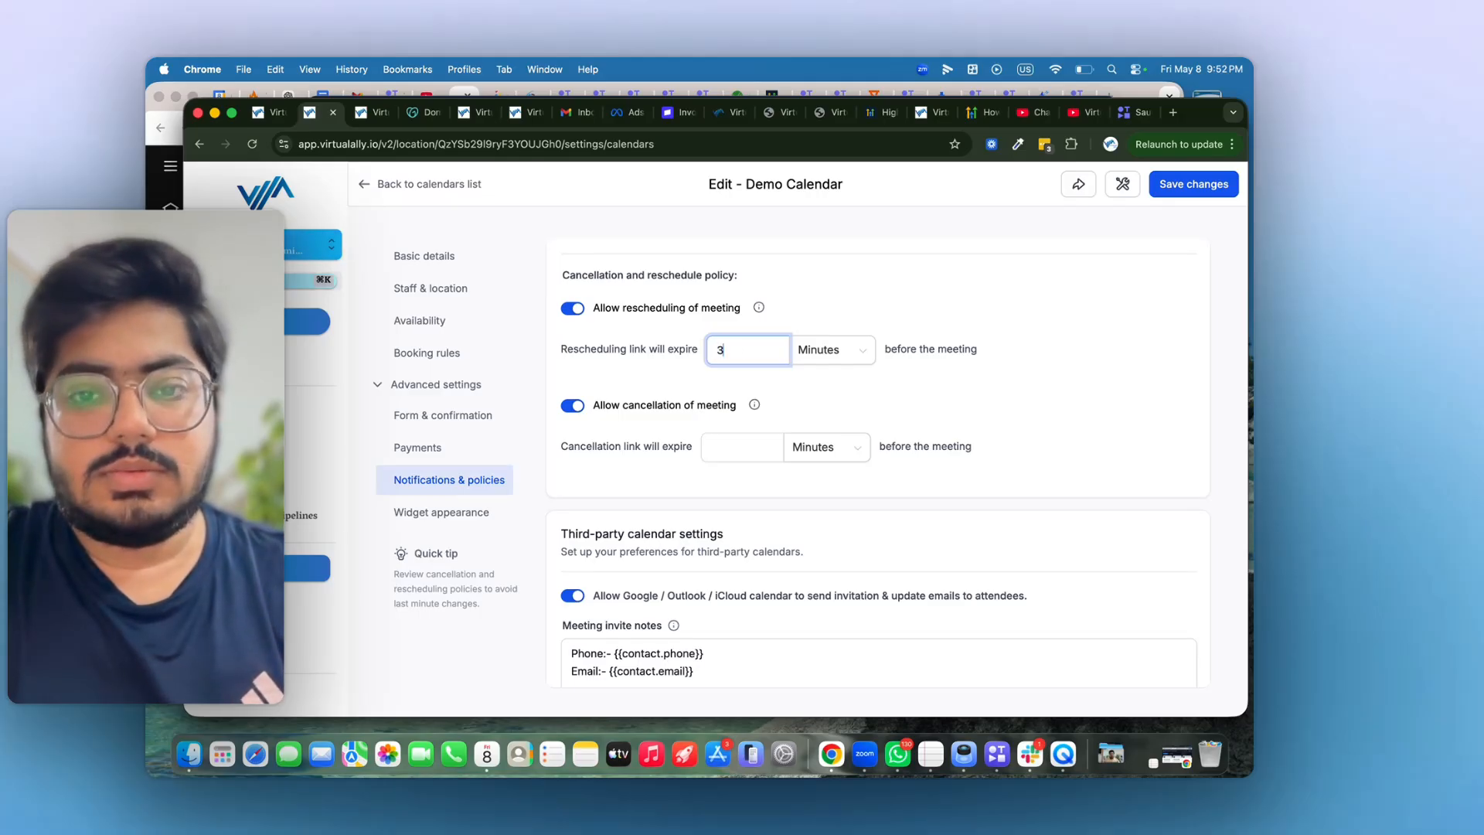
pyautogui.write('0')
pyautogui.click(740, 446)
pyautogui.write('30')
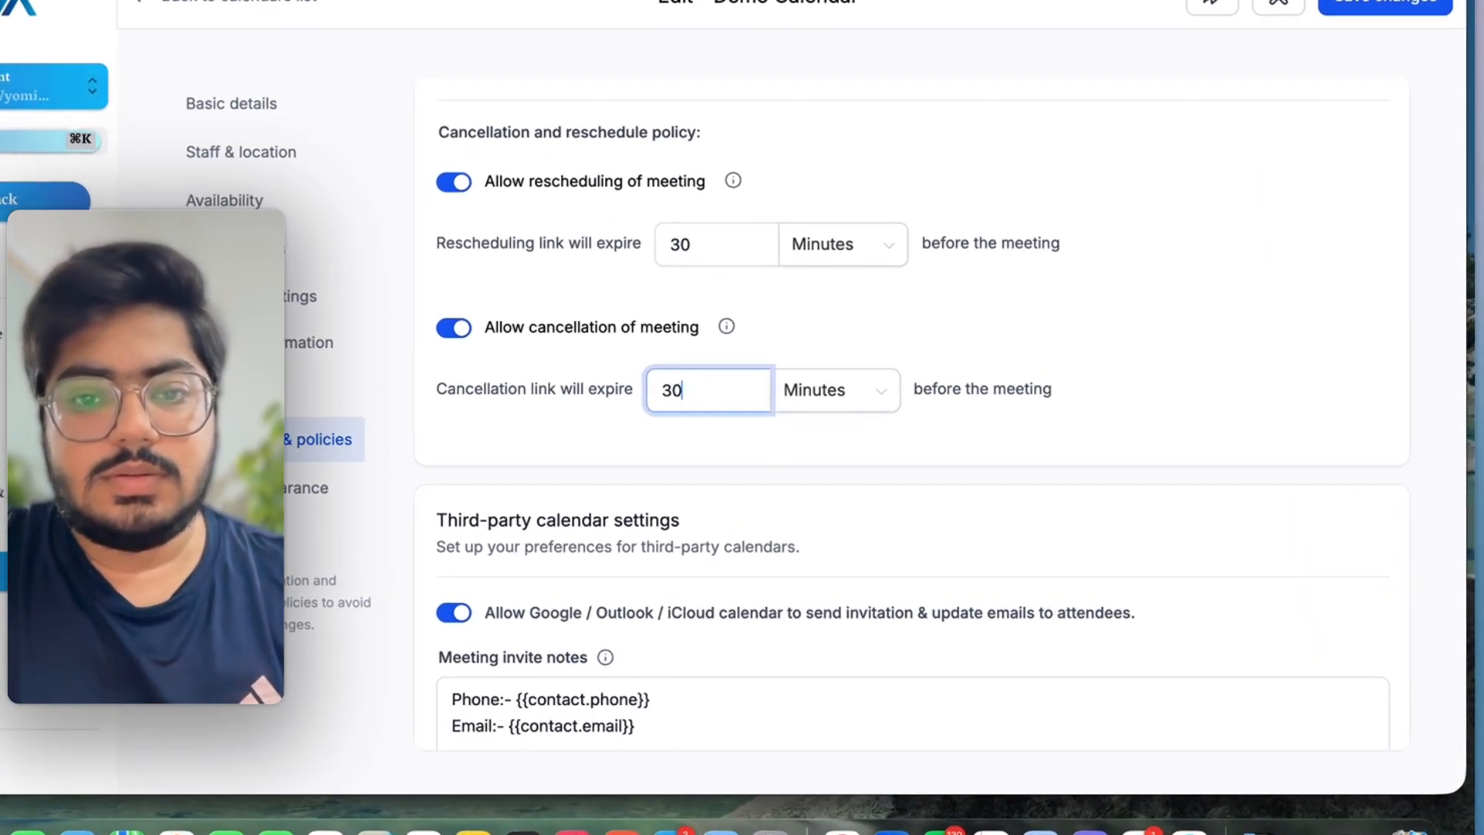
# Step: Turn off both rescheduling and cancellation of meetings in the cancellation and reschedule policy, and save the calendar
pyautogui.click(997, 328)
pyautogui.scroll(-1, 997, 328)
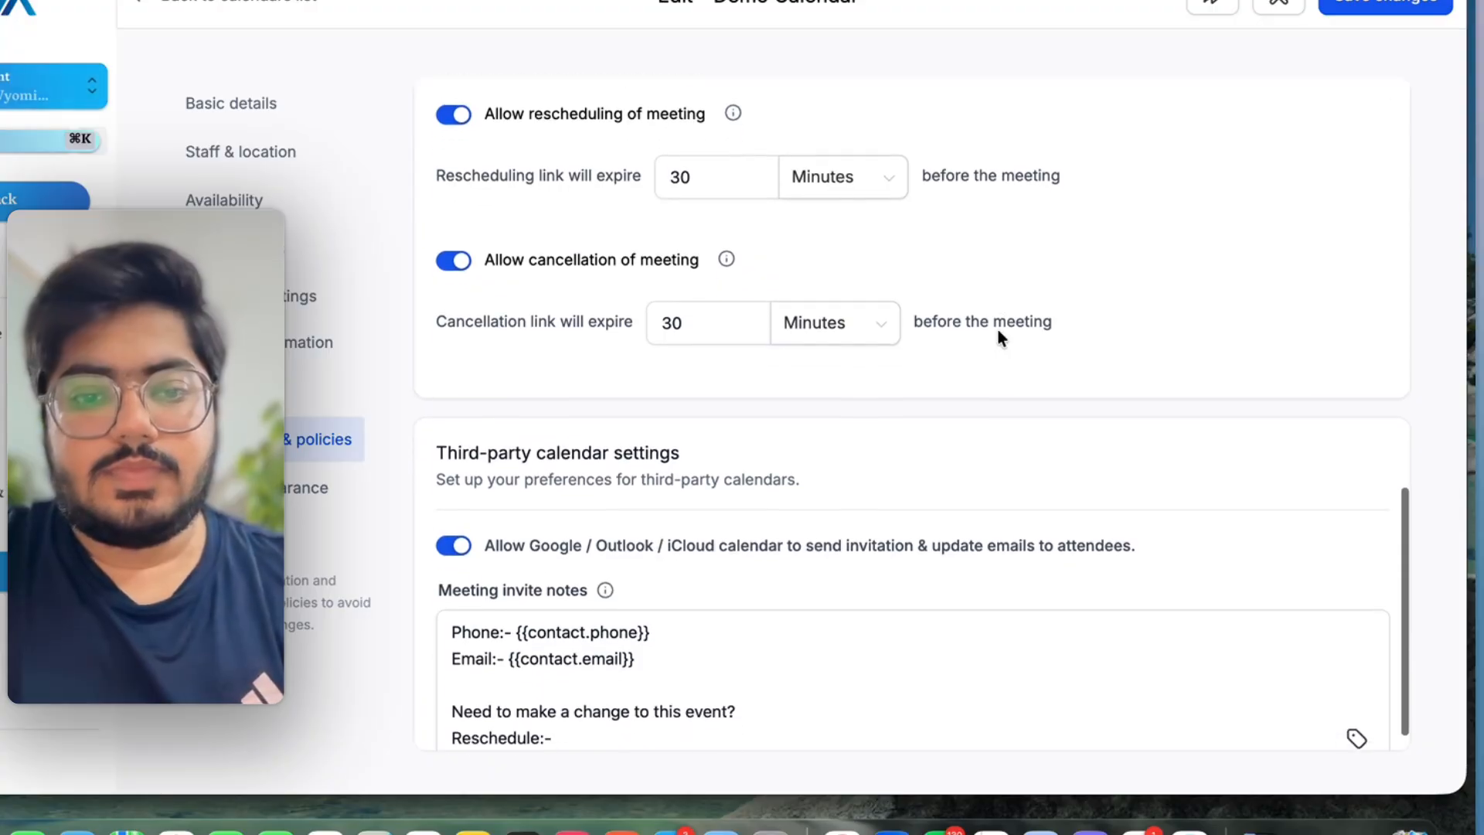
pyautogui.scroll(1, 972, 345)
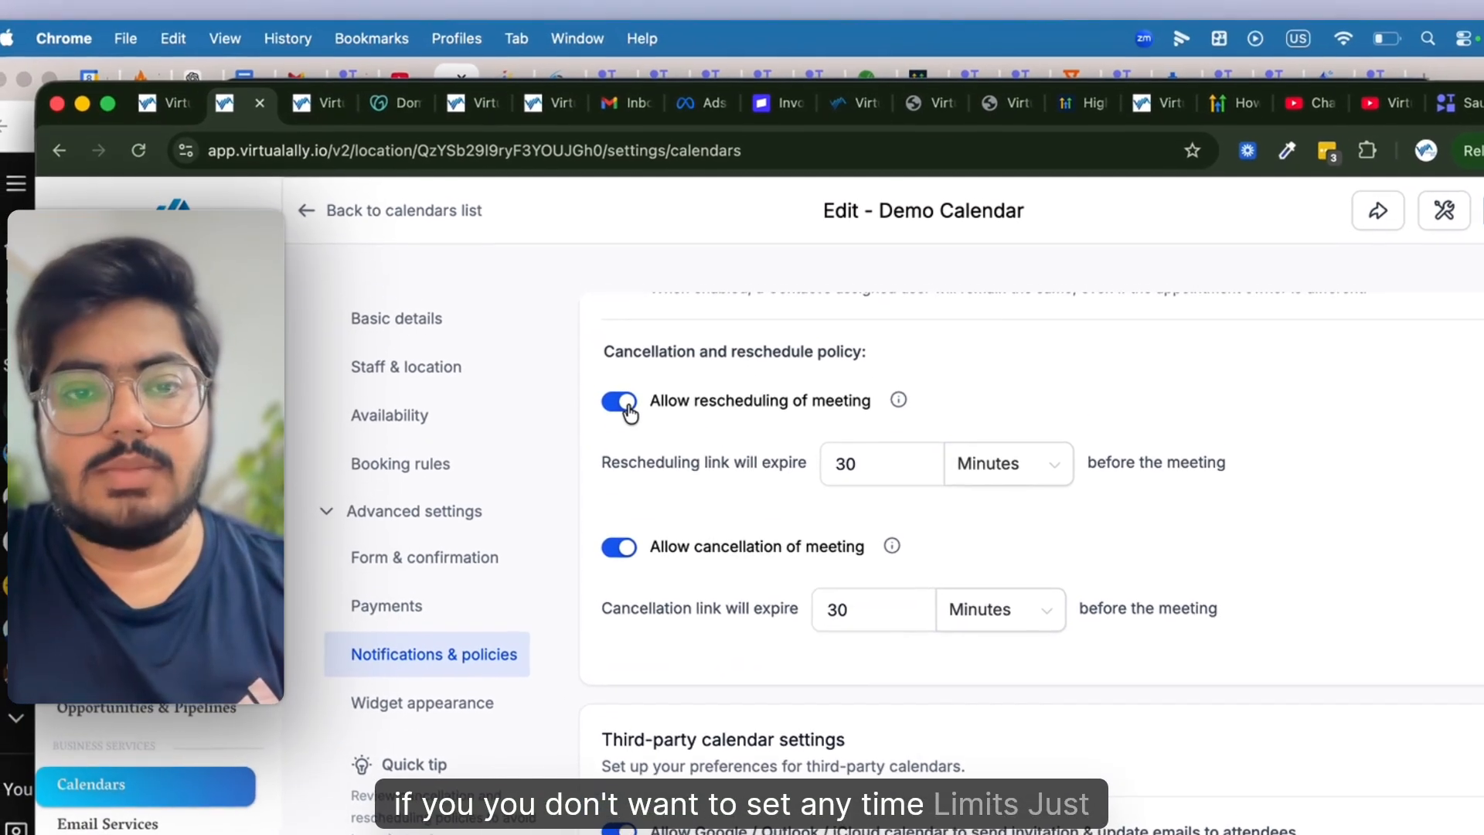
pyautogui.click(484, 226)
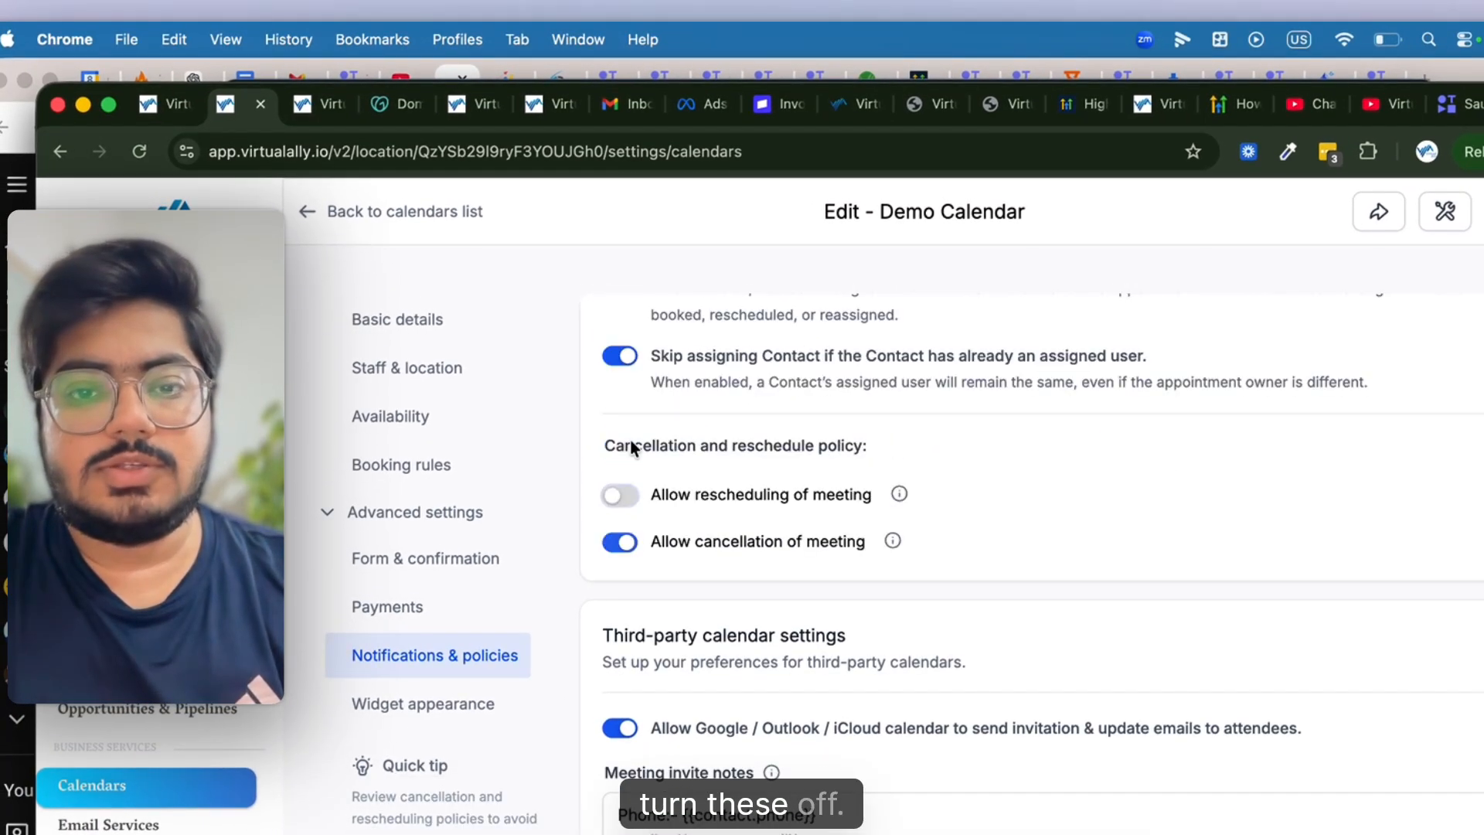
pyautogui.click(620, 541)
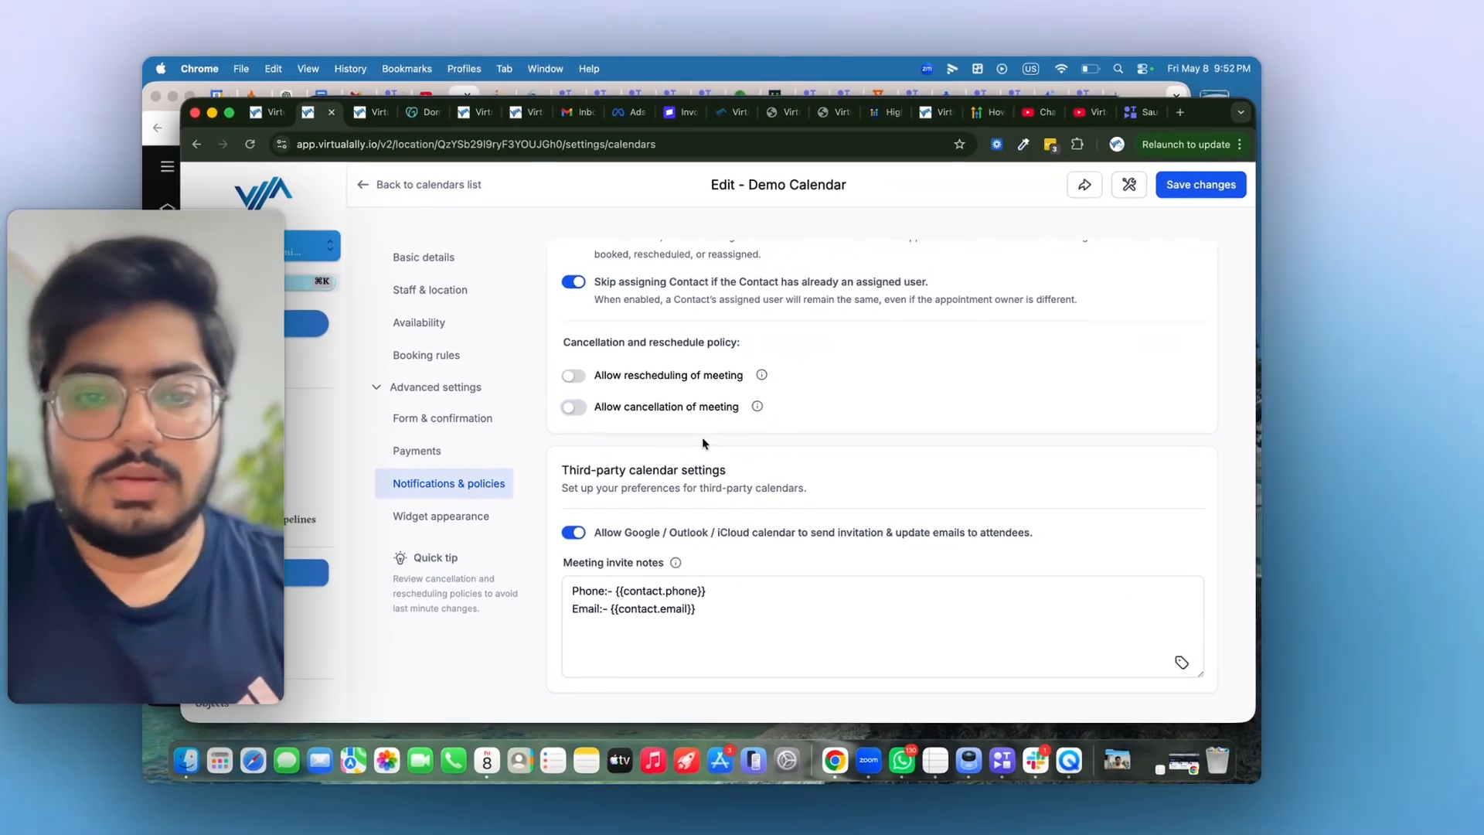
pyautogui.click(621, 806)
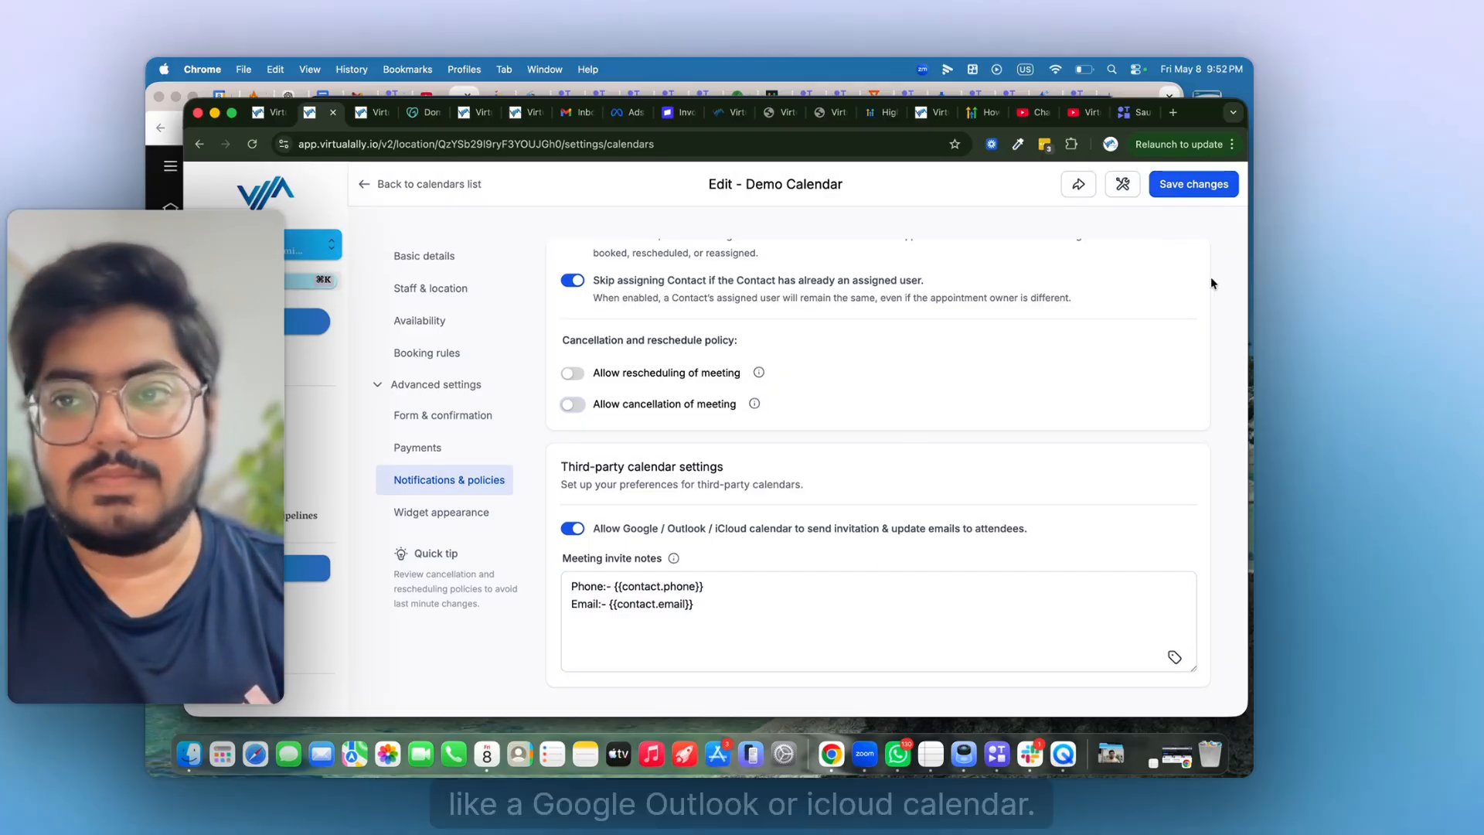
pyautogui.click(1202, 190)
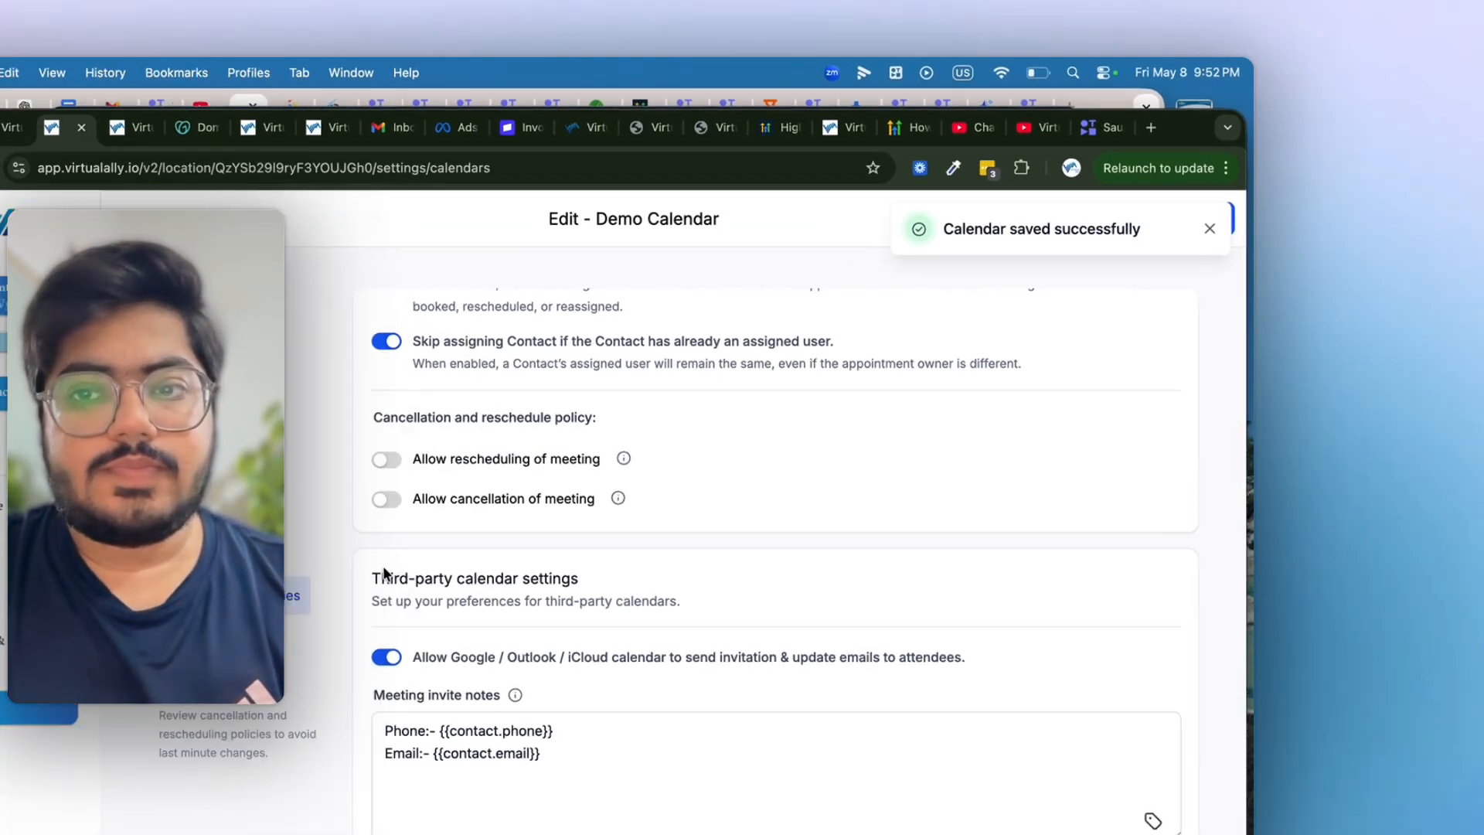
# Step: Open the widget appearance settings and look through the staff selection, calendar cover image and widget style options
pyautogui.click(267, 645)
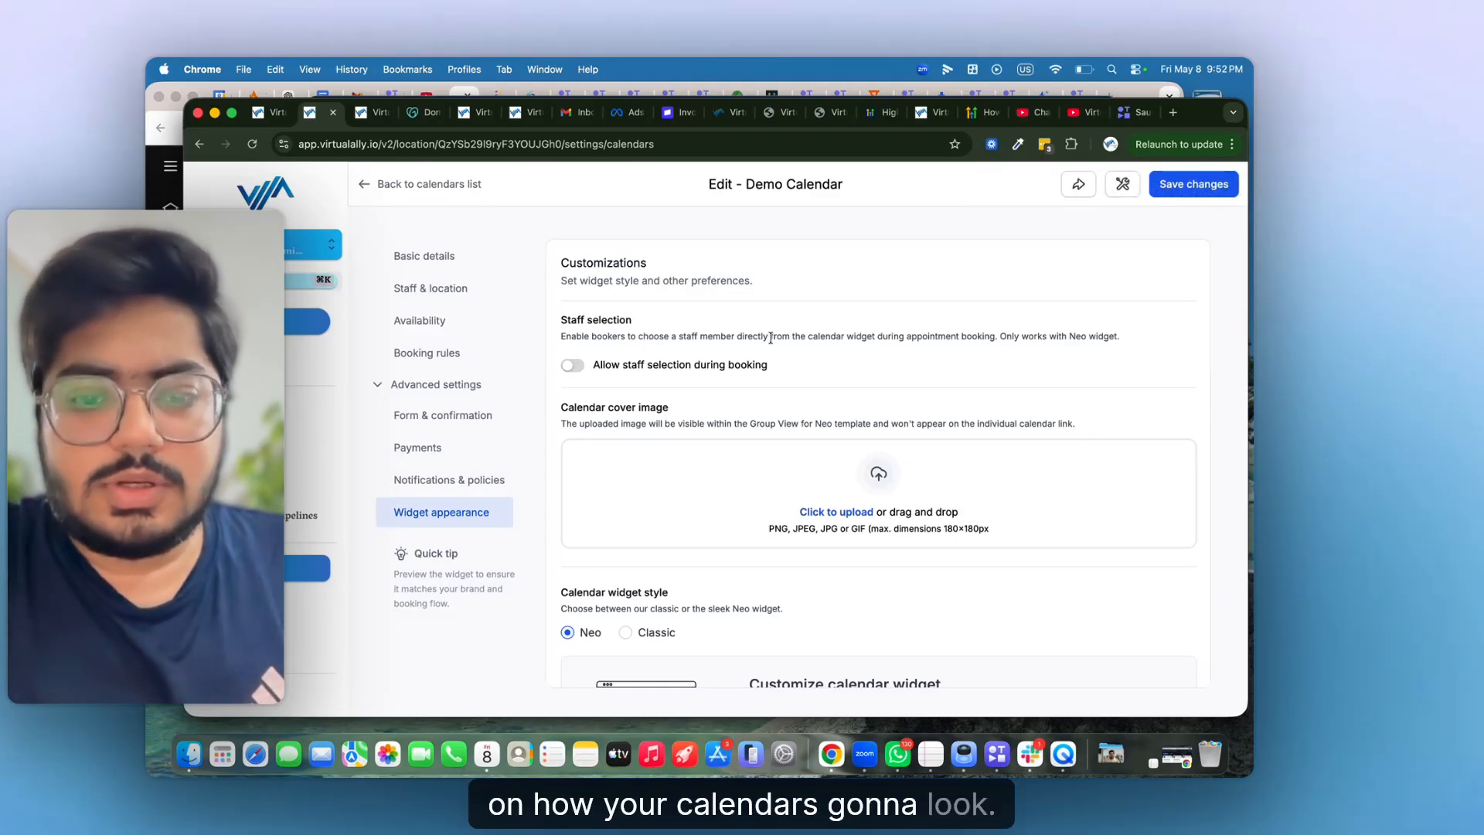
pyautogui.scroll(-2, 770, 338)
pyautogui.scroll(2, 771, 338)
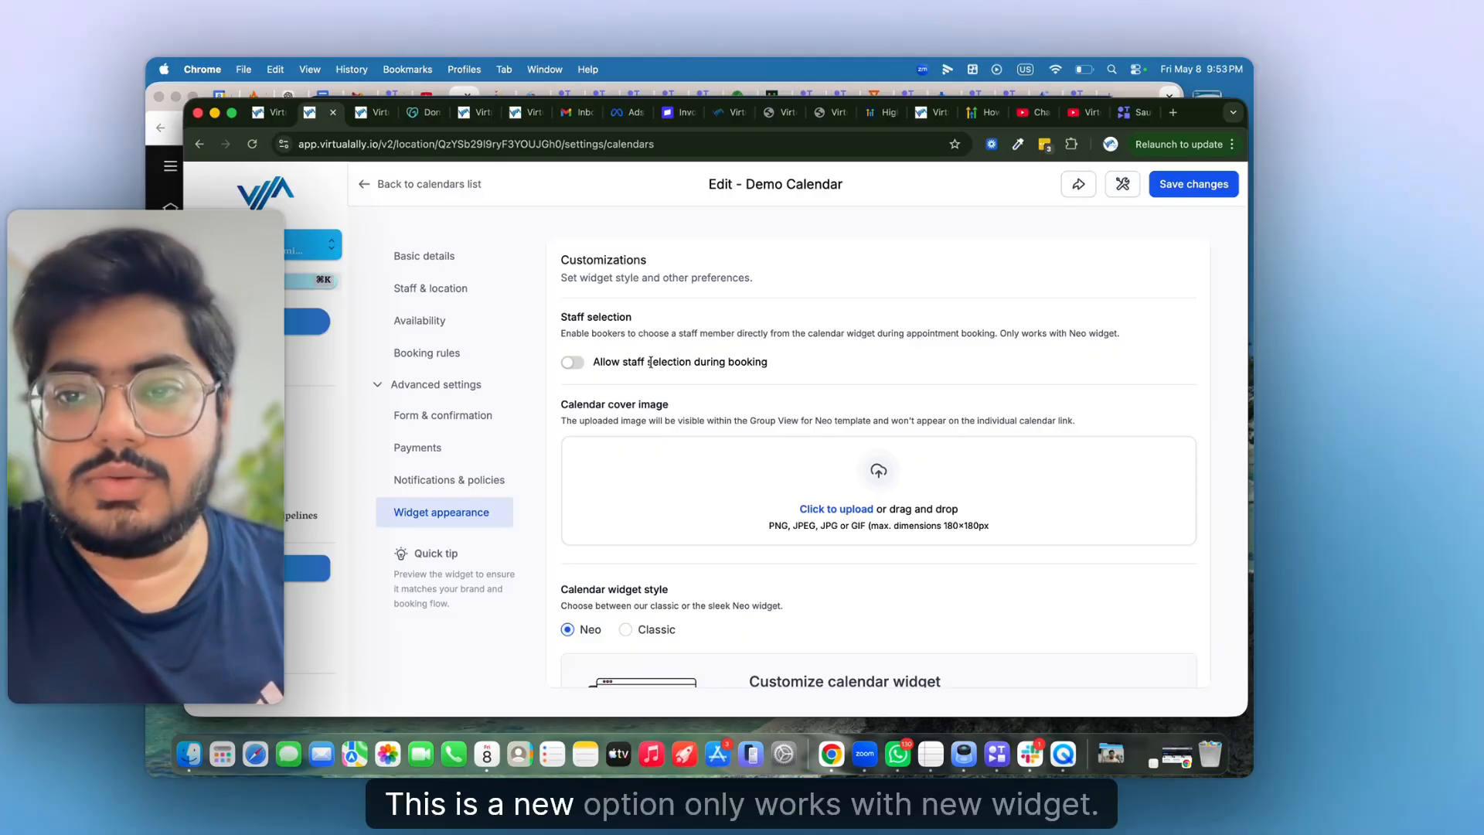
pyautogui.scroll(-4, 819, 520)
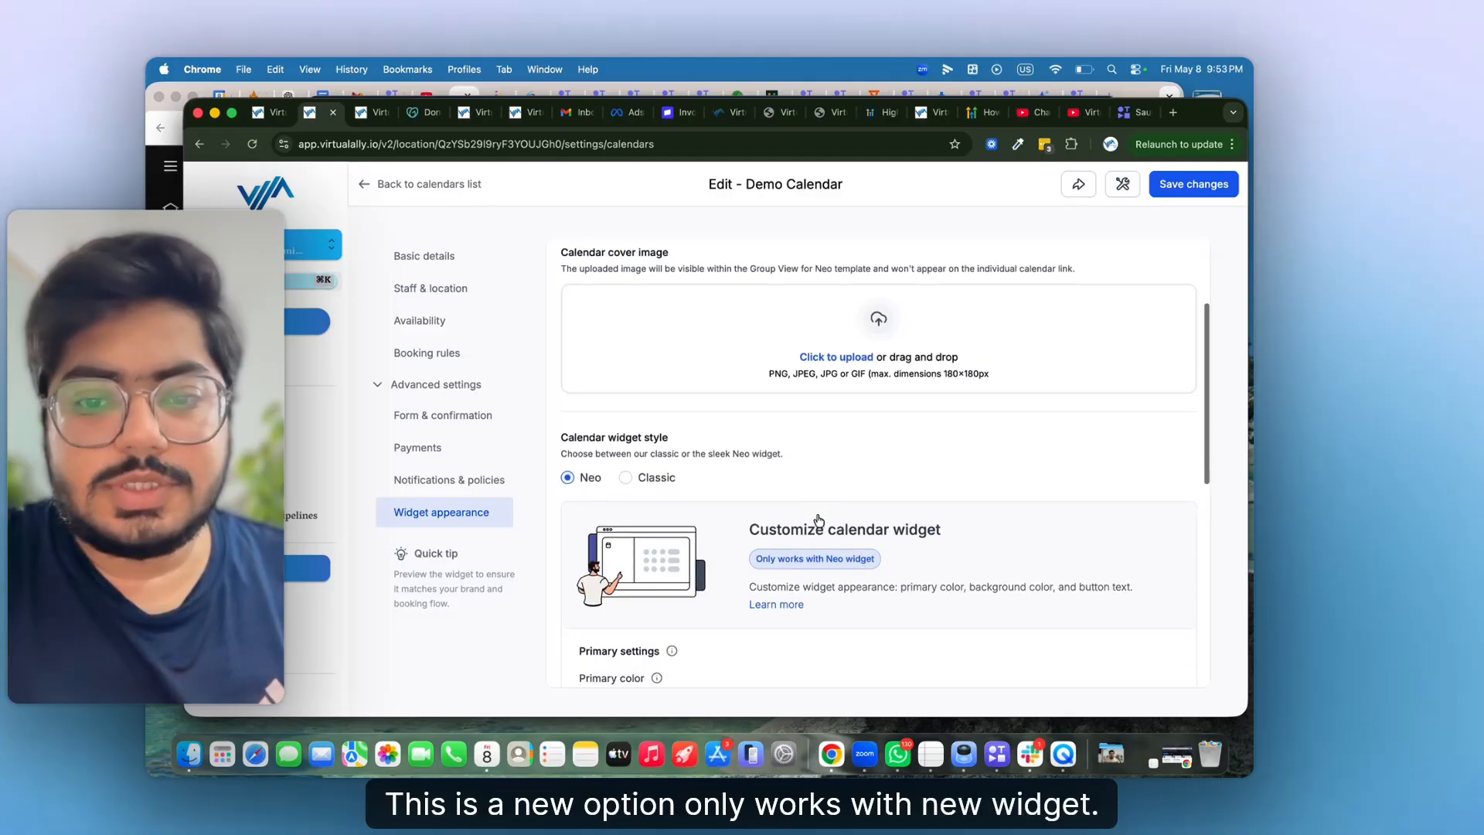
pyautogui.scroll(4, 819, 519)
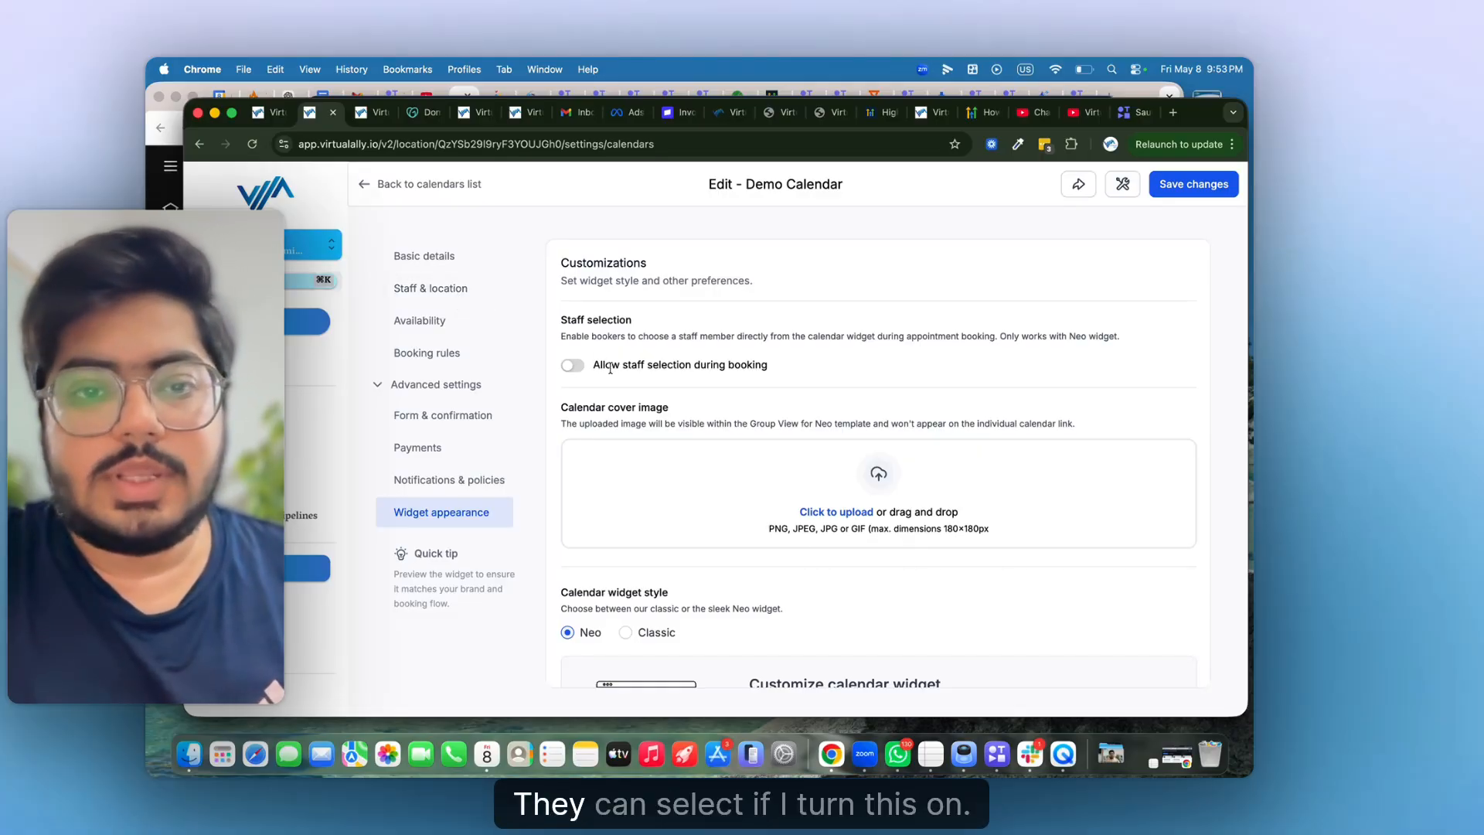
pyautogui.scroll(-1, 610, 371)
pyautogui.scroll(-4, 572, 353)
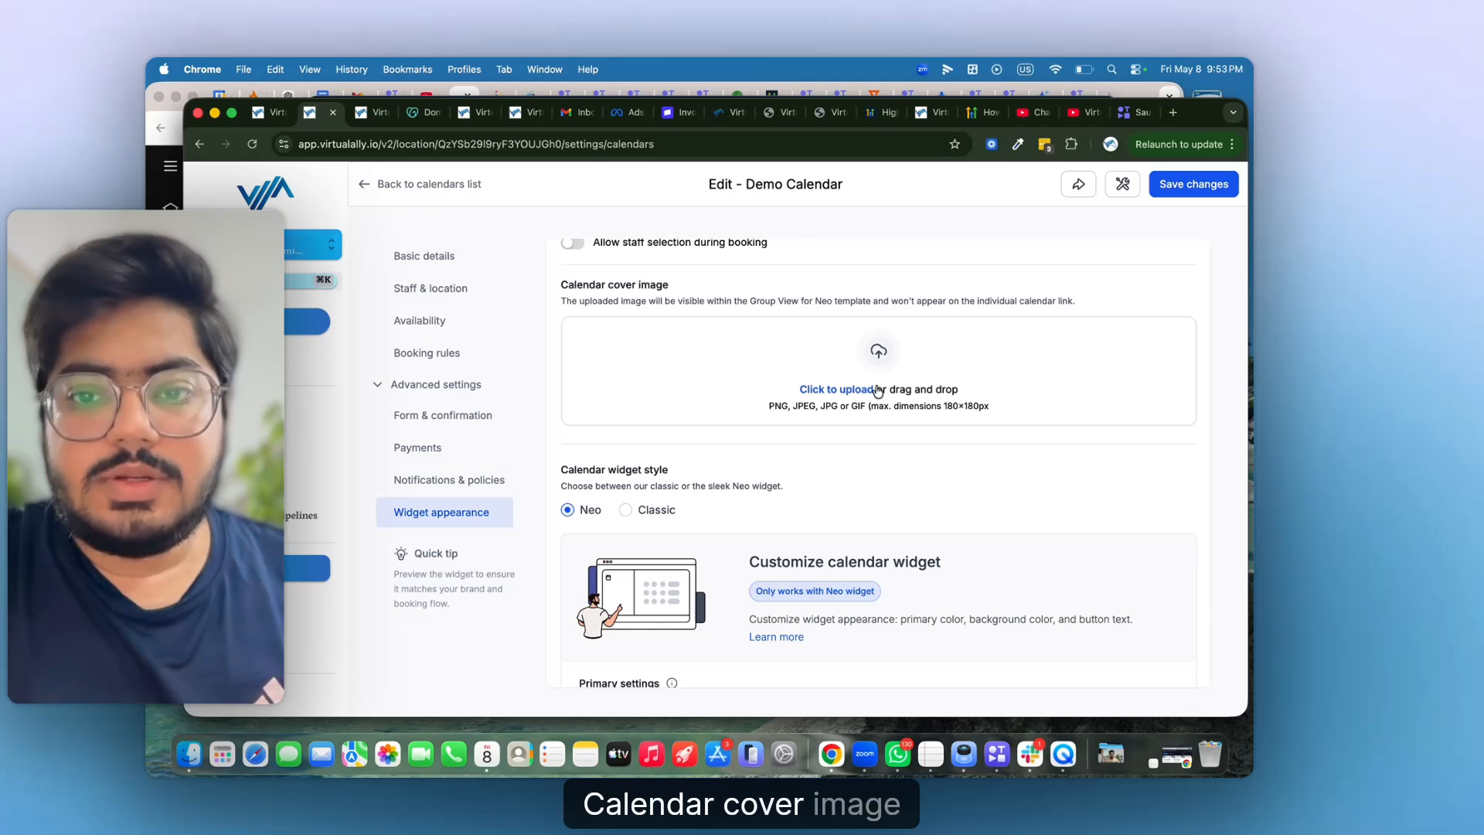
pyautogui.scroll(-5, 820, 368)
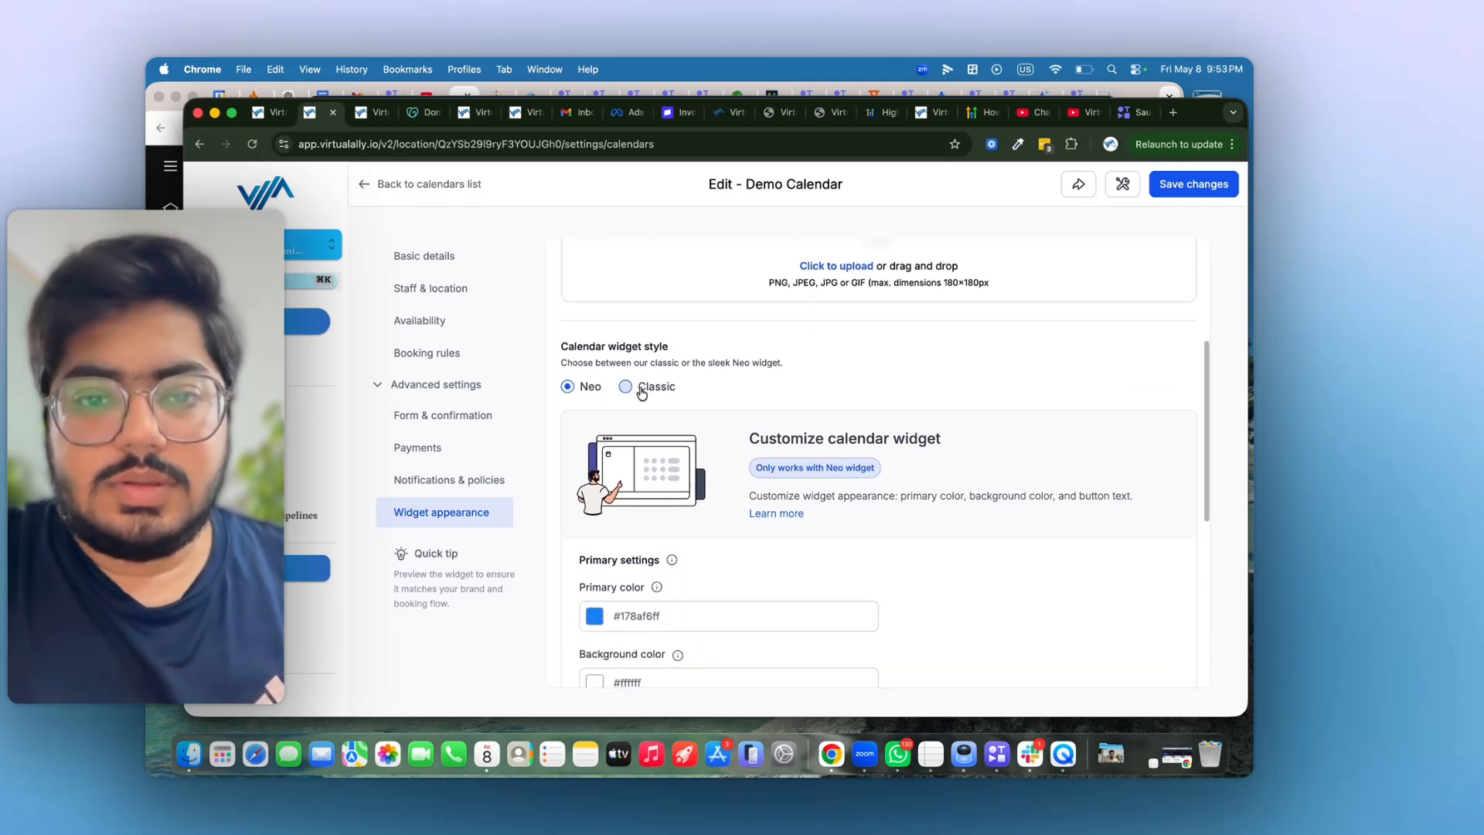
# Step: Try the Classic calendar widget style and switch back to Neo
pyautogui.scroll(-2, 650, 391)
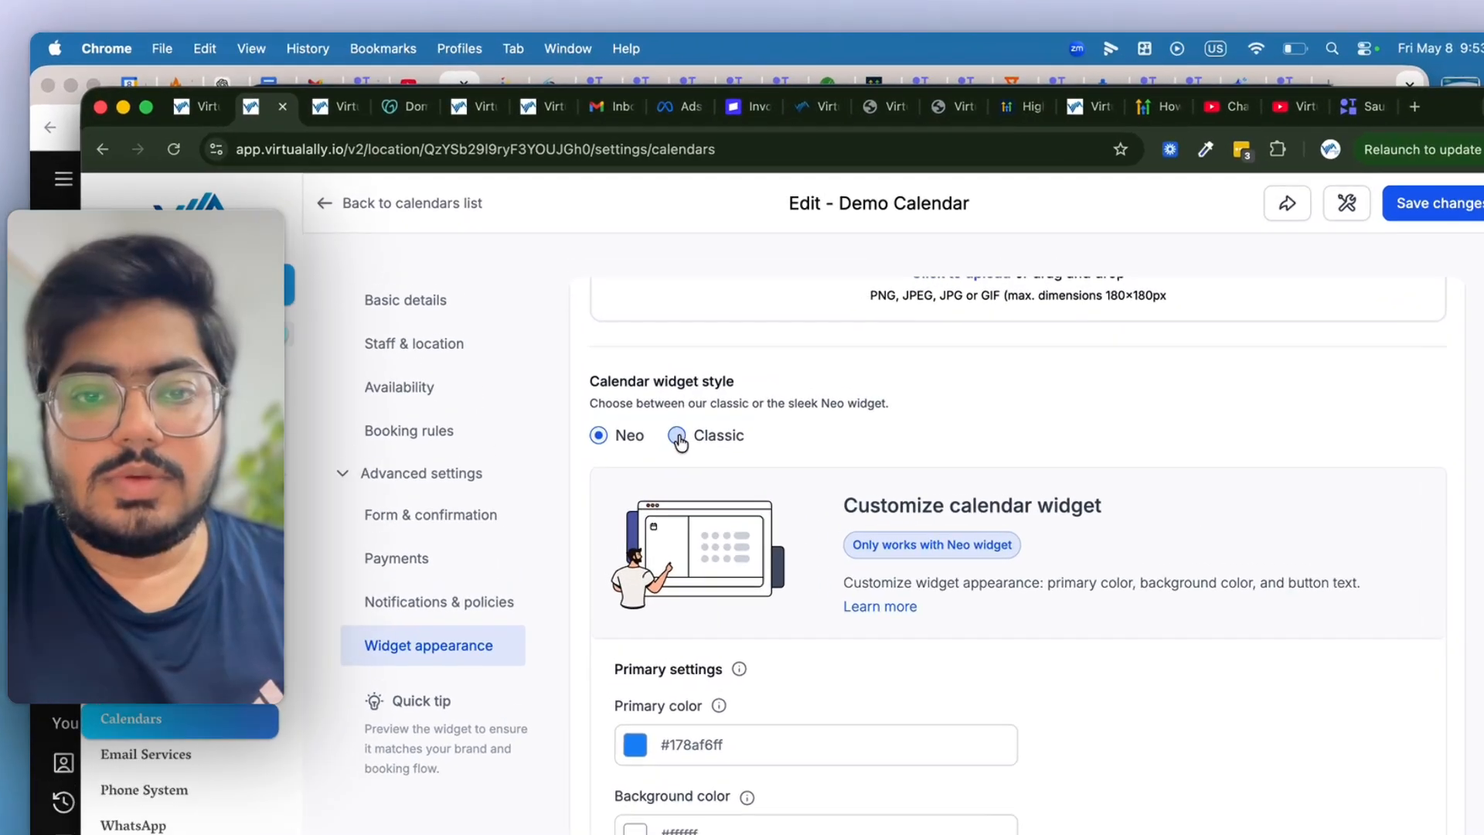
pyautogui.click(626, 358)
pyautogui.click(585, 359)
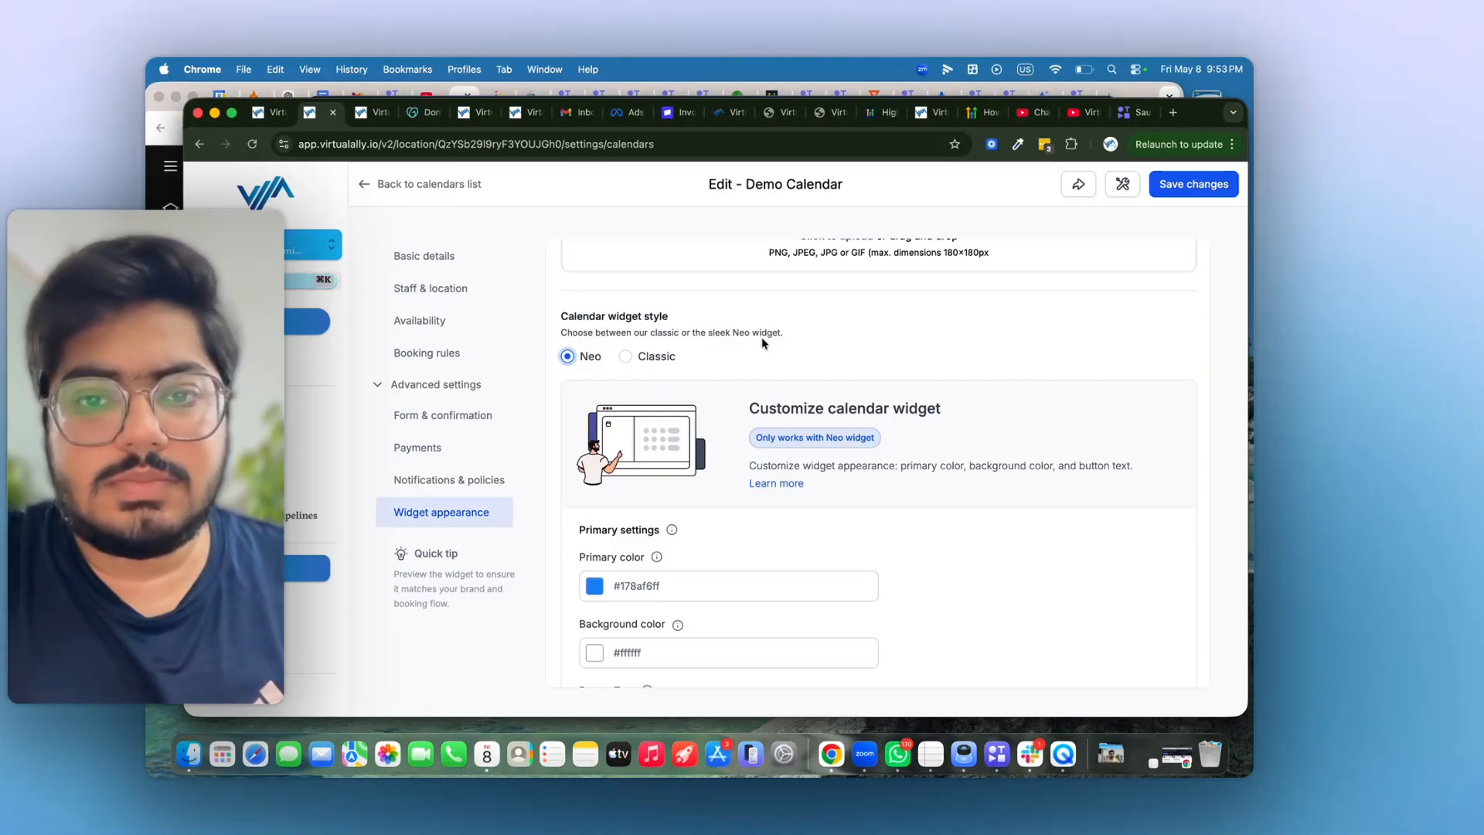
# Step: Change the calendar widget's primary color to the dark blue #094884FF
pyautogui.scroll(-2, 948, 294)
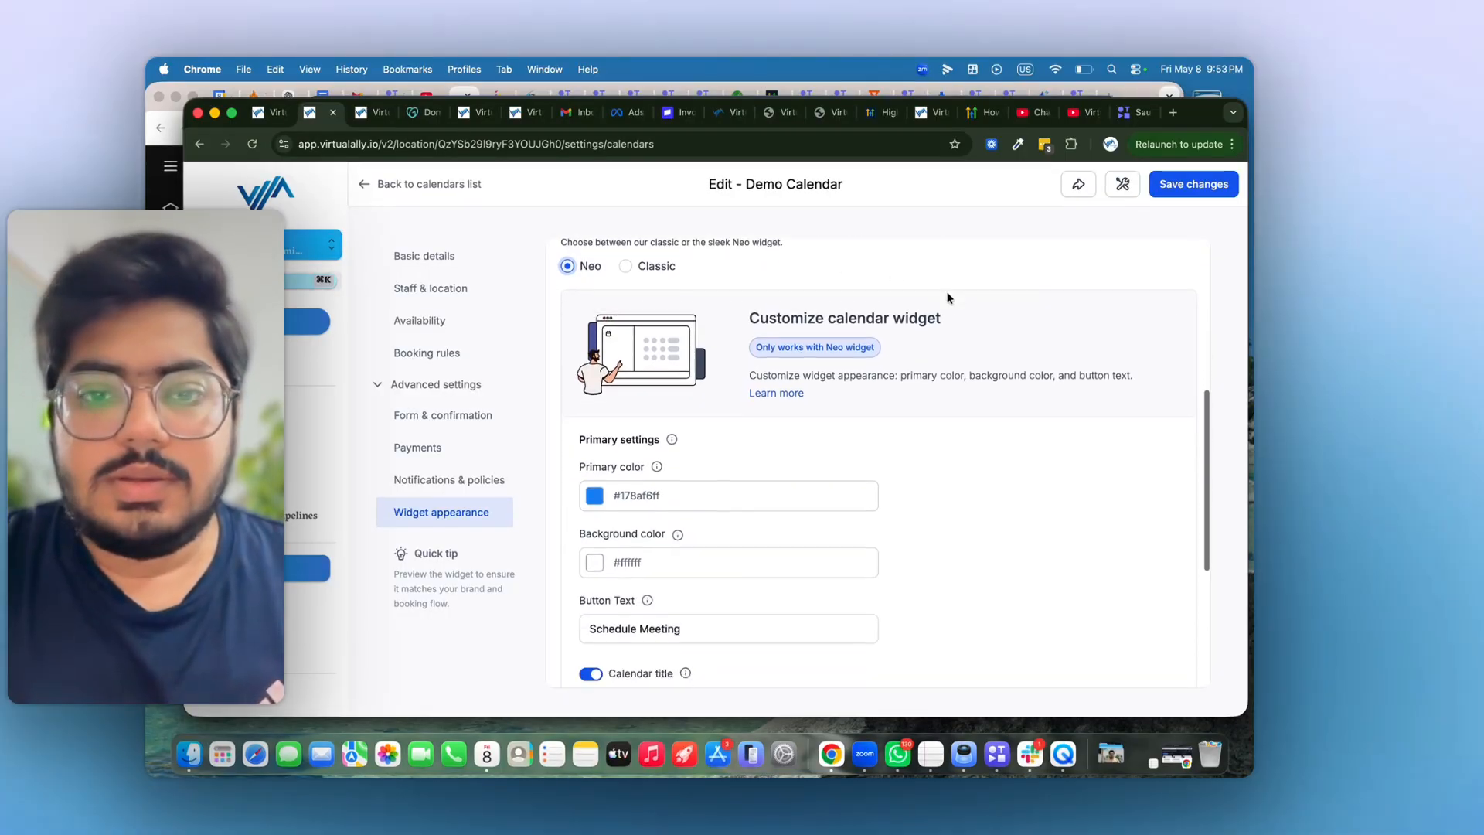
pyautogui.scroll(-5, 948, 297)
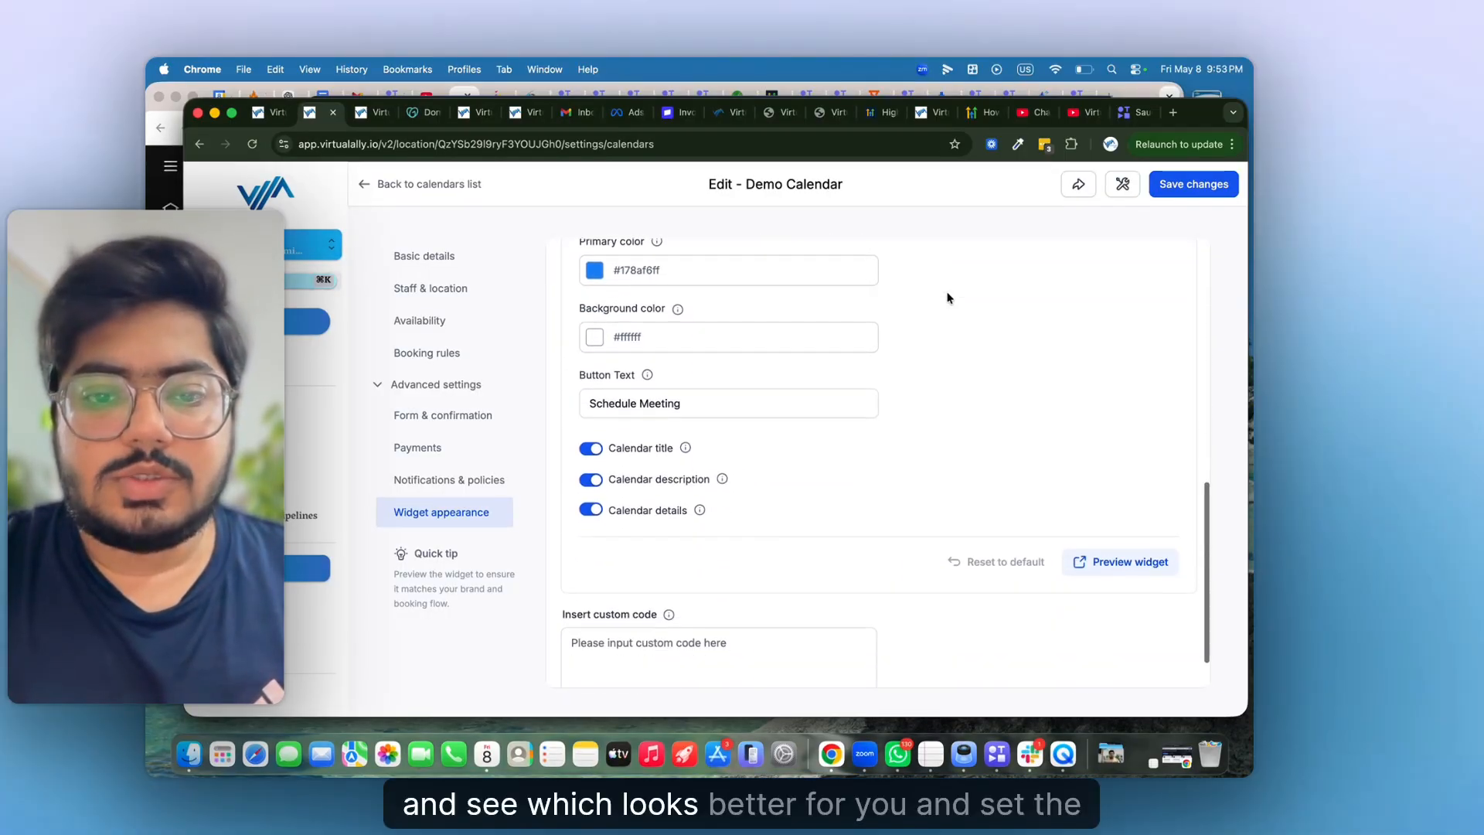
pyautogui.scroll(-2, 948, 297)
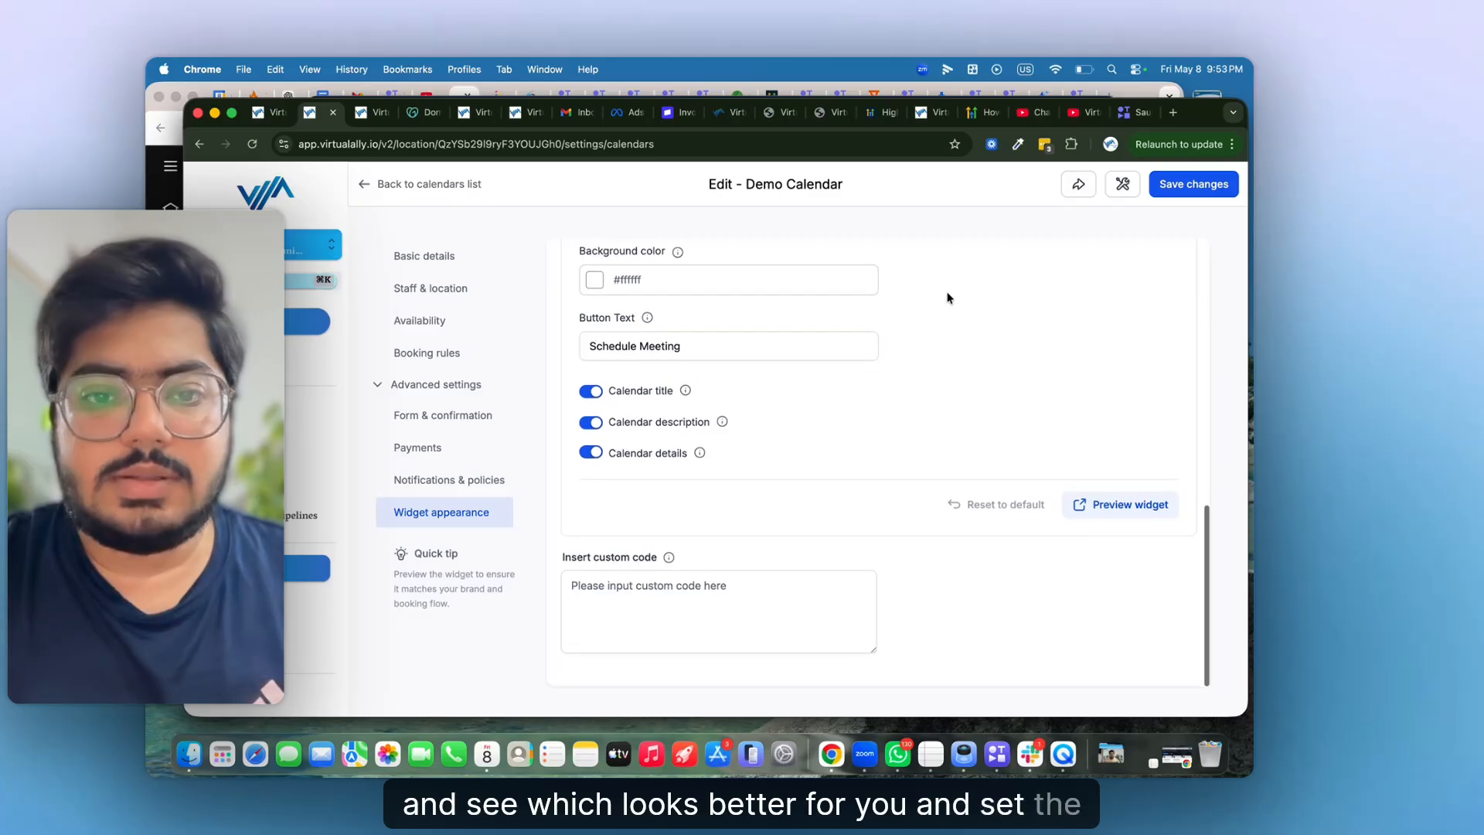
pyautogui.scroll(3, 948, 298)
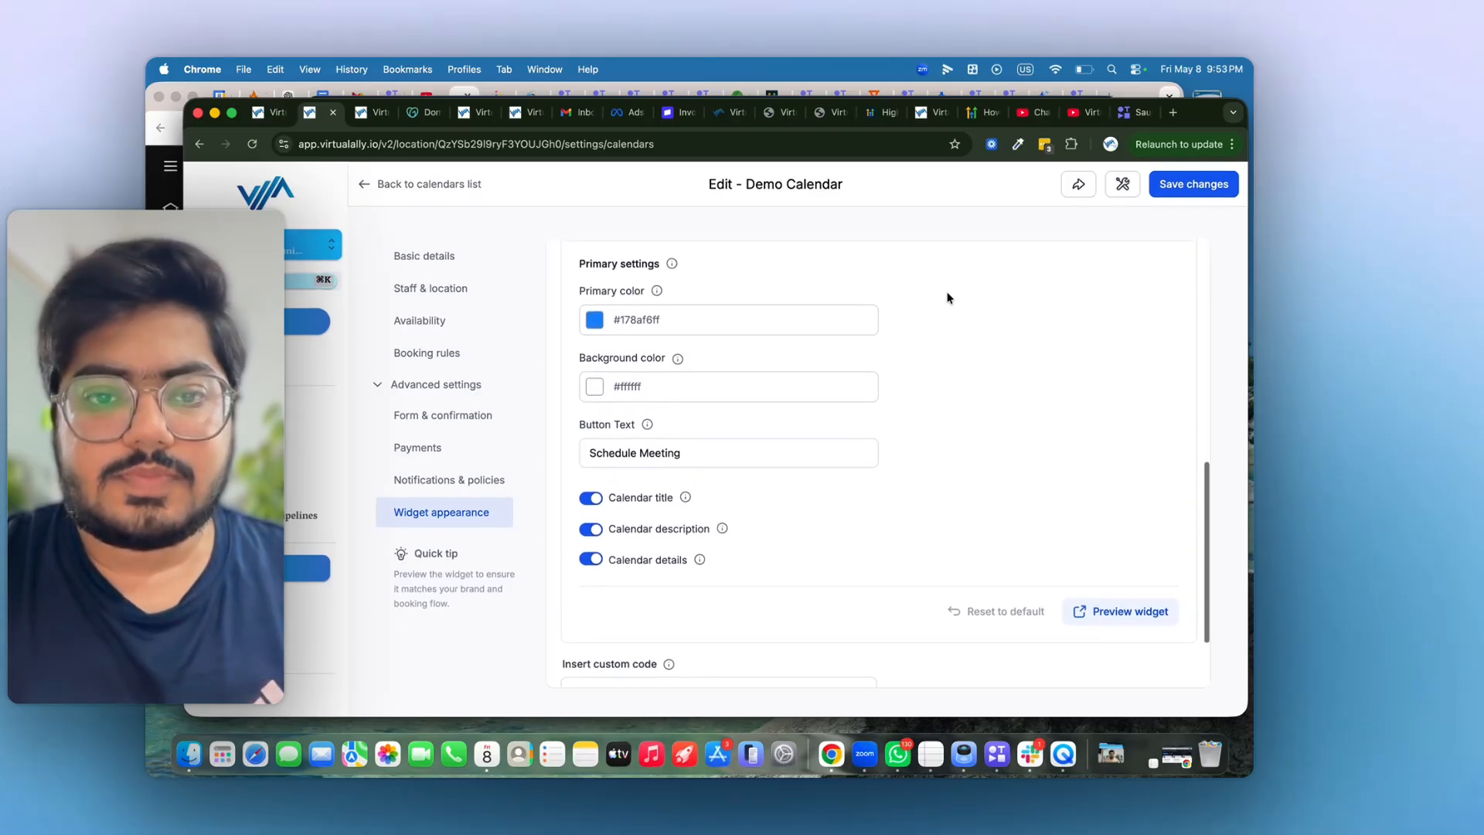
pyautogui.scroll(1, 948, 298)
pyautogui.scroll(-2, 948, 298)
pyautogui.scroll(1, 947, 299)
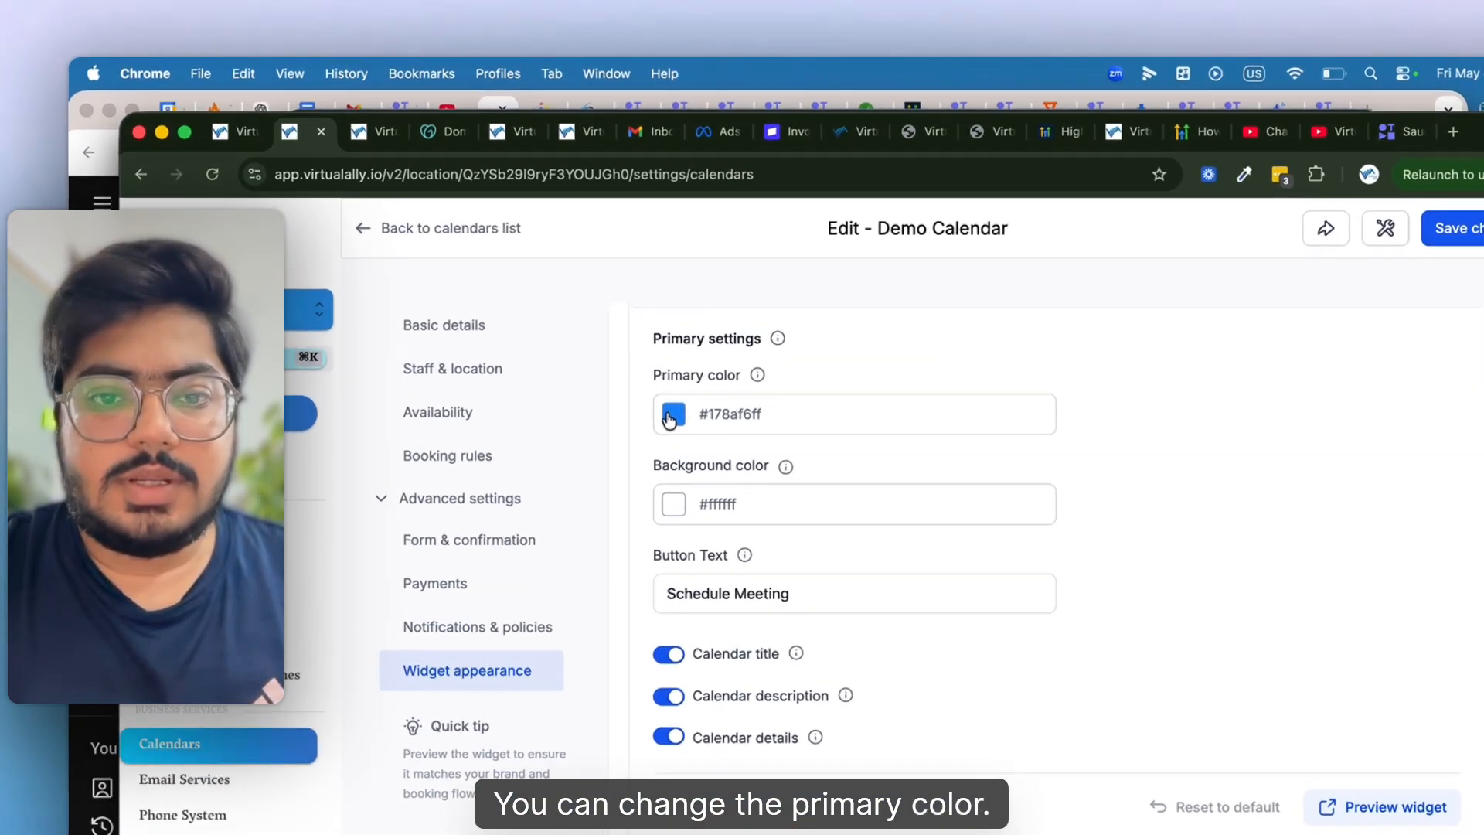
pyautogui.click(593, 322)
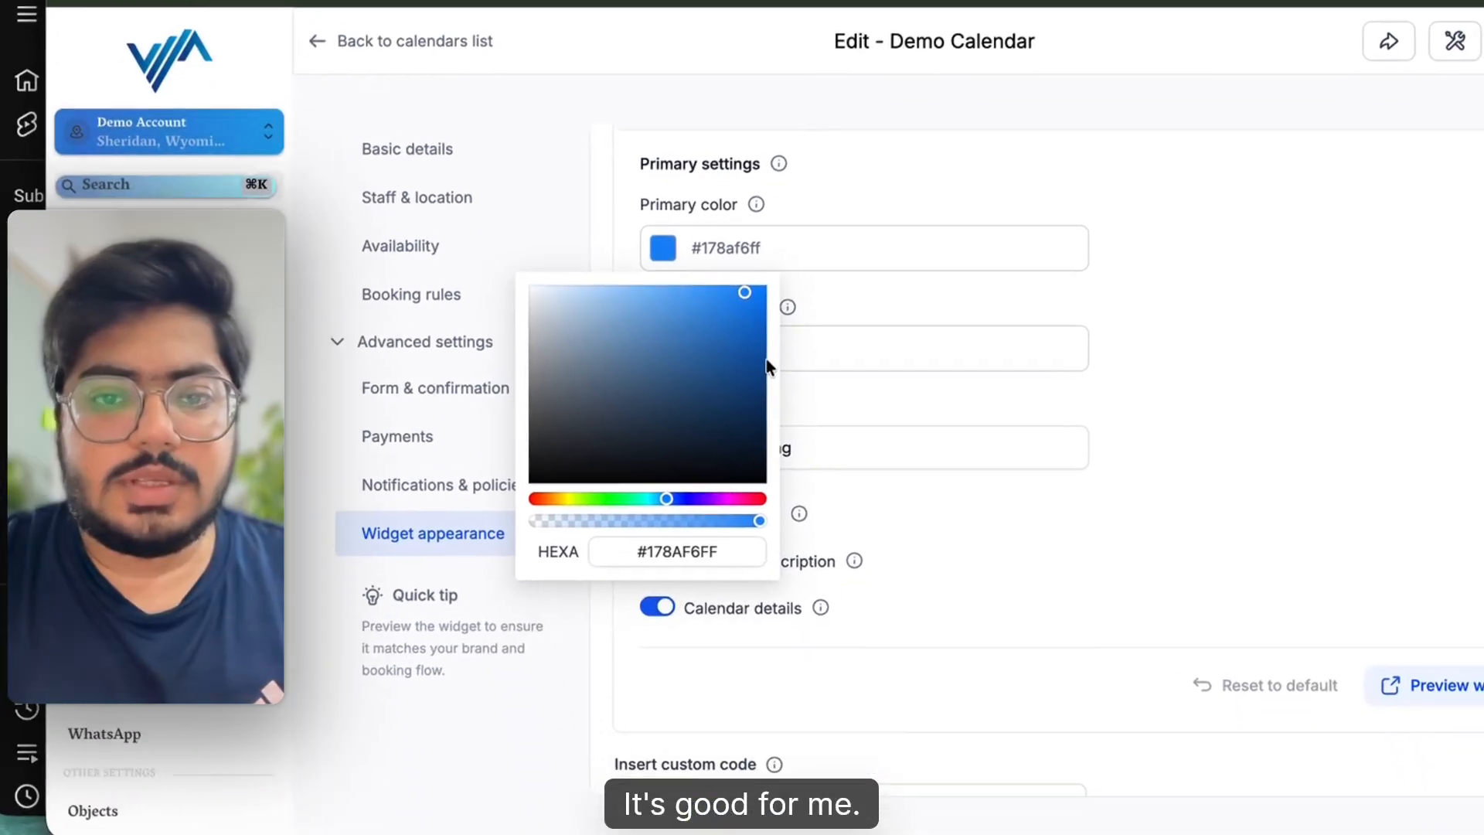
pyautogui.click(750, 379)
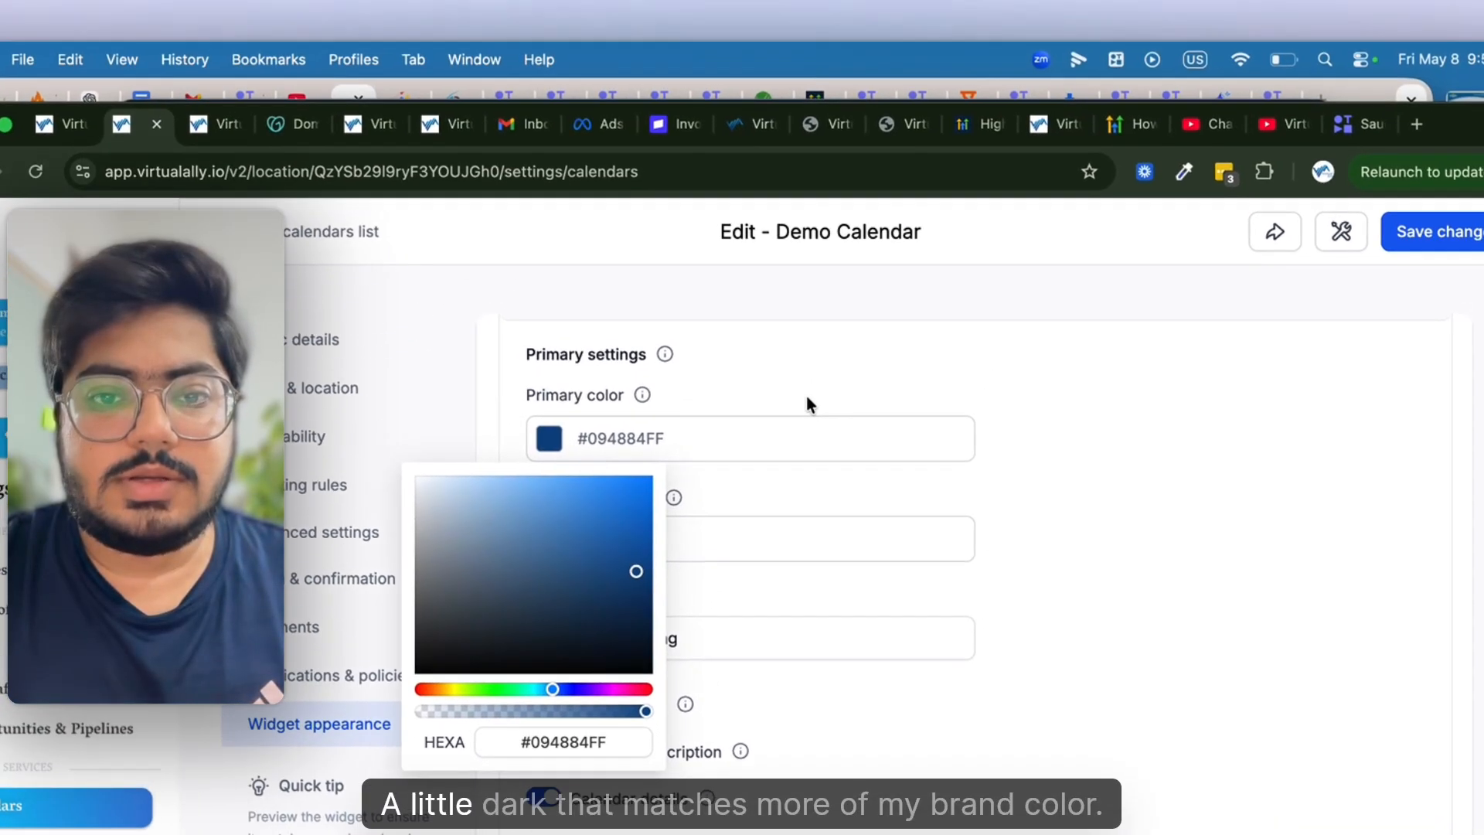
pyautogui.click(885, 215)
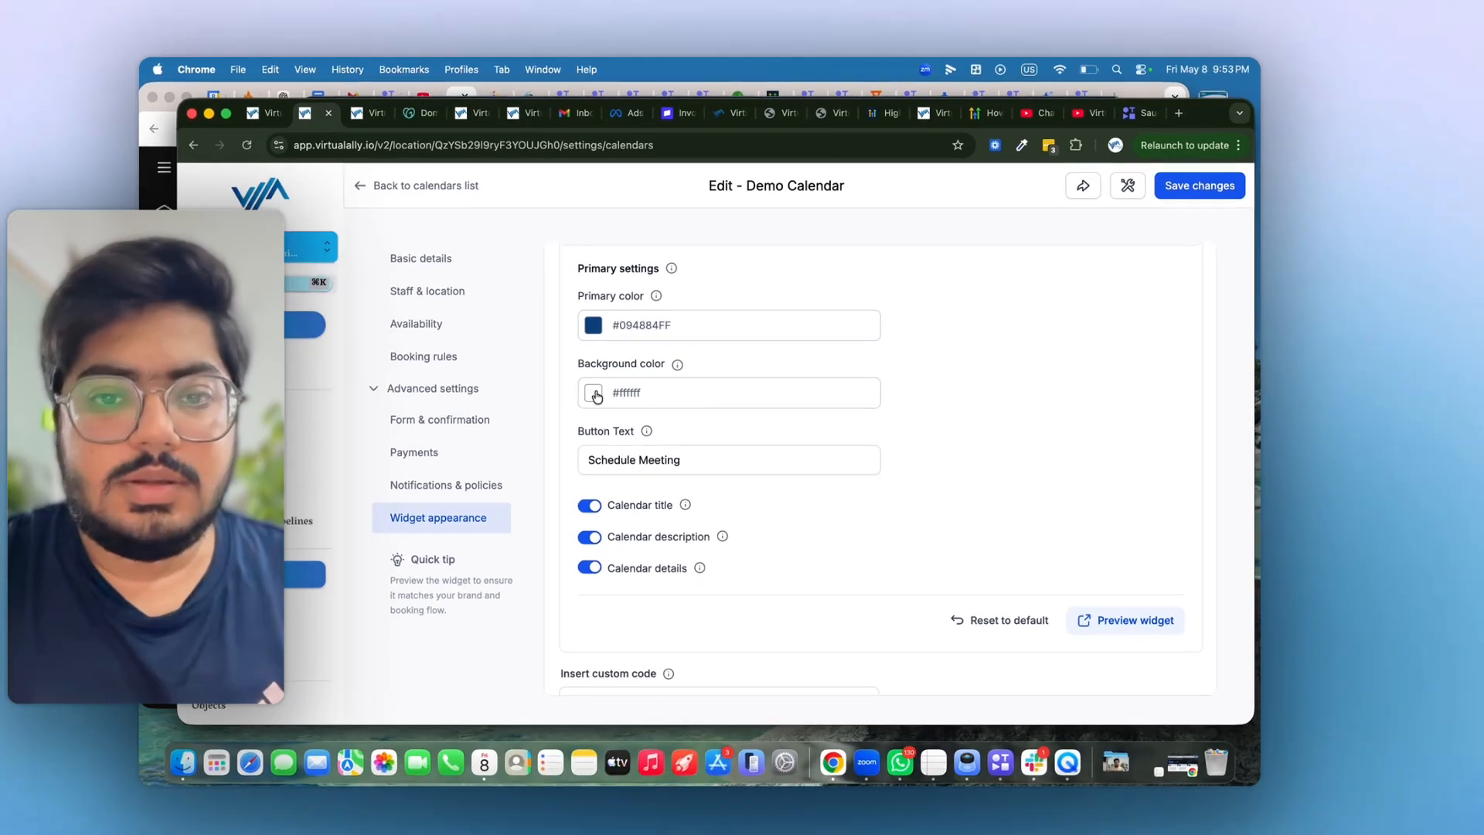
# Step: Check the widget's title, description and details options, save the calendar and open the widget preview
pyautogui.scroll(-2, 704, 420)
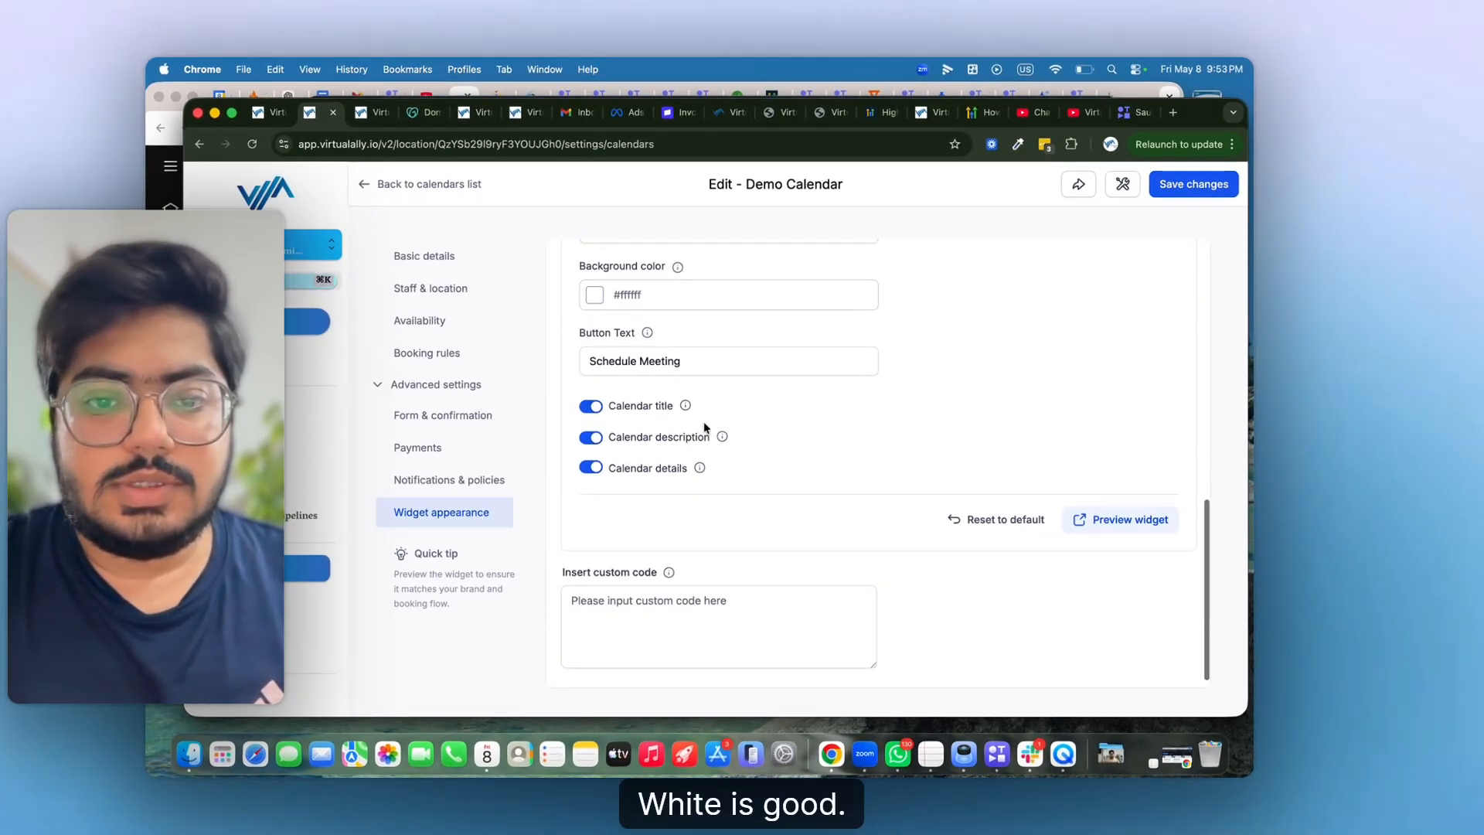
pyautogui.moveTo(687, 394)
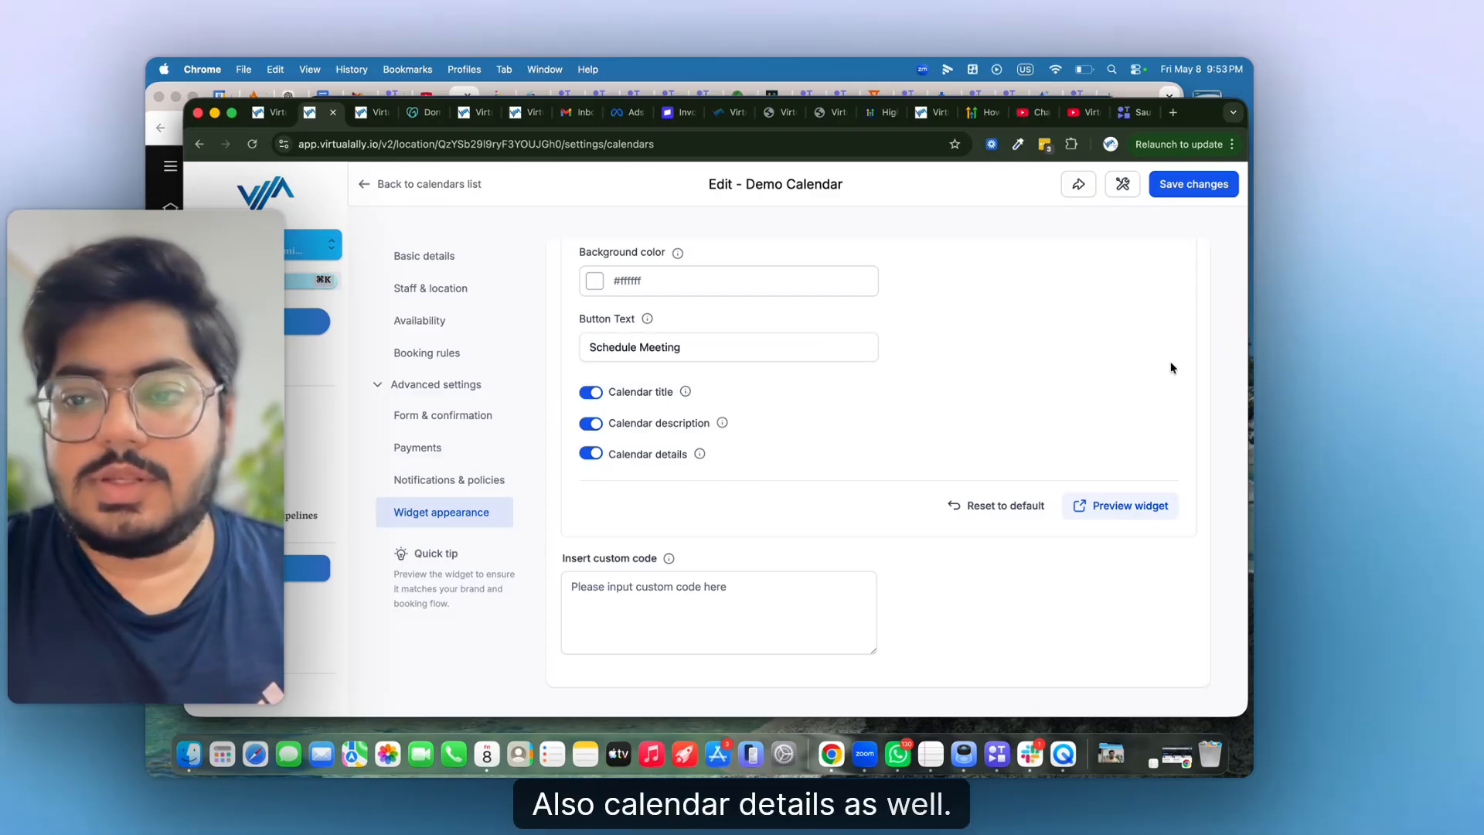
pyautogui.click(1184, 187)
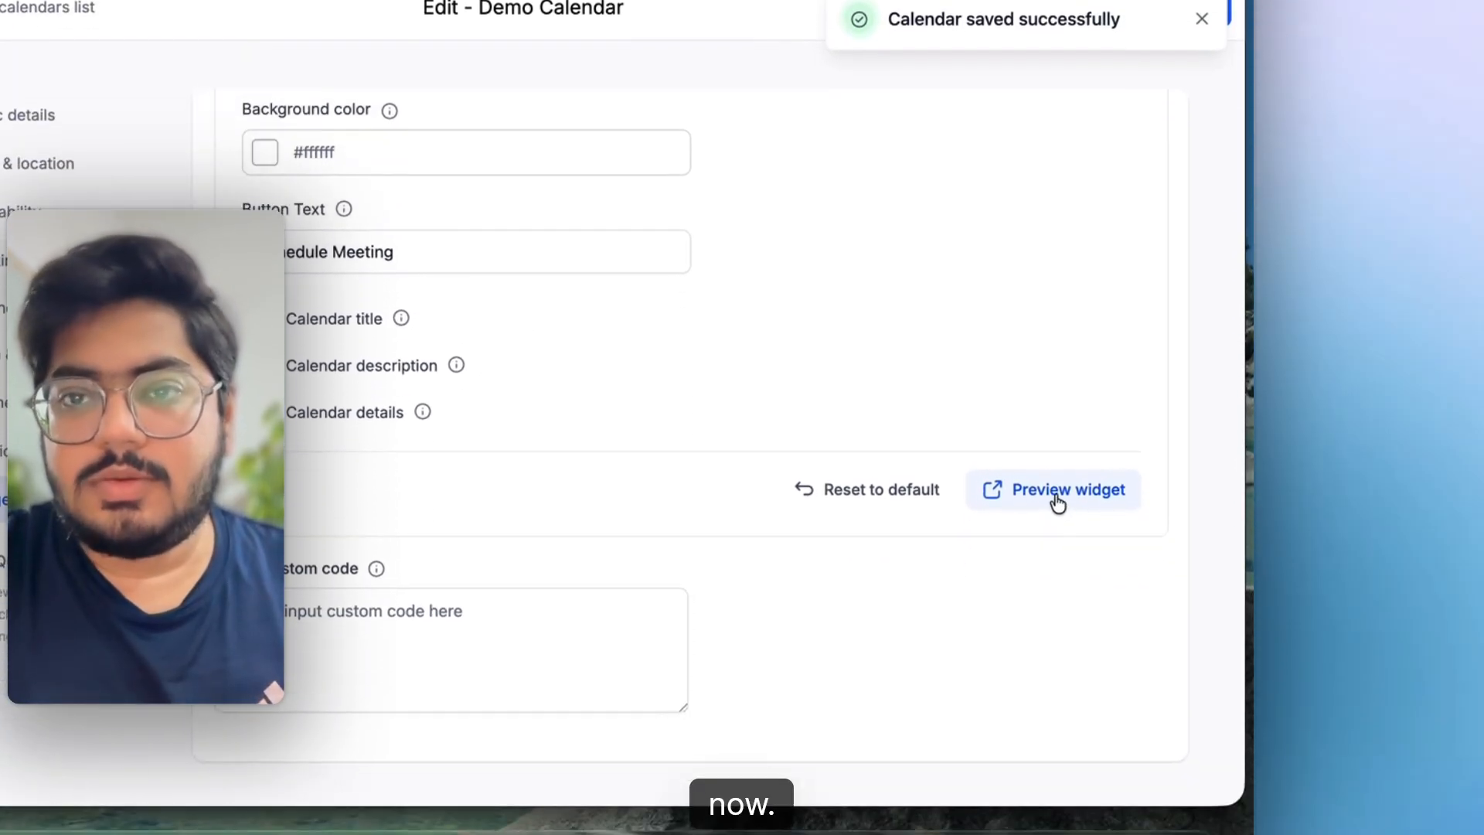
pyautogui.click(1057, 495)
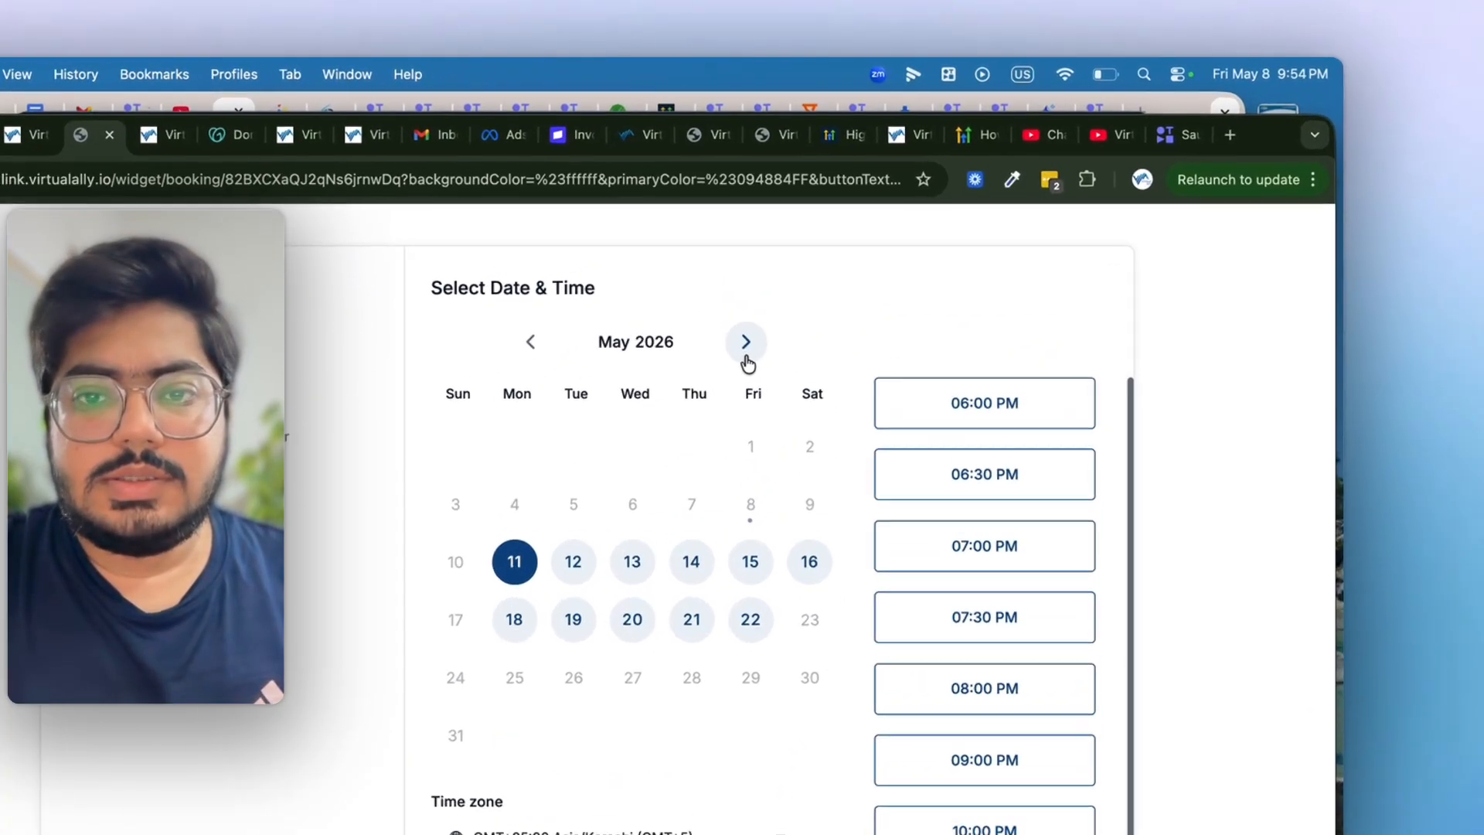
# Step: In the booking preview, look at June 2026, return to May and select the 12:00 AM slot on May 21
pyautogui.click(828, 277)
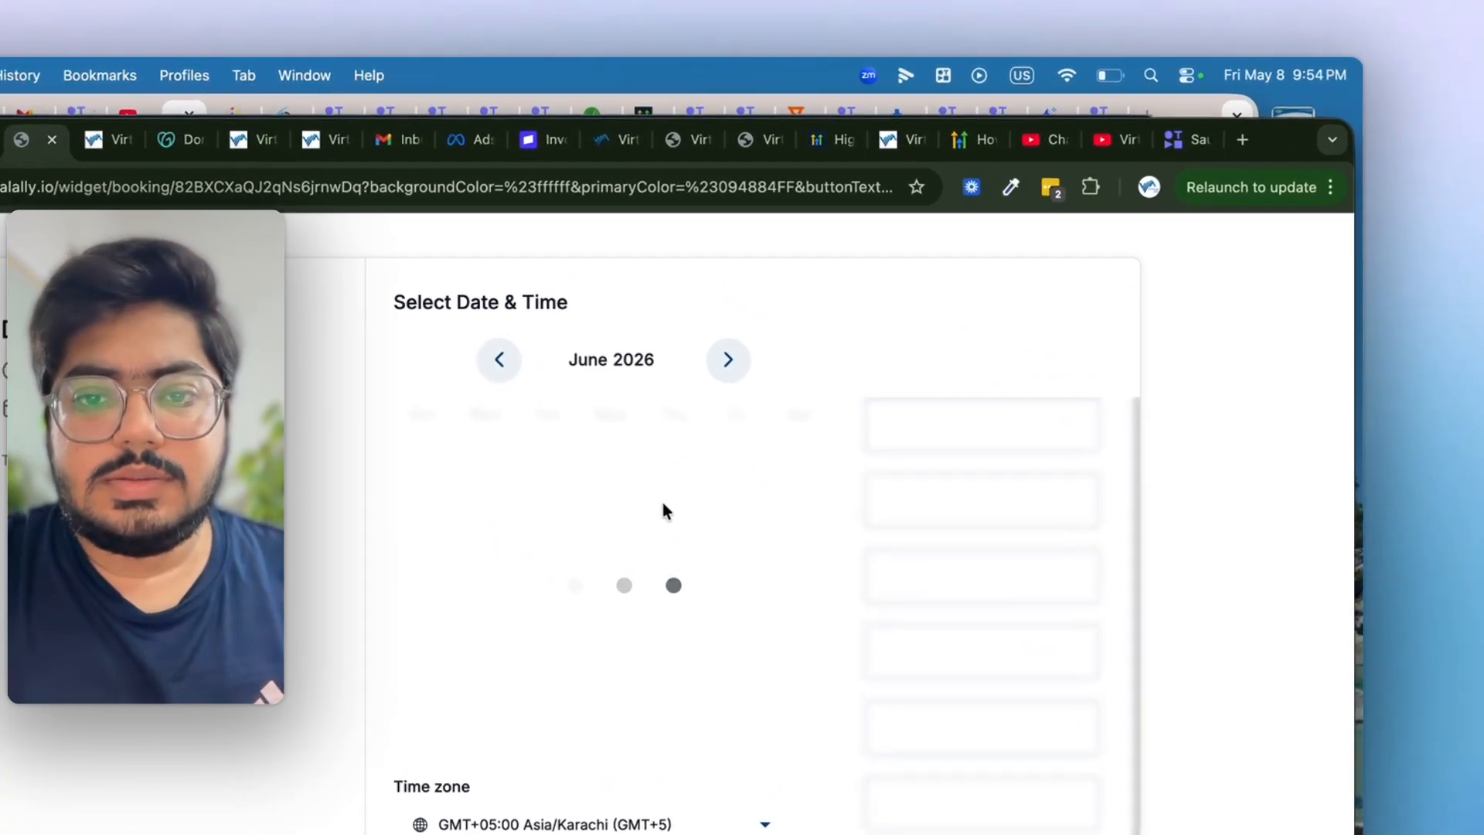
pyautogui.click(641, 364)
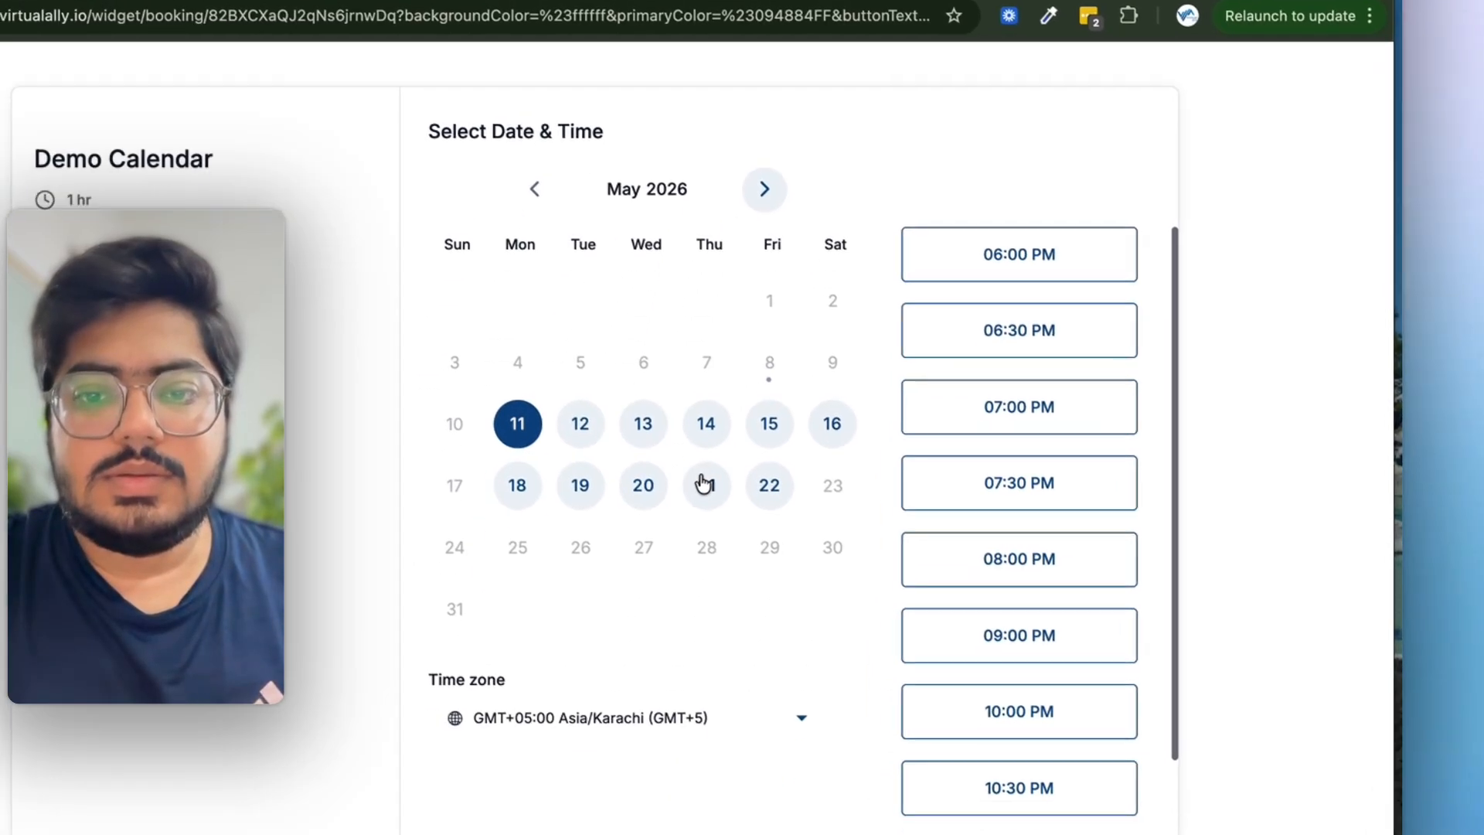
pyautogui.click(669, 658)
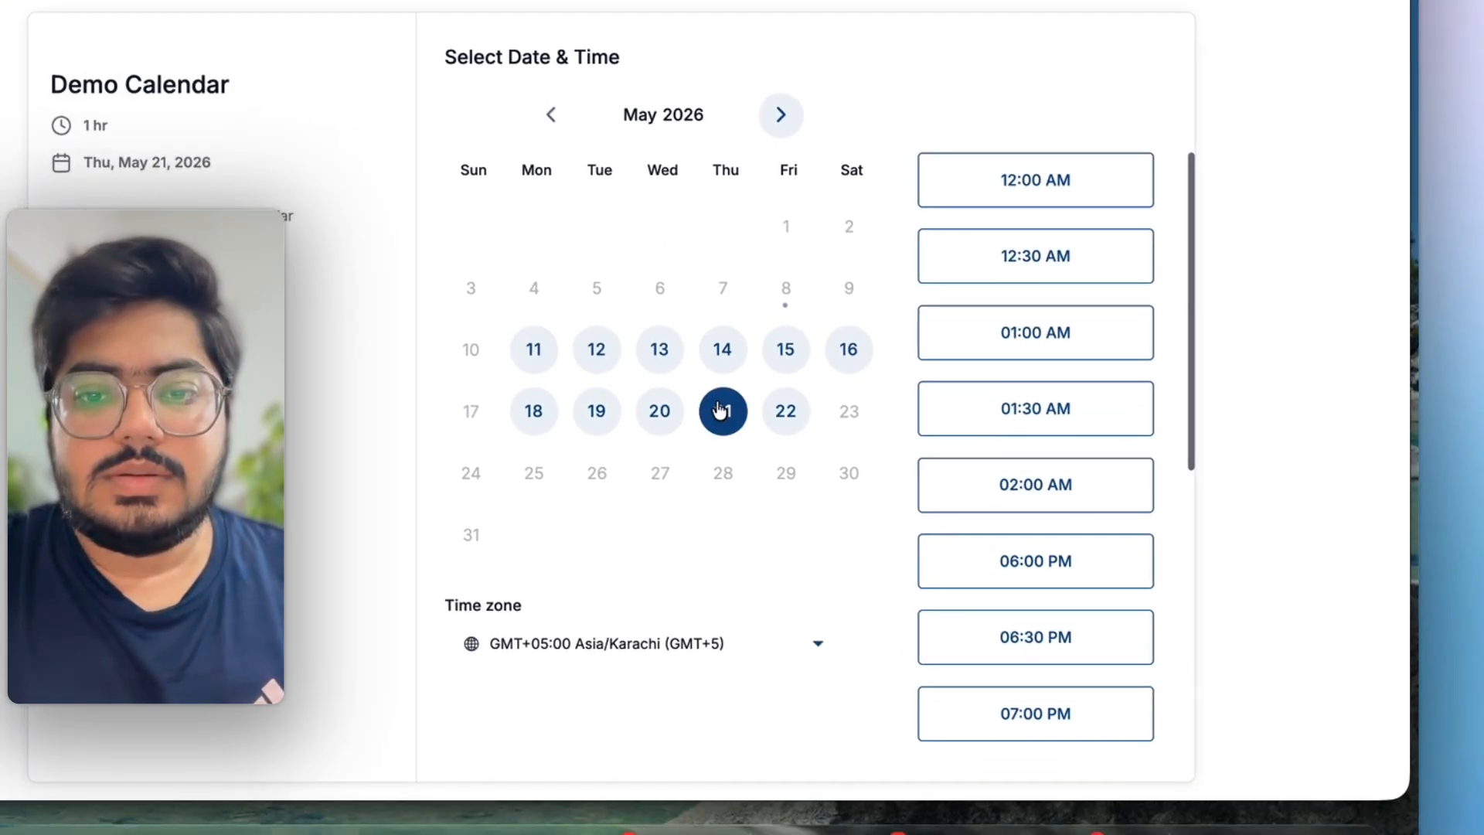
pyautogui.click(946, 286)
pyautogui.click(1009, 300)
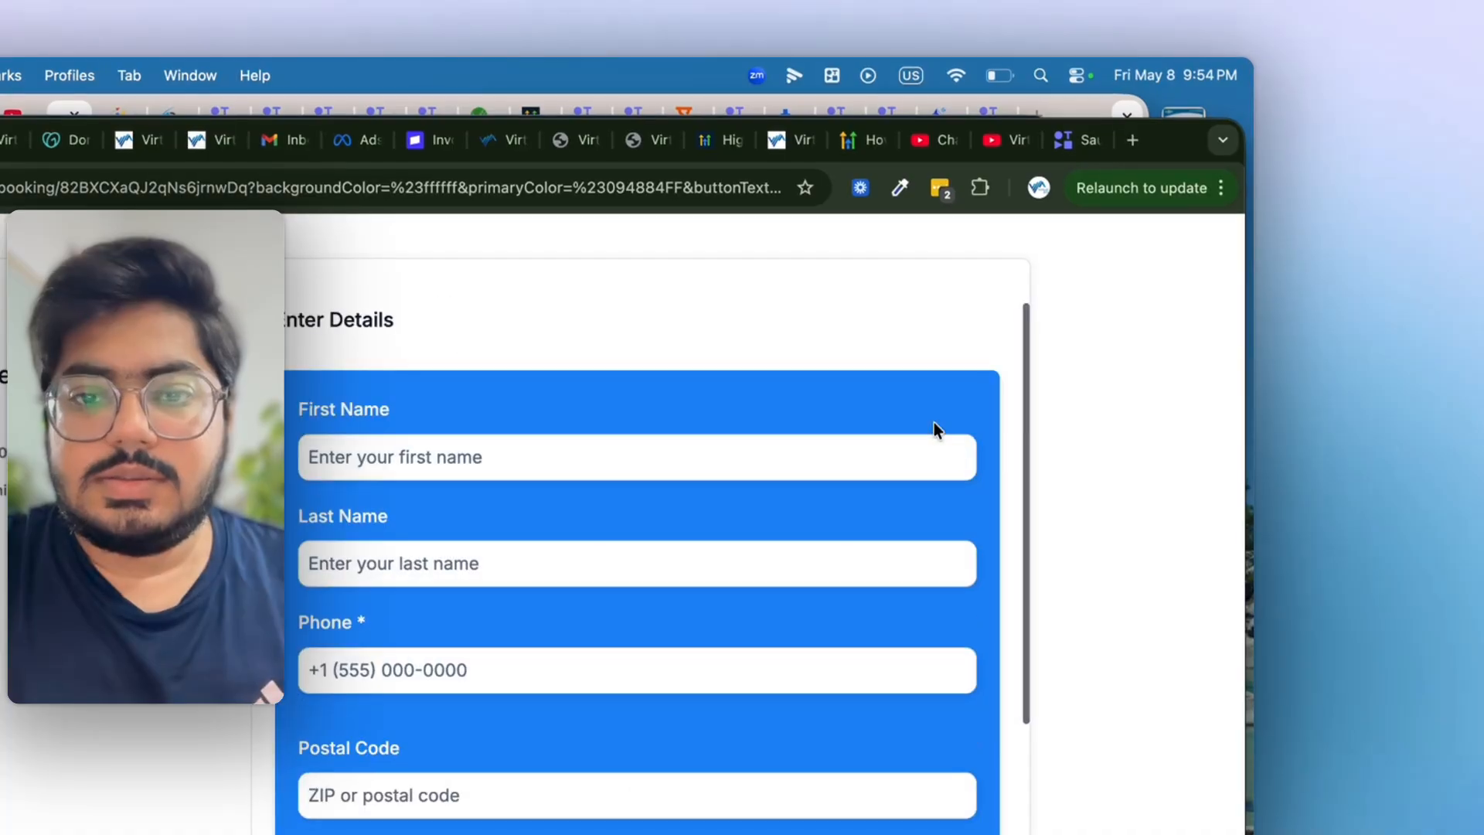
# Step: Review the preview booking form's contact fields and consent checkboxes, and return to the calendars list
pyautogui.scroll(-4, 416, 483)
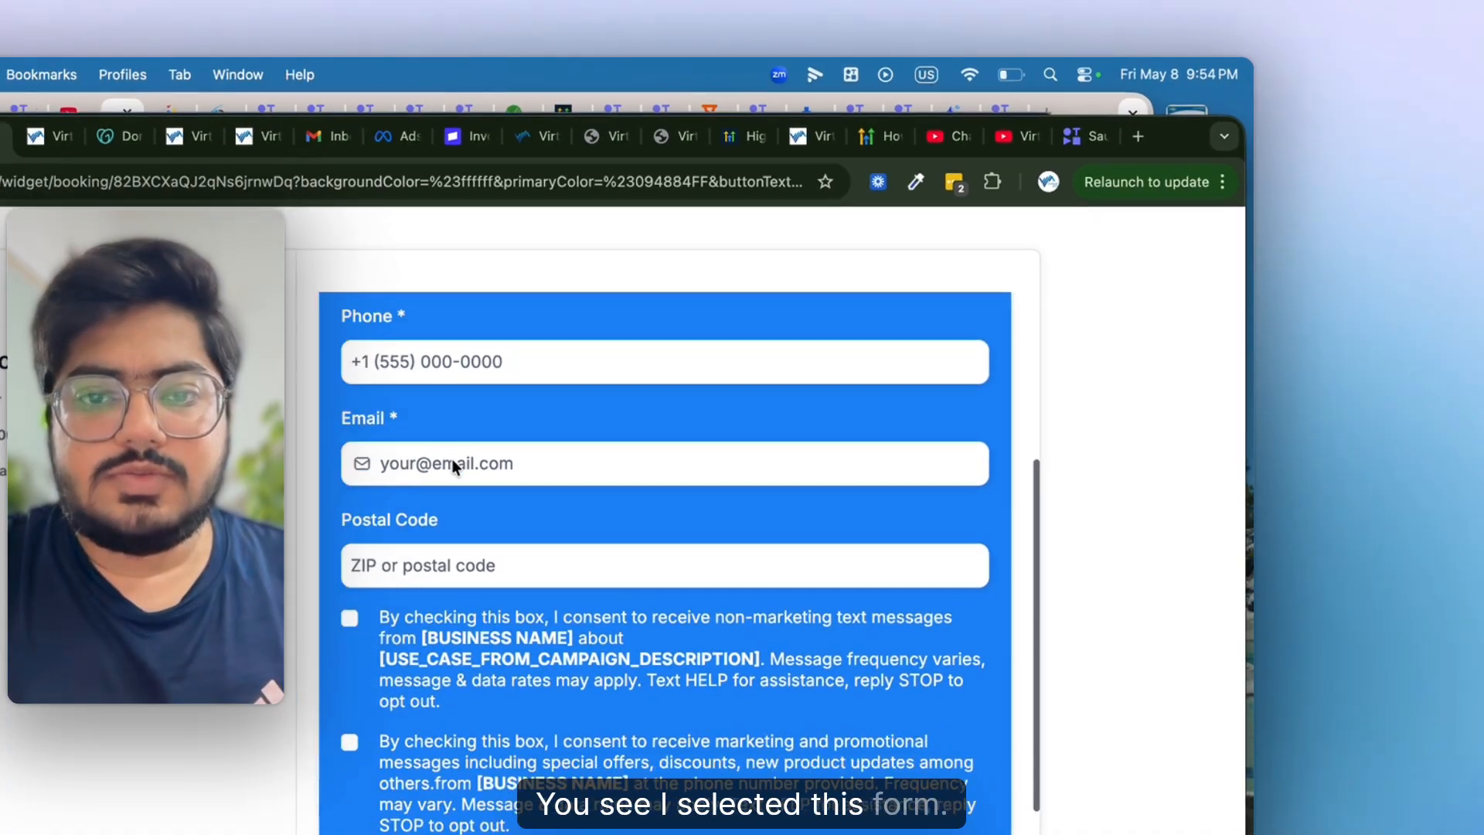
pyautogui.scroll(4, 416, 483)
pyautogui.scroll(-4, 675, 353)
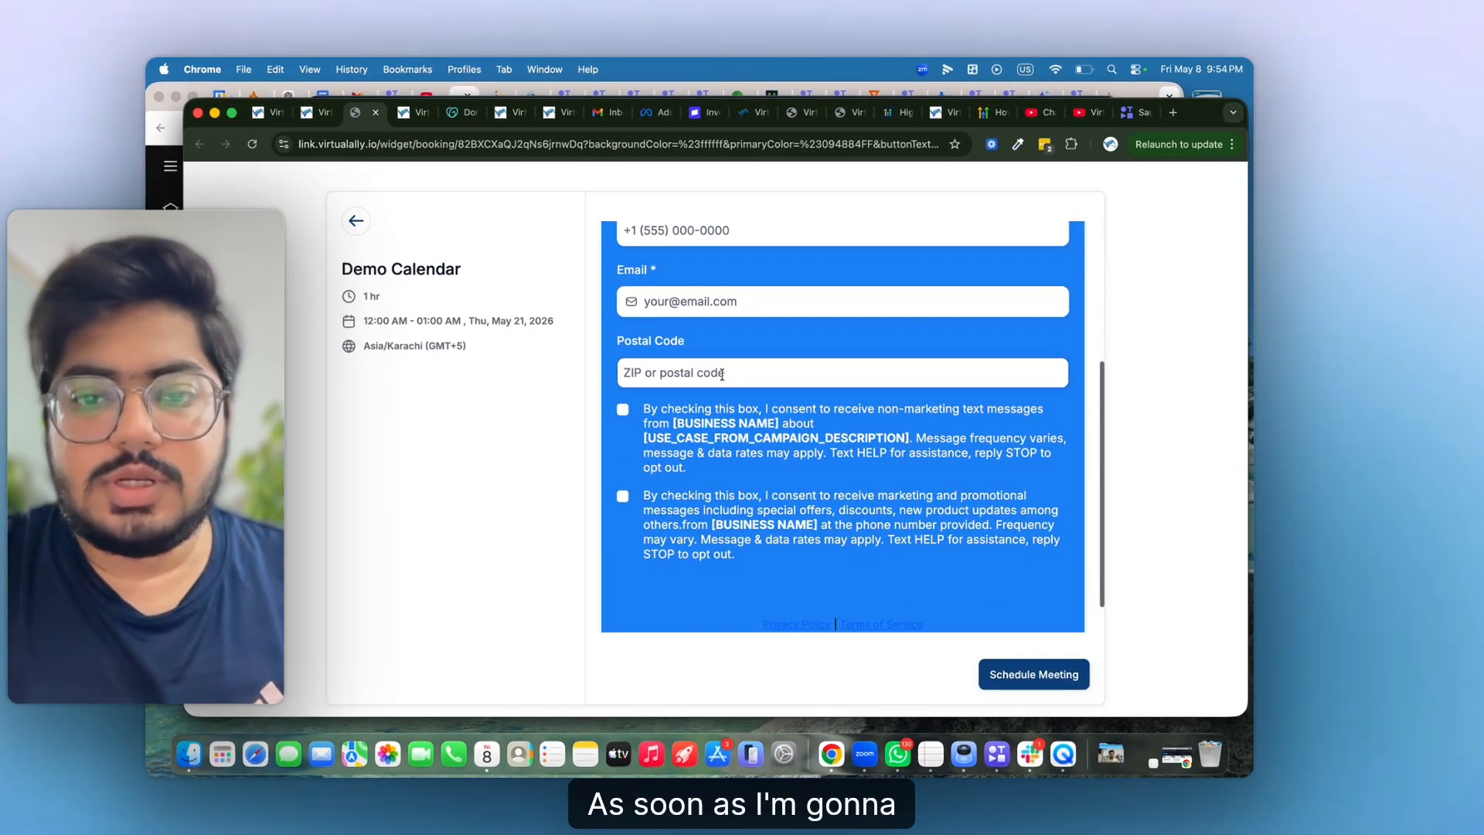
pyautogui.scroll(1, 722, 374)
pyautogui.scroll(1, 722, 374)
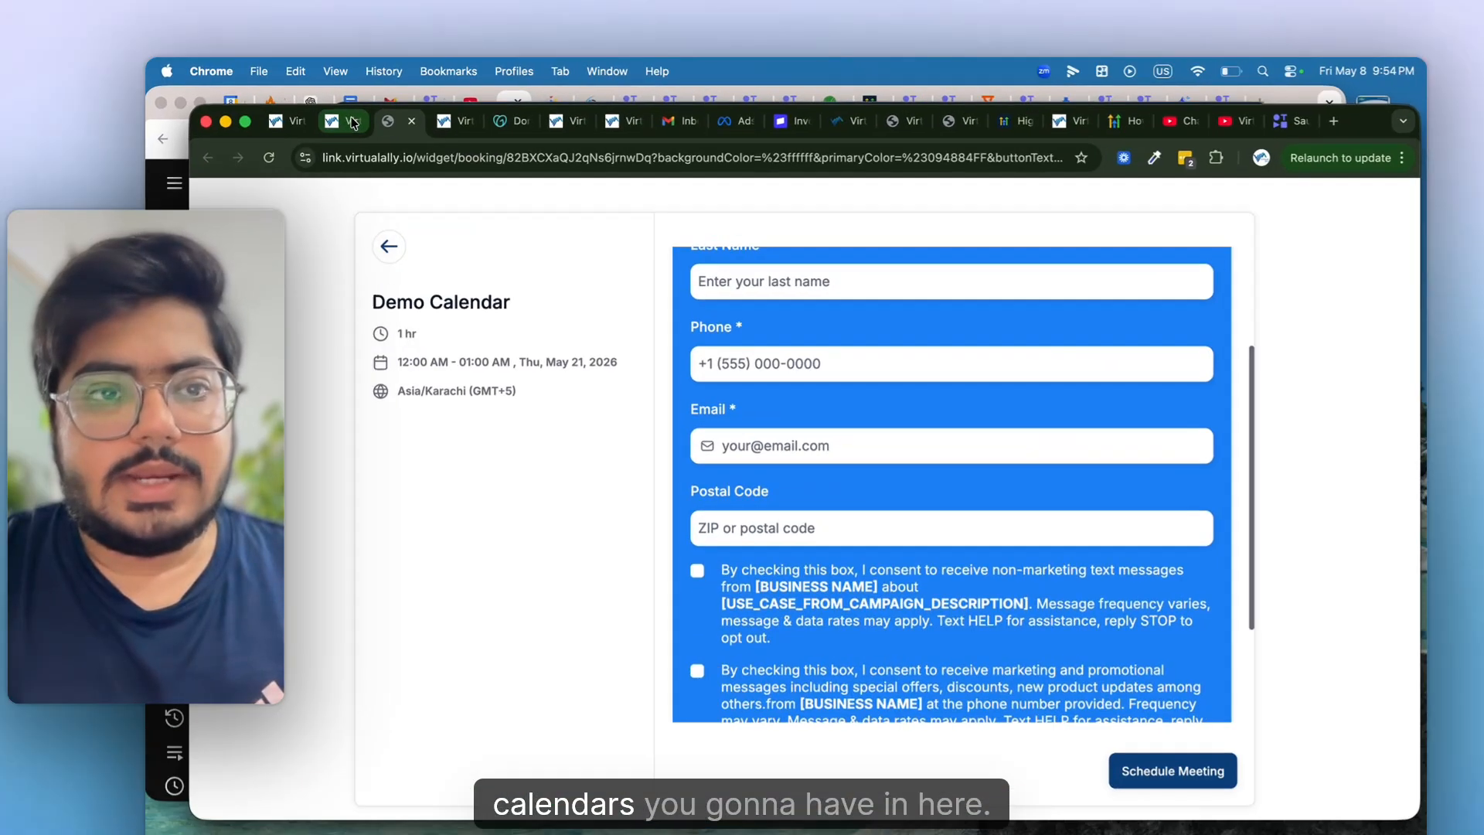
pyautogui.click(320, 116)
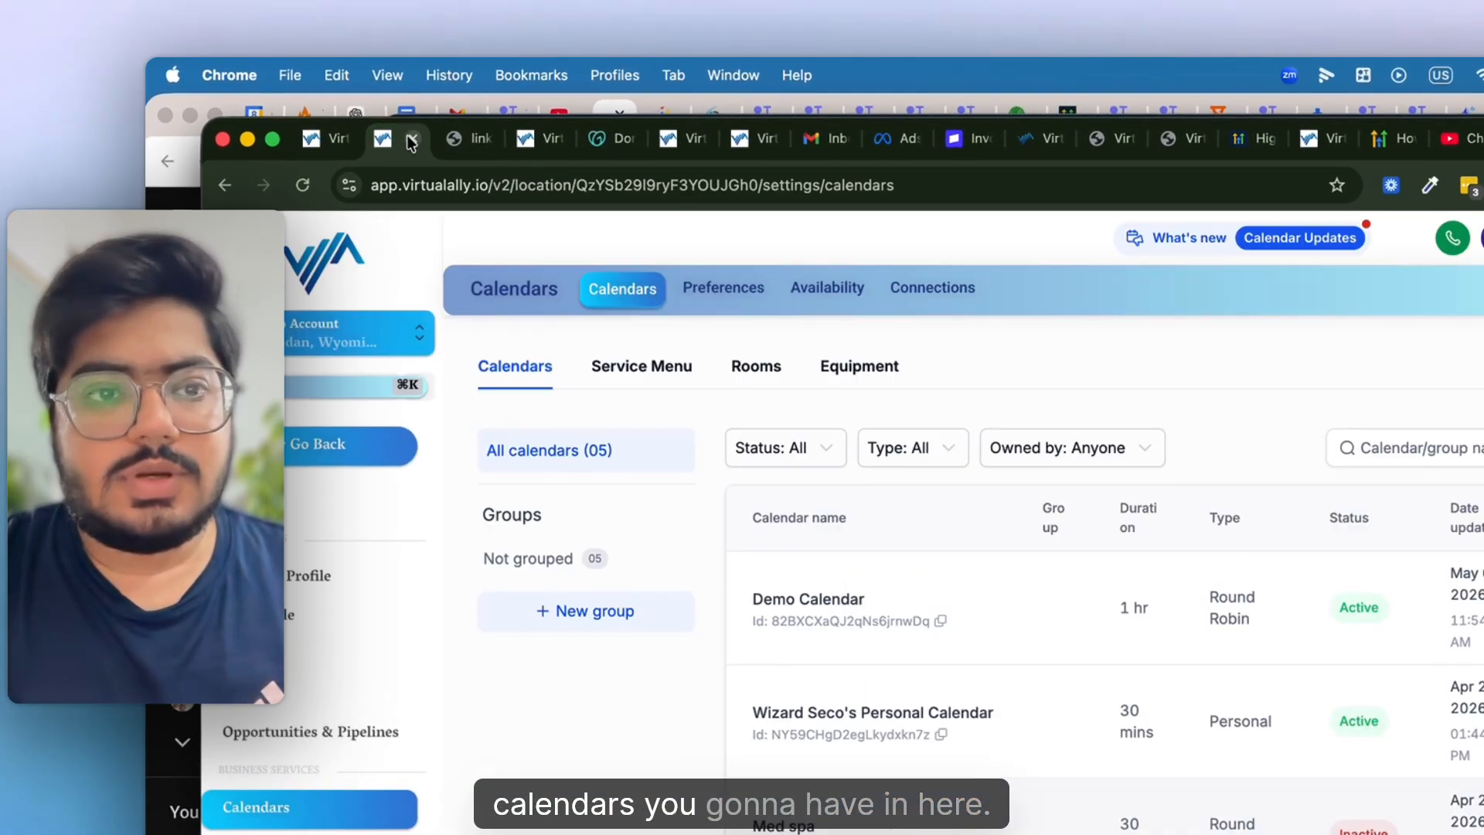